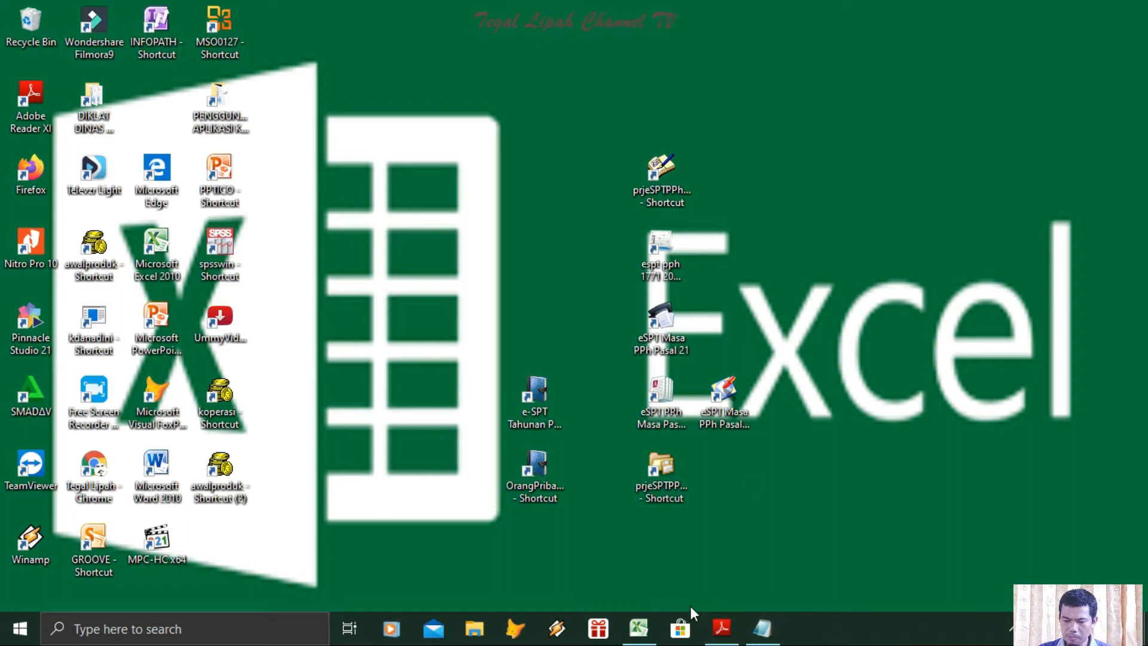
Step: Bring up the questionnaire workbook in Excel, the thesis PDF with SPSS results in Adobe Reader, and the ReadMe test list in Notepad
left_click(638, 627)
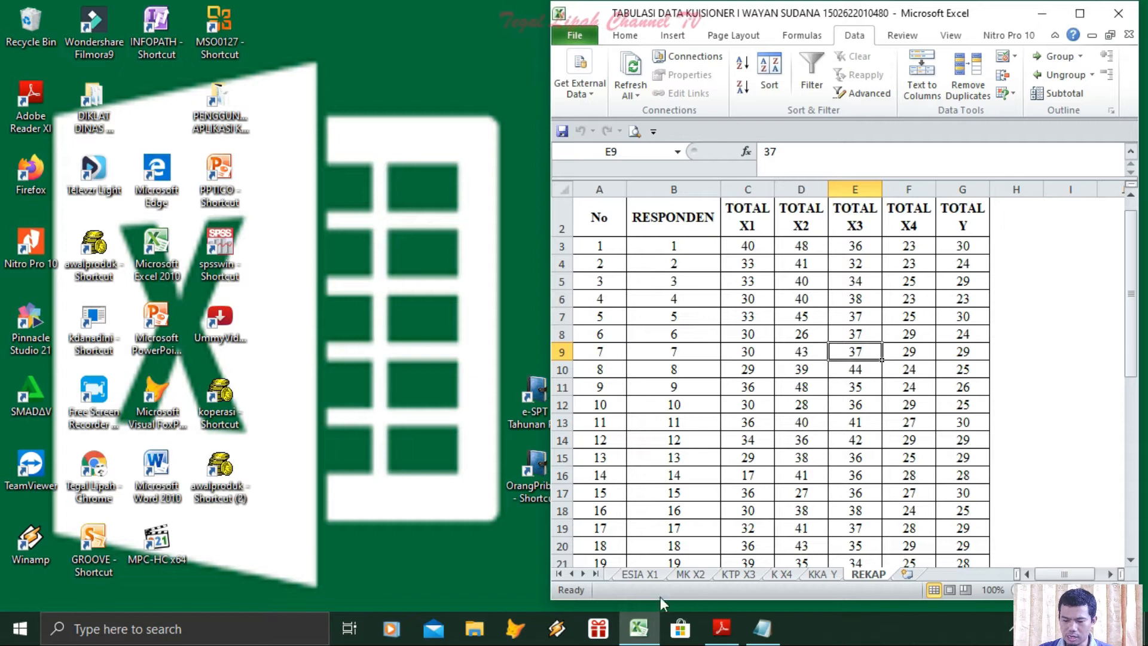
left_click(720, 638)
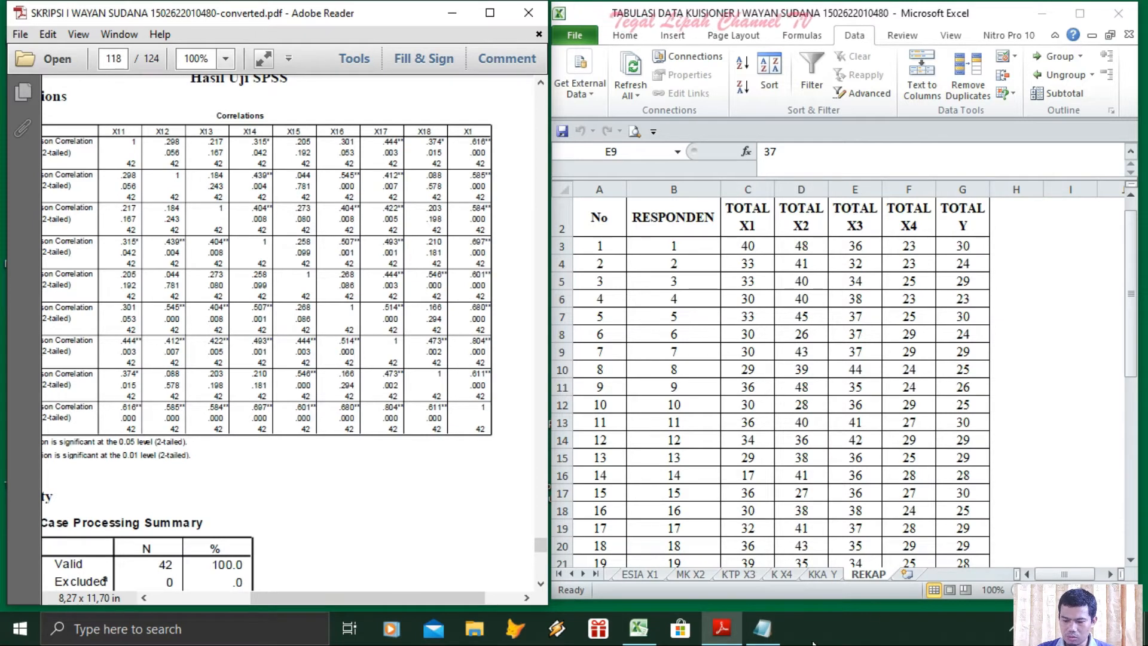
left_click(762, 628)
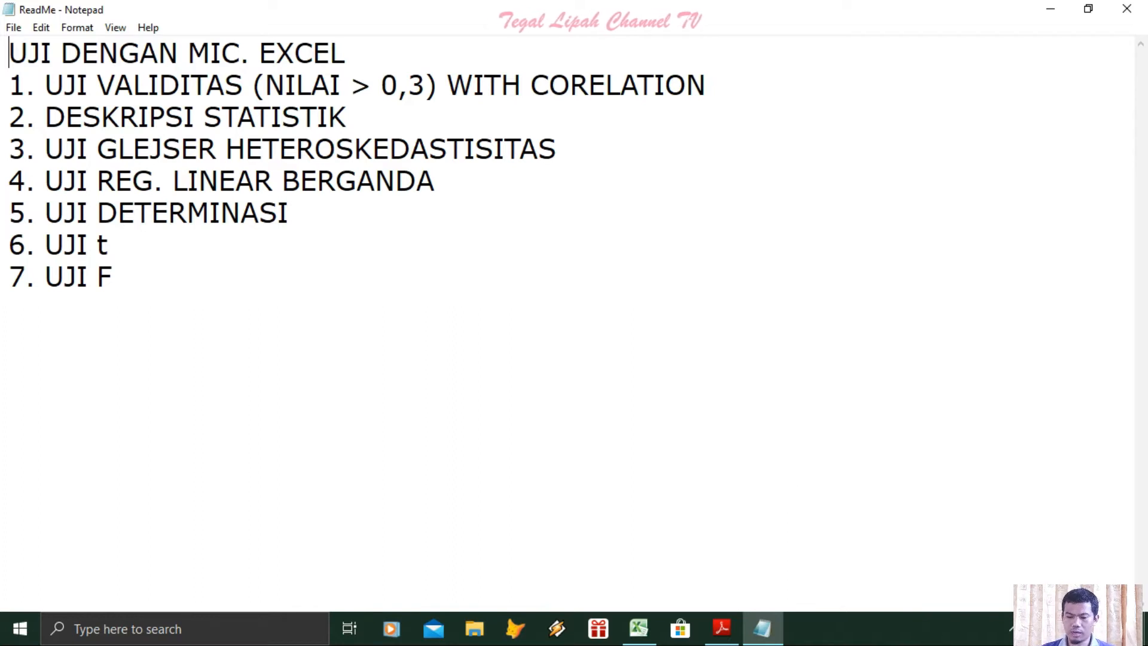
Step: Switch to Excel and enable the Analysis ToolPak add-in
left_click(638, 628)
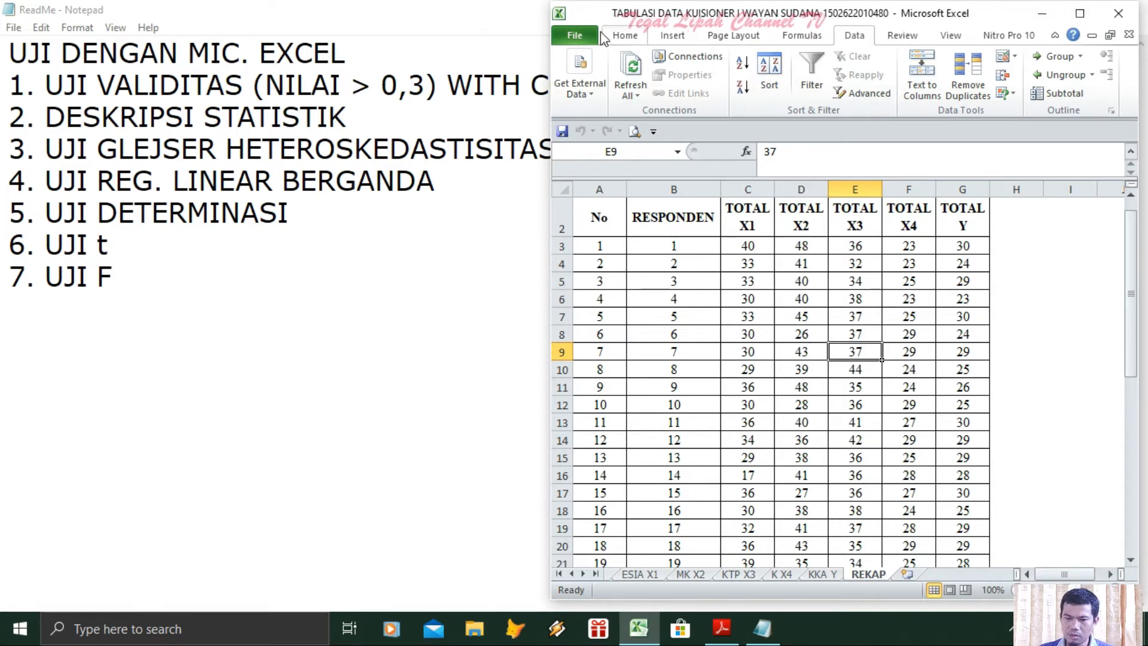
left_click(575, 35)
left_click(578, 38)
left_click(578, 37)
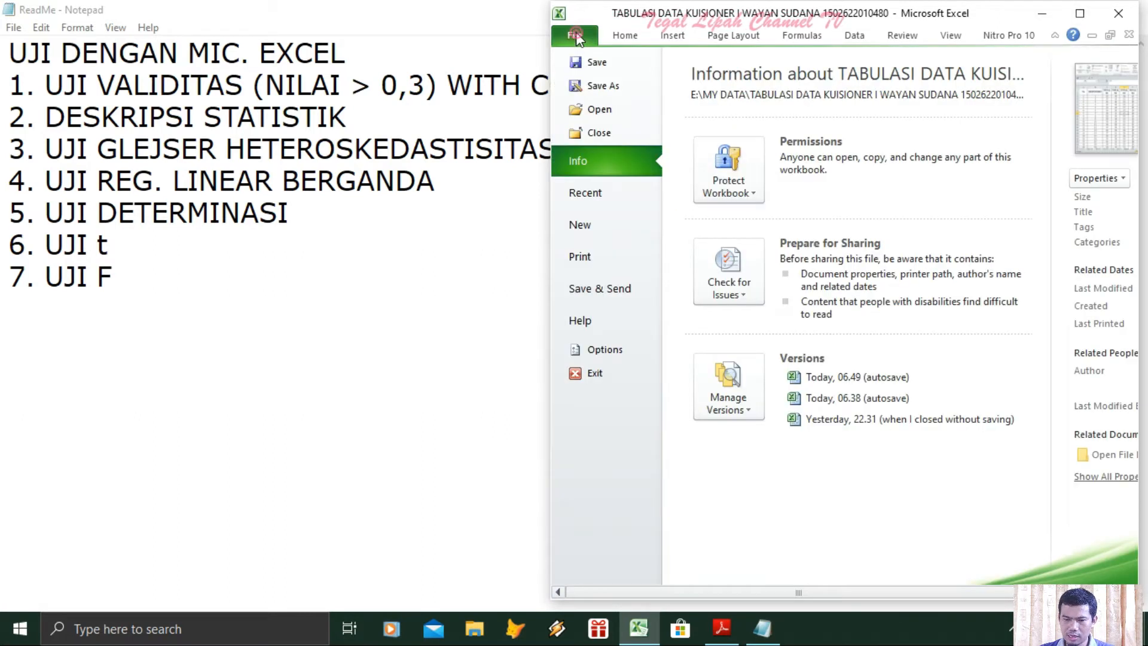
left_click(584, 349)
left_click(272, 250)
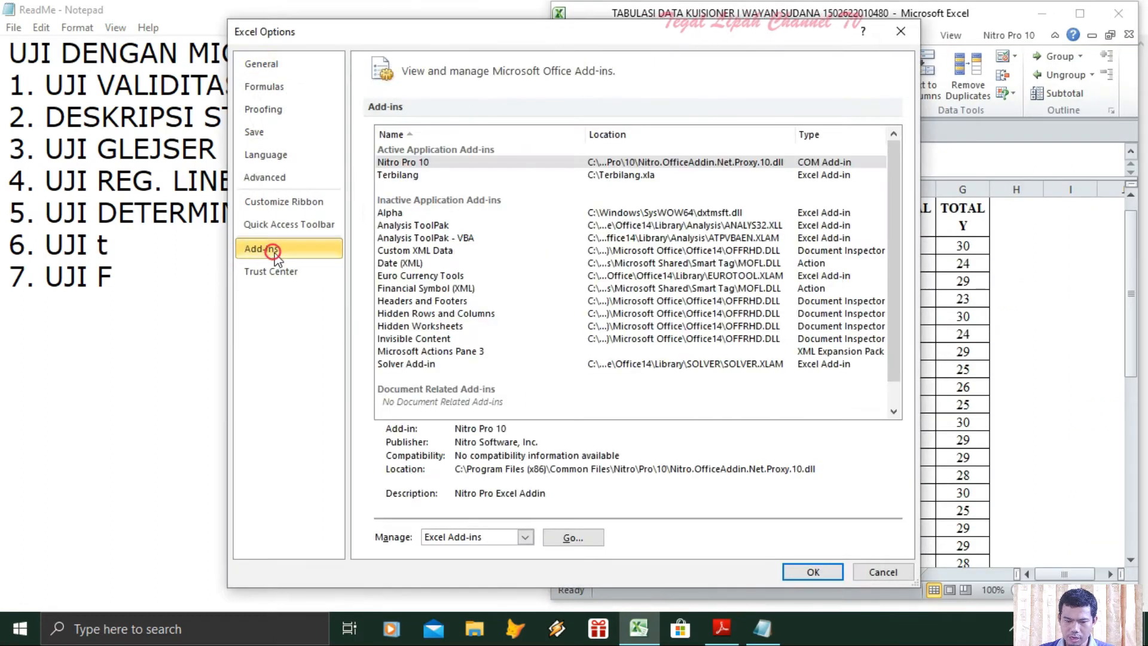
left_click(893, 312)
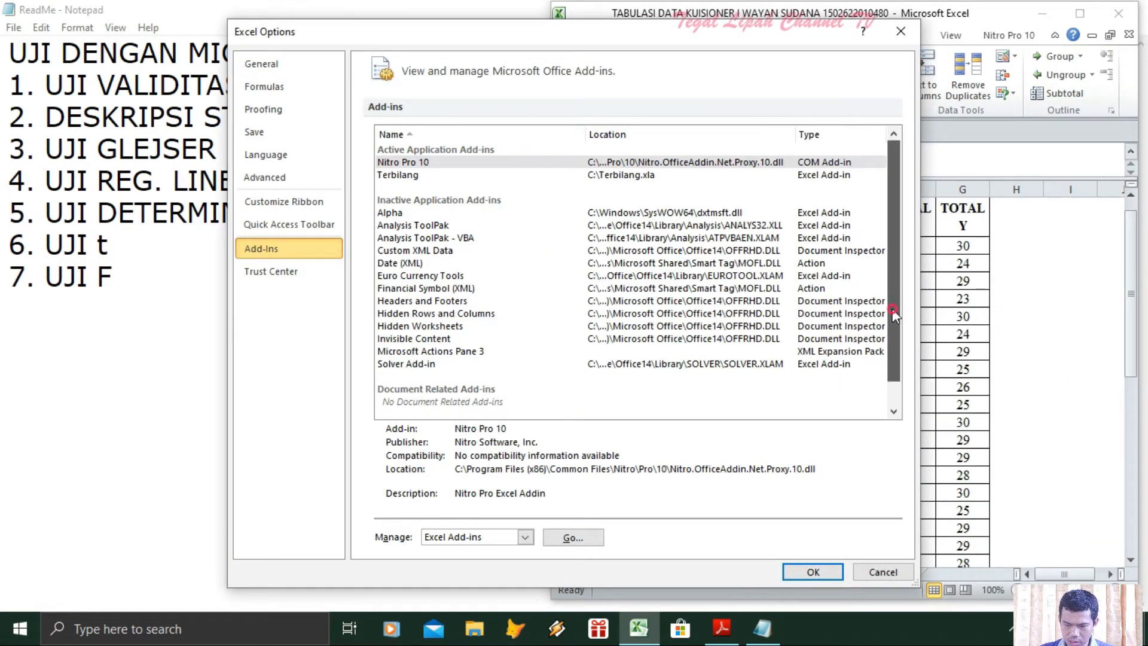
left_click_drag(893, 312, 892, 338)
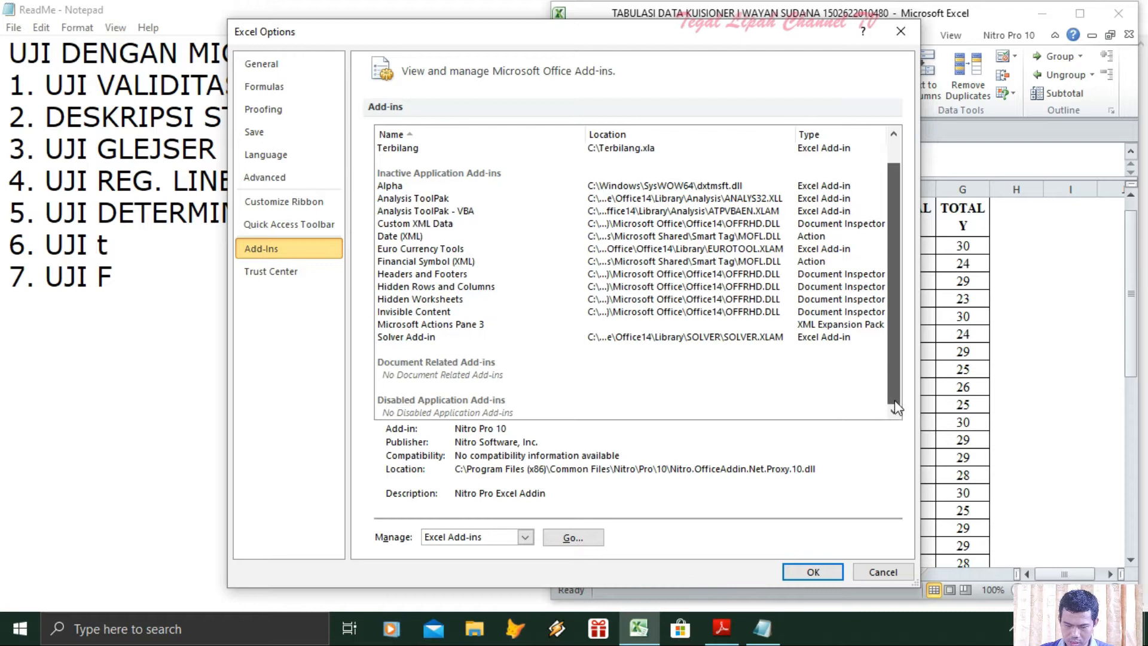
left_click(573, 538)
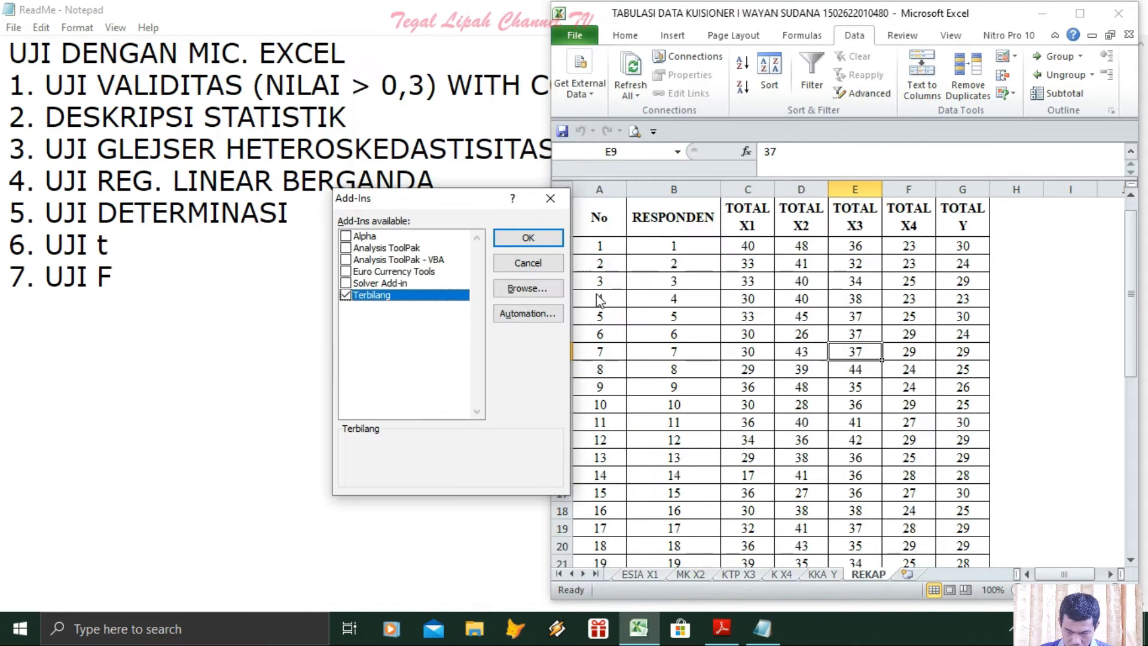
left_click(366, 249)
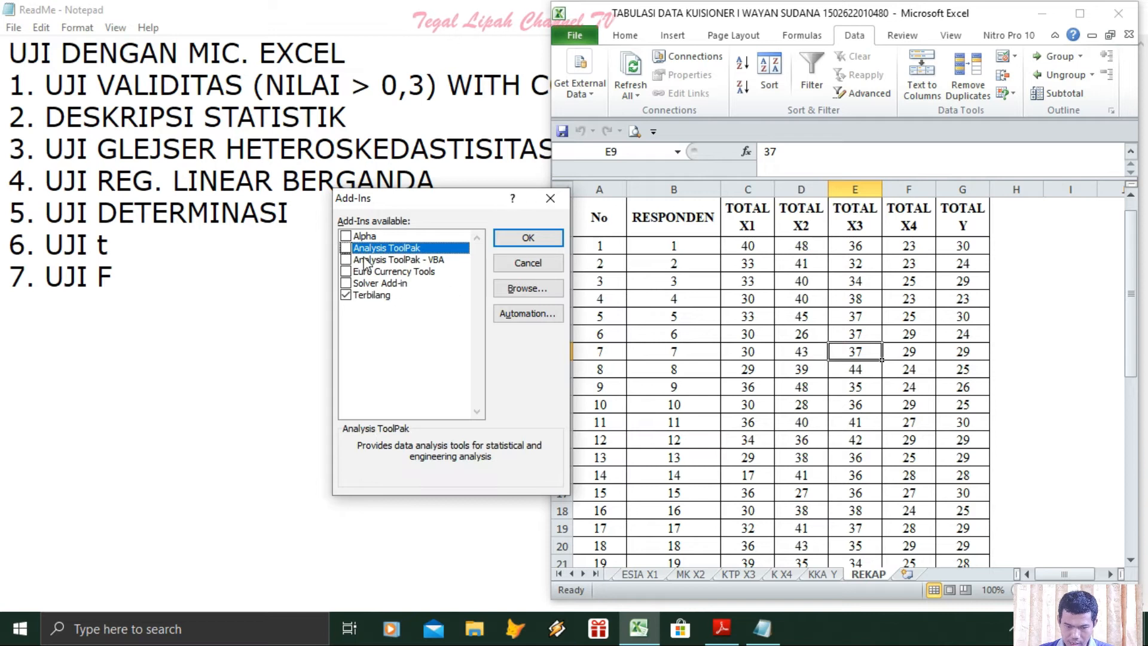
left_click(345, 247)
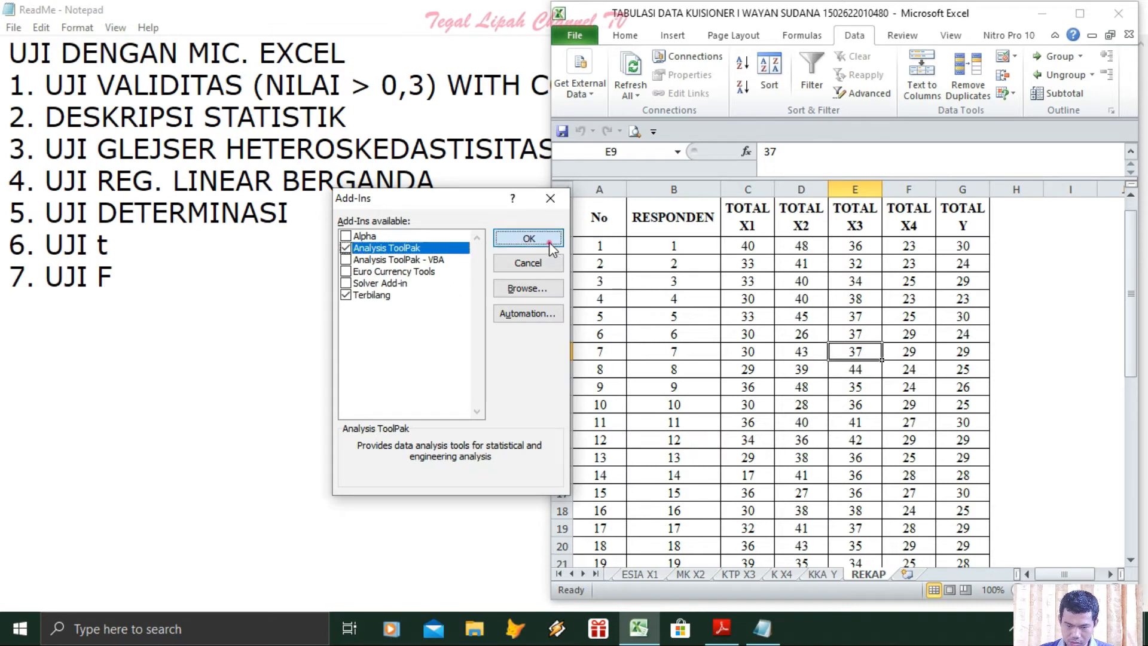
left_click(528, 238)
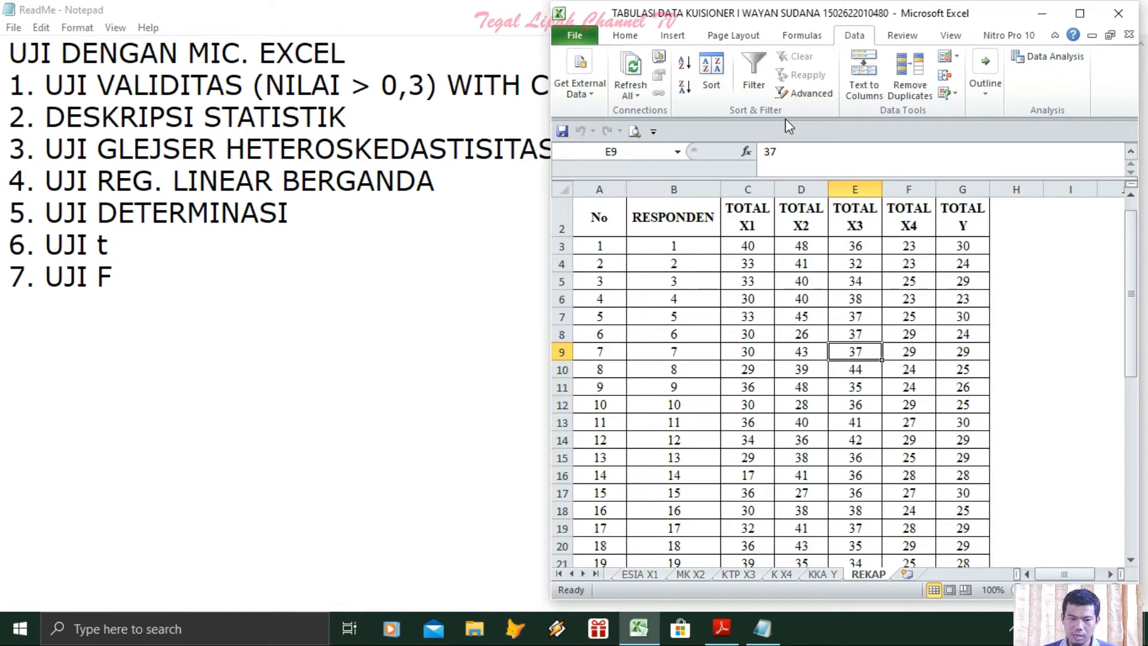
Step: Bring the thesis PDF and the ReadMe notes forward, and shrink the Notepad window so it sits beside the Excel window
left_click(721, 628)
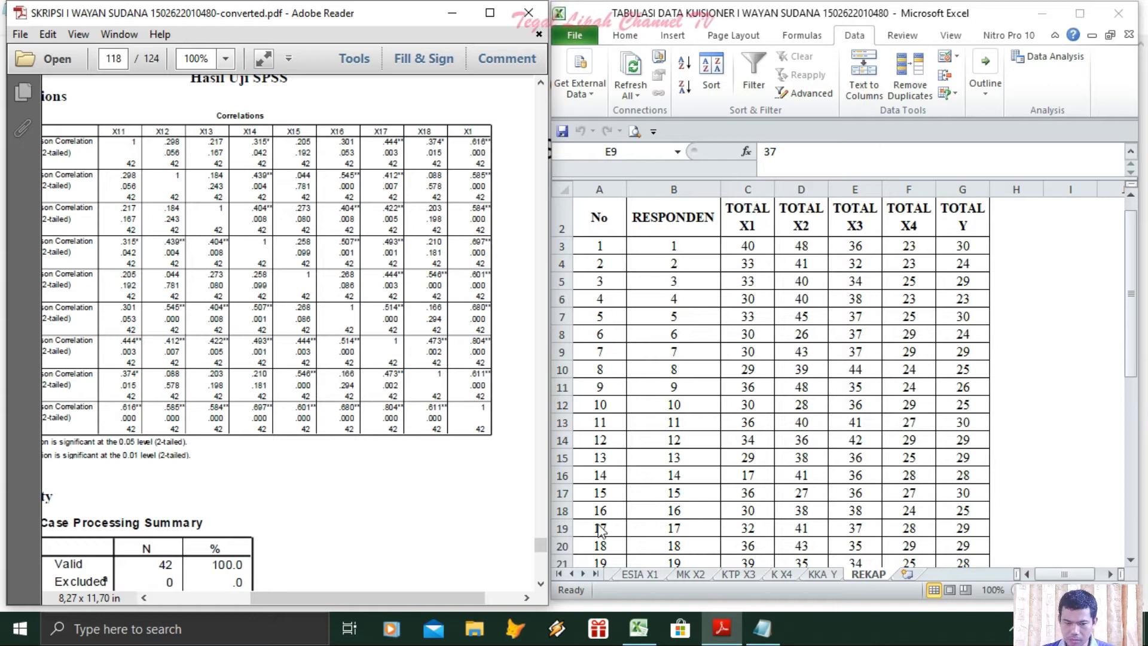
left_click(777, 634)
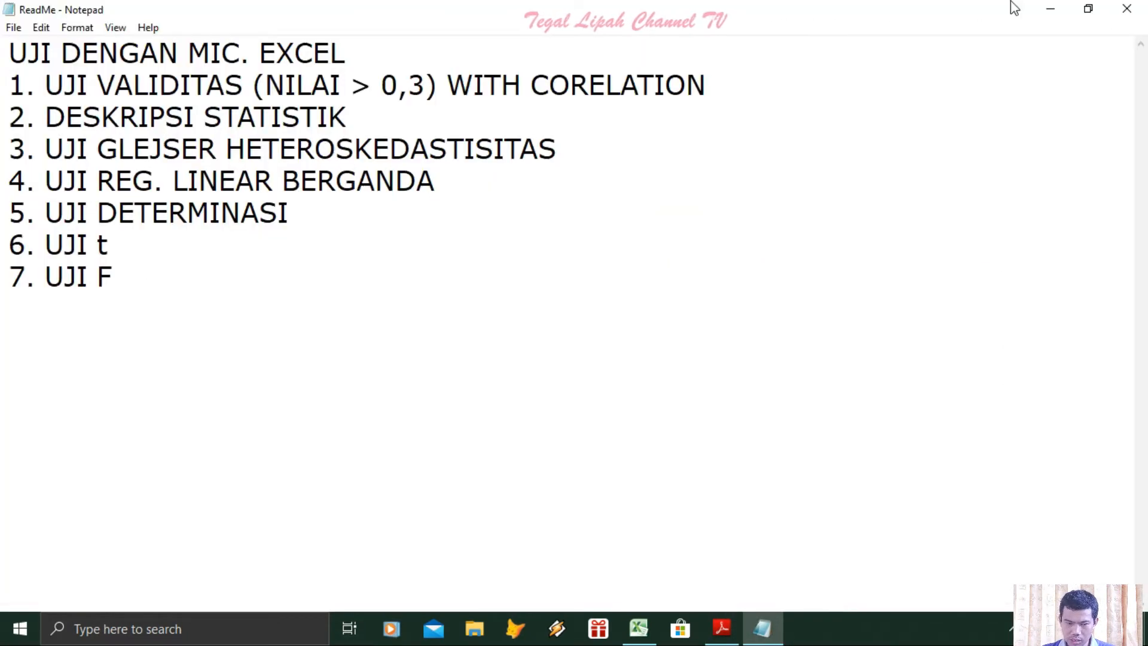
left_click(1088, 8)
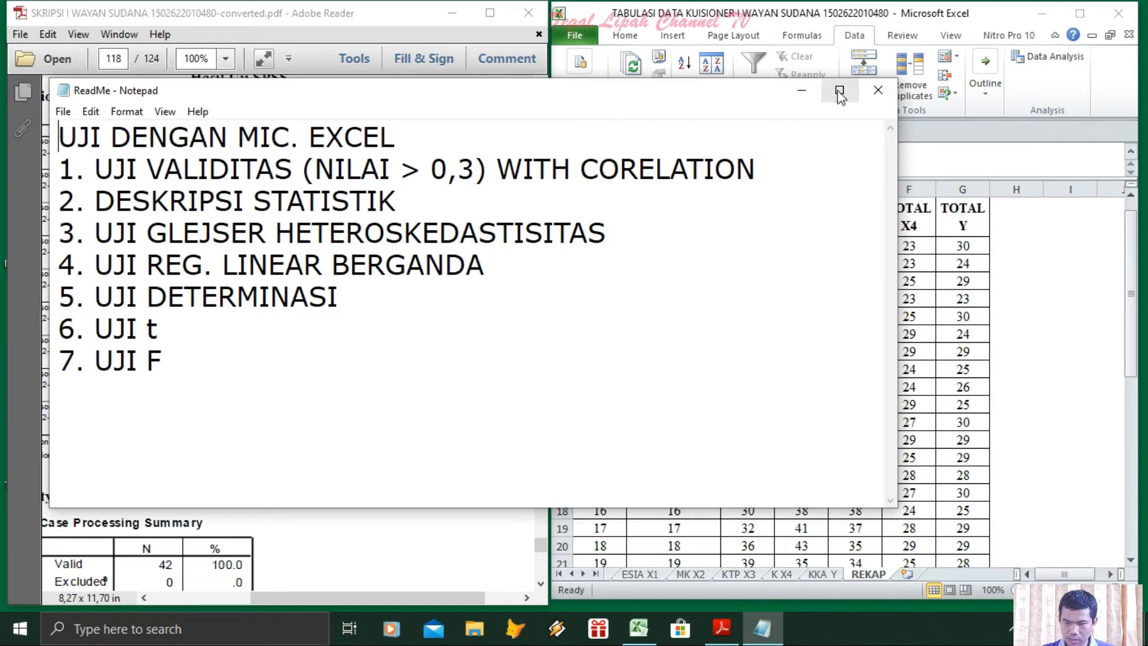
left_click_drag(897, 226, 551, 225)
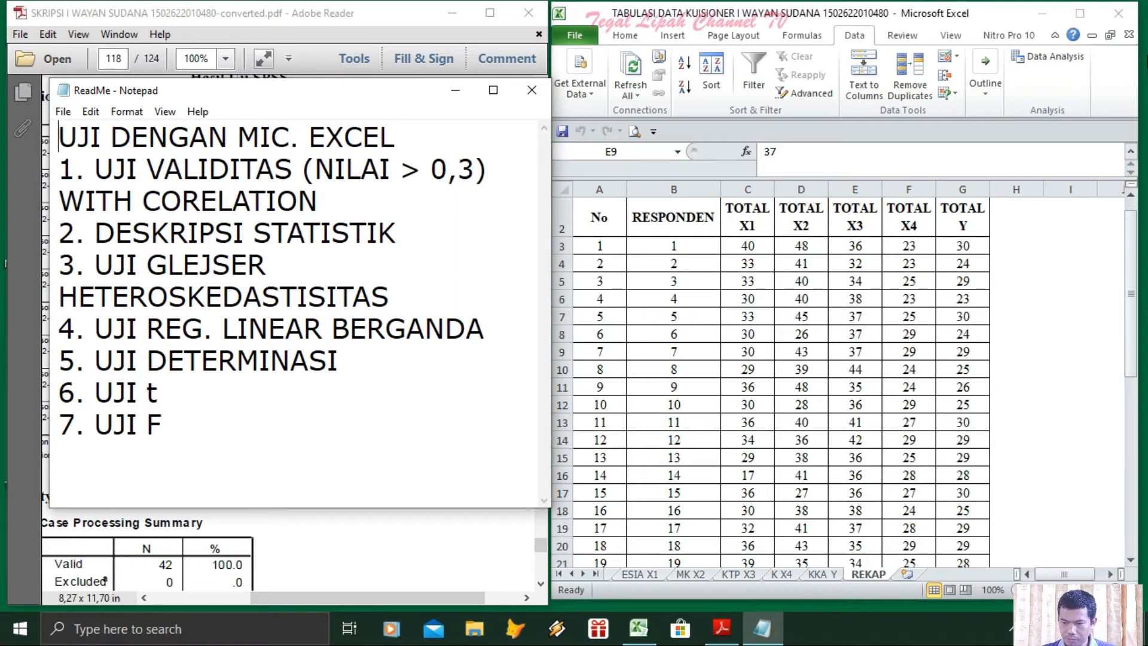
Step: Run a Correlation analysis on REKAP range C2:G44, grouped by columns with labels in the first row, output to a new worksheet
left_click(1016, 57)
left_click(1051, 60)
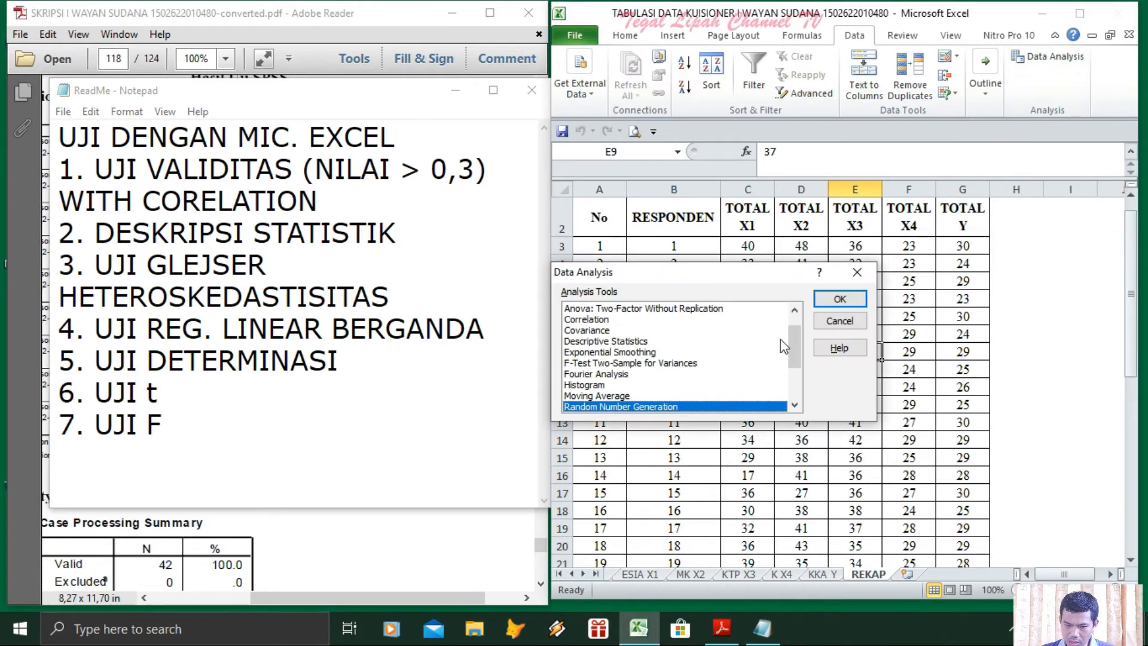
left_click(593, 321)
left_click_drag(672, 274, 342, 224)
left_click(522, 254)
left_click_drag(719, 220, 334, 247)
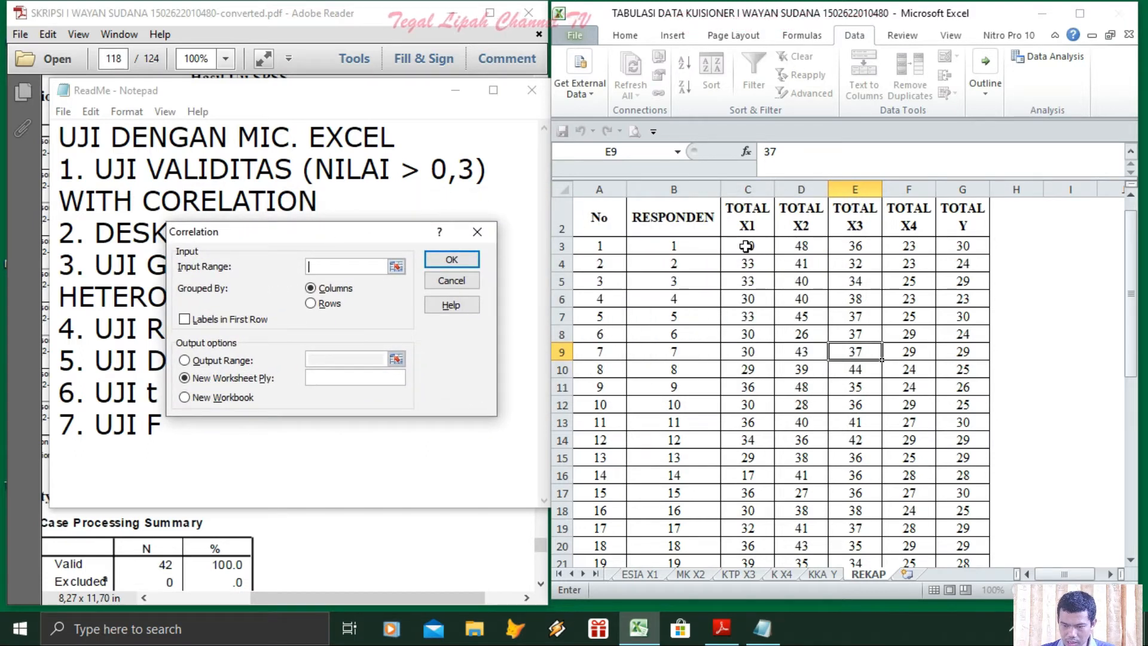
left_click(746, 226)
left_click_drag(746, 226, 945, 228)
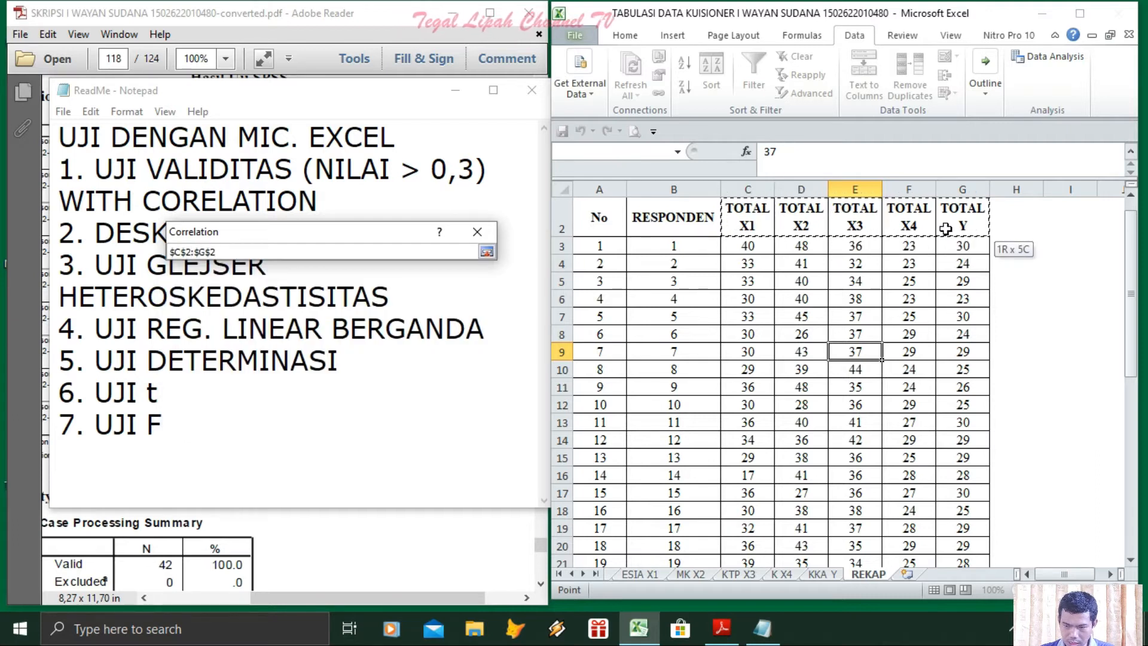
left_click_drag(945, 228, 943, 531)
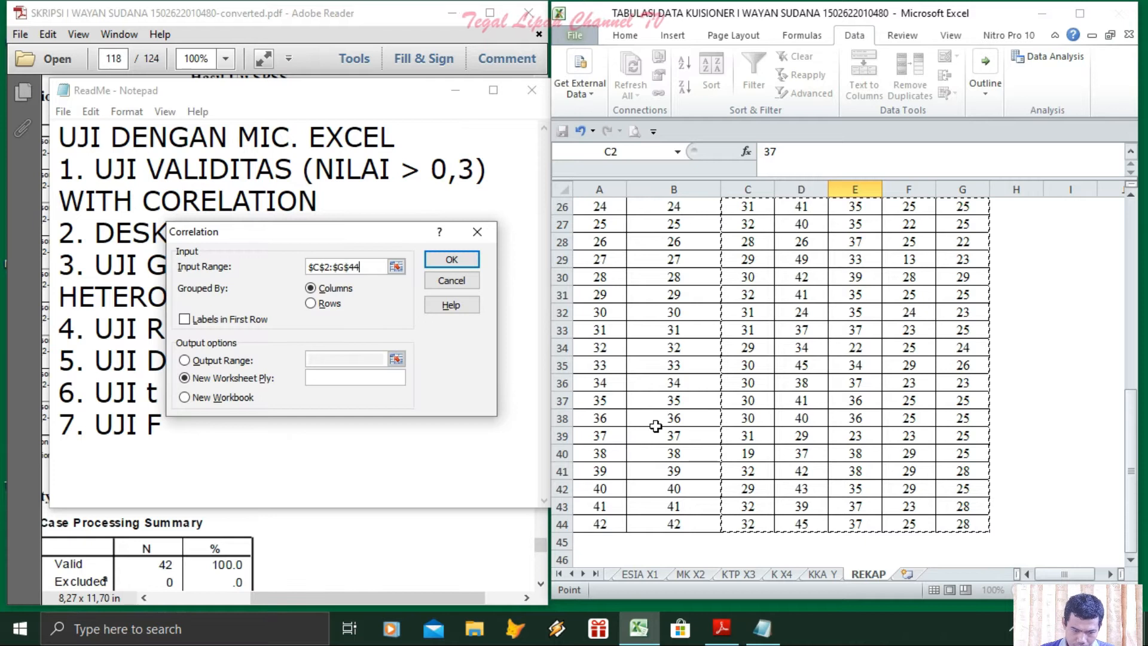
left_click(184, 319)
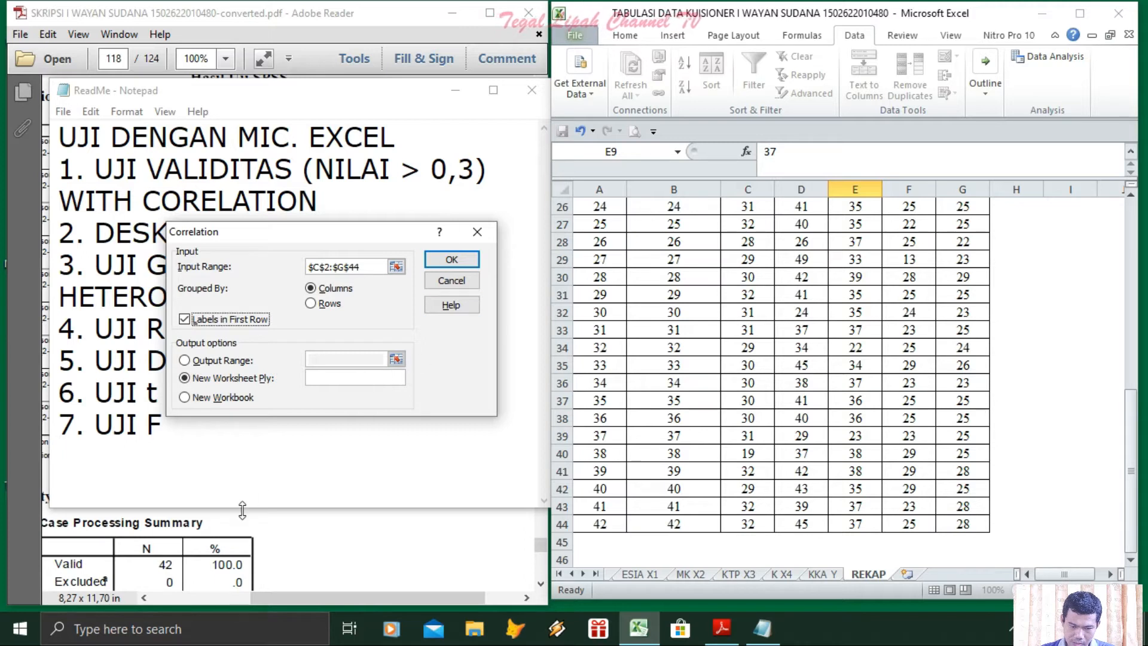
left_click(461, 259)
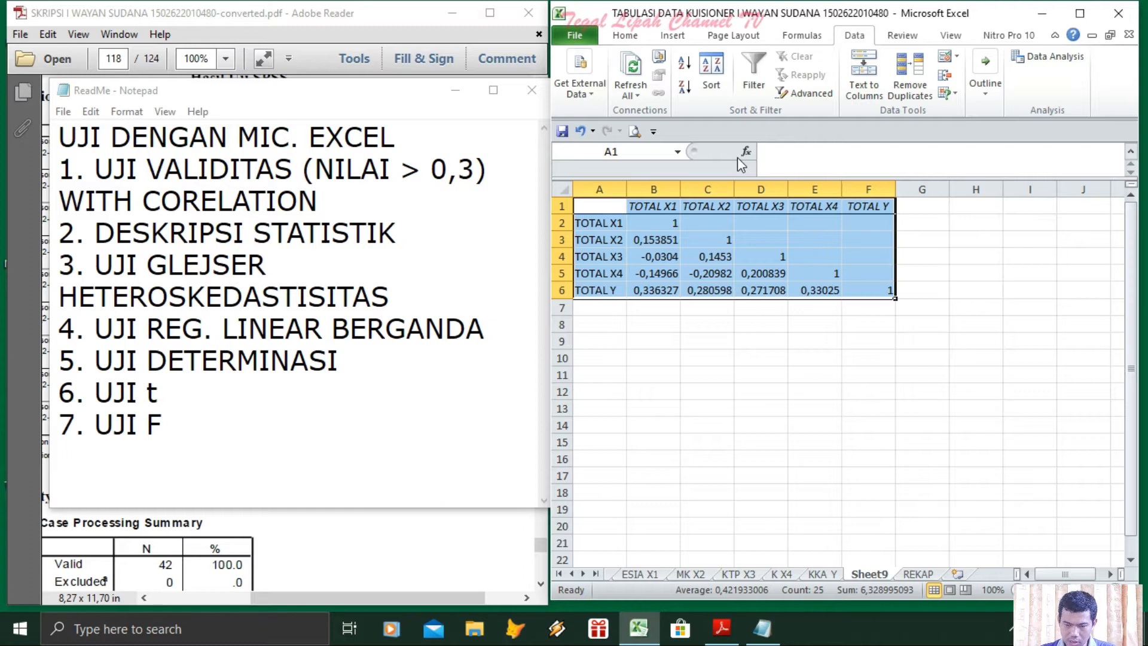
Step: Delete the new worksheet holding the REKAP totals correlation
right_click(869, 576)
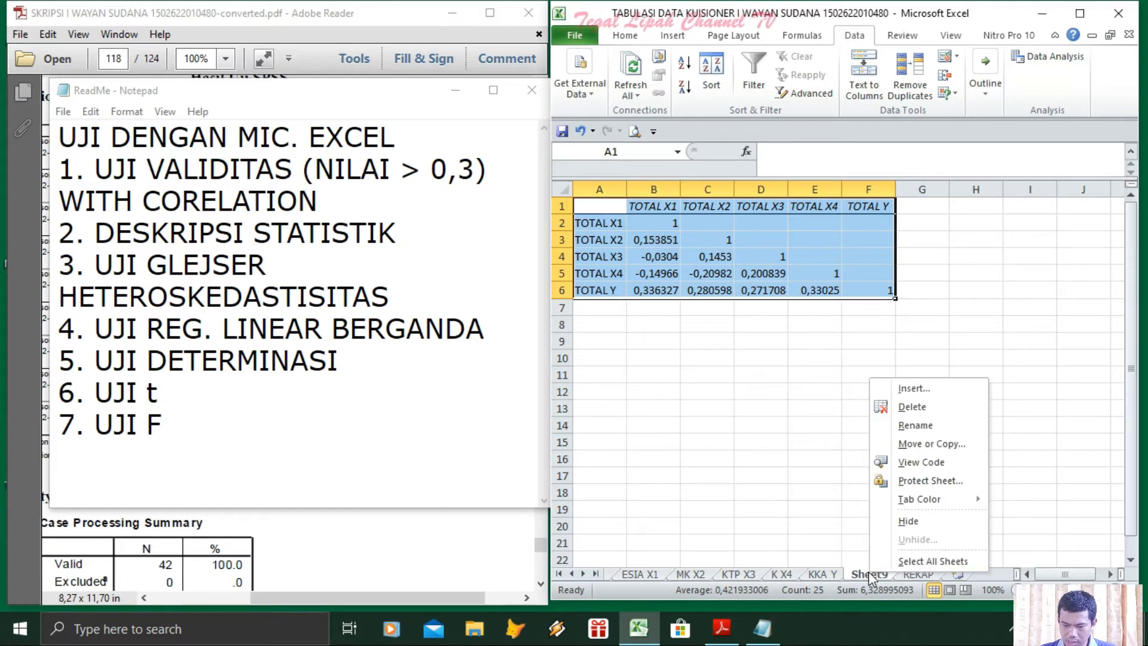
left_click(911, 406)
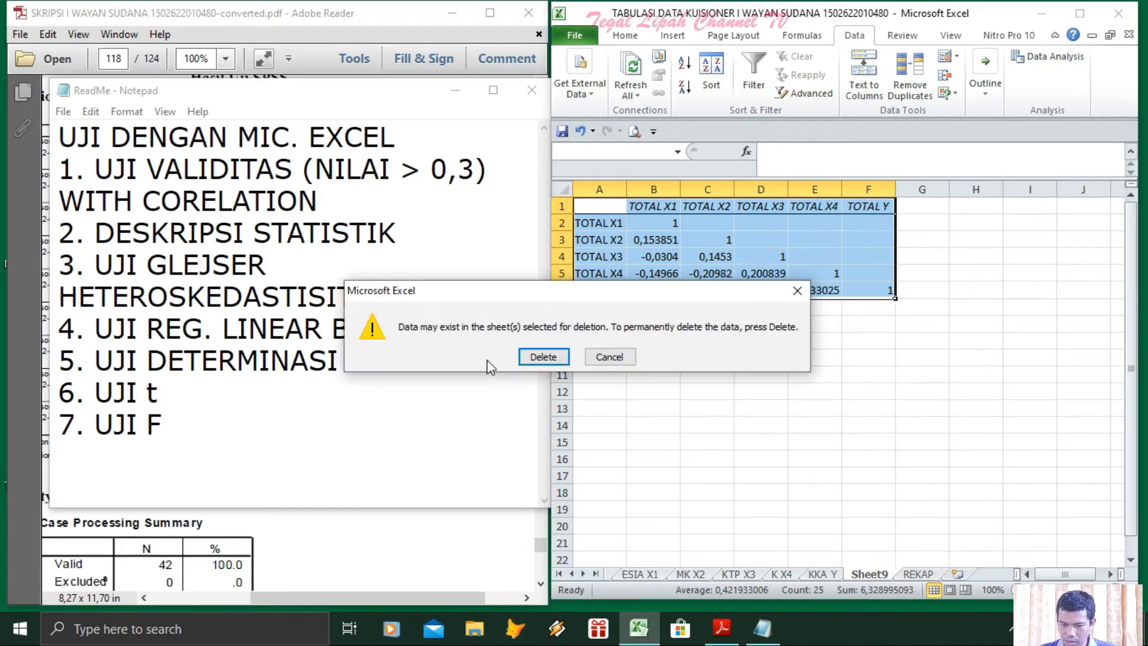
left_click(541, 357)
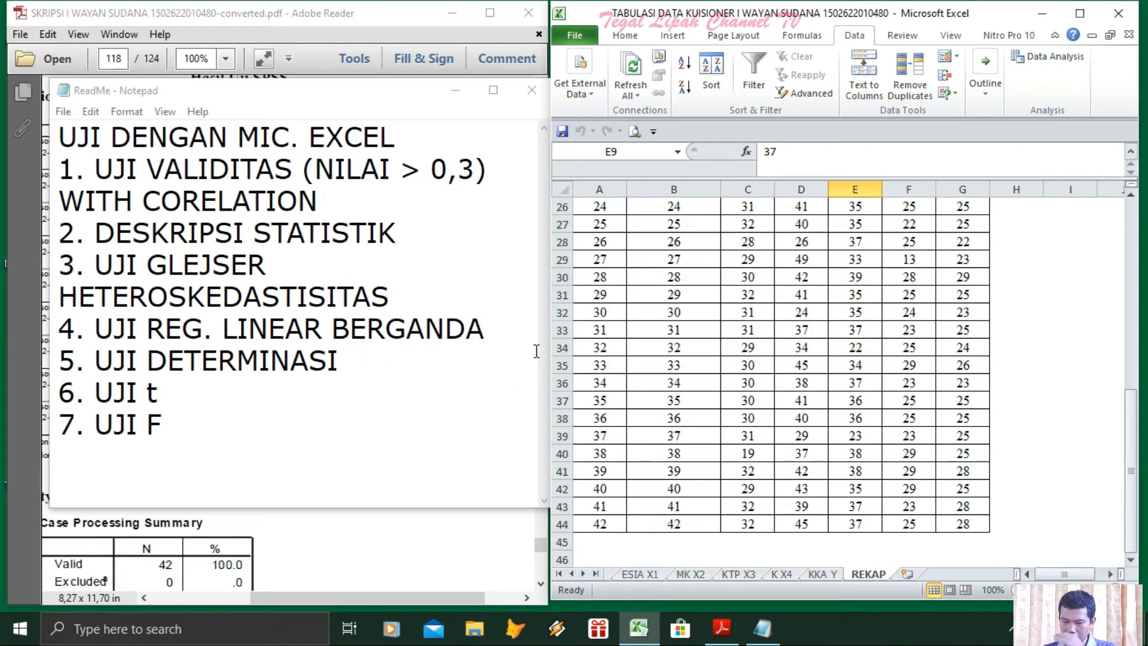
Step: Run a Correlation analysis on ESIA X1 range C3:K45, grouped by columns with labels in the first row, output to a new worksheet
left_click(640, 573)
left_click_drag(1128, 472, 1138, 194)
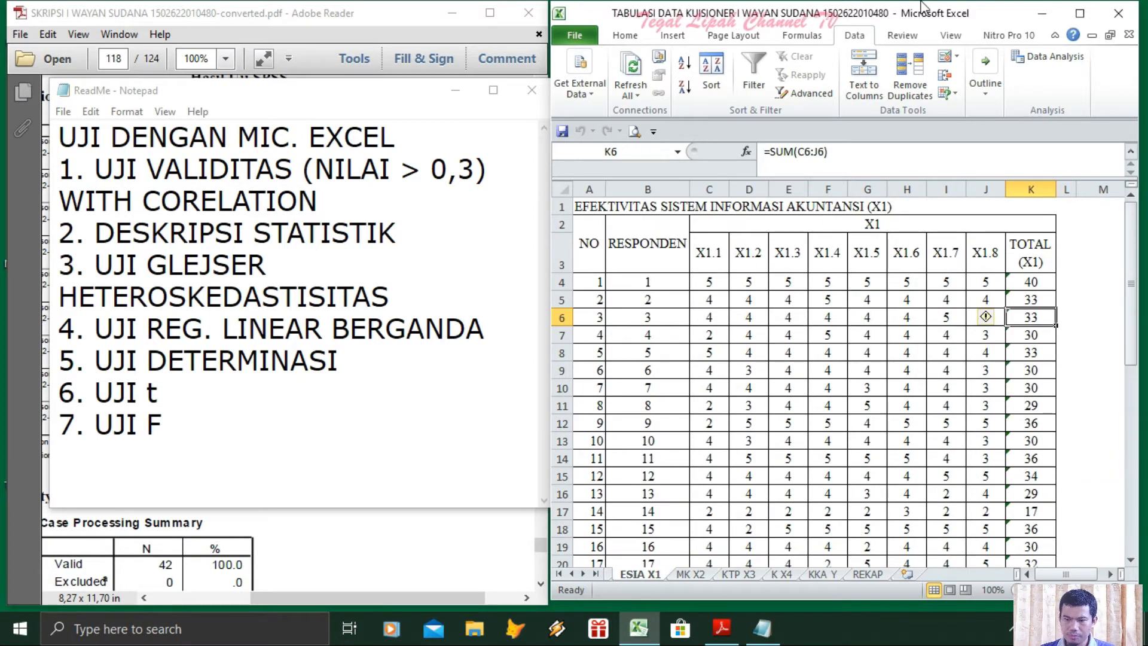
left_click(1047, 56)
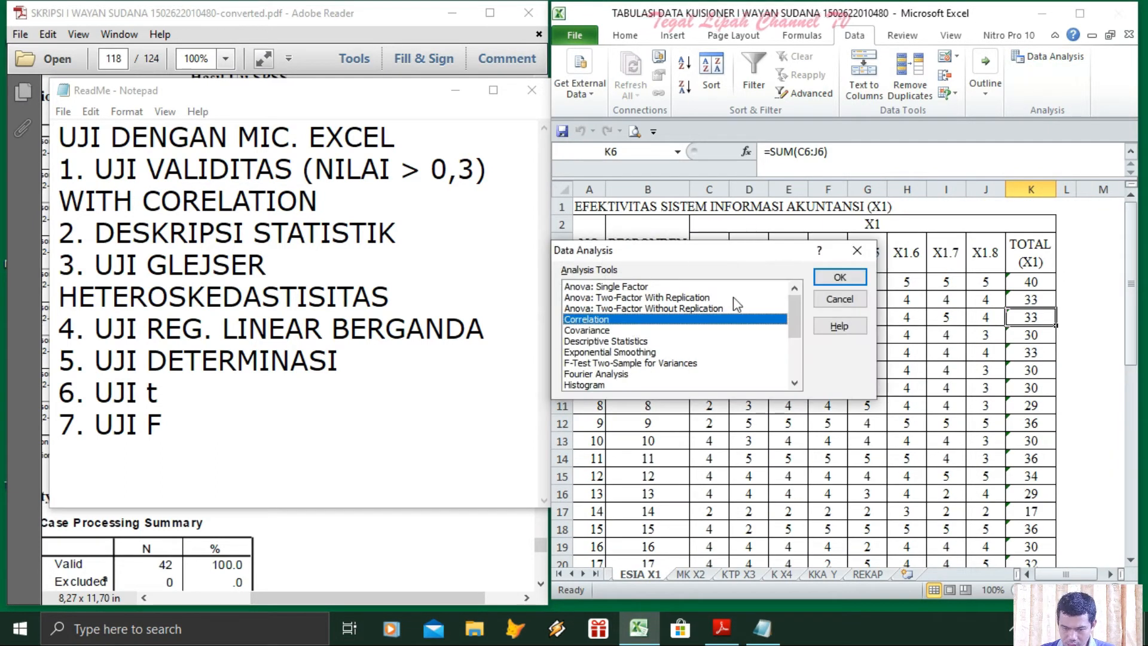
left_click(839, 276)
left_click_drag(742, 245, 390, 190)
left_click_drag(692, 226, 1029, 541)
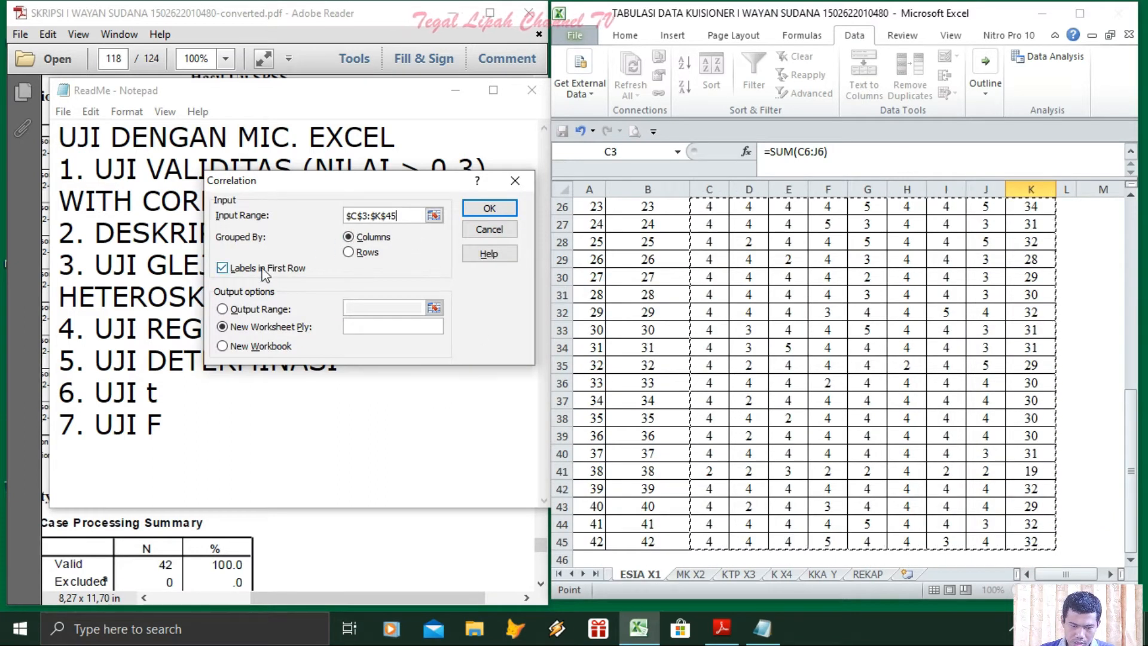
left_click(489, 208)
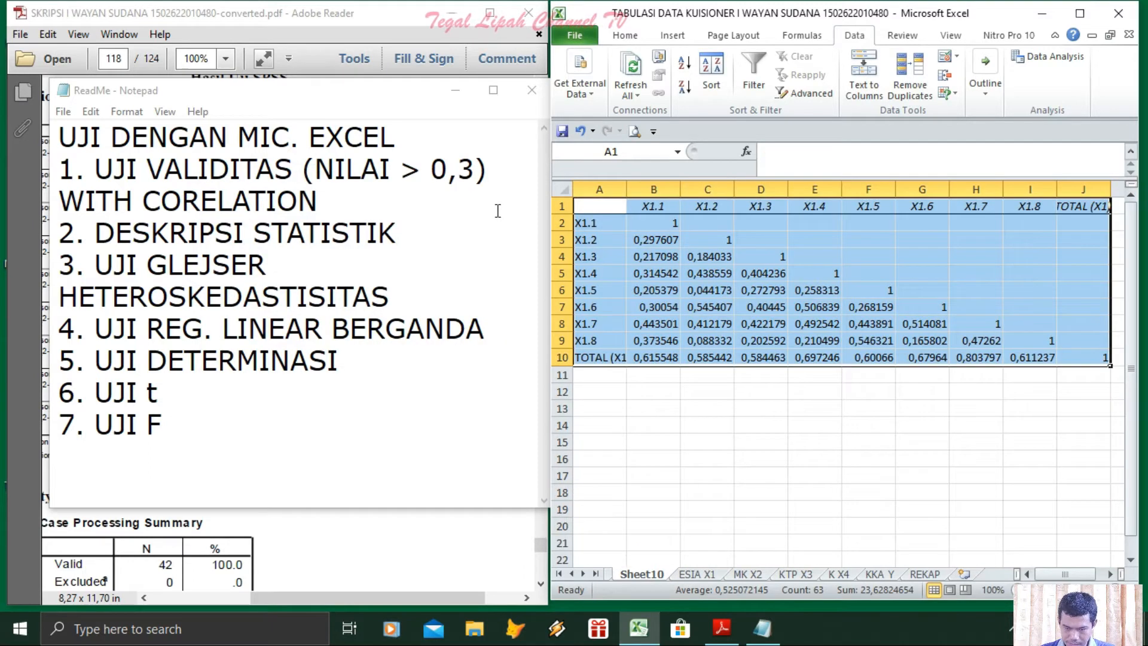
Step: Highlight the TOTAL (X1) row of the X1 correlation matrix, A10:J10, with a yellow fill
left_click(655, 357)
left_click(721, 358)
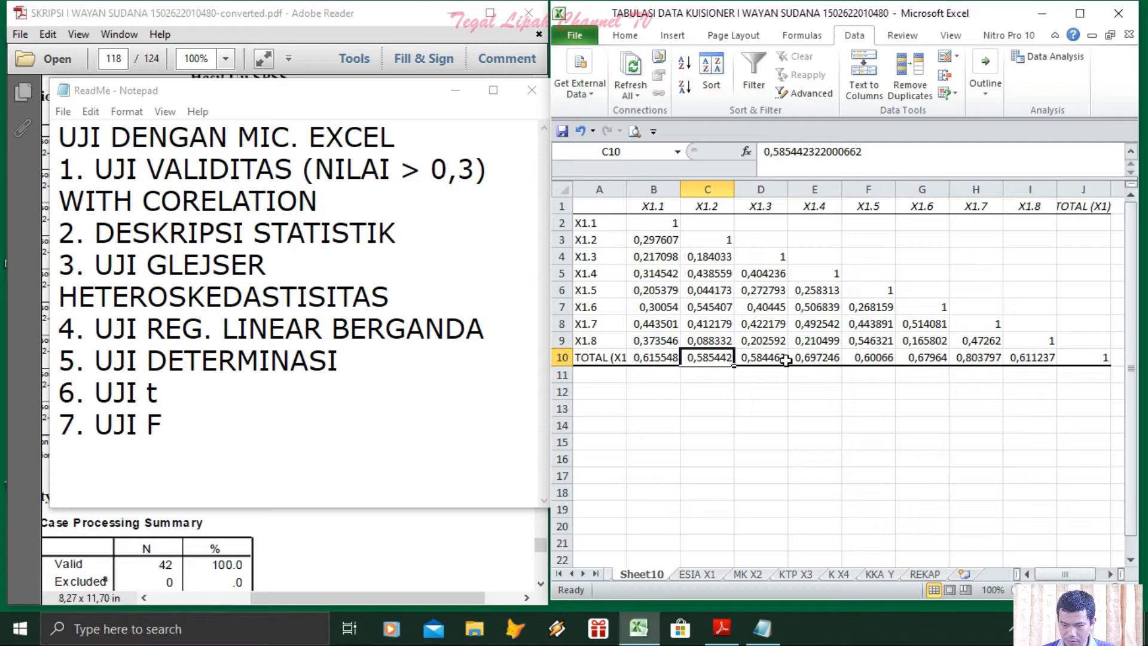
key("Left")
key("Left")
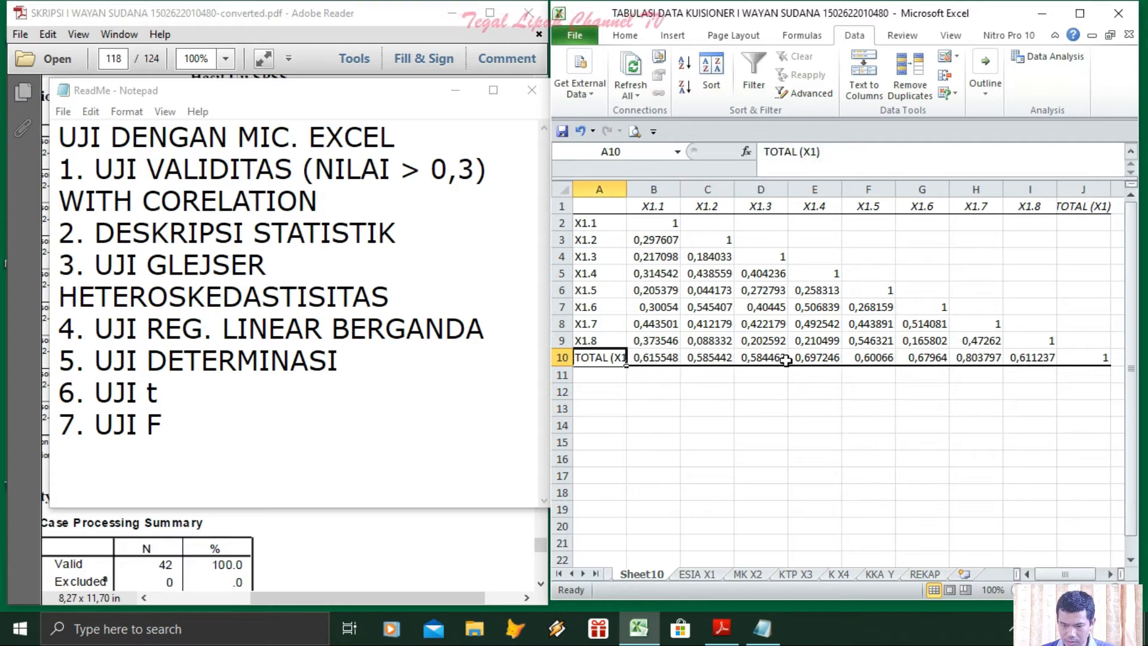
key("shift+Right")
key("shift+Right")
key("shift+Right")
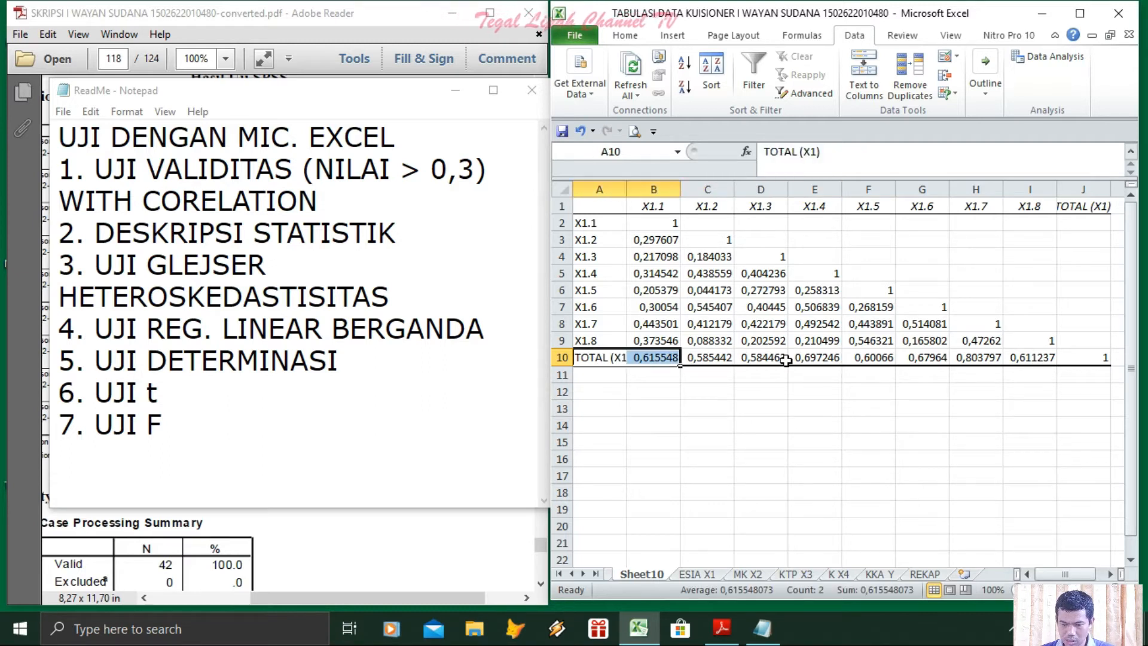
key("shift+Right")
key("shift+Right")
key("shift+Right")
key("shift+Right")
key("shift+Right")
key("shift+Right")
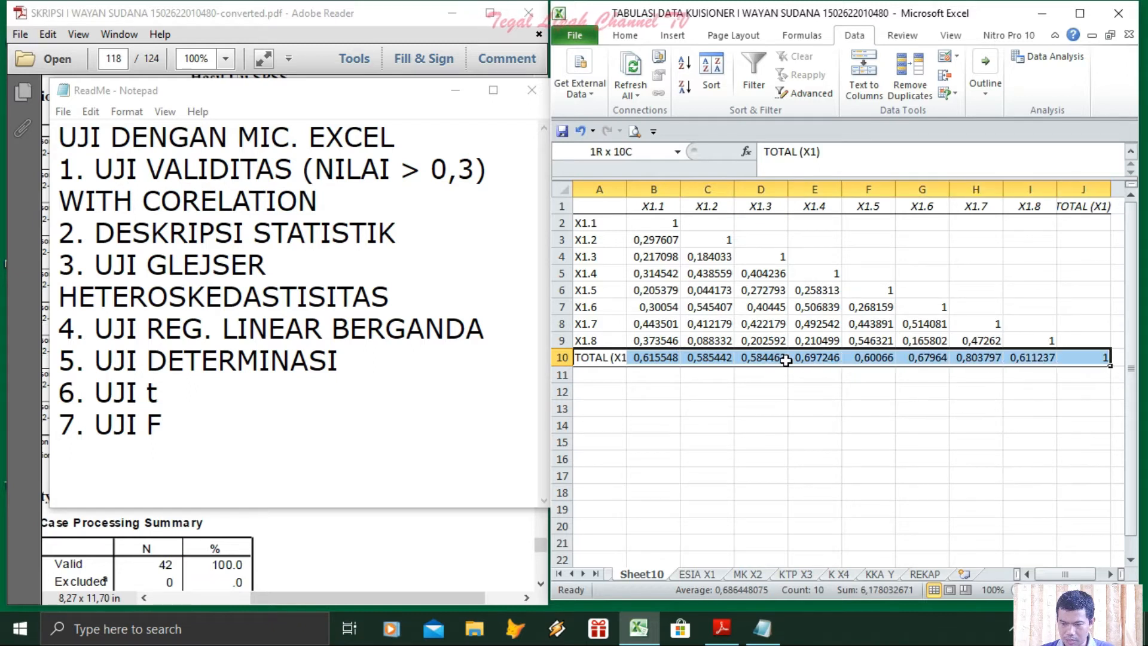
left_click(574, 36)
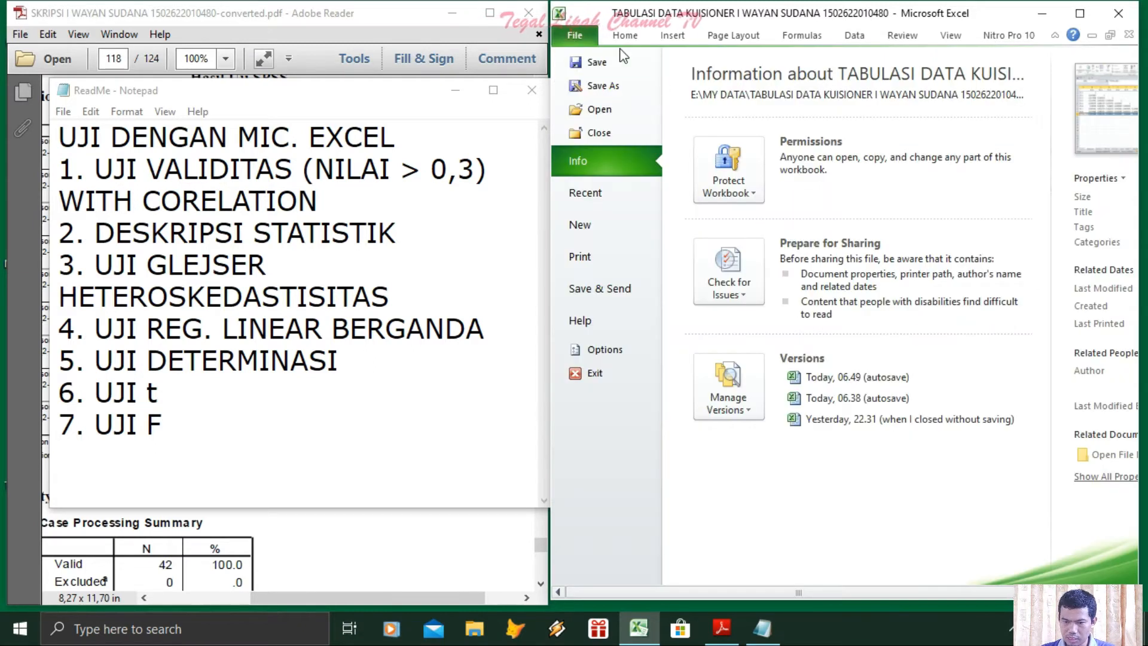
left_click(574, 36)
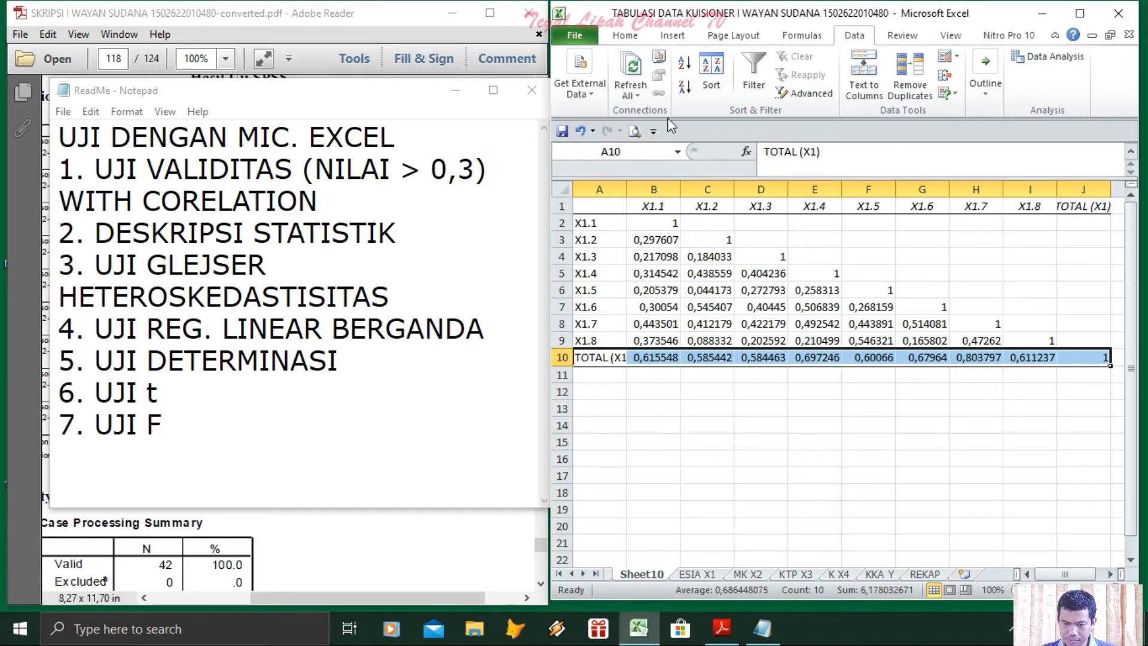
left_click(633, 40)
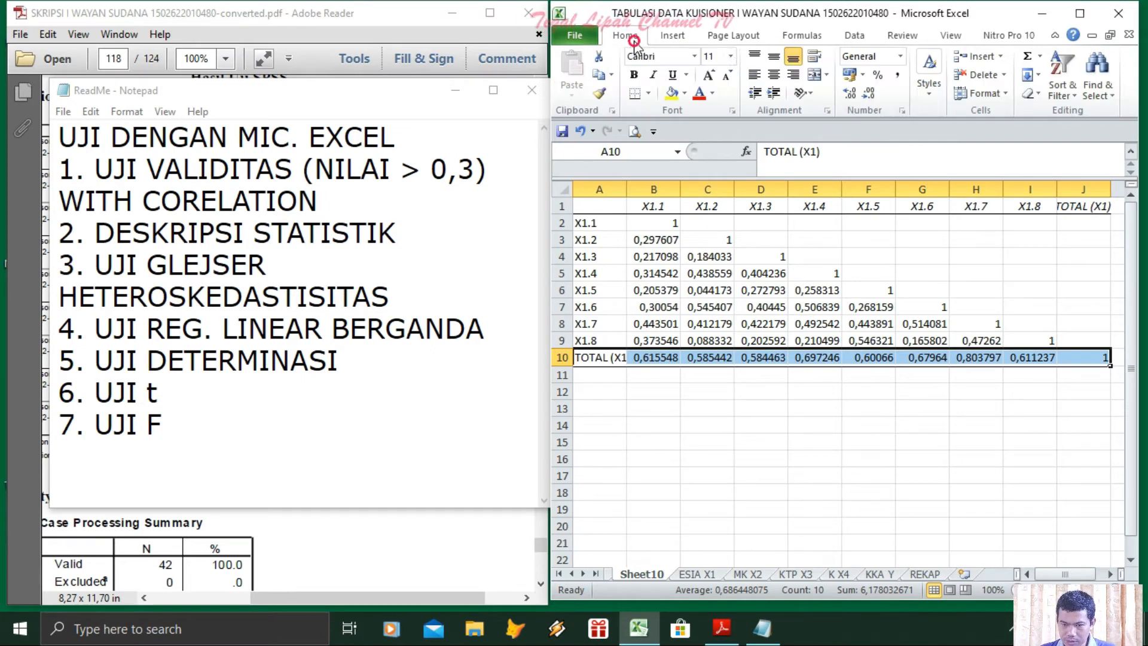
left_click(674, 92)
left_click(807, 437)
left_click(656, 359)
left_click(709, 358)
left_click(753, 362)
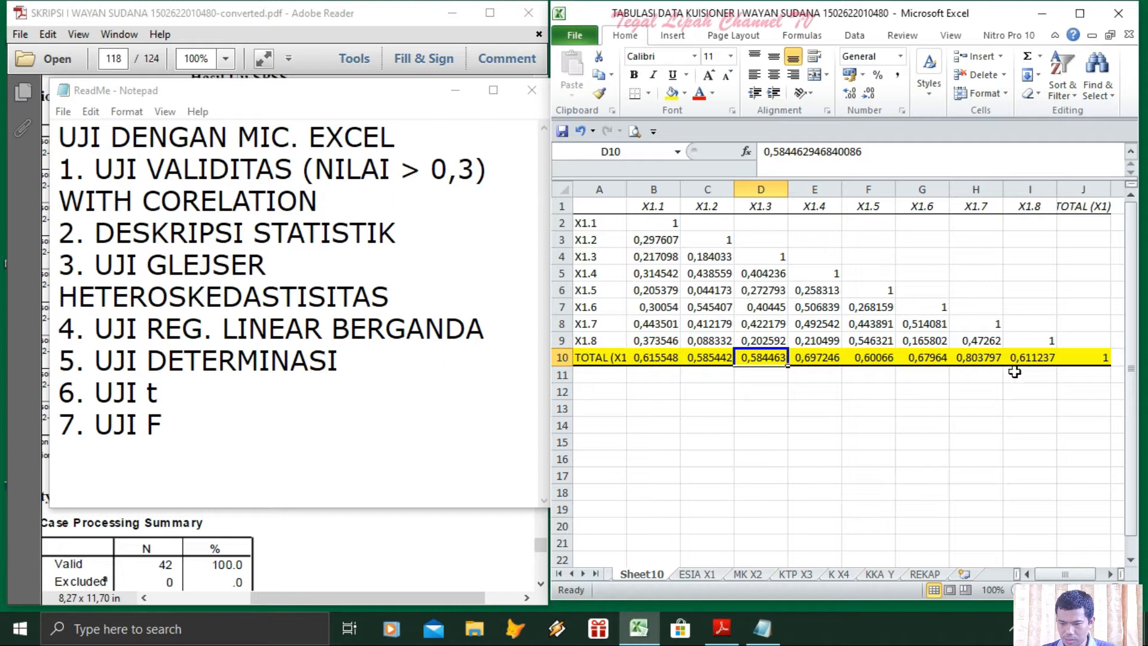
Step: Rename the worksheet holding the X1 correlation matrix as UJI VALID X1
right_click(658, 575)
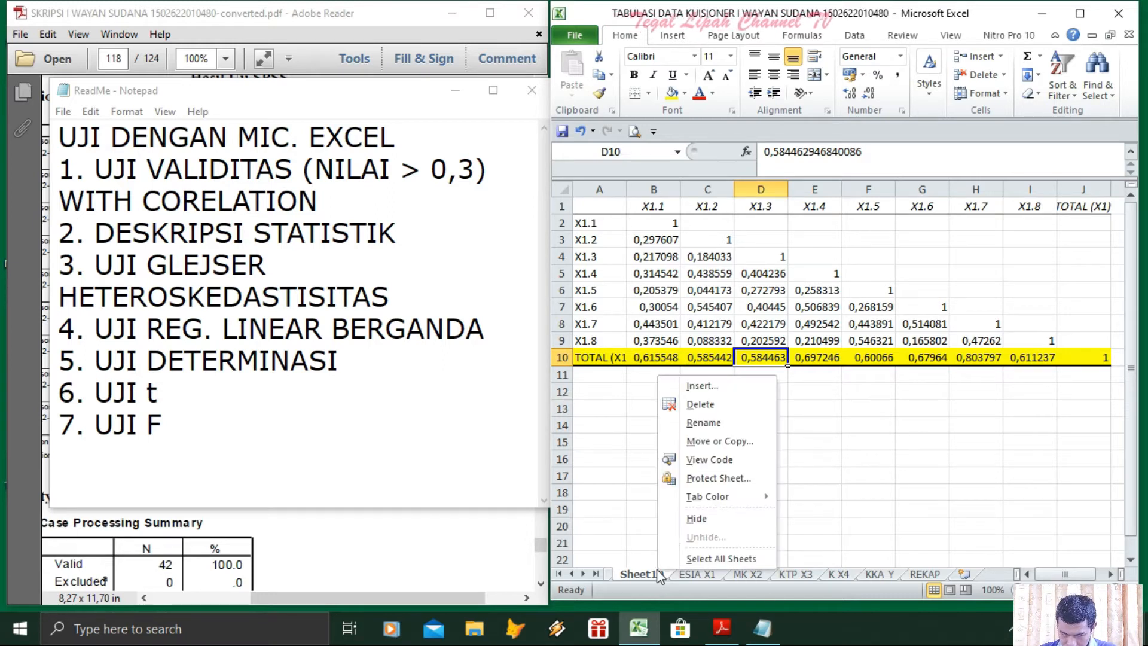
left_click(697, 420)
type("U")
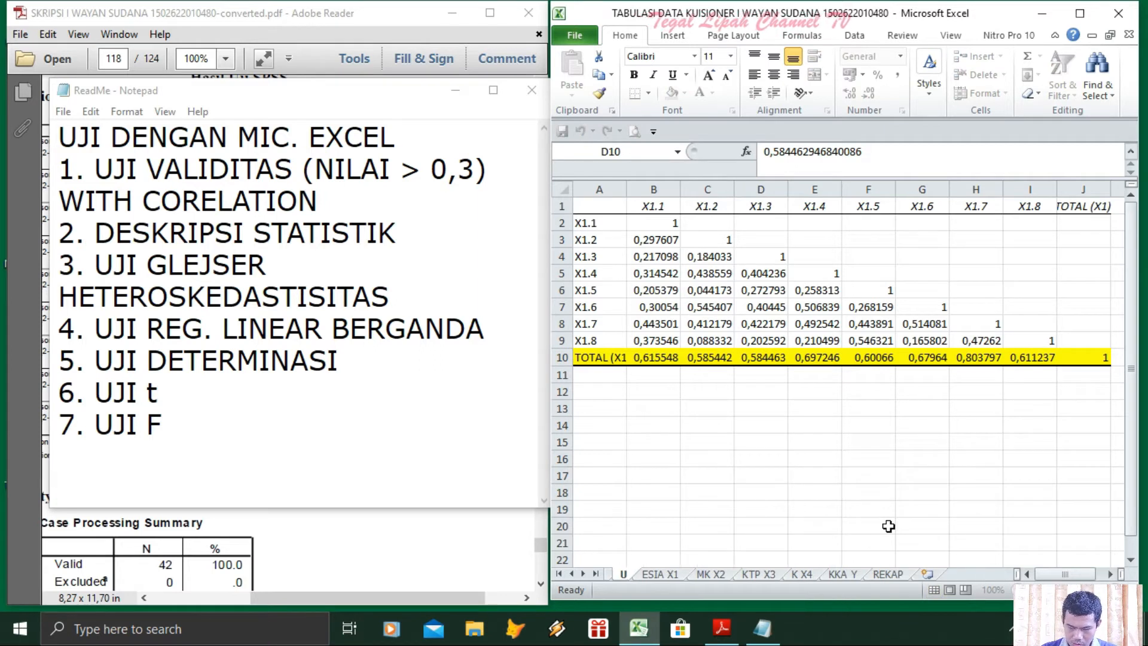
type("JI VALI")
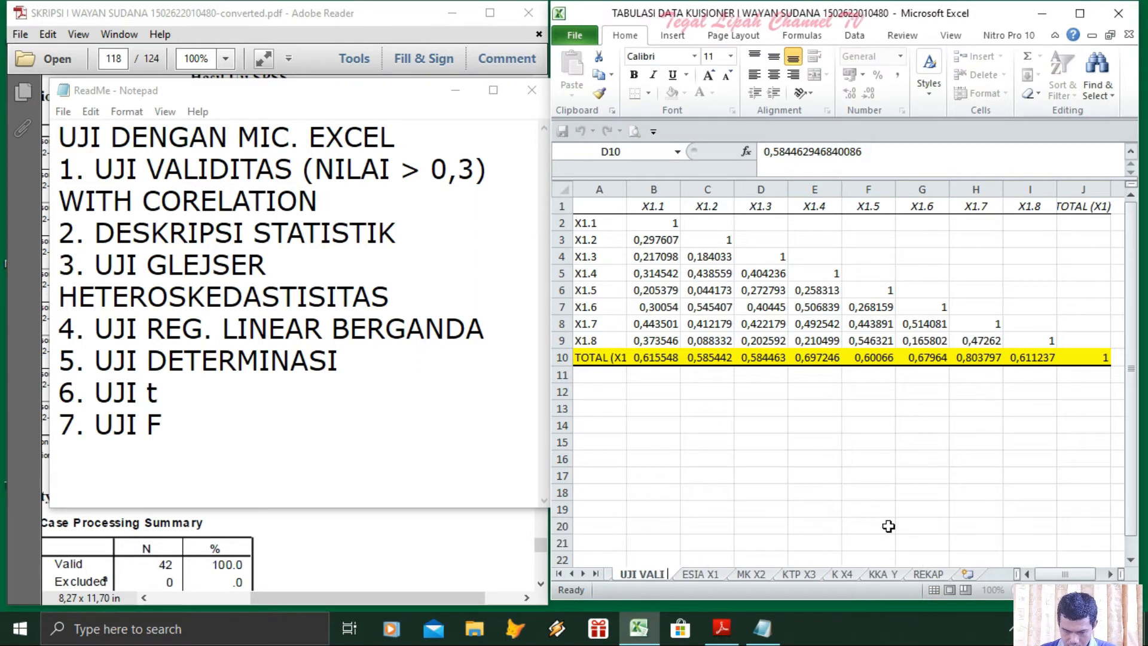
type("D X1")
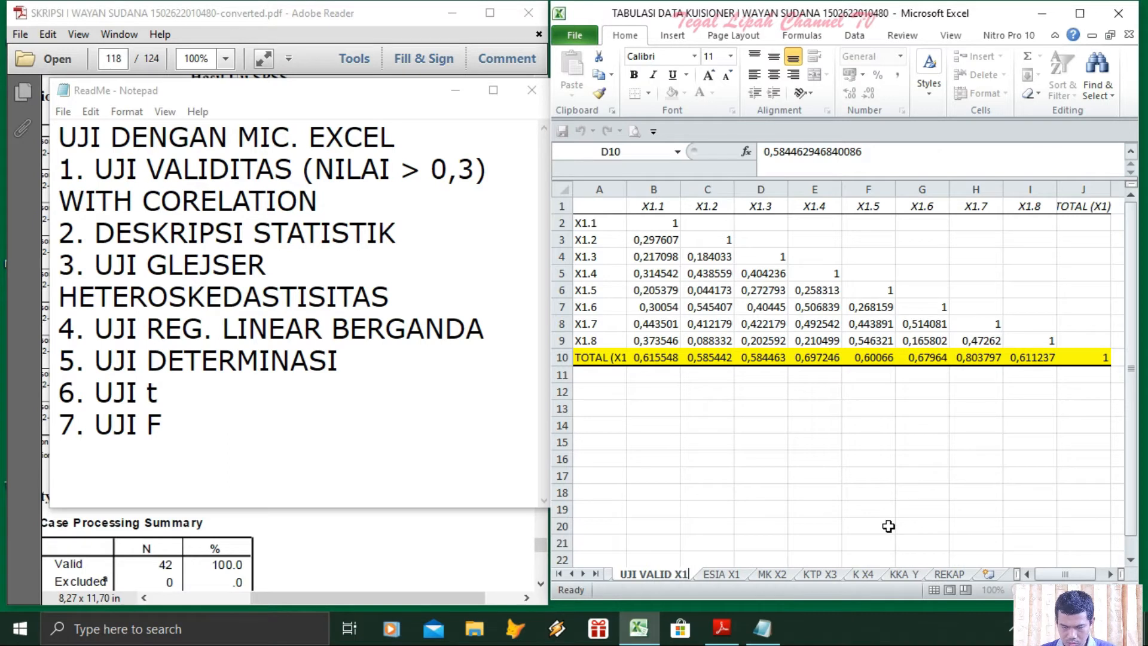
left_click(759, 460)
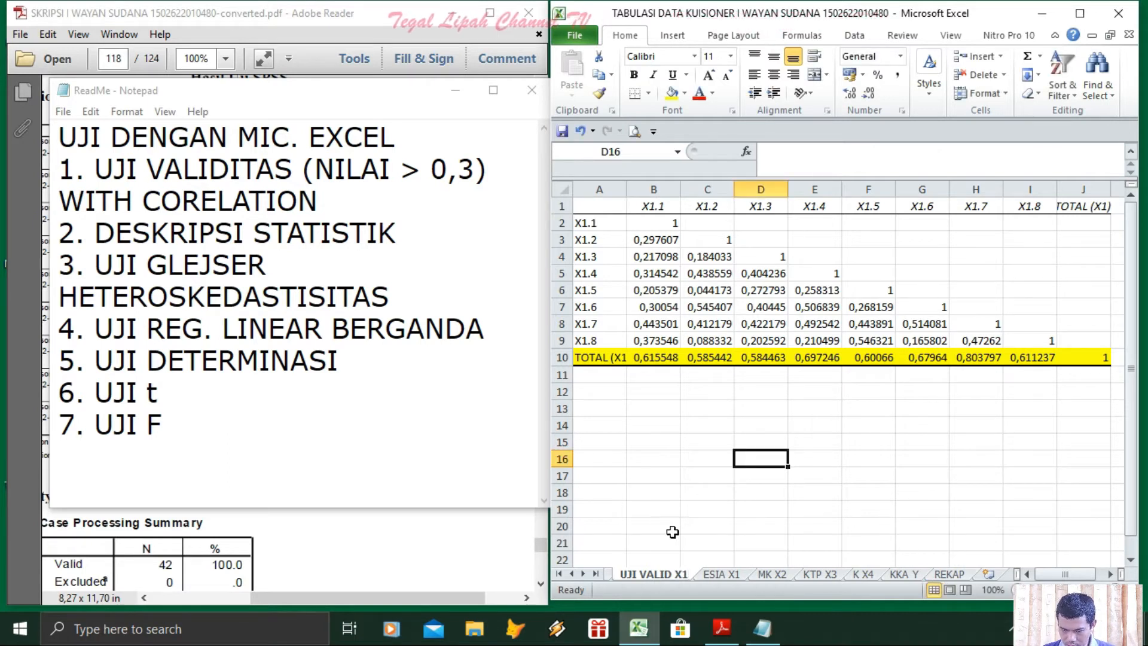
Step: Run a Correlation analysis on KKA Y range C3:I45, grouped by columns with labels in the first row, output to a new worksheet
left_click(904, 574)
left_click_drag(1135, 514, 1133, 306)
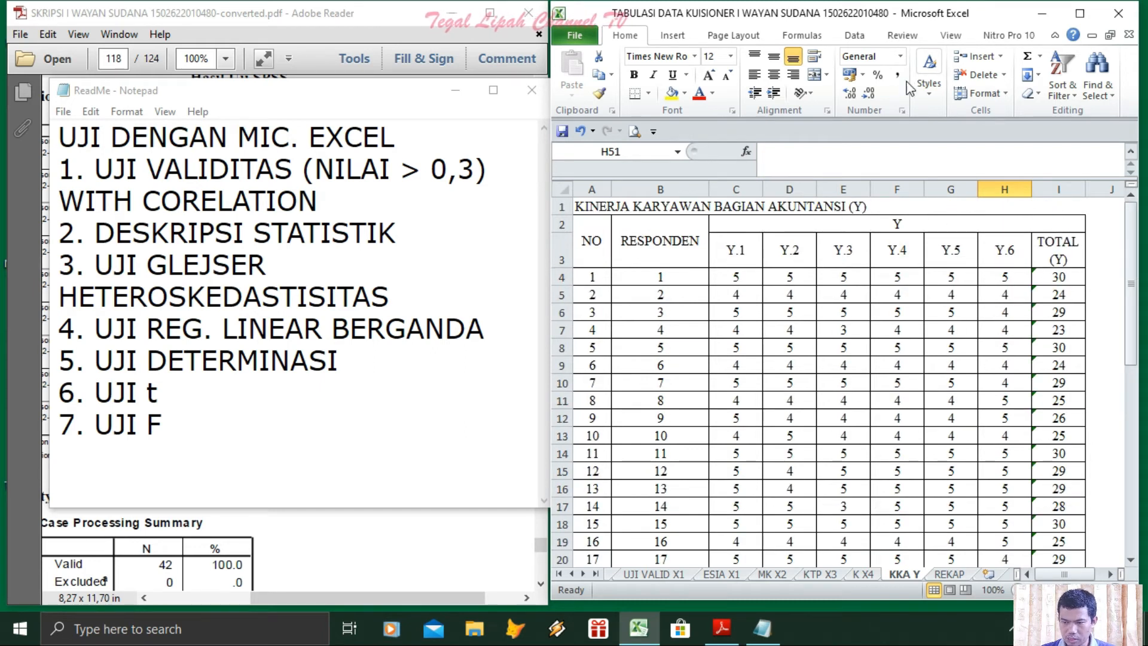
left_click(851, 36)
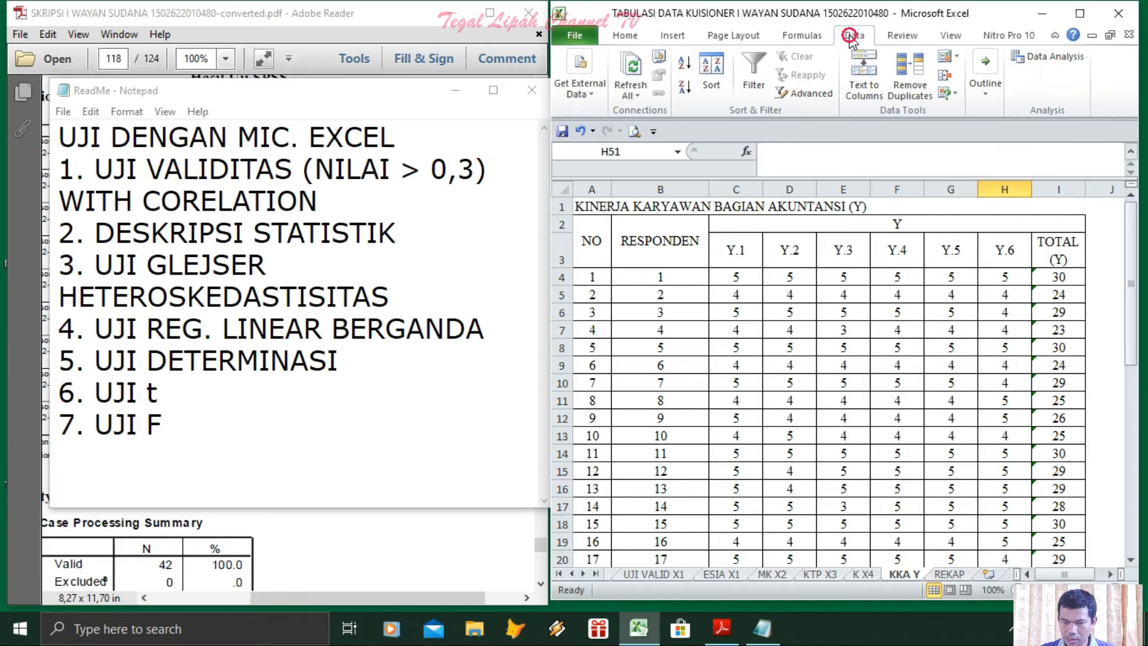
left_click(1048, 57)
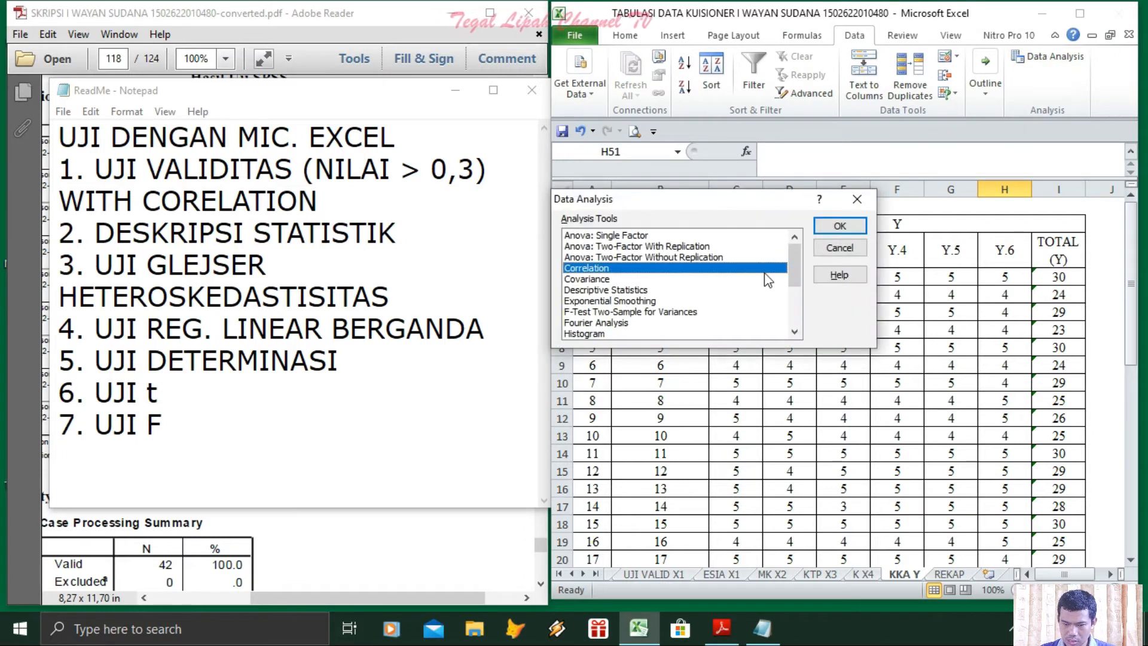
left_click(837, 226)
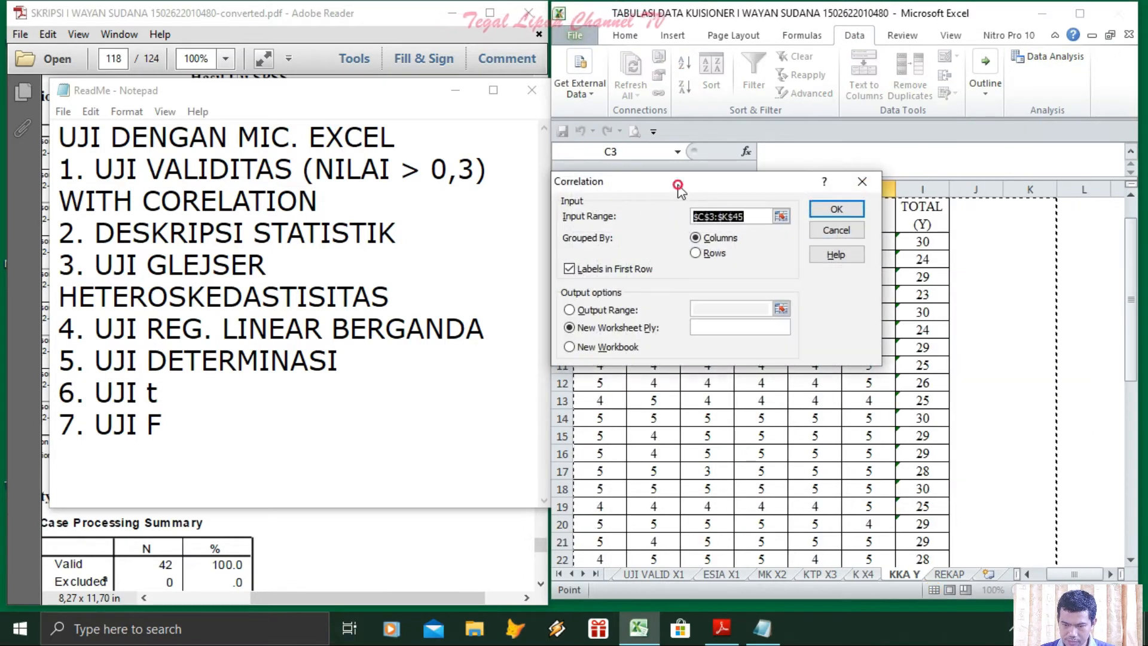
left_click_drag(678, 185, 346, 202)
left_click_drag(598, 222, 927, 641)
left_click_drag(923, 549, 923, 549)
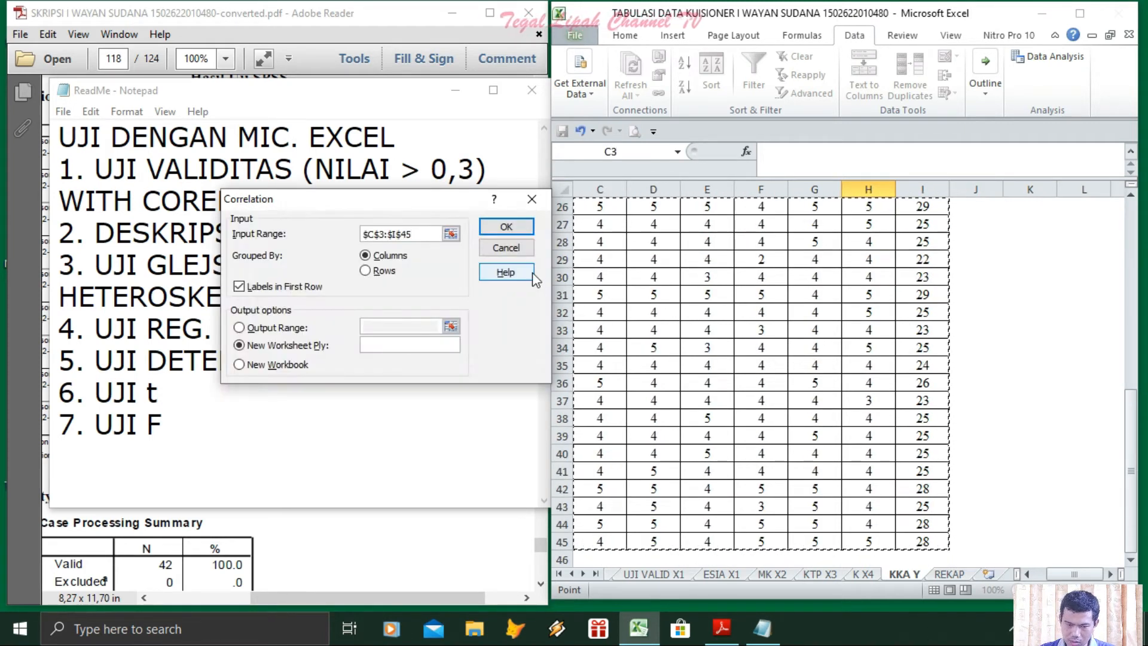
left_click(506, 226)
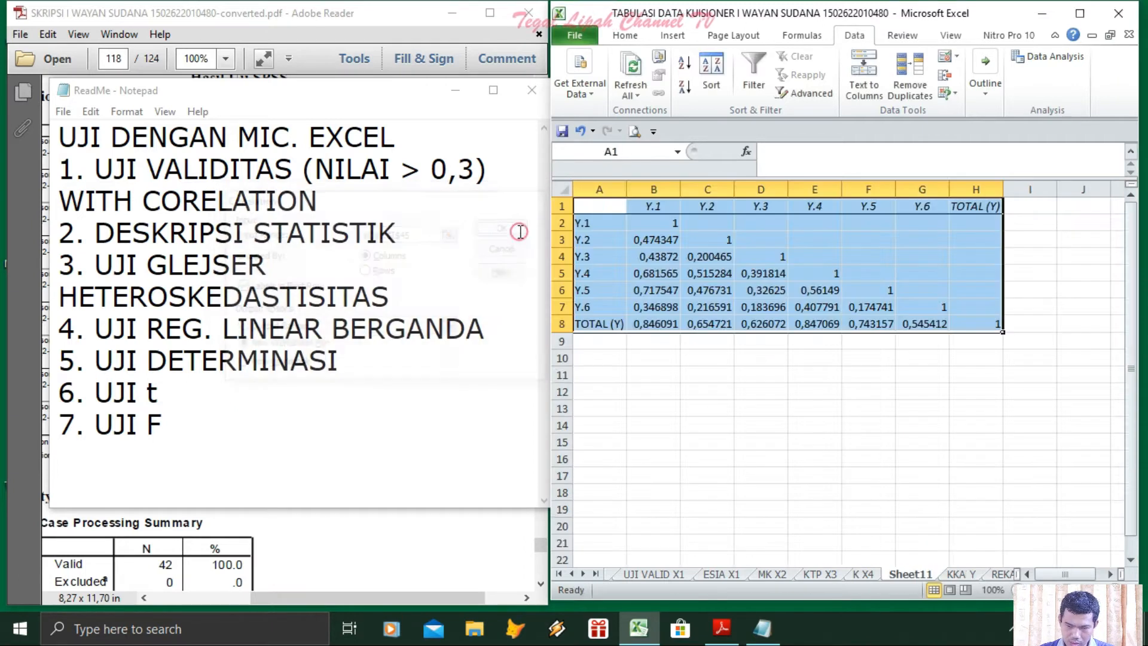
Step: Fill A8:H9 of the Y correlation sheet, covering the TOTAL (Y) row, with yellow
left_click_drag(597, 327, 977, 341)
left_click(575, 34)
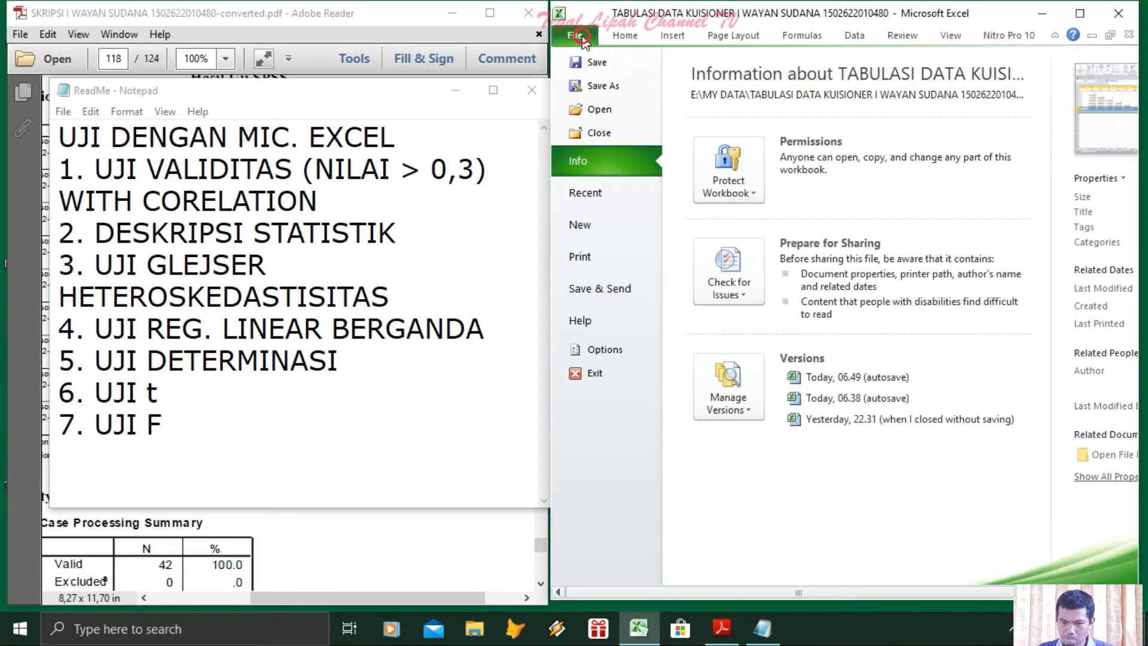
left_click(626, 36)
left_click(671, 93)
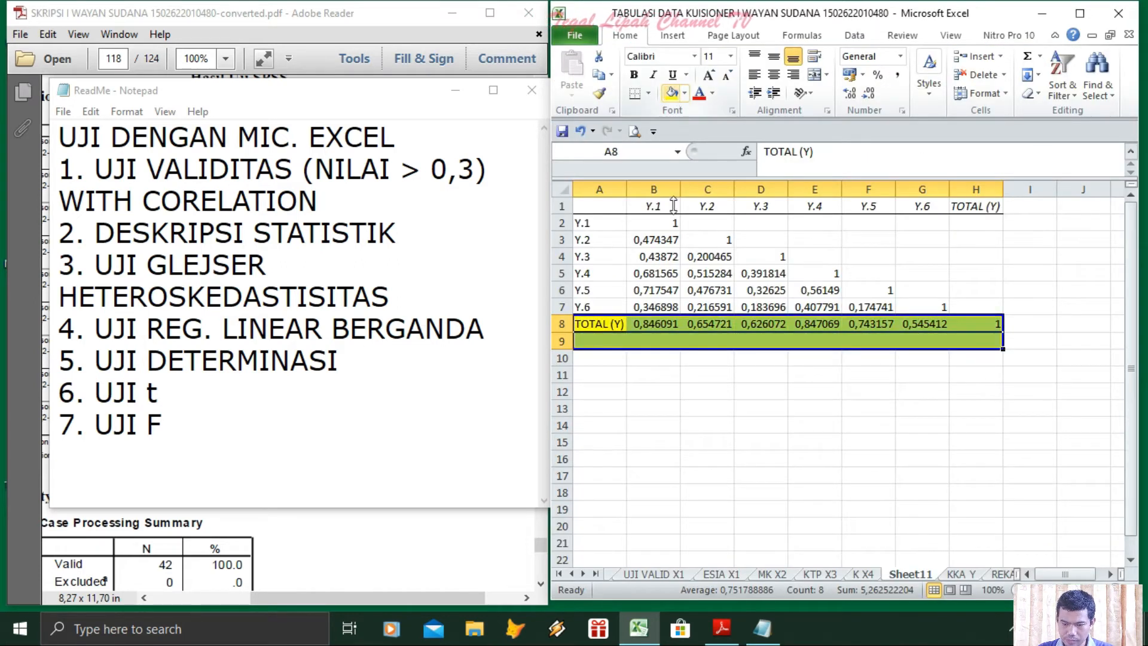
left_click(701, 427)
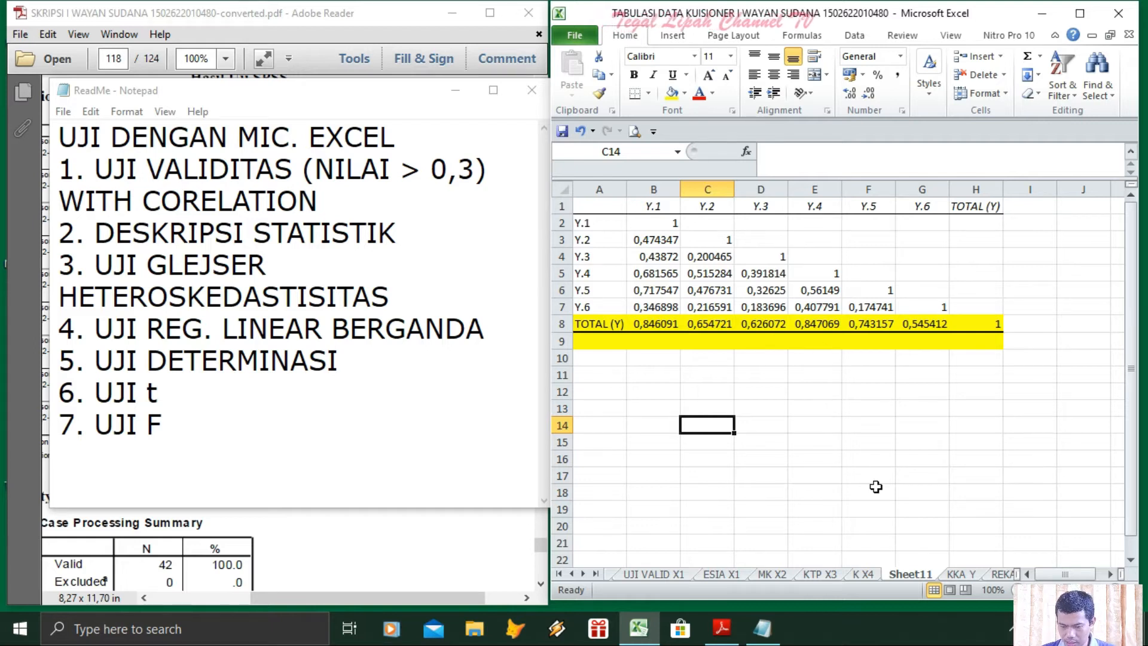
Step: Rename the worksheet holding the Y correlation matrix as VALID Y
right_click(914, 575)
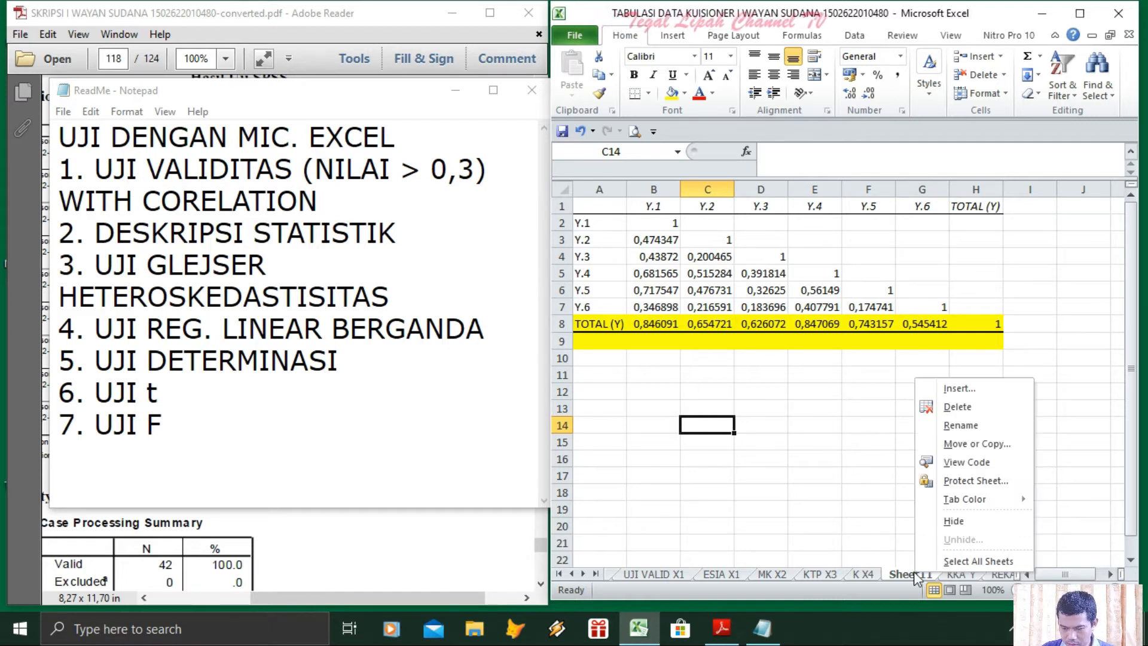
left_click(956, 423)
type("VLID")
key("BackSpace")
key("BackSpace")
key("BackSpace")
type("ALID Y")
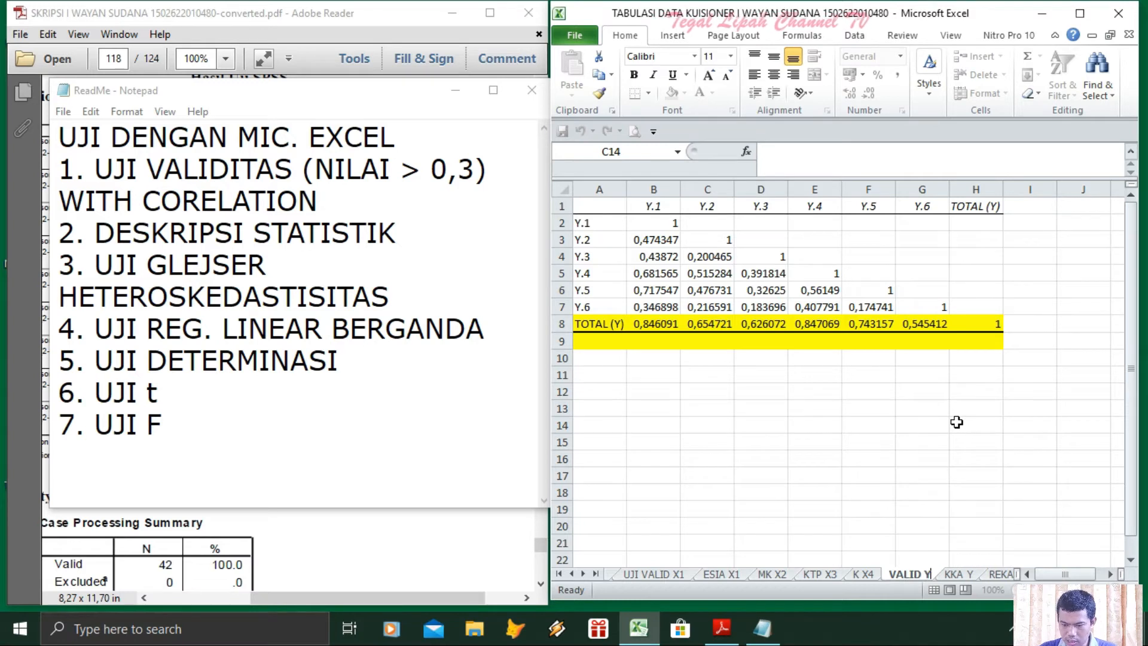
left_click(868, 458)
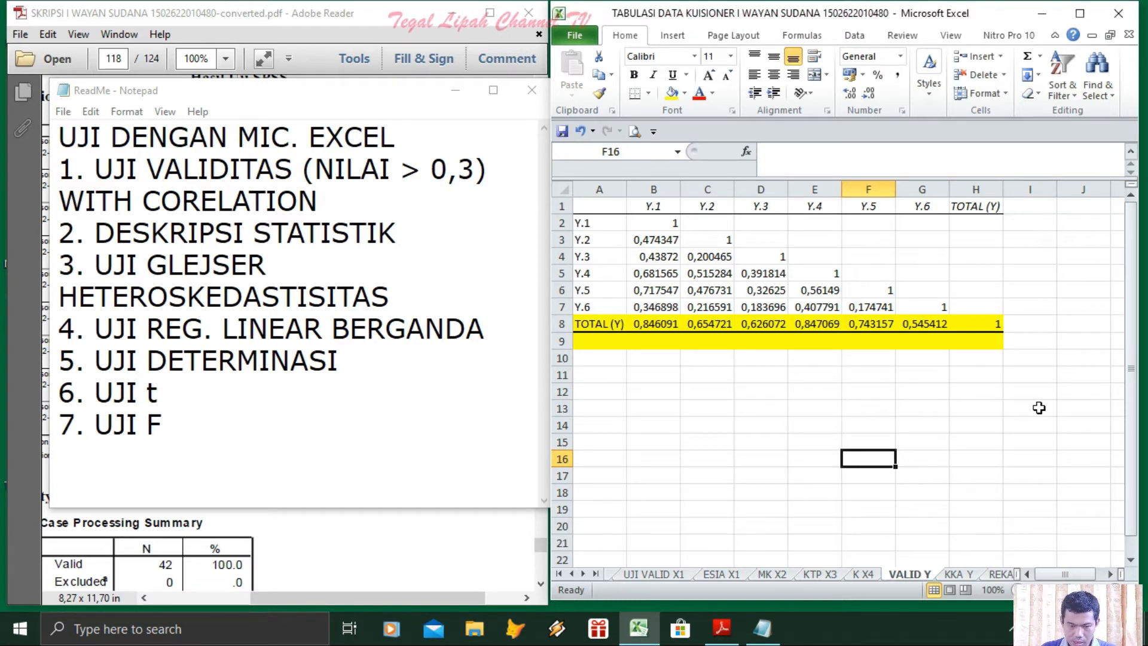
Step: Start a Descriptive Statistics analysis from the REKAP sheet and move its dialog clear of the data
left_click(136, 233)
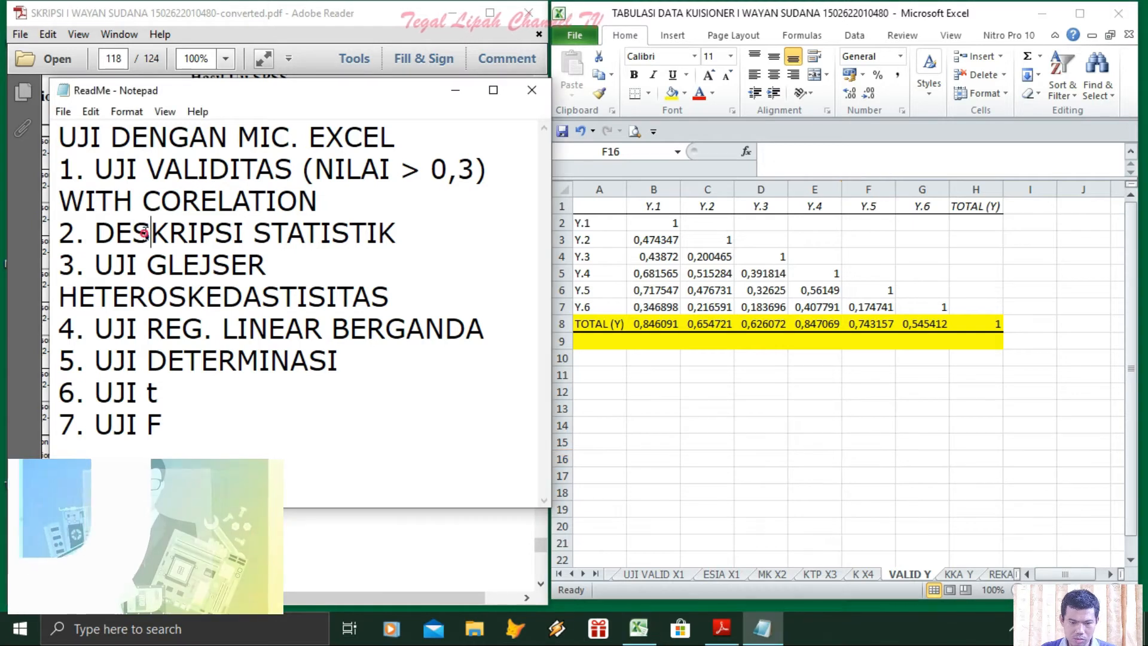
left_click(868, 458)
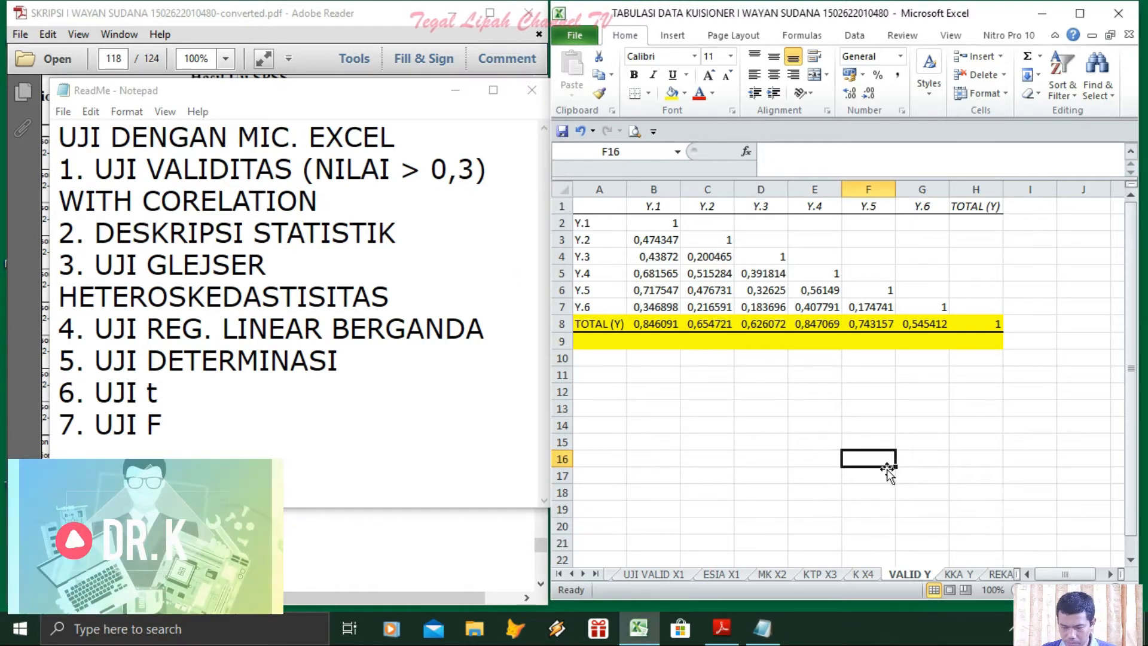
left_click(1007, 575)
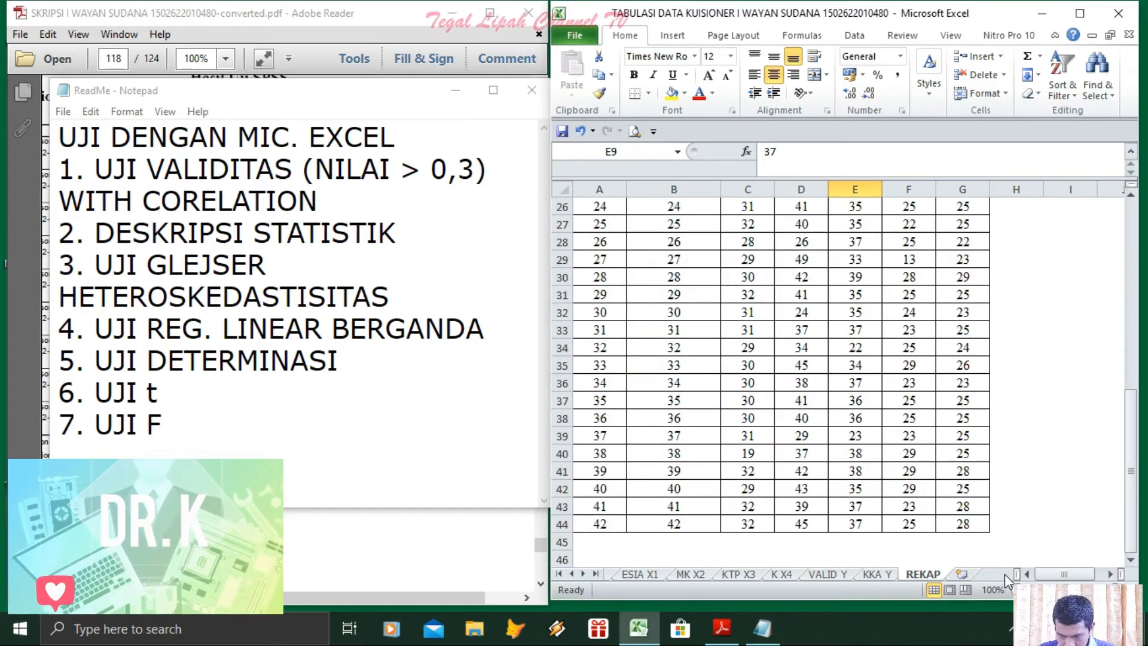
left_click_drag(1132, 452, 1120, 231)
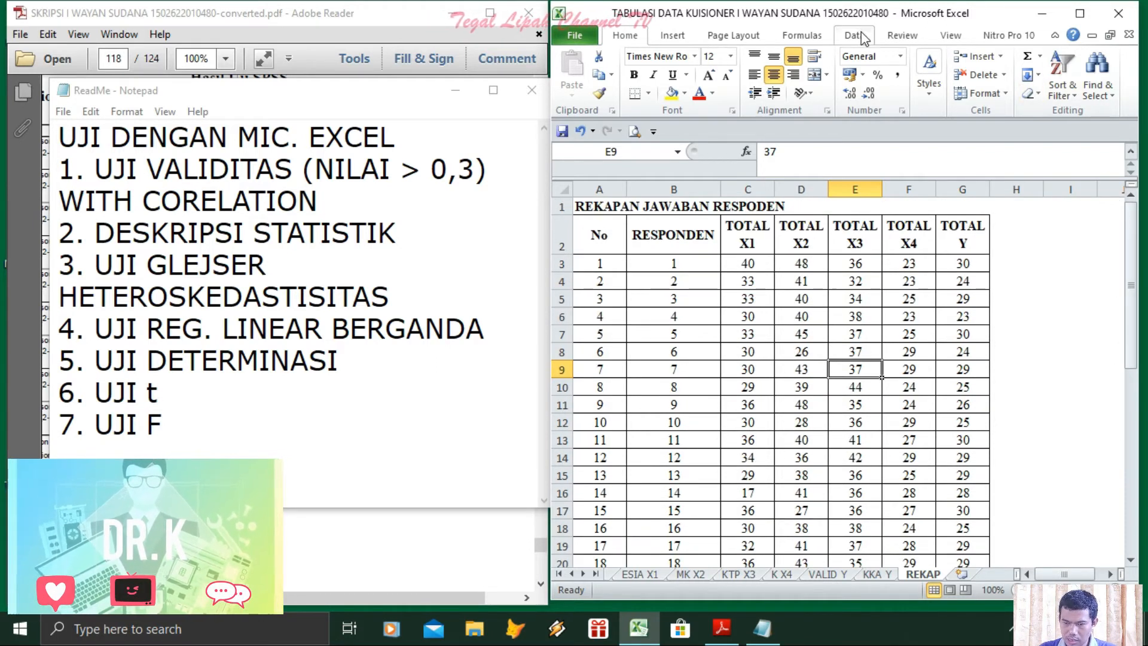
left_click(857, 36)
left_click(1070, 59)
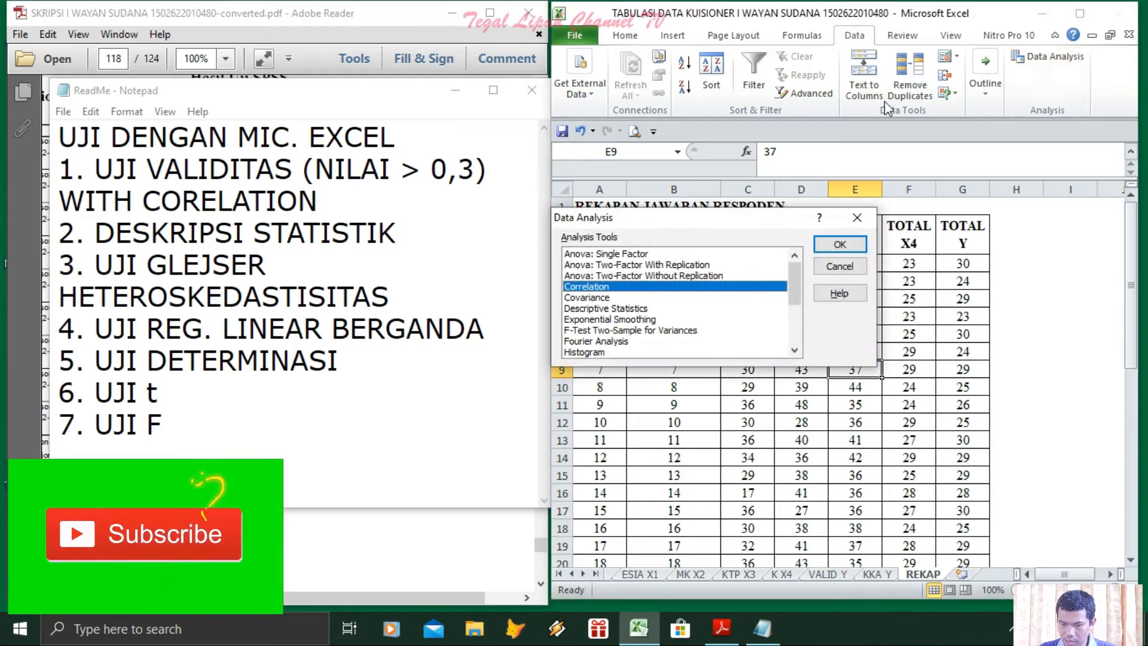
left_click(624, 309)
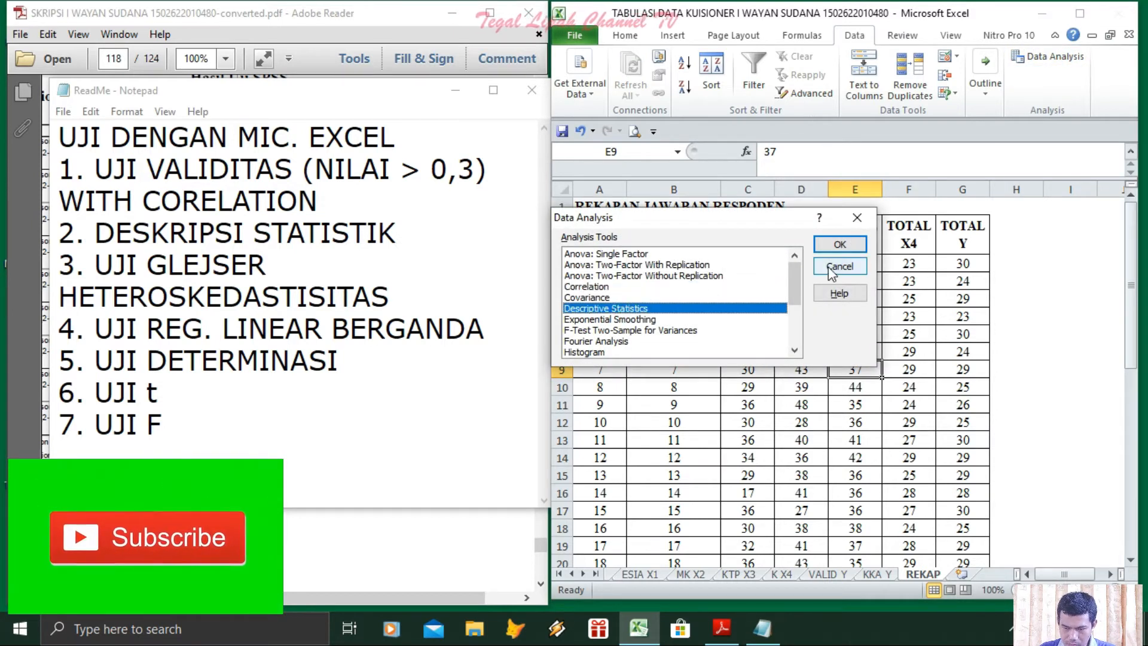
left_click(839, 245)
left_click_drag(738, 152, 326, 213)
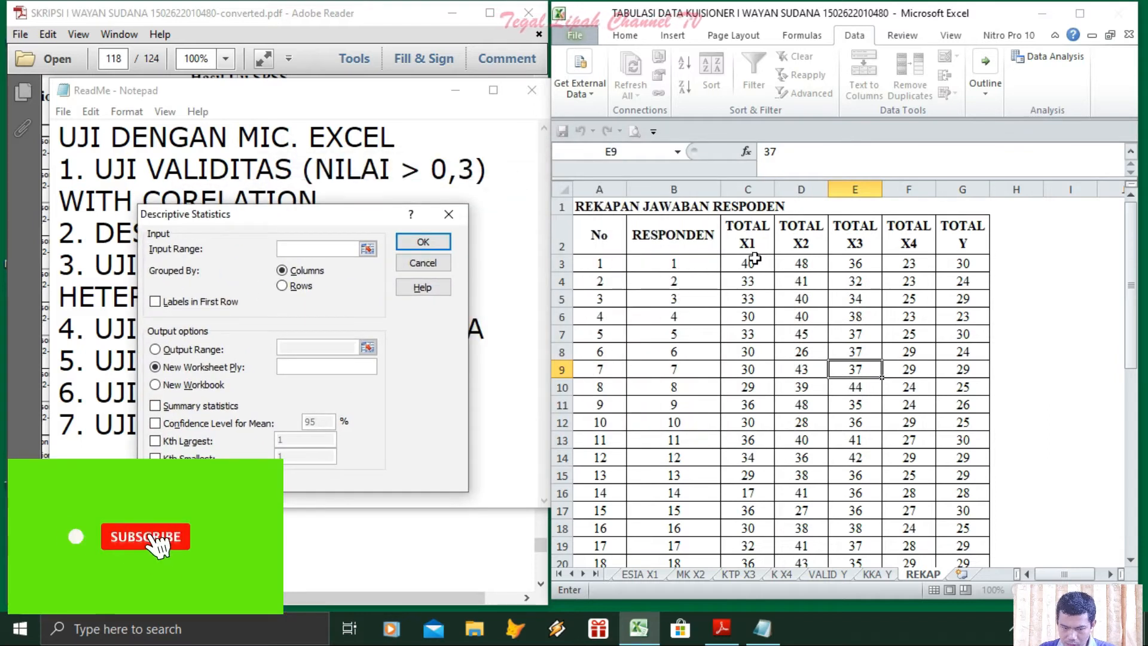
Step: Set the Descriptive Statistics input range to REKAP C2:G44 and treat the first row as labels
left_click_drag(754, 245, 944, 529)
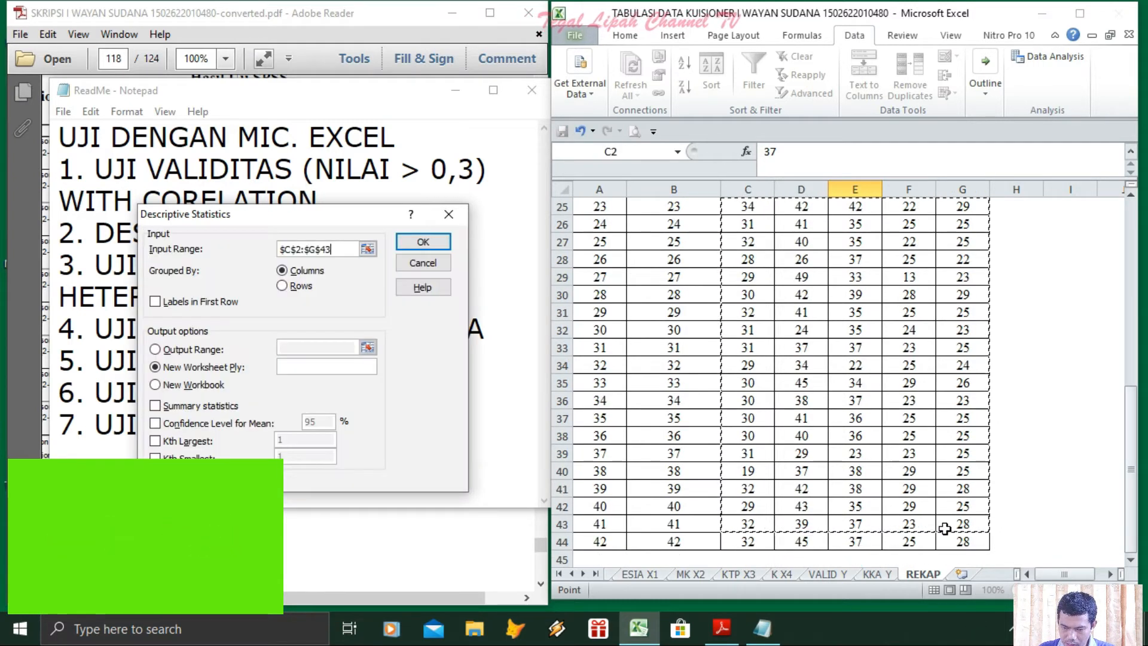
left_click(944, 528)
left_click_drag(1137, 431, 1112, 222)
left_click_drag(752, 223, 951, 546)
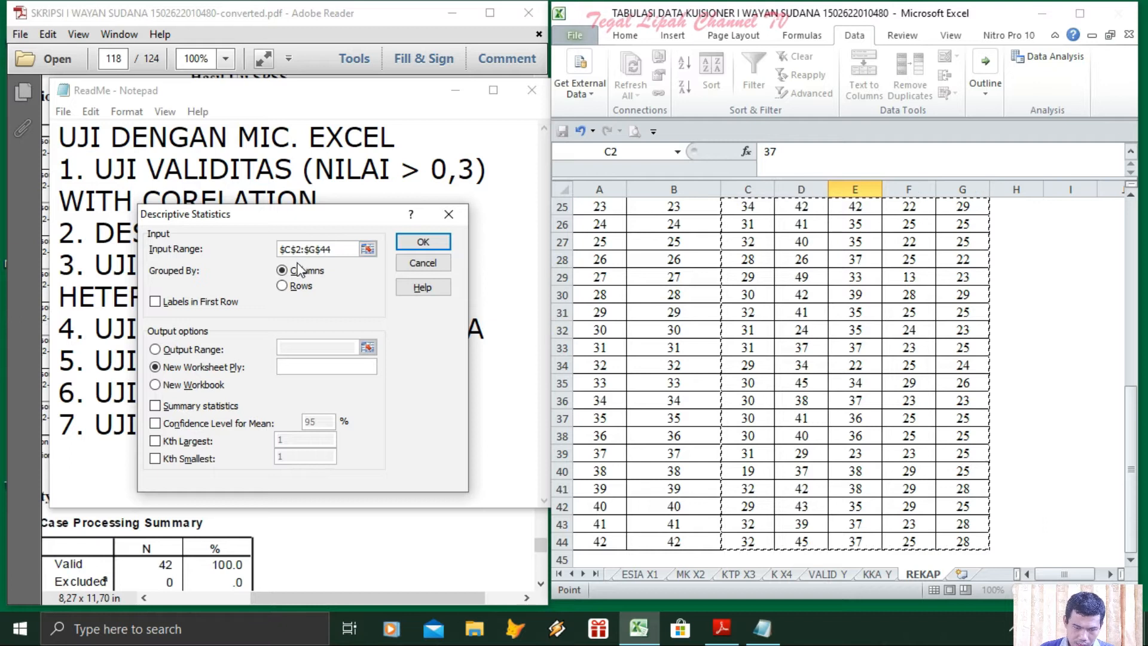
left_click(155, 302)
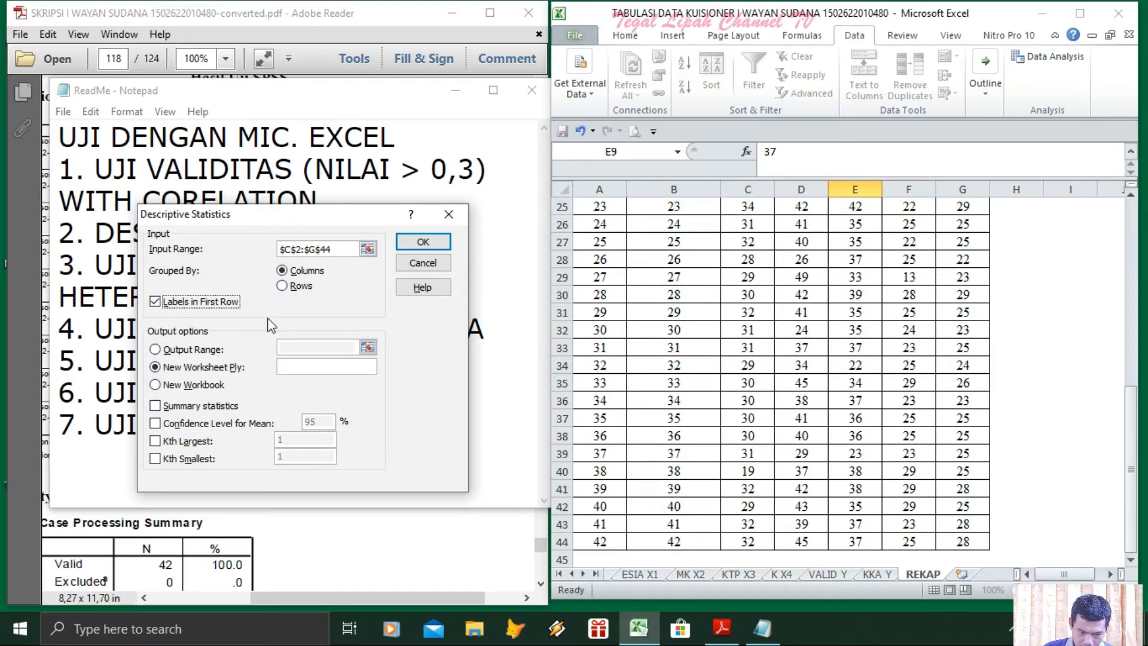
Step: Run Descriptive Statistics to a new worksheet with summary statistics, 95% confidence level, Kth Largest 1 and Kth Smallest 1
left_click(201, 423)
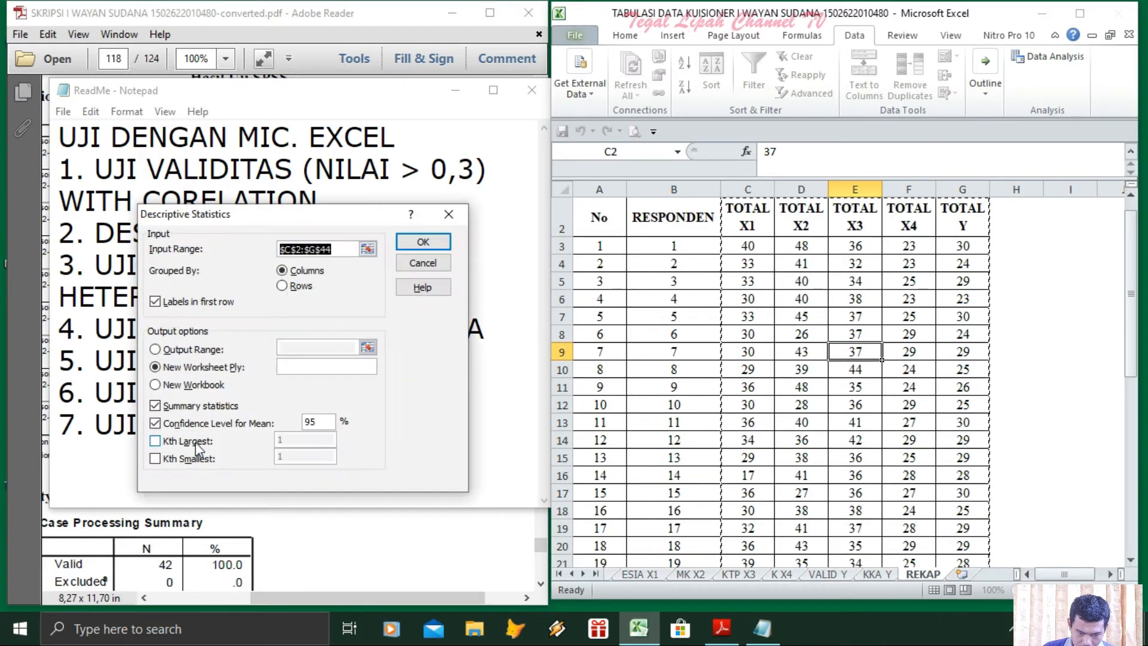
left_click(197, 447)
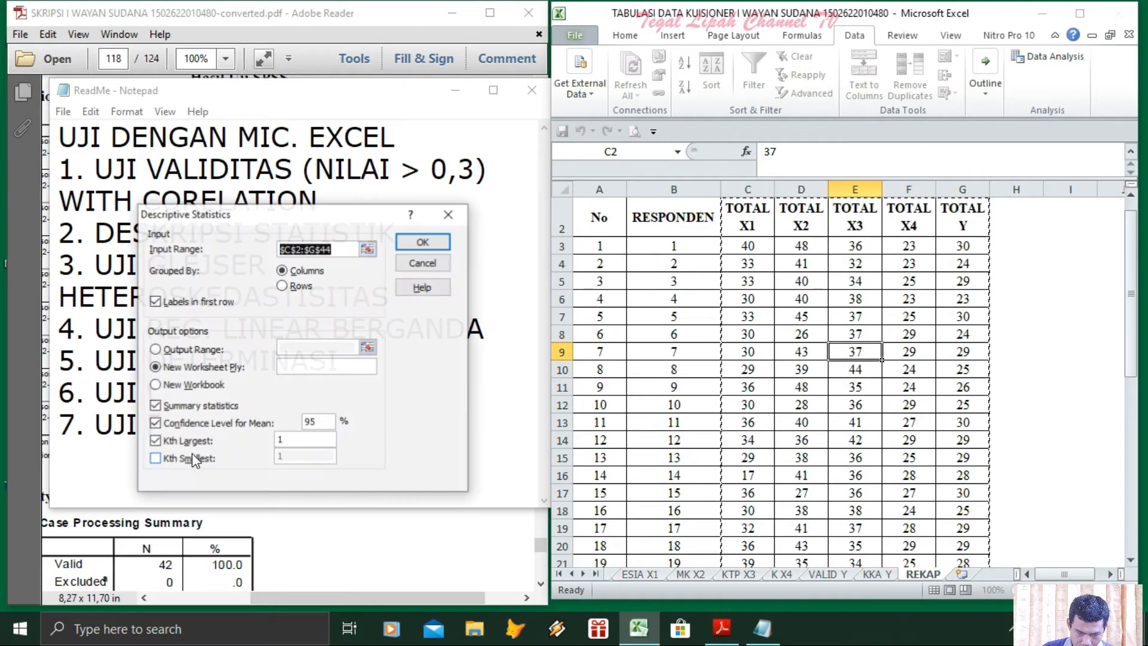
left_click(154, 459)
left_click(417, 242)
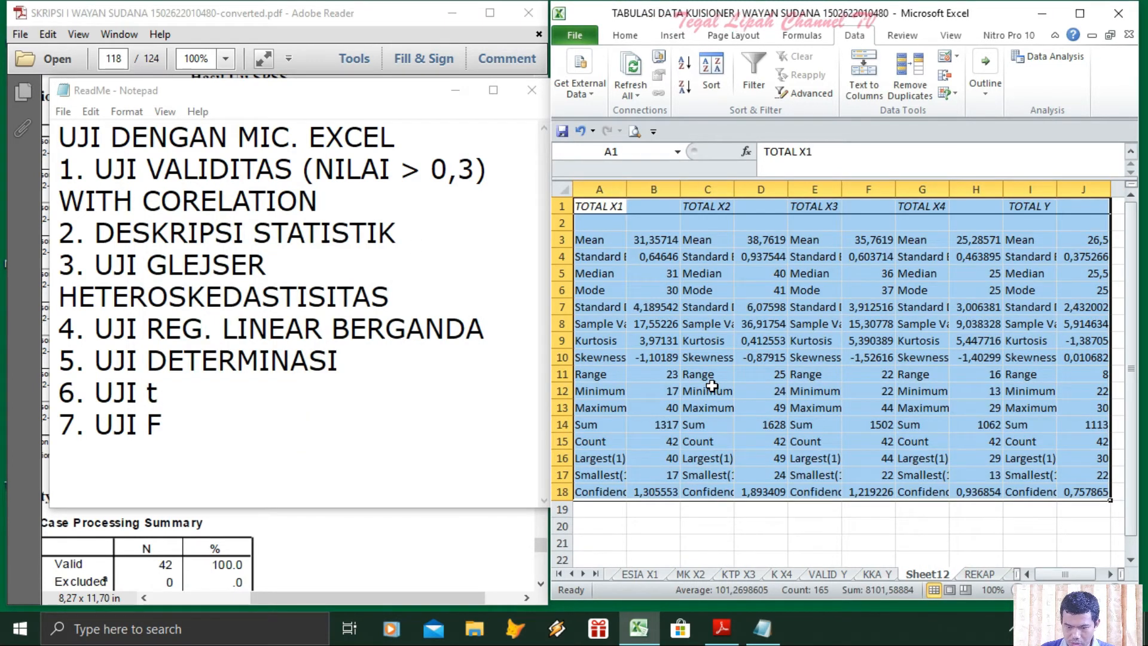
Step: Widen columns A to J of the descriptive statistics output evenly so the labels and values fit, and return to cell A1
left_click(711, 387)
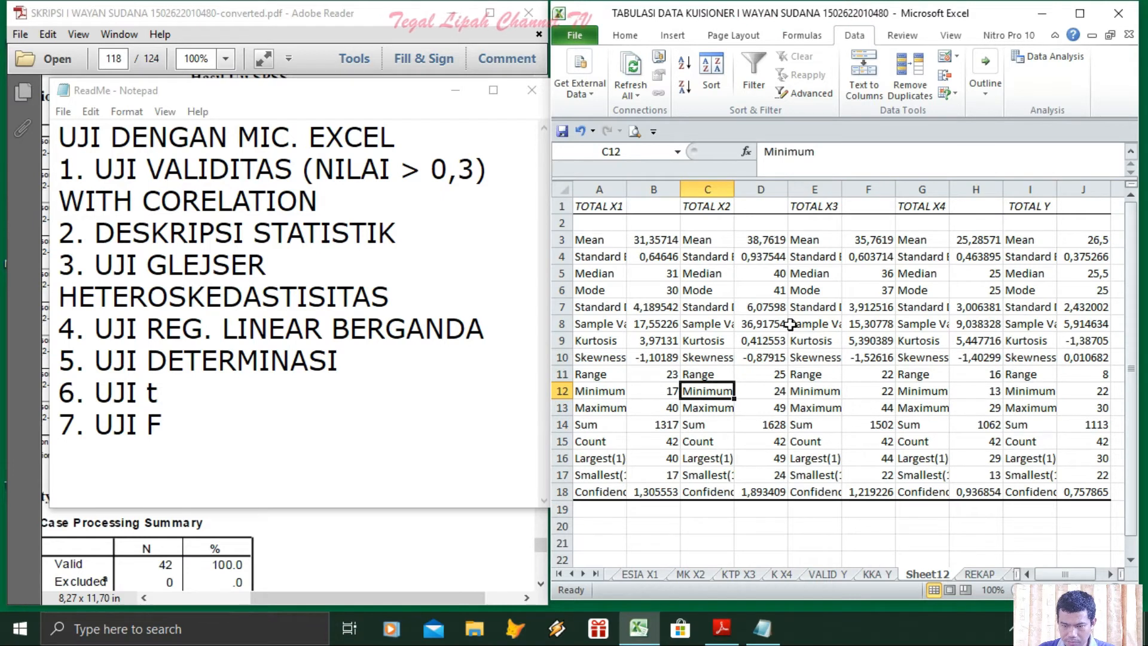
left_click_drag(626, 189, 669, 192)
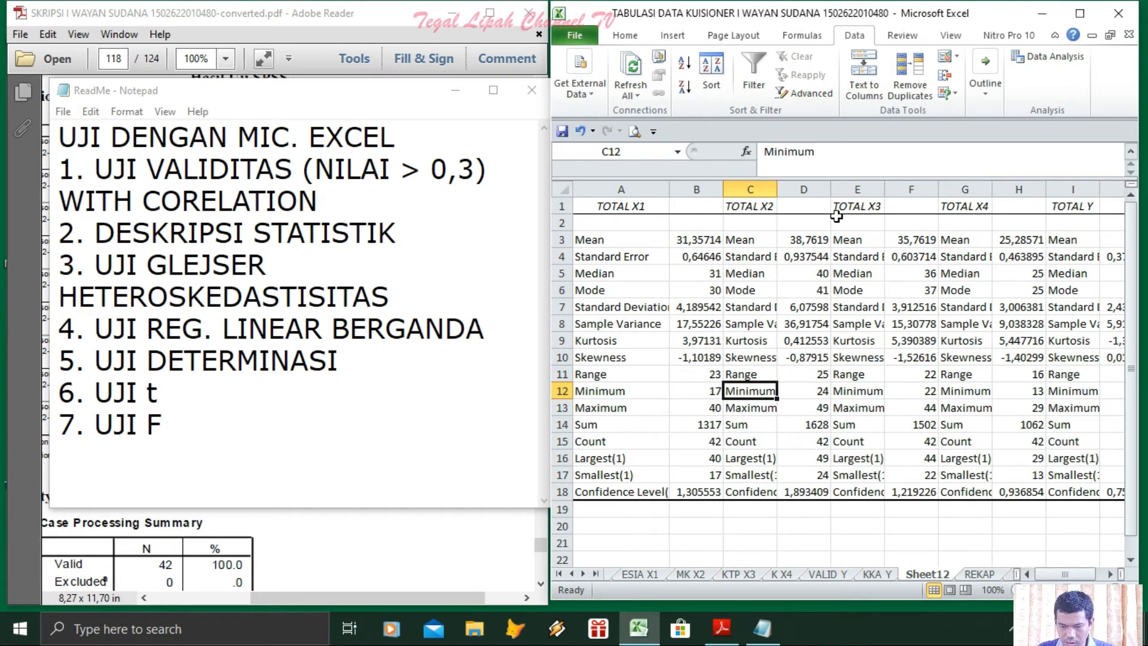
left_click_drag(643, 189, 1058, 222)
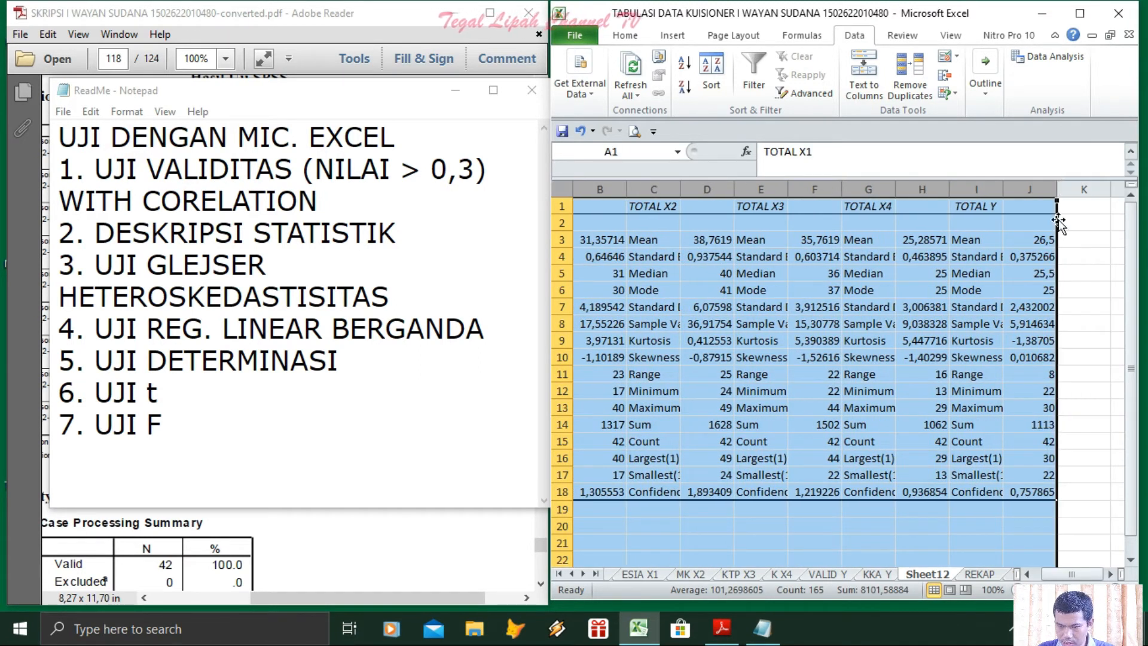
left_click_drag(1009, 190, 1061, 191)
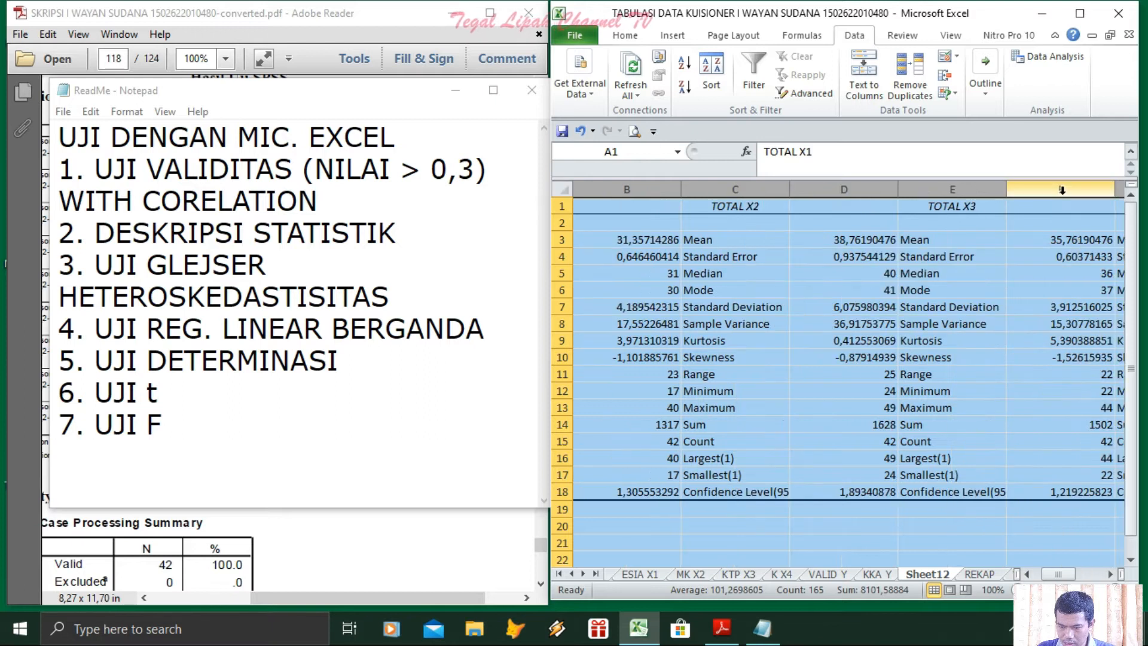
left_click(697, 354)
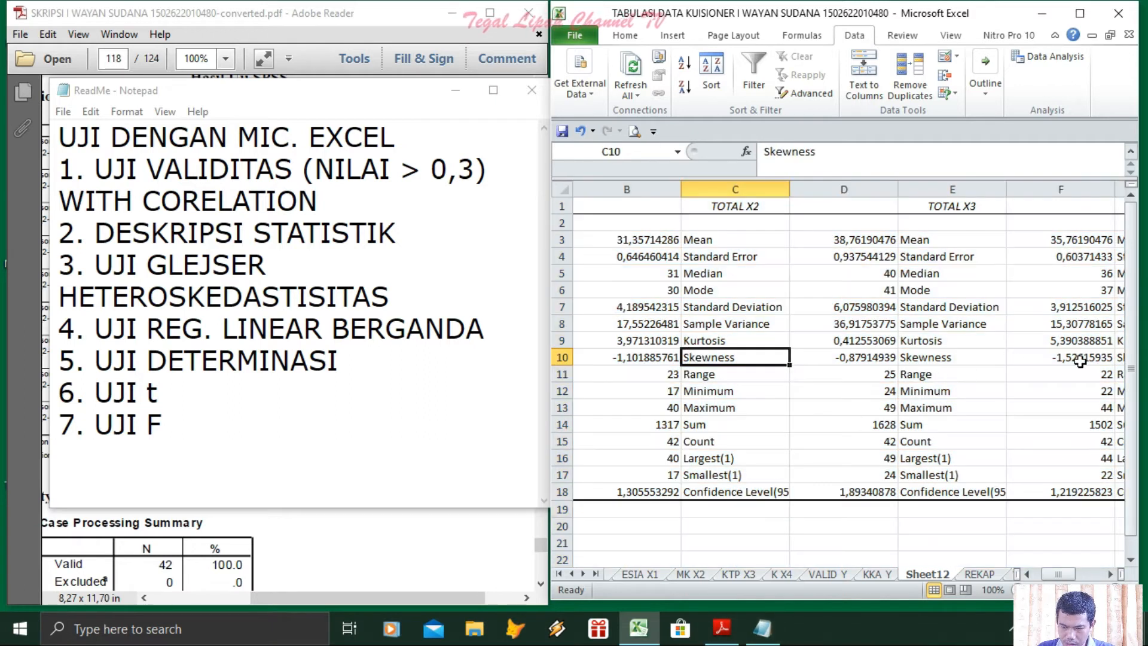
left_click(909, 389)
key("Left")
key("Left")
key("Left")
key("Left")
key("Up")
key("ctrl+Home")
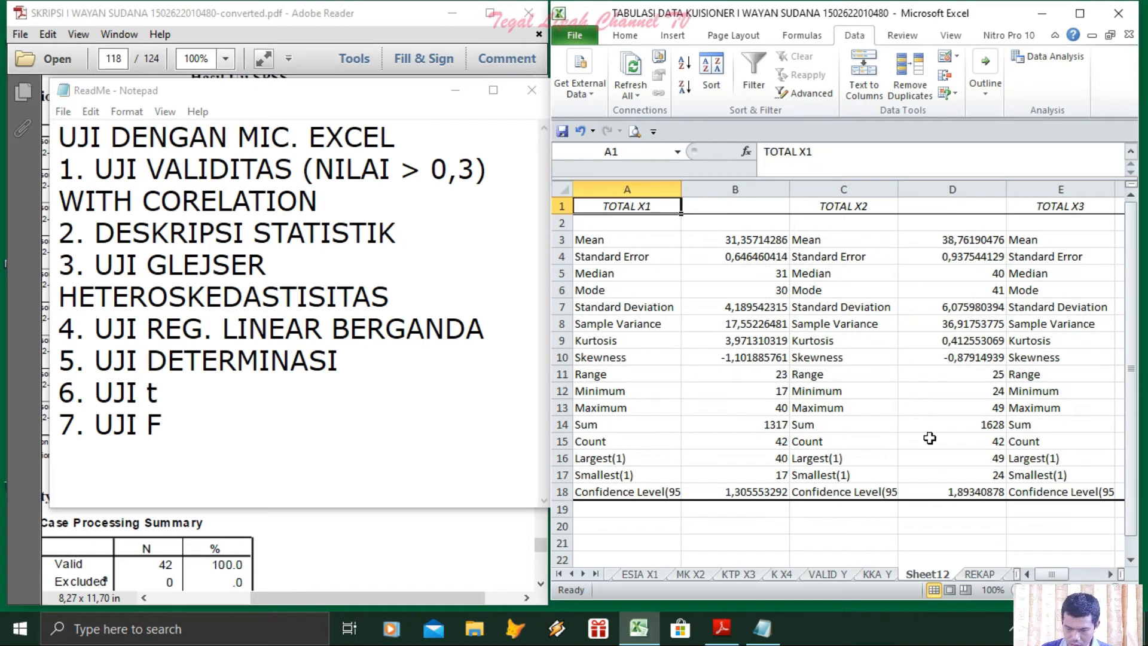
Step: Rename the worksheet holding the descriptive statistics output as DESKRIPTIF
right_click(928, 575)
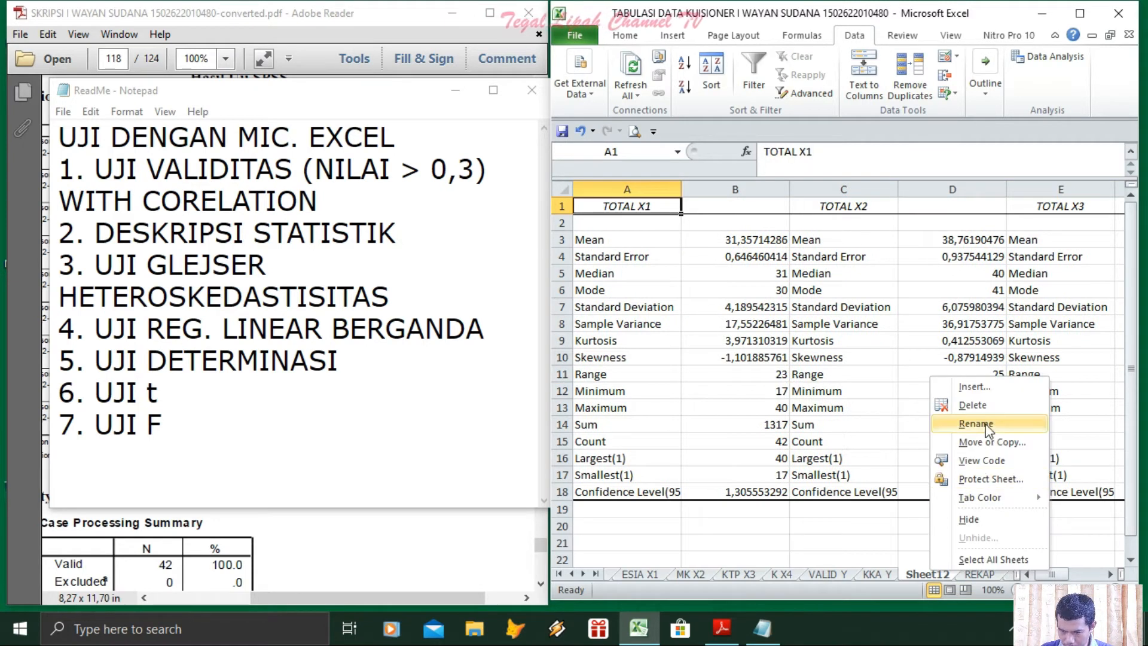
left_click(956, 424)
type("DESKRIPTIF")
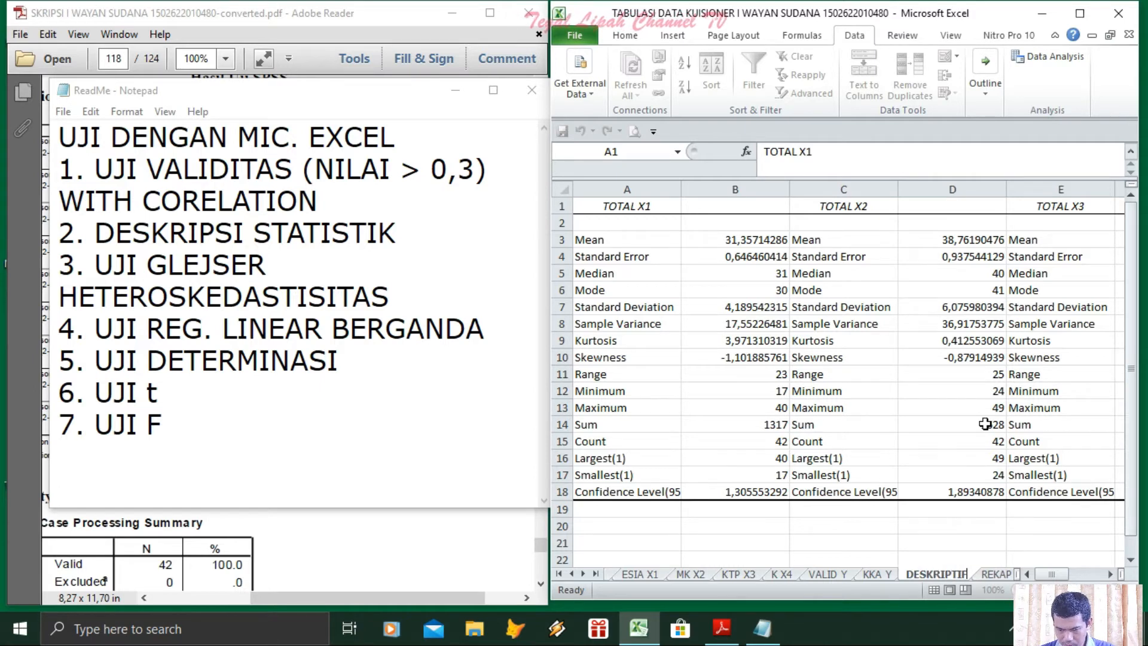
left_click(429, 432)
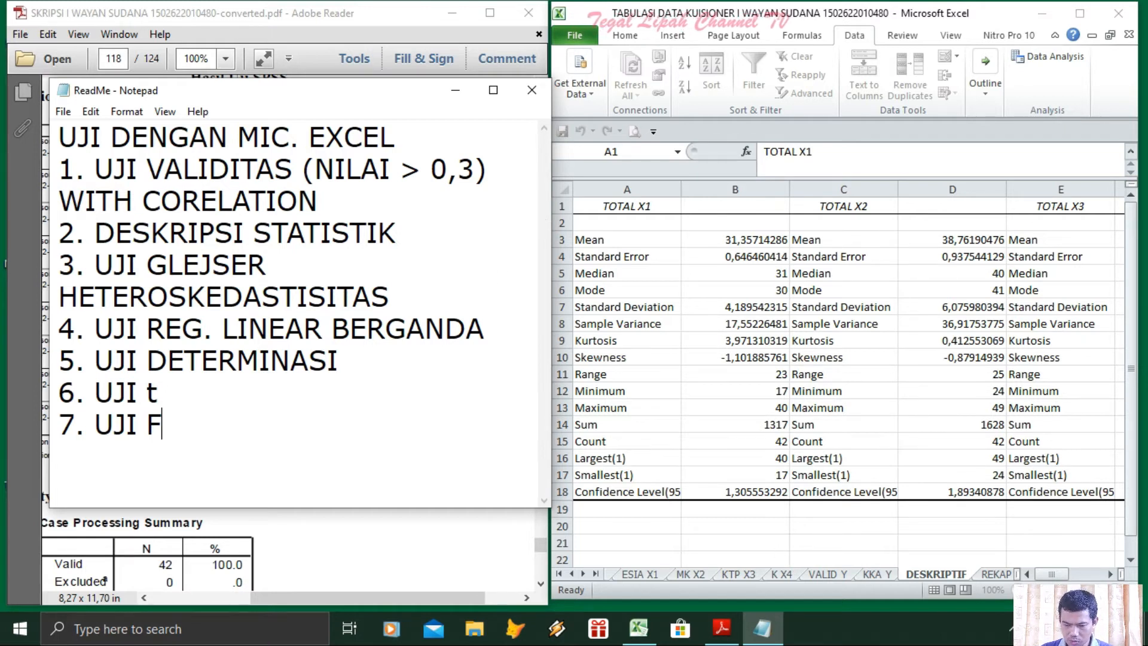
Step: Start a Regression analysis from the REKAP sheet and move its dialog clear of the data
left_click(963, 537)
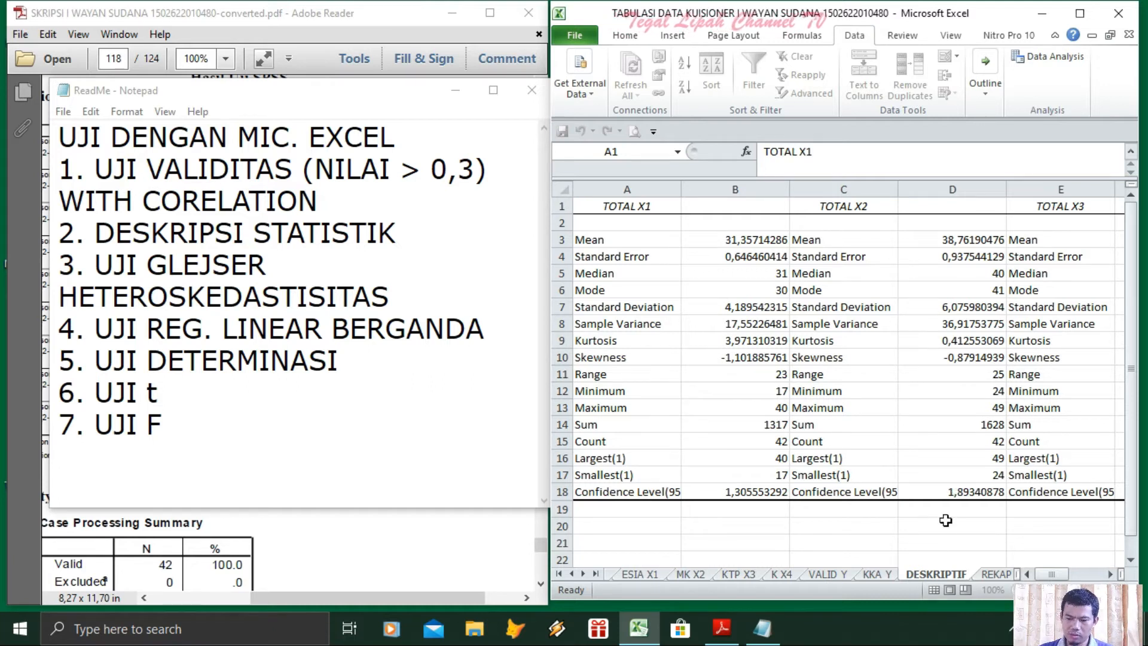
left_click(995, 574)
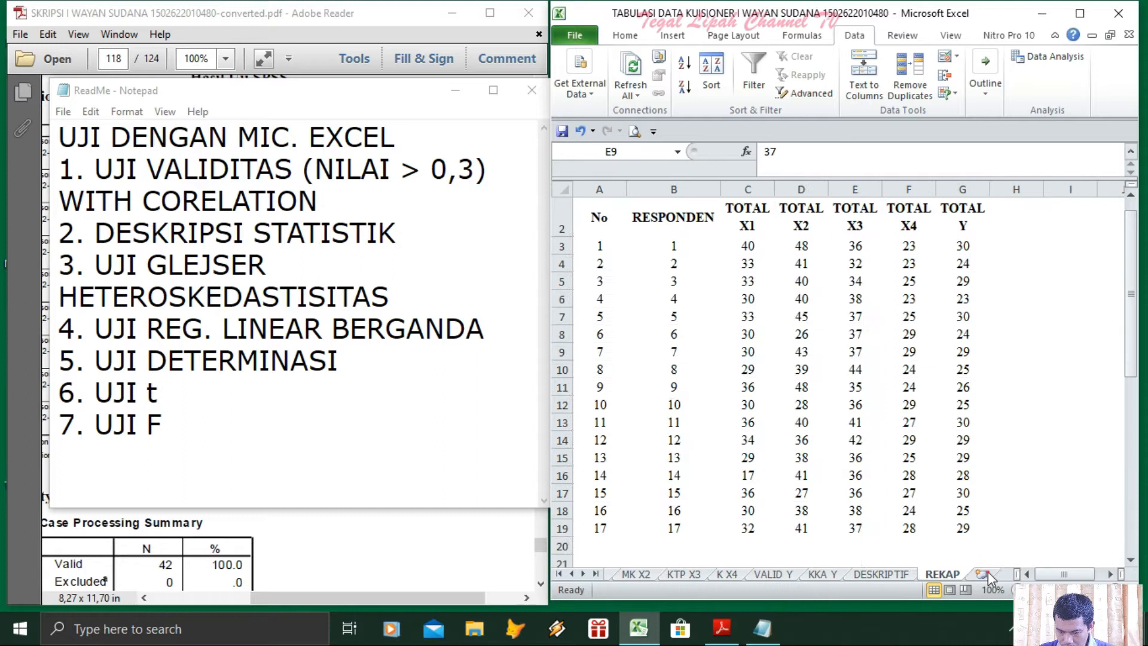
left_click(1052, 56)
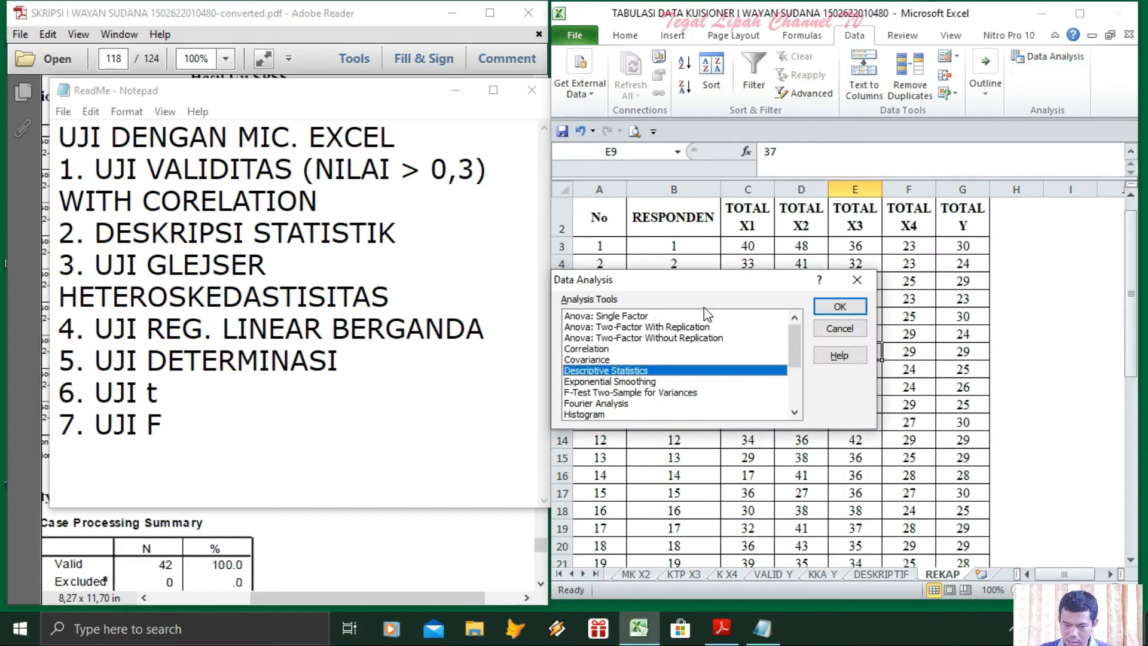
left_click(799, 344)
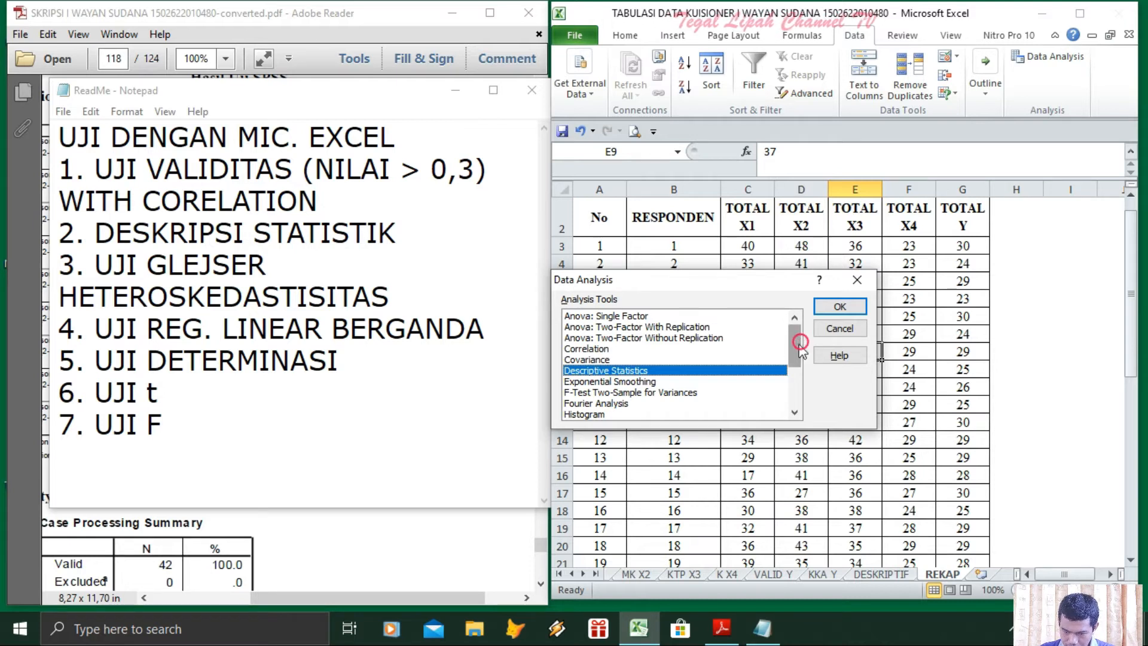
left_click_drag(799, 344, 799, 386)
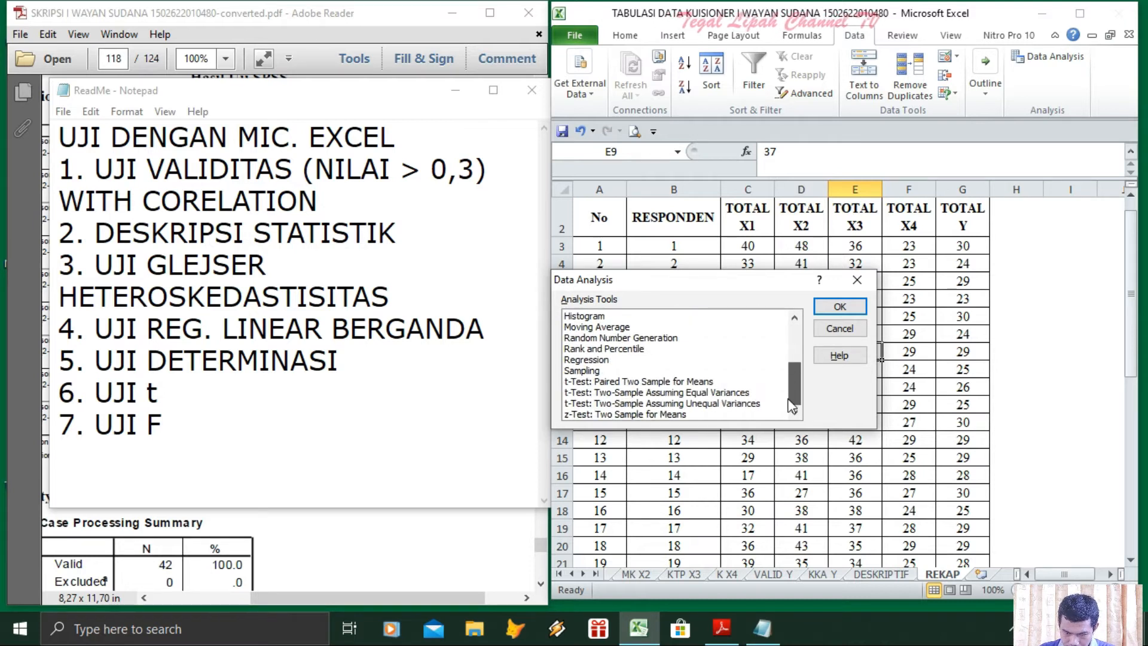
left_click(585, 360)
left_click_drag(704, 288, 326, 321)
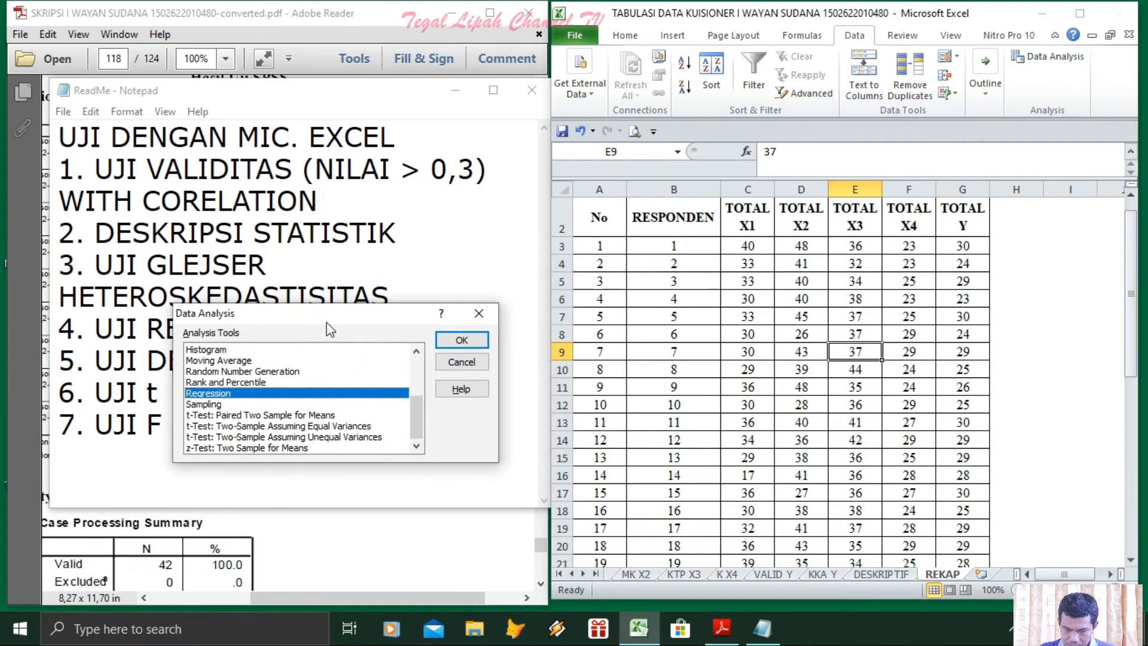
left_click(460, 338)
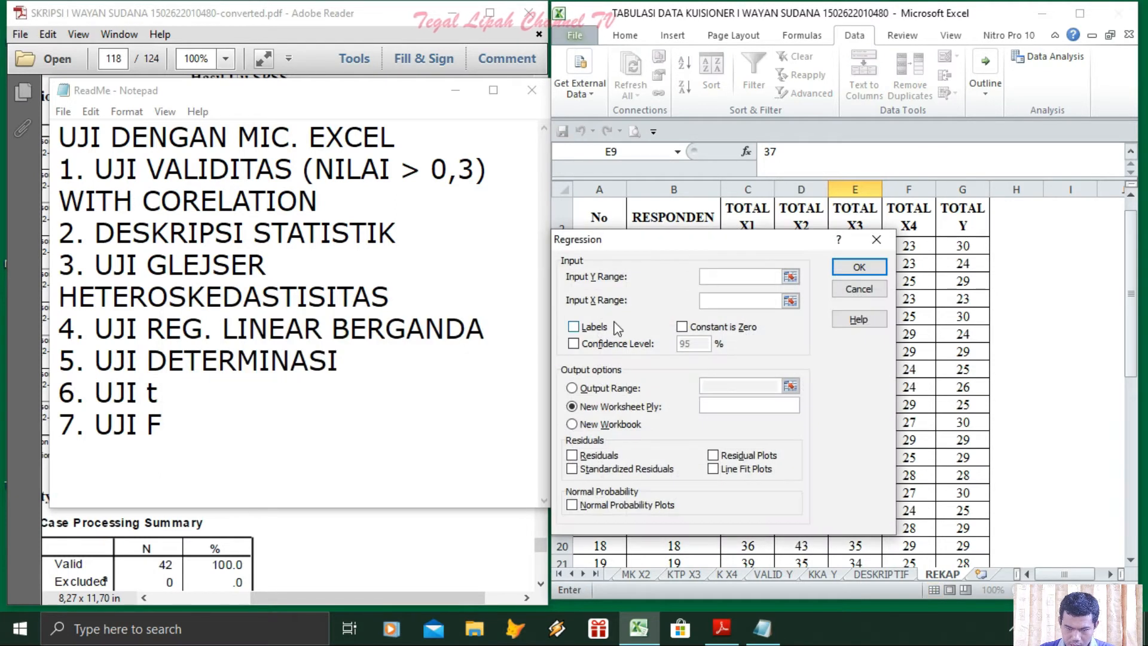
left_click_drag(713, 243, 476, 246)
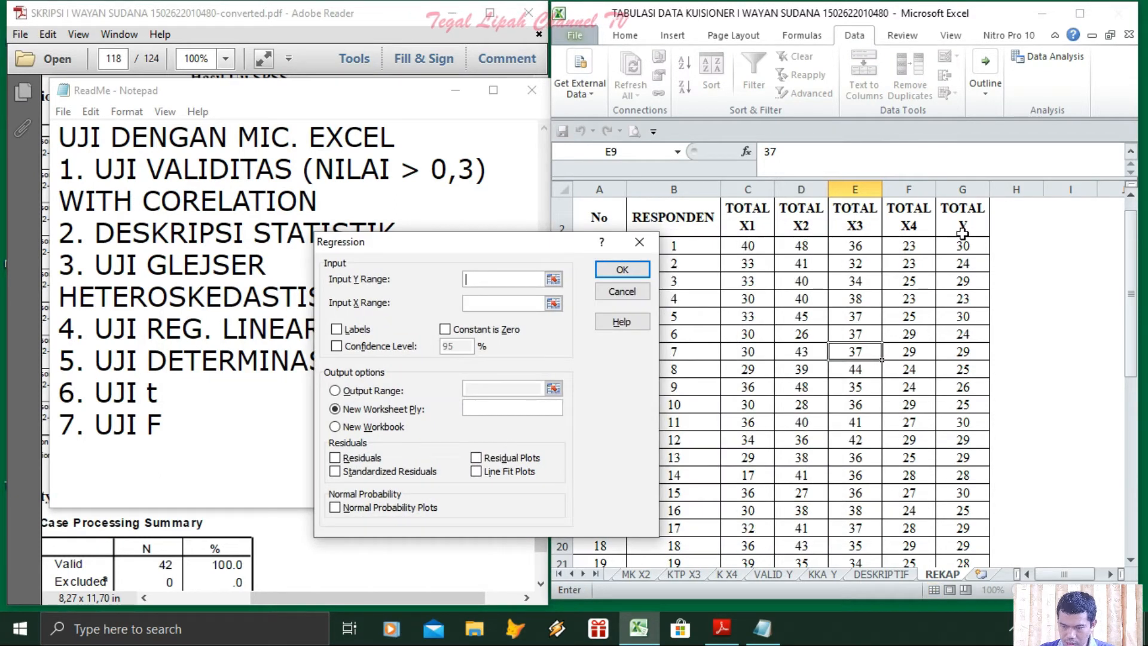
Step: Set the Regression input Y range to REKAP G3:G44 and the input X range to C3:F44
left_click_drag(962, 244, 963, 608)
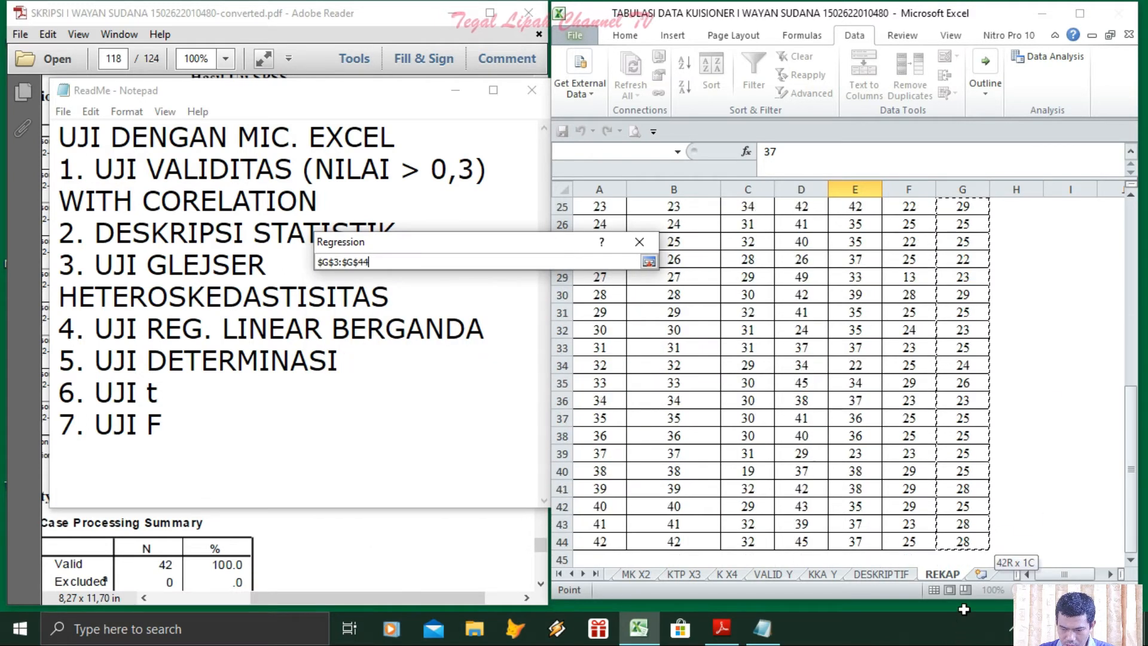
left_click_drag(967, 545, 966, 543)
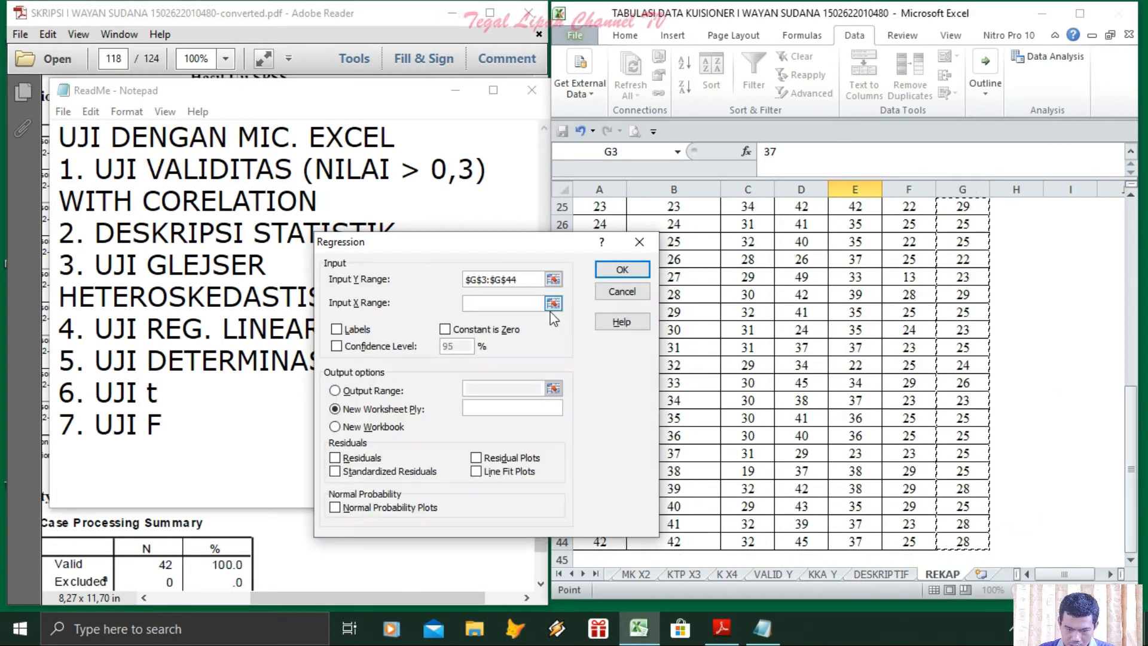
left_click(508, 308)
left_click_drag(1132, 419, 1135, 240)
left_click_drag(751, 263, 913, 542)
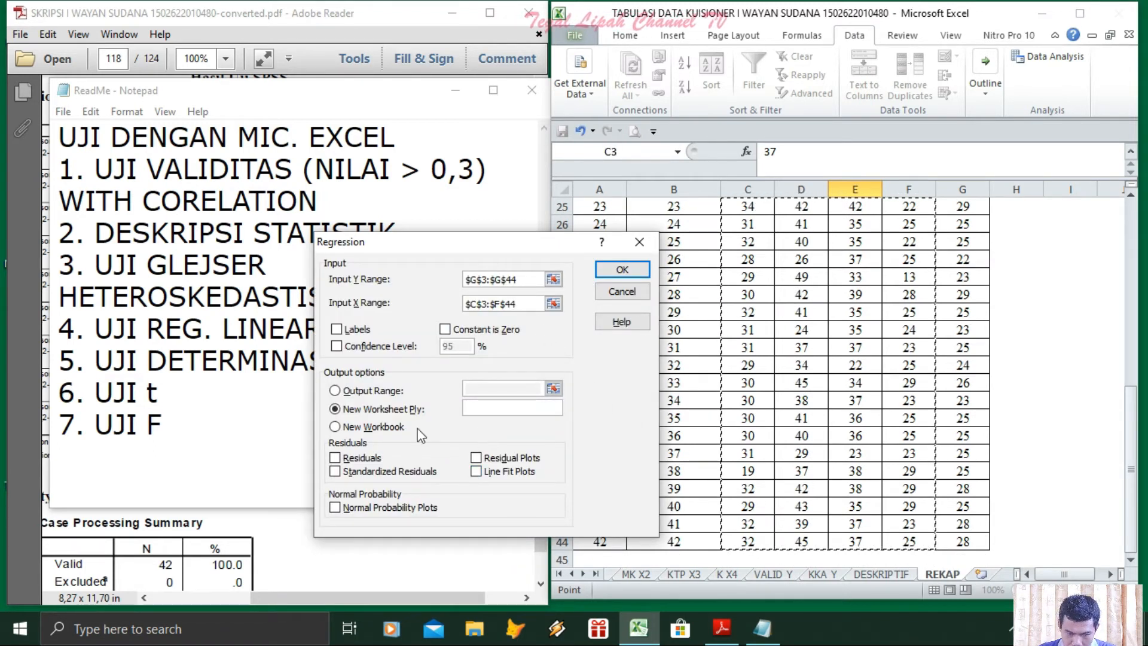
Step: Run the regression to a new worksheet with a 95% confidence level, residuals, standardized residuals and normal probability plots
left_click(361, 346)
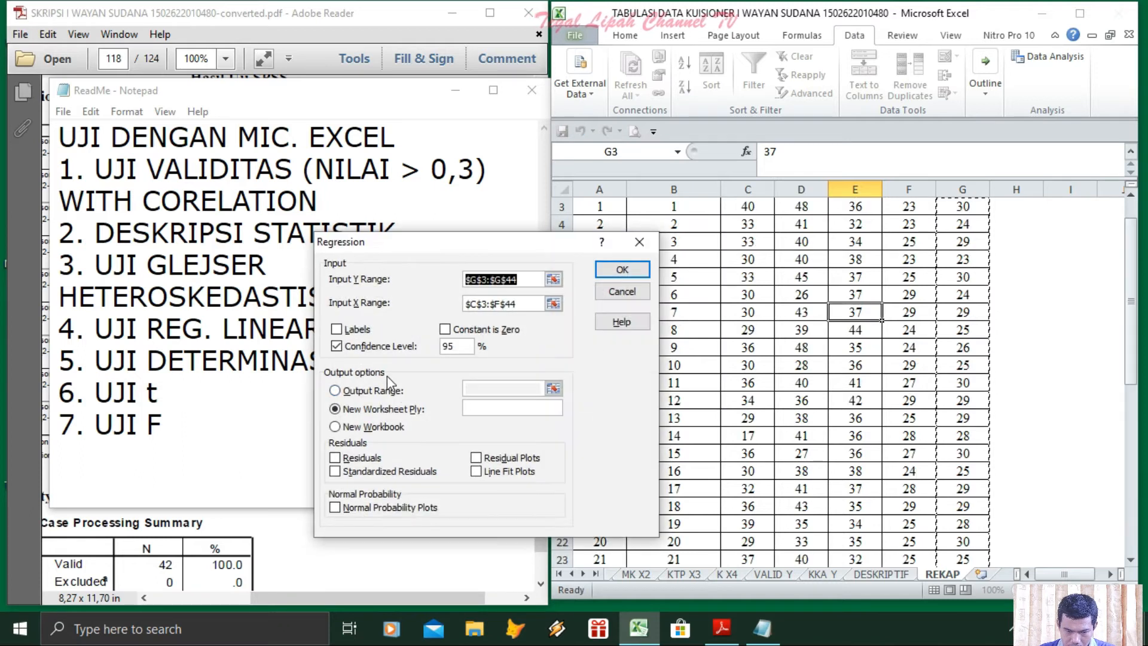
left_click(361, 457)
left_click(365, 471)
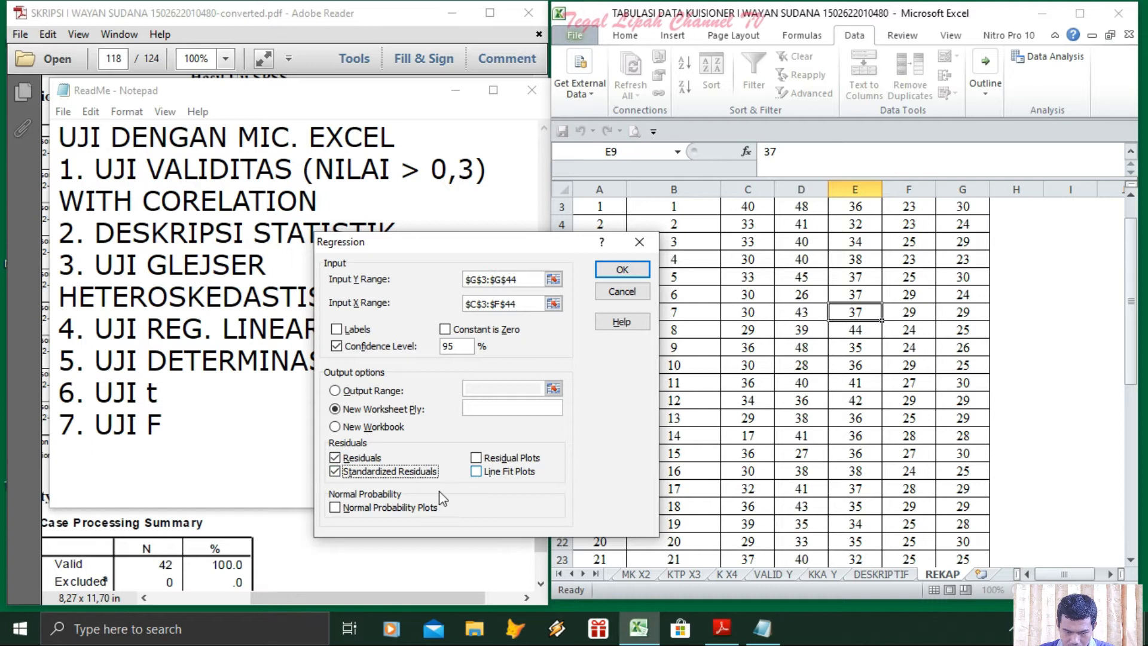
left_click(405, 509)
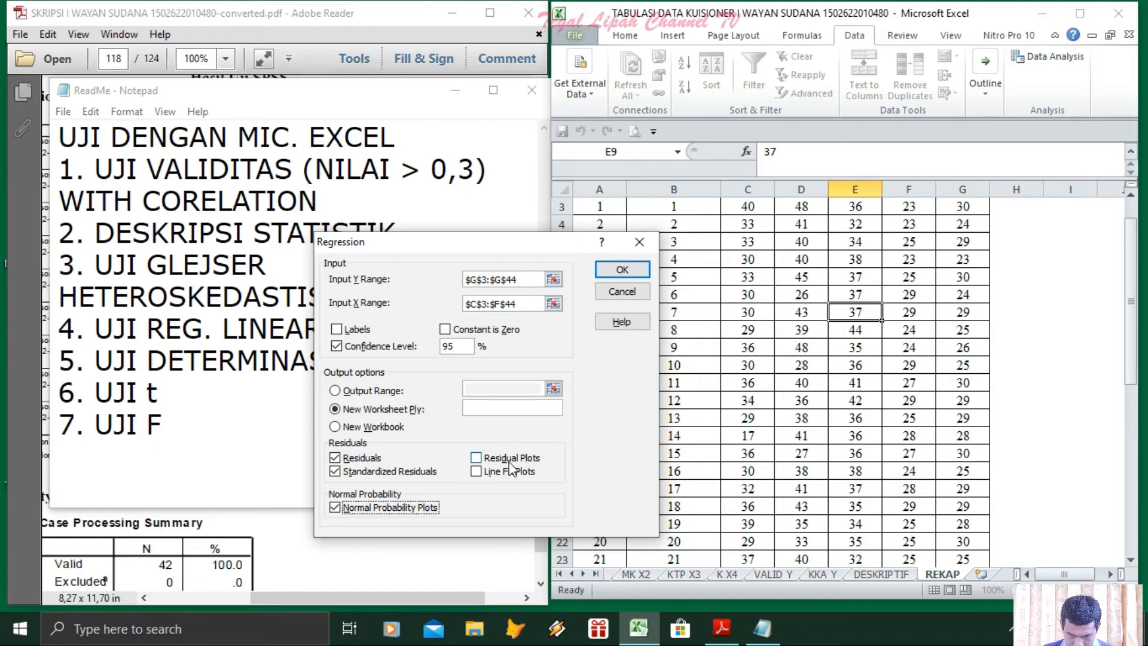
left_click(619, 270)
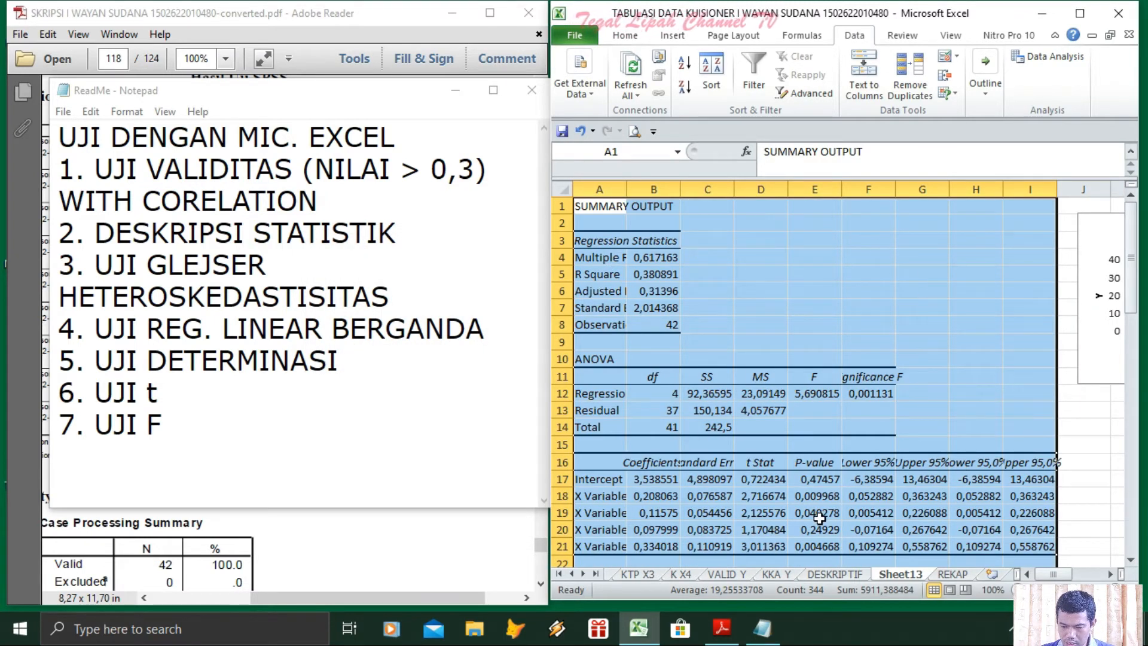
Step: Widen columns A and B of the regression output so the statistic labels and full values fit
left_click(1097, 389)
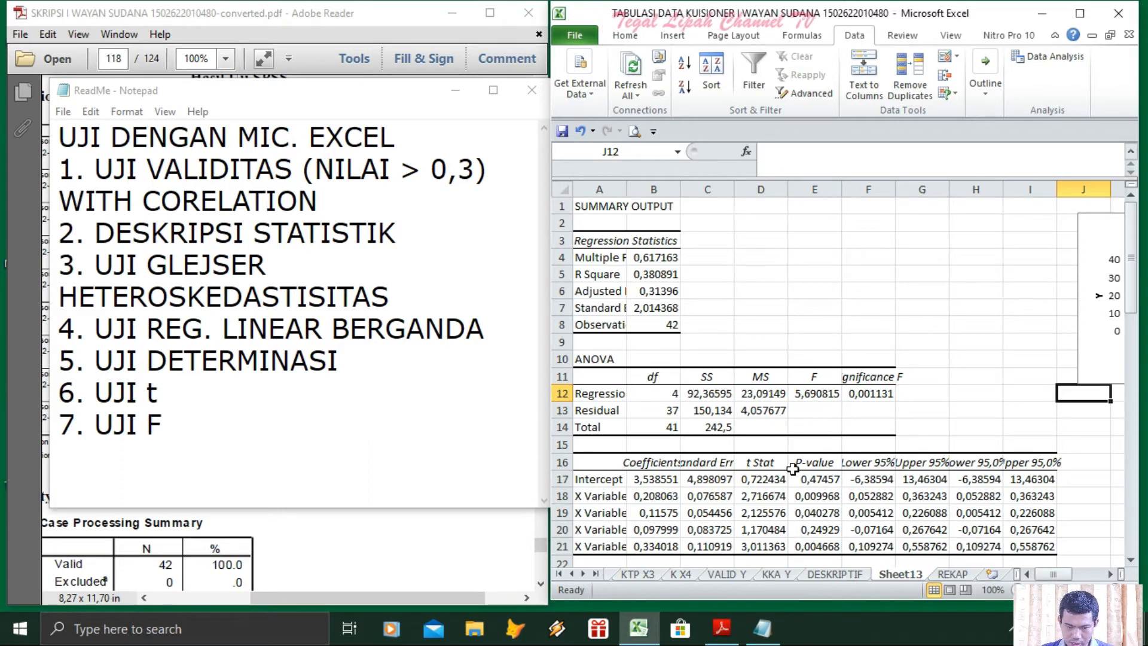
double_click(626, 187)
left_click_drag(722, 189, 756, 189)
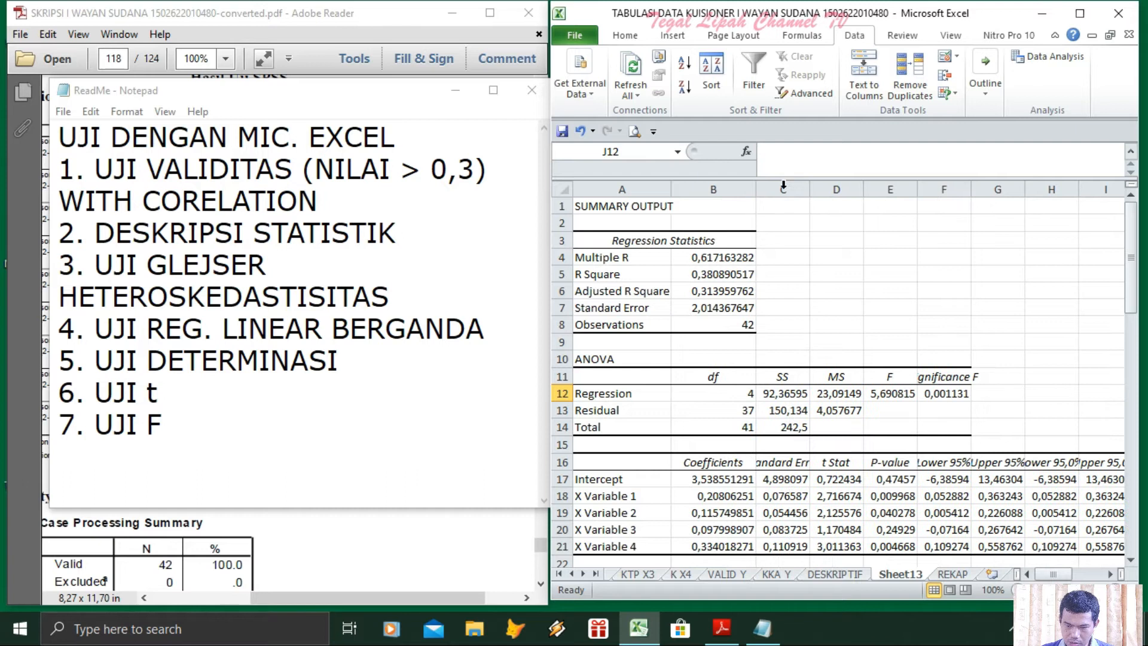
left_click(728, 258)
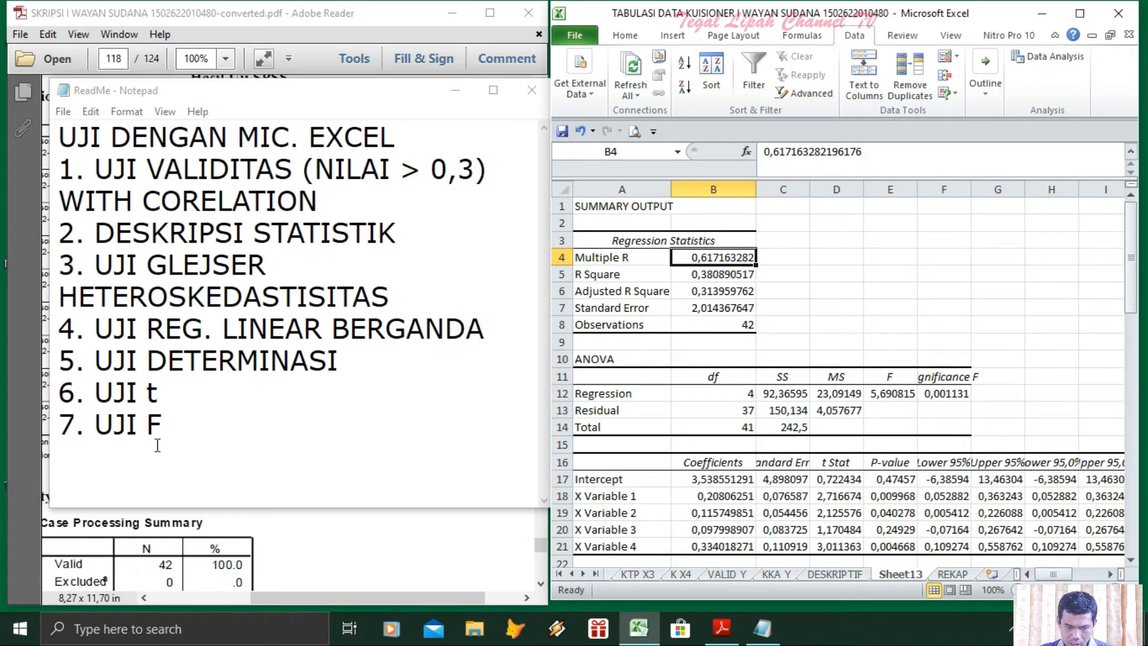
Step: Rename the worksheet holding the regression output as REG T F DET and return to its summary tables
left_click_drag(1053, 574, 1083, 575)
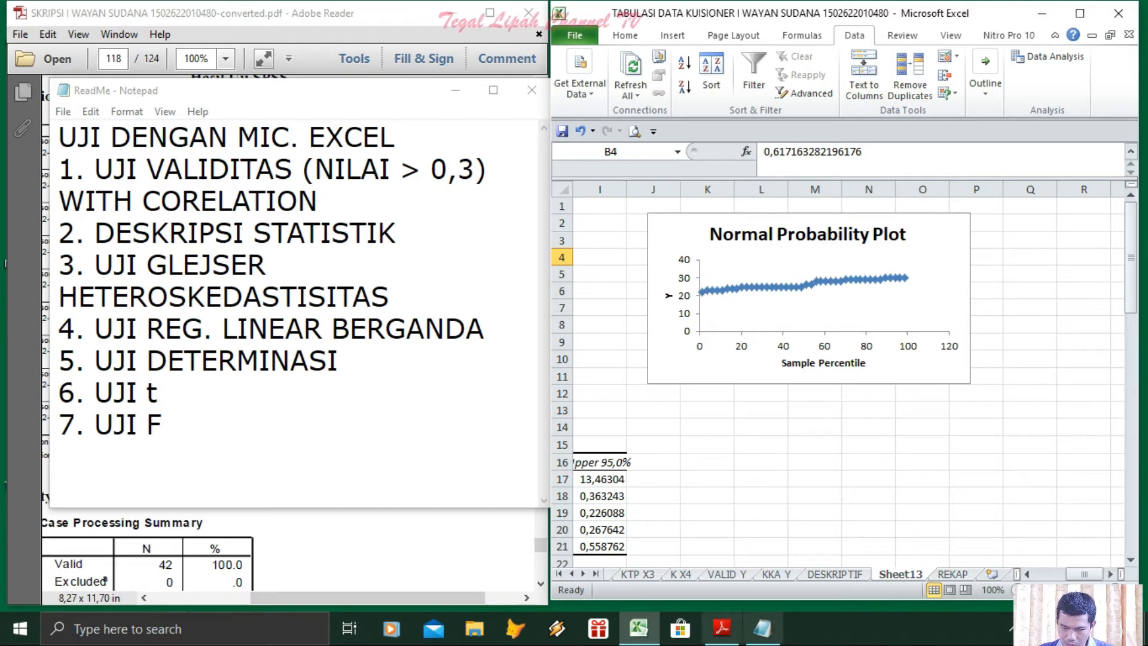
right_click(909, 575)
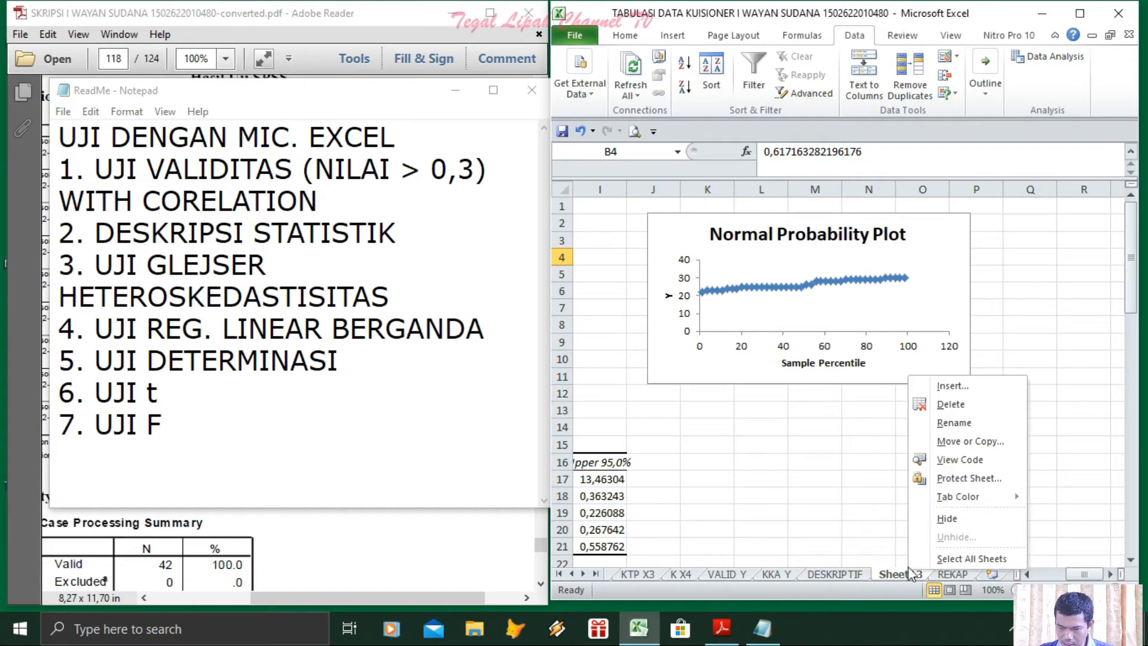
left_click(943, 419)
type("REG T F DET")
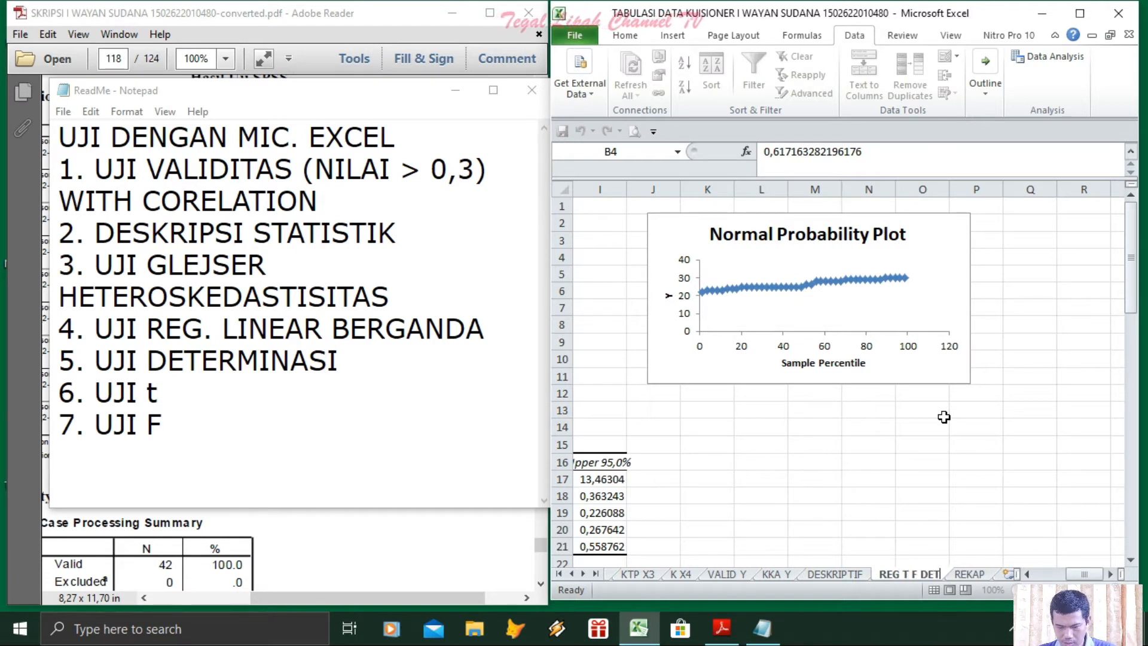
left_click(963, 477)
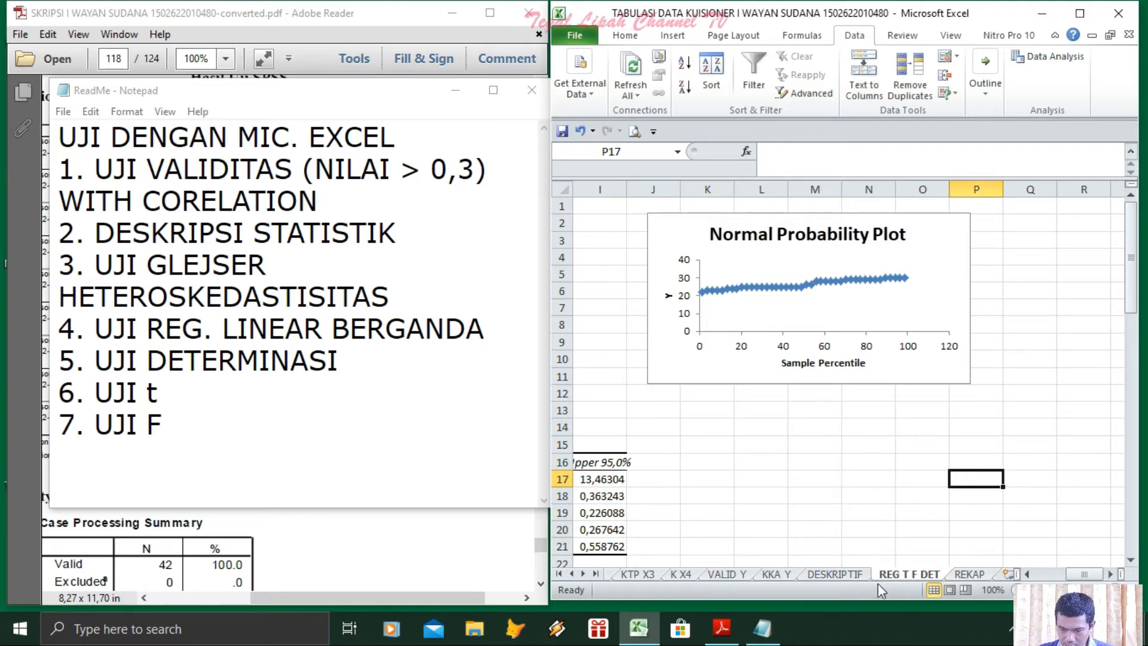
left_click_drag(1084, 574, 1037, 573)
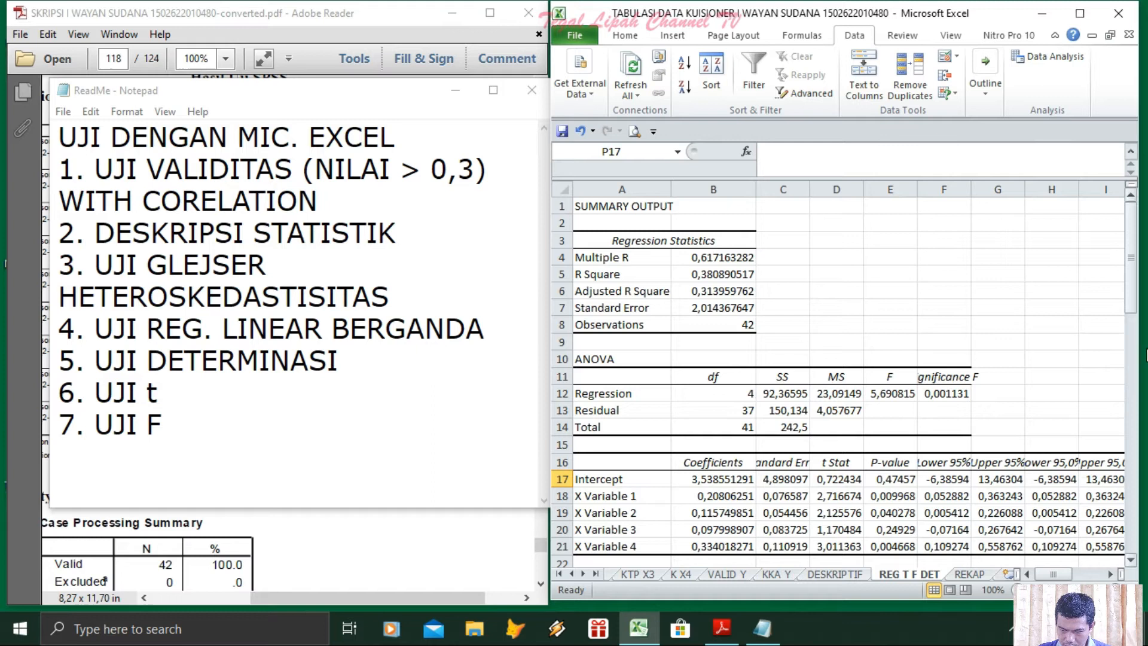
Step: Enter =ABS(C28) in cell I28 to get the absolute value of the first residual
left_click_drag(1130, 236, 1130, 344)
left_click(771, 309)
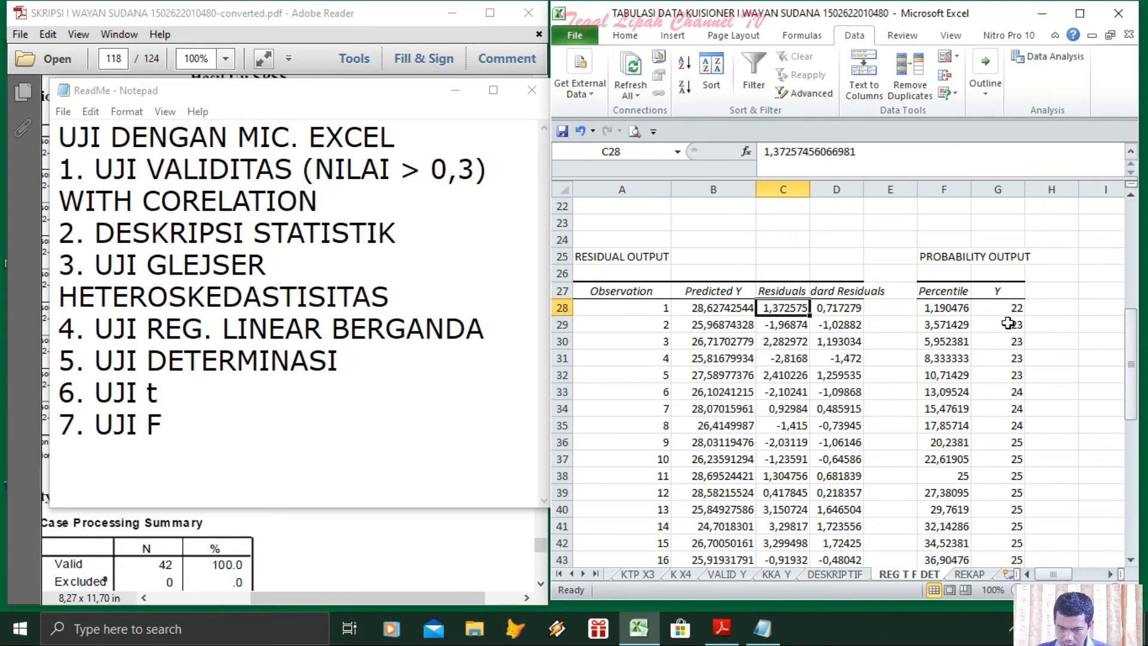
key("Right")
key("Right")
key("Right")
key("Right")
key("Right")
key("Right")
key("Left")
key("Right")
type("=ABS(")
key("Left")
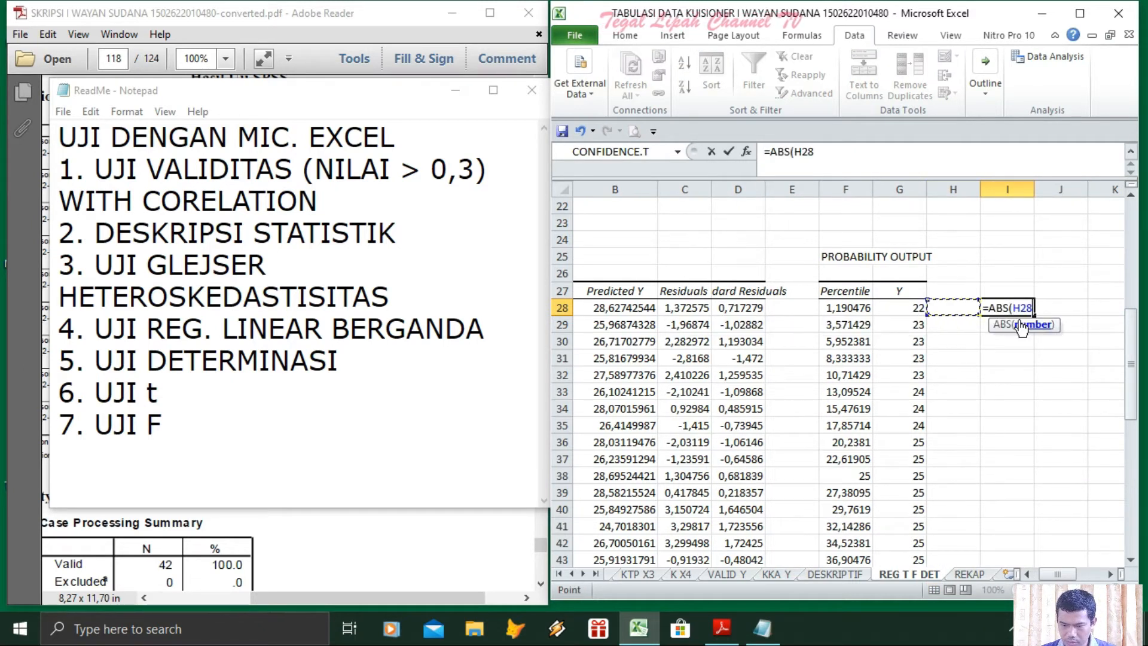
key("Home")
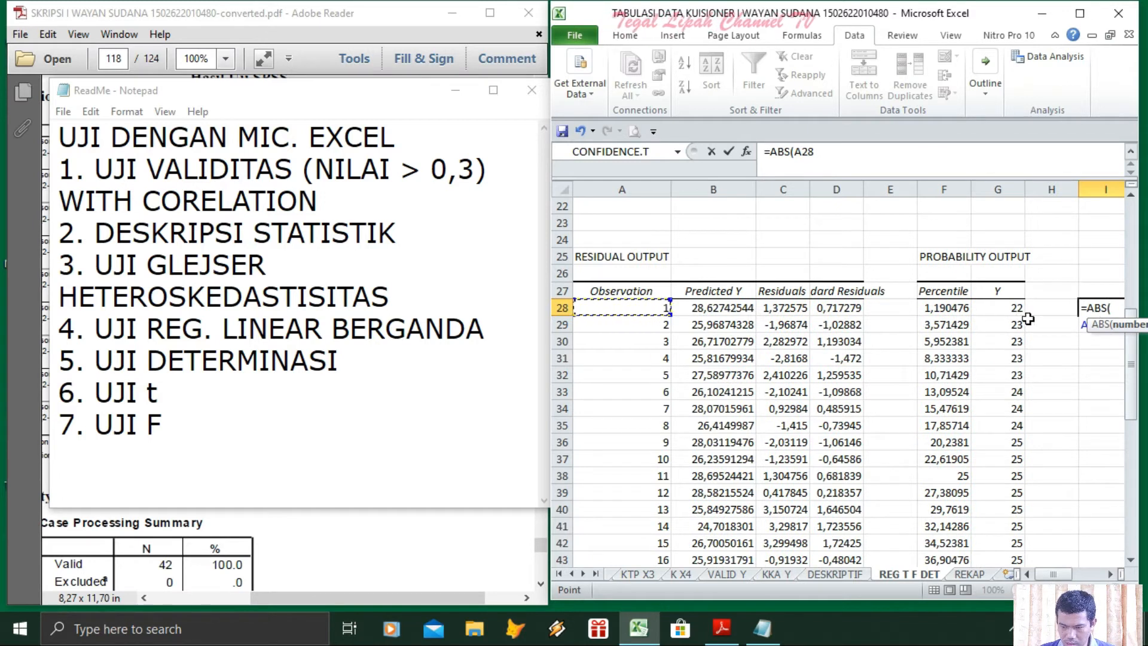
key("Right")
key("Right")
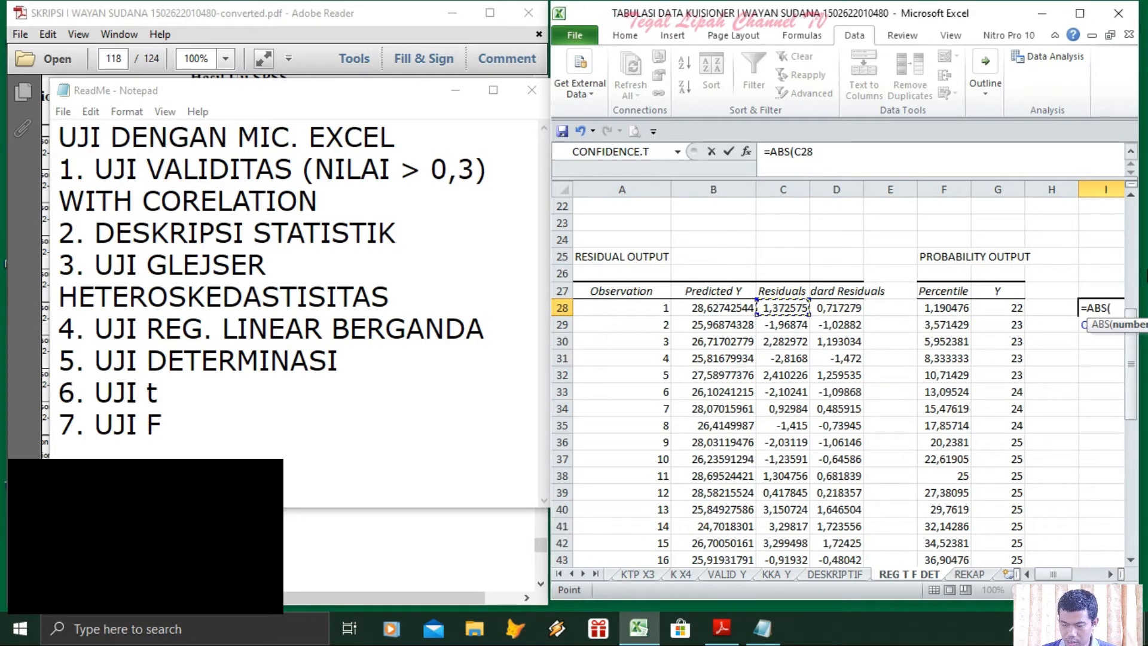
key("Return")
Step: Copy the absolute-value formula in I28 down to I69 for all residual observations
key("Up")
key("ctrl+c")
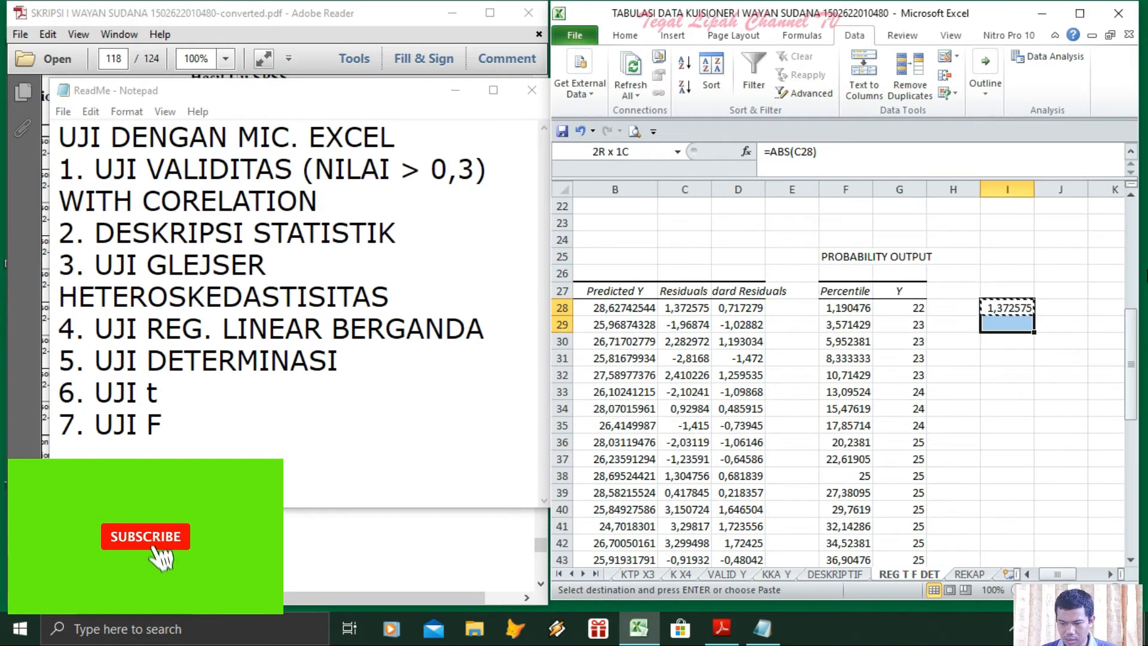
key("shift+Down")
key("shift+Down")
key("shift+Down")
key("shift+Down")
key("shift+Down")
key("shift+Down")
key("shift+Down")
key("shift+Down")
key("shift+Down")
key("shift+Down")
key("shift+Down")
key("shift+Down")
key("shift+Down")
key("shift+Down")
key("shift+Down")
key("shift+Down")
key("shift+Down")
key("shift+Down")
key("shift+Down")
key("shift+Down")
key("shift+Down")
key("shift+Down")
key("shift+Down")
key("shift+Down")
key("shift+Down")
key("shift+Down")
key("shift+Down")
key("shift+Down")
key("shift+Down")
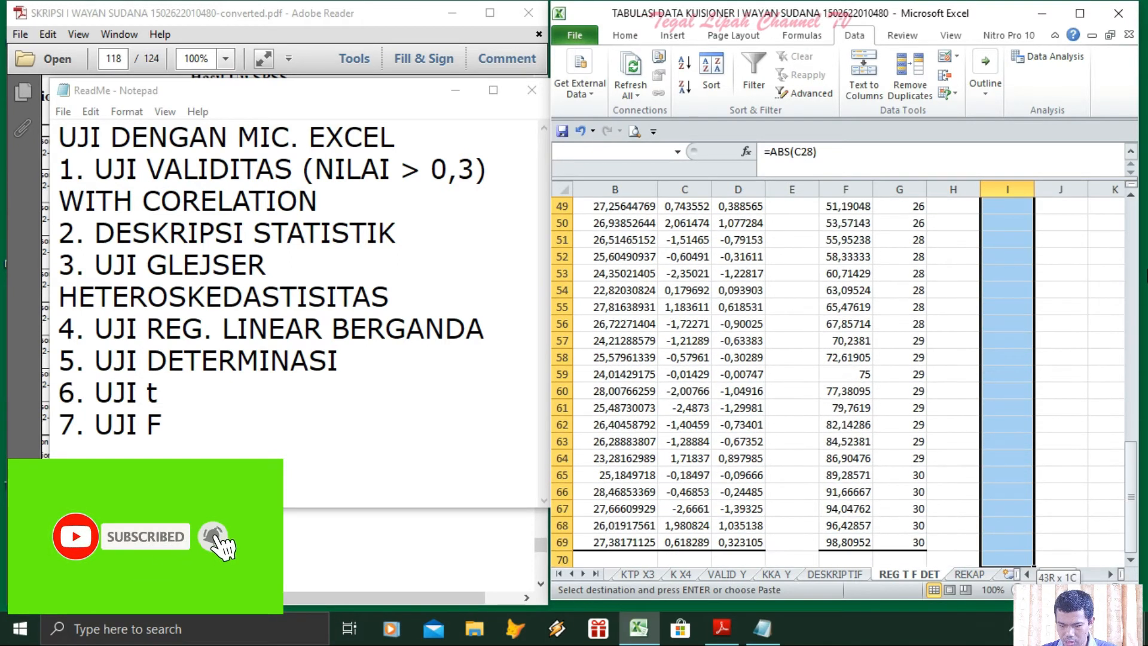
key("Return")
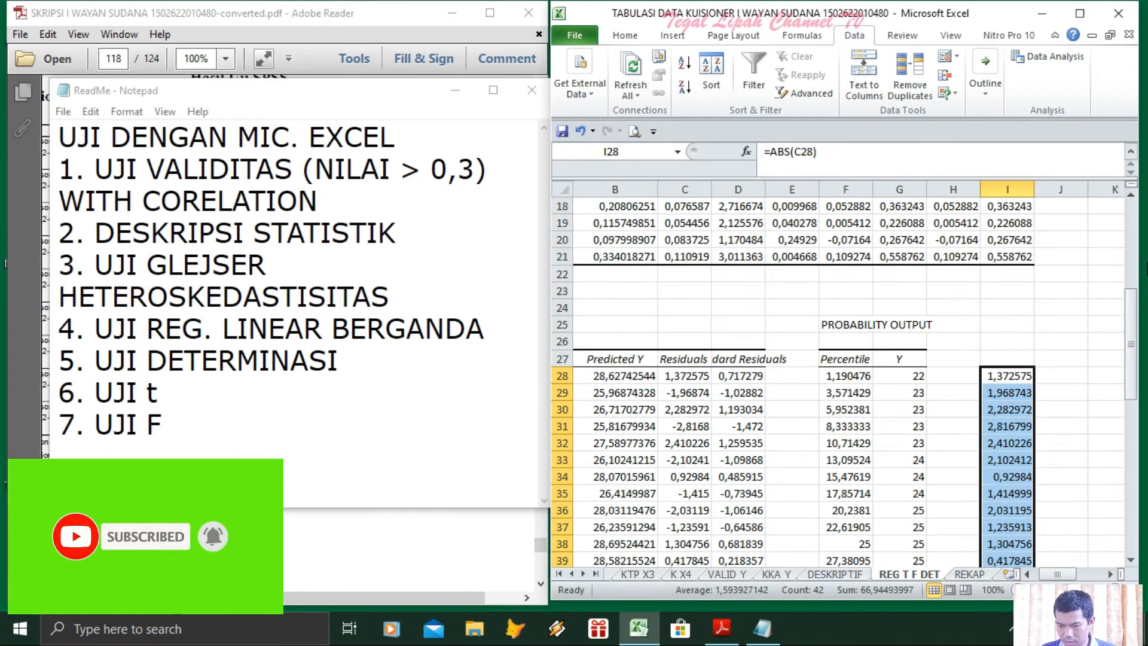
Step: Copy the absolute residuals I28:I69 and paste them as values into the REKAP sheet from cell H3
key("ctrl+c")
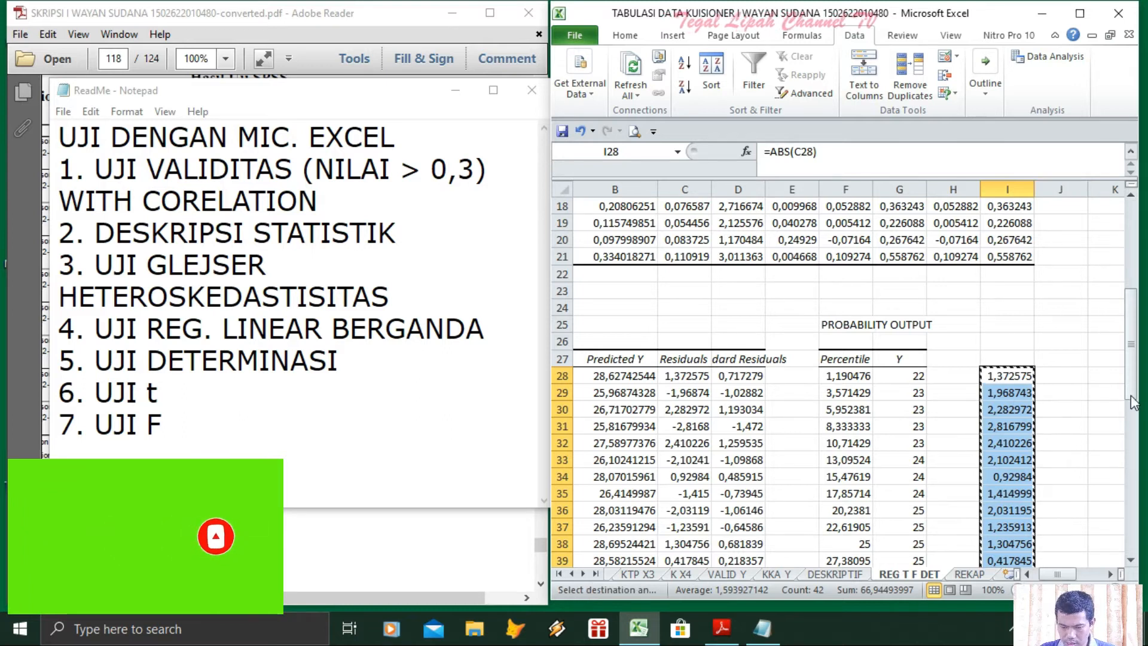
left_click(969, 574)
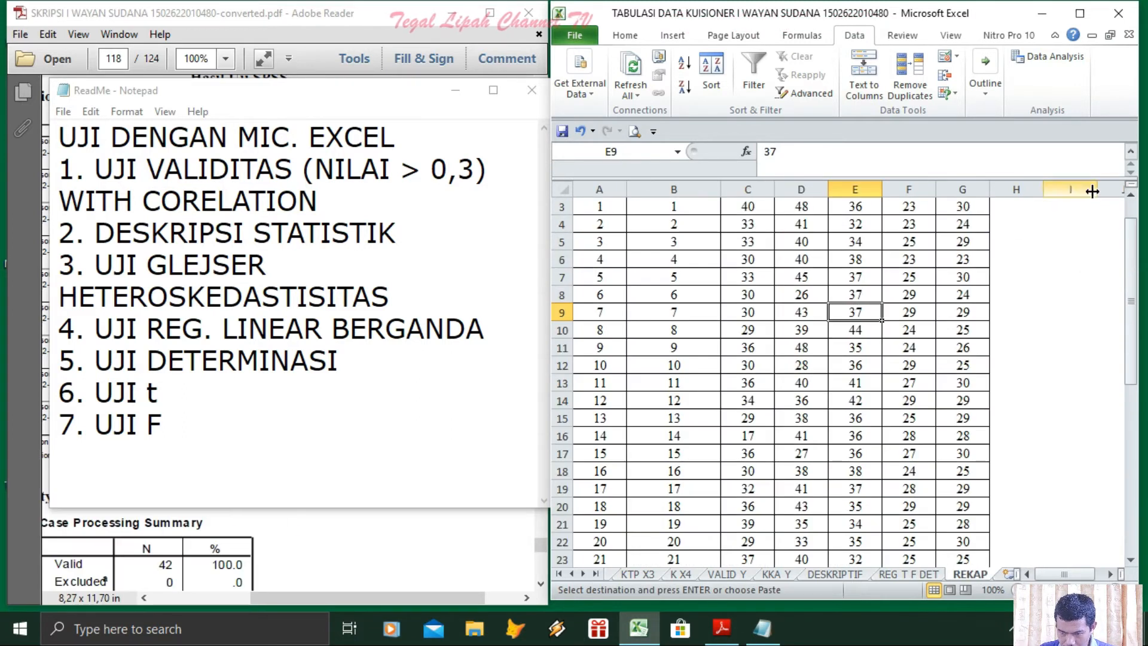
left_click_drag(1130, 299, 1131, 284)
left_click(1003, 257)
right_click(1003, 257)
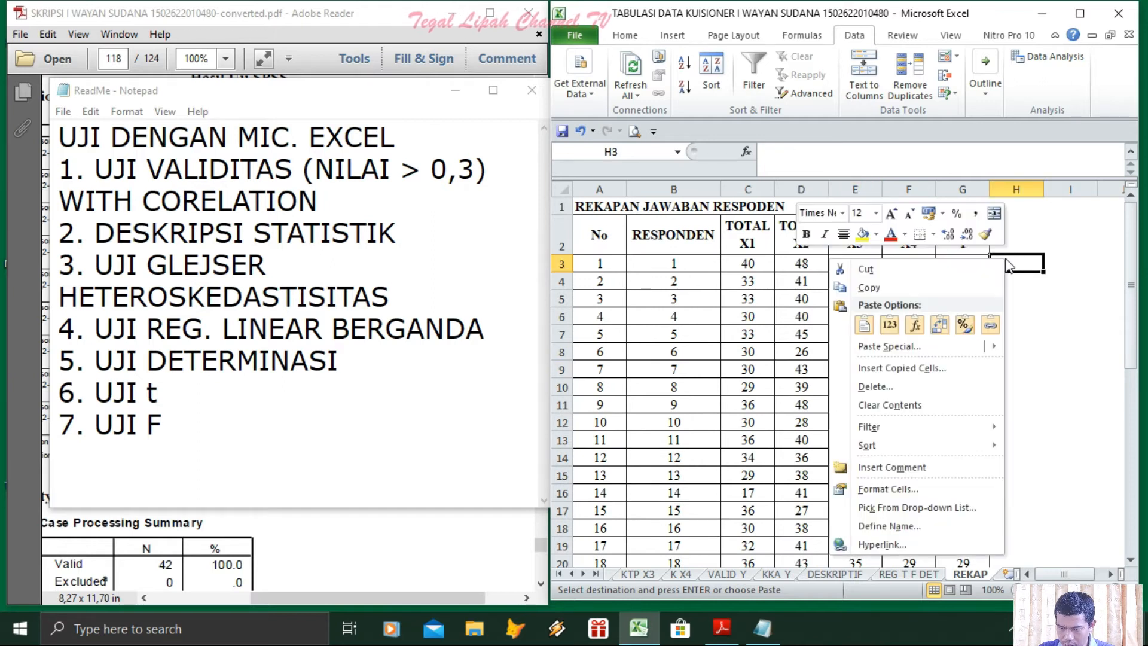
left_click(889, 324)
mouse_move(1130, 284)
left_mouse_down()
mouse_move(1139, 474)
mouse_move(1138, 284)
left_mouse_up()
Step: Label the pasted residual column abs_RES in cell H2
left_click(1037, 243)
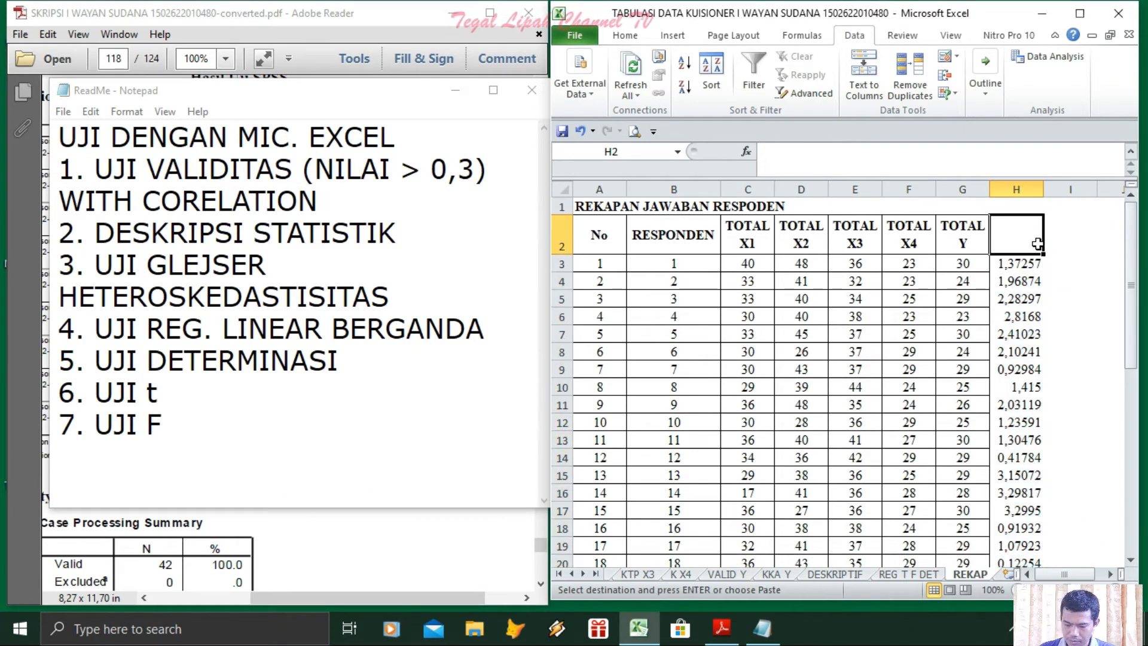
type("abs_RES")
left_click(1085, 335)
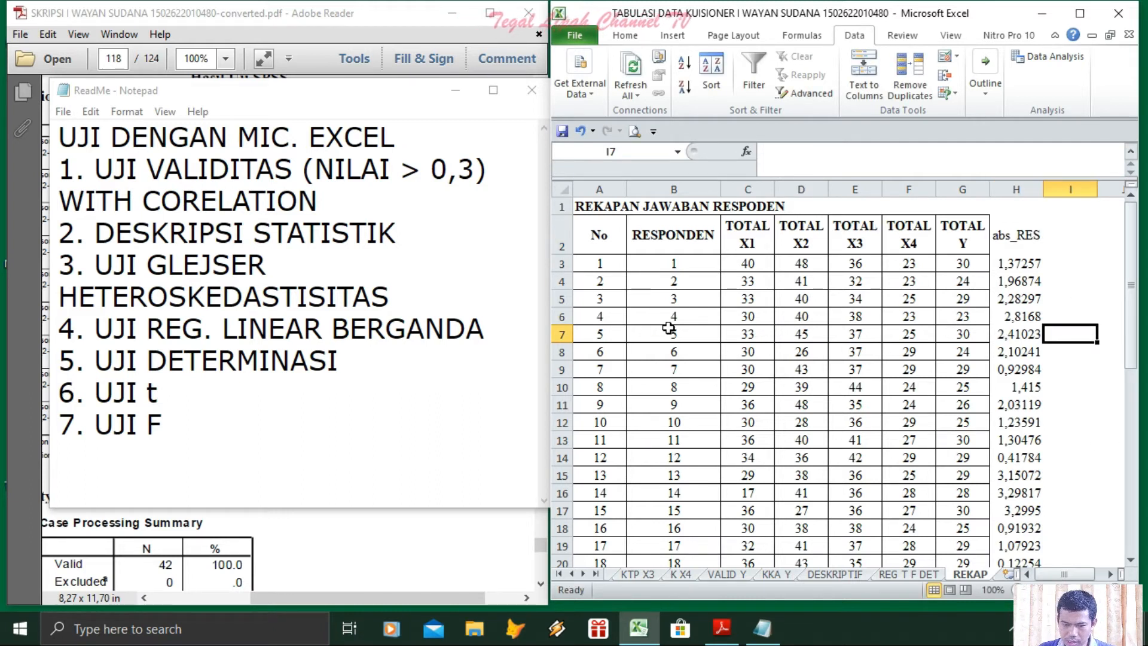
Step: Set up another Data Analysis Regression with the absolute residuals H3:H44 as the input Y range
left_click(1040, 59)
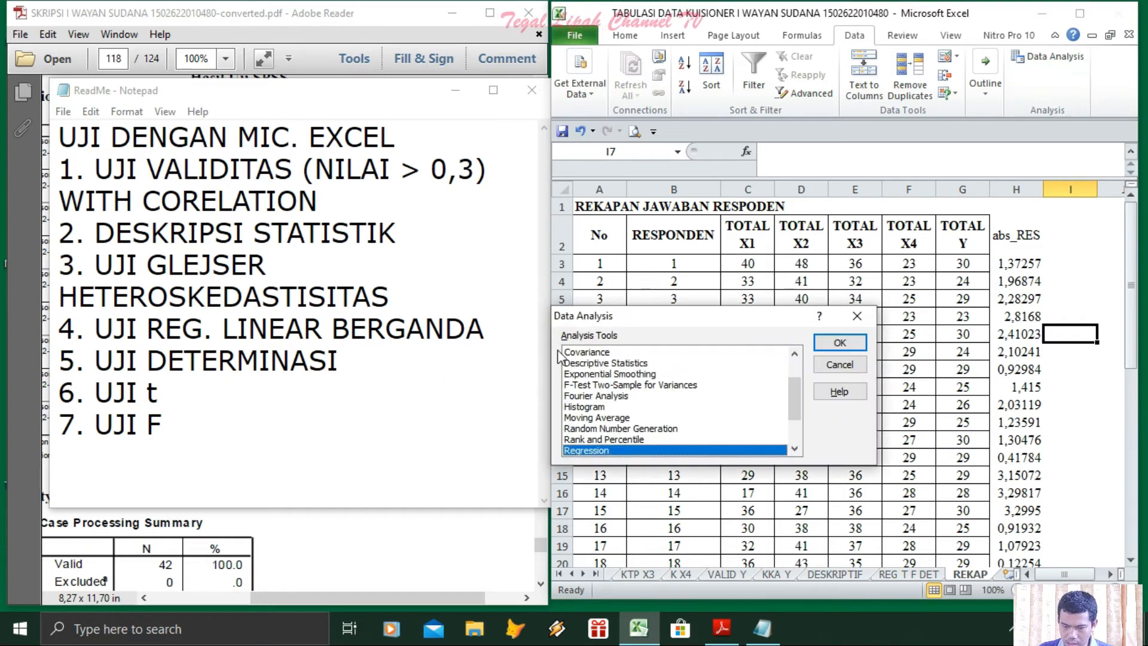
left_click(840, 343)
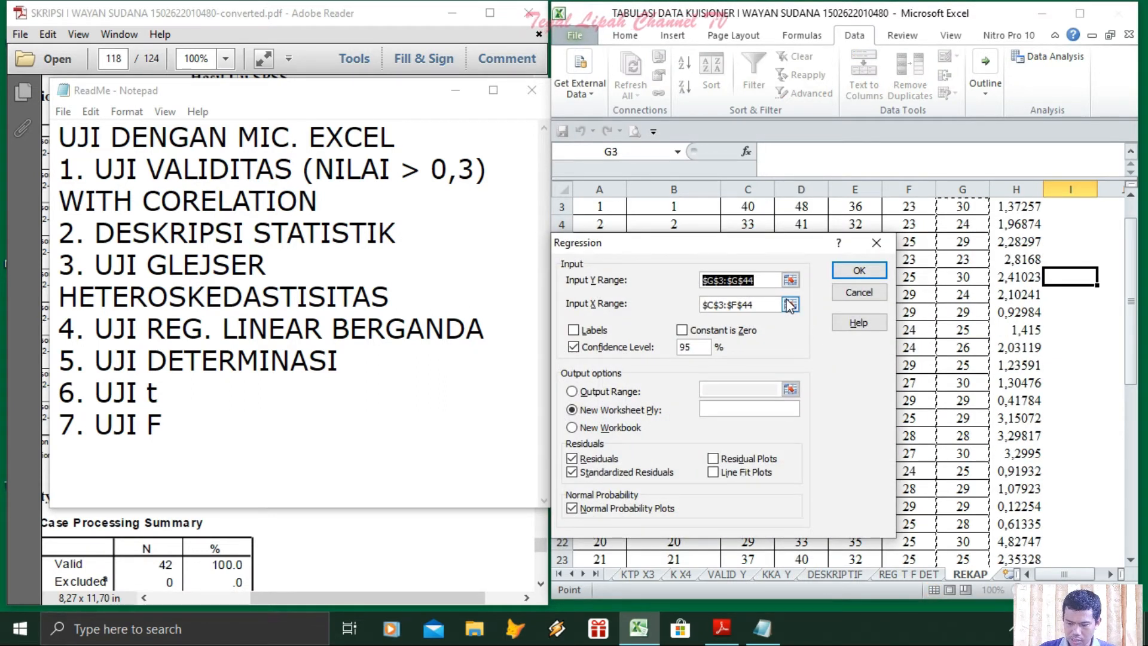
key("BackSpace")
left_click_drag(1132, 281, 1139, 226)
left_click_drag(1023, 263, 1010, 548)
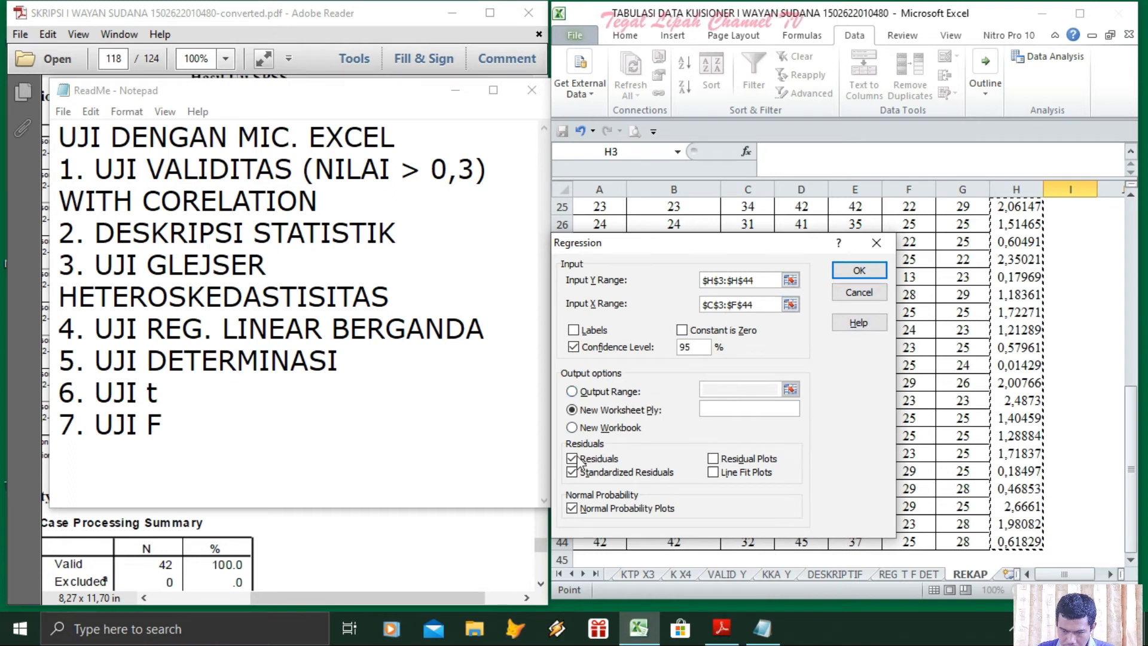
Step: Turn off residuals, standardized residuals and normal probability plots, and run the regression to a new worksheet
left_click(586, 510)
left_click(603, 473)
left_click(592, 458)
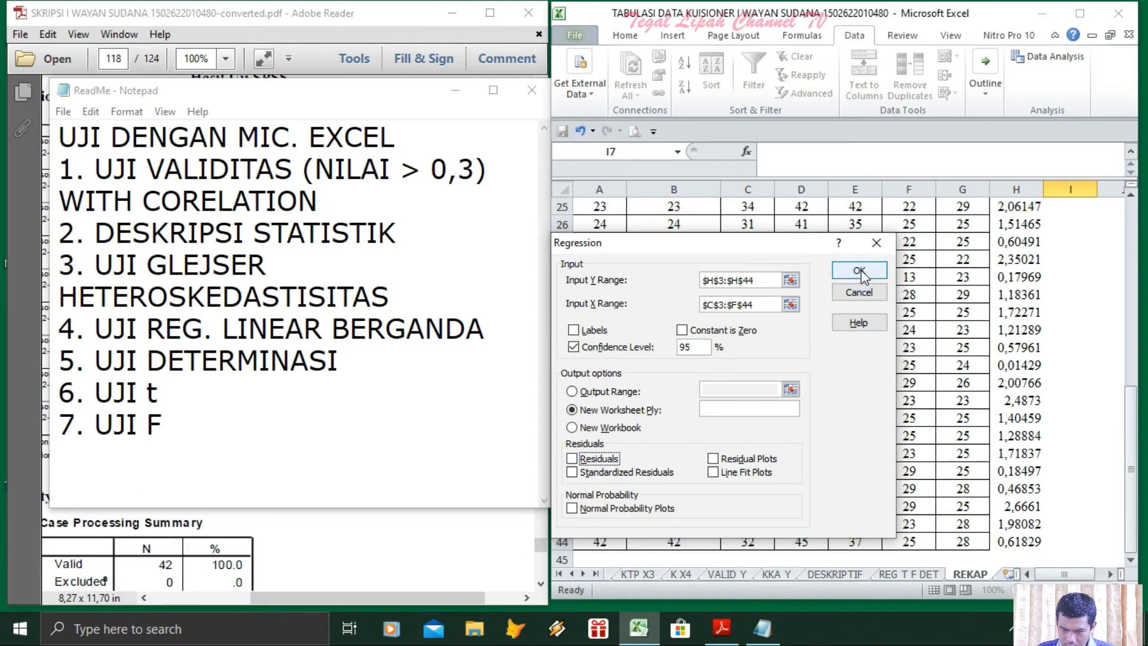
left_click(859, 272)
Step: Rename the worksheet with the absolute-residual regression output as HETEROS
left_click_drag(1134, 257, 1134, 273)
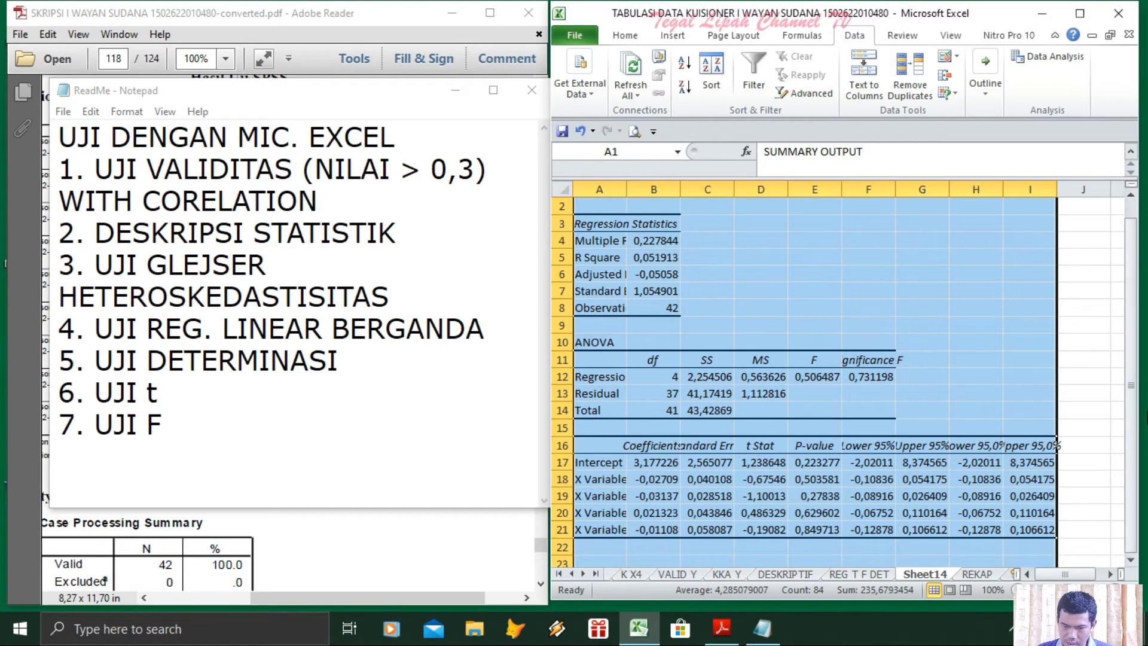
right_click(942, 574)
left_click(986, 428)
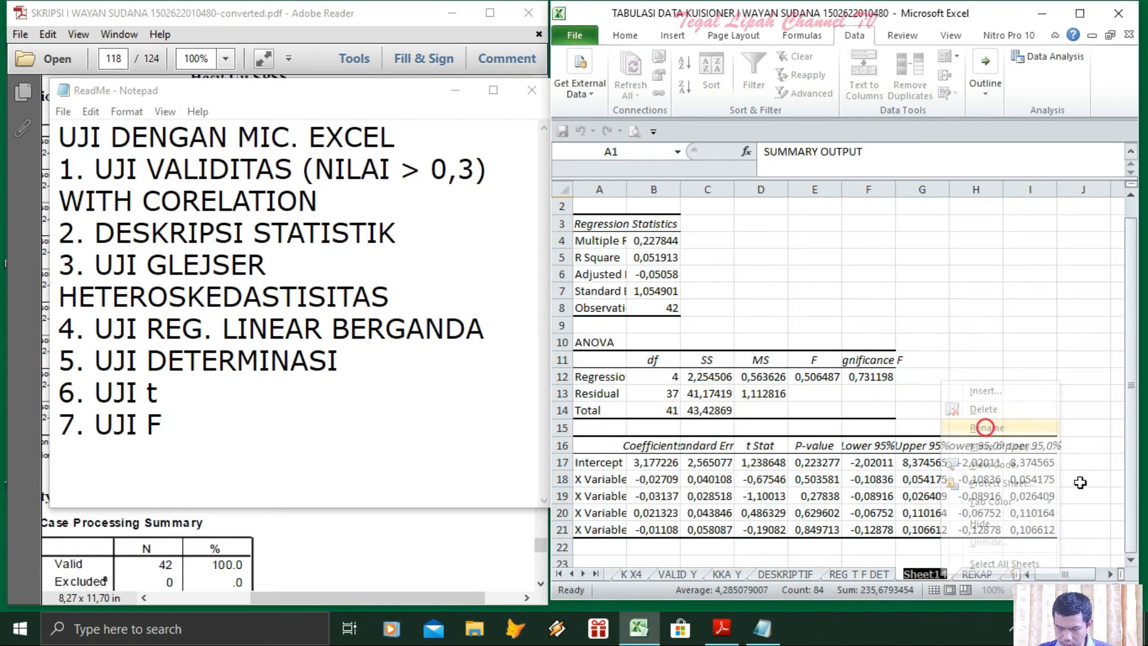
type("HETEROS")
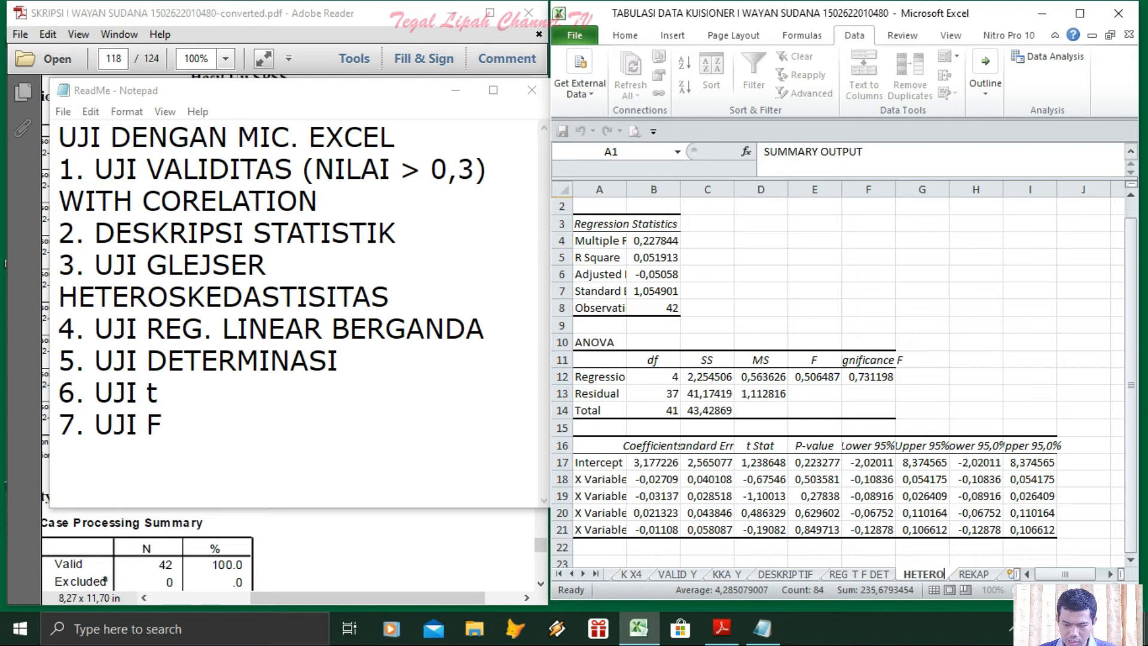
left_click(1030, 409)
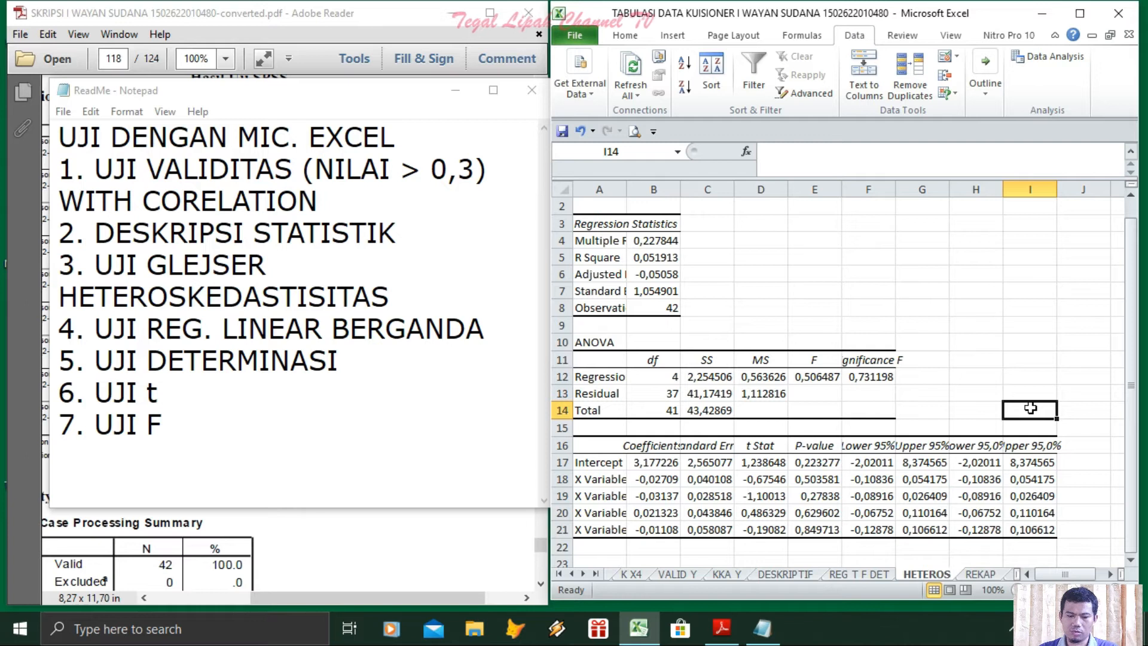
left_click(1036, 288)
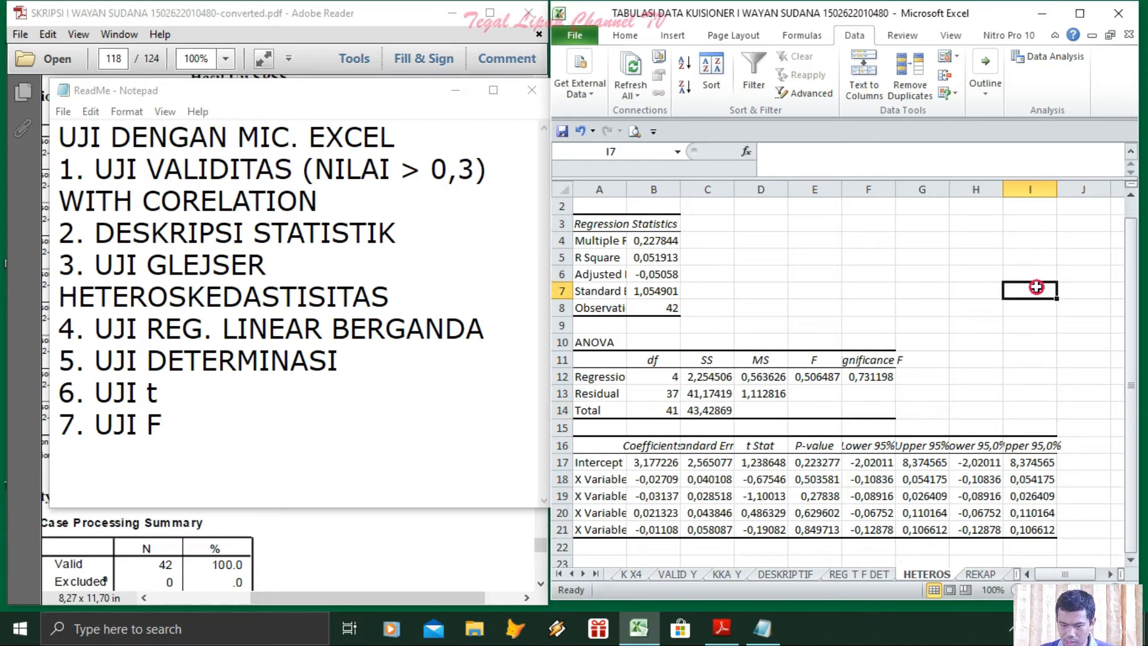
Step: Minimize the Notepad list and switch to Adobe Reader to view the thesis's SPSS correlation results
left_click(456, 15)
left_click(722, 628)
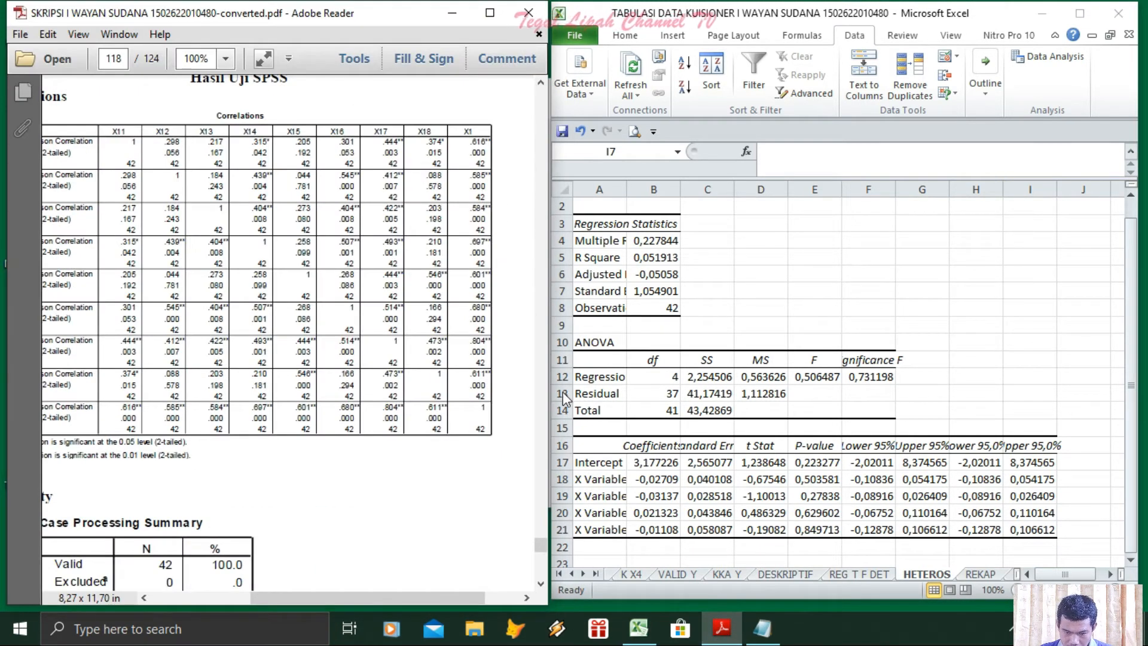
scroll(545, 544, "up", 5)
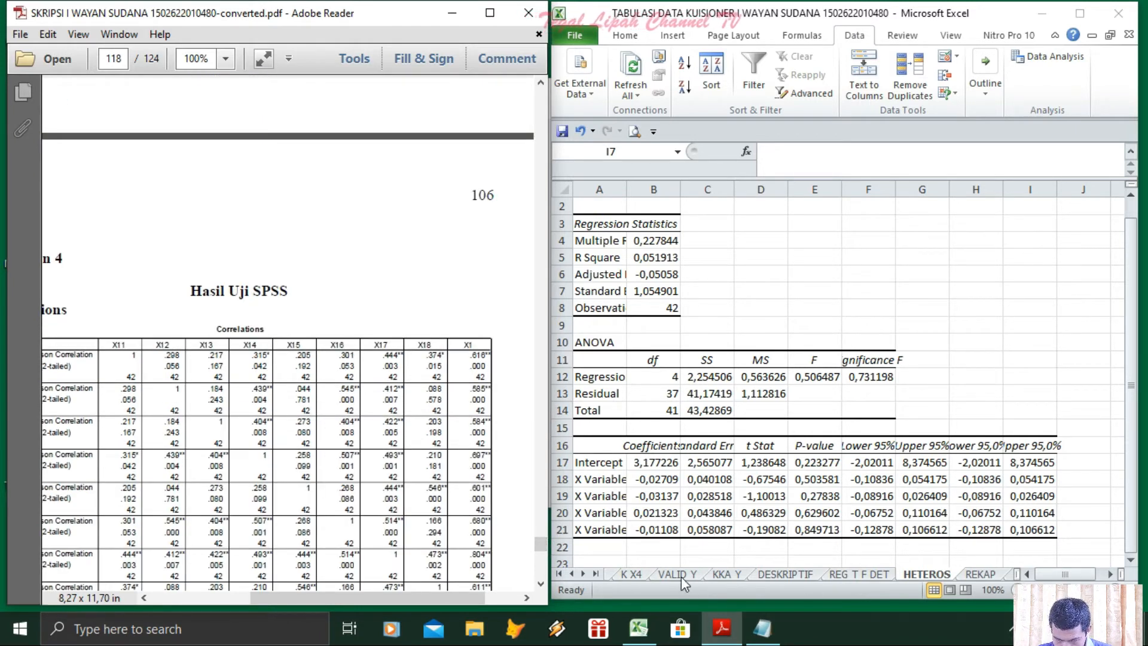
Step: Switch to Excel and open the UJI VALID X1 worksheet to compare its correlations with the SPSS results
left_click(569, 575)
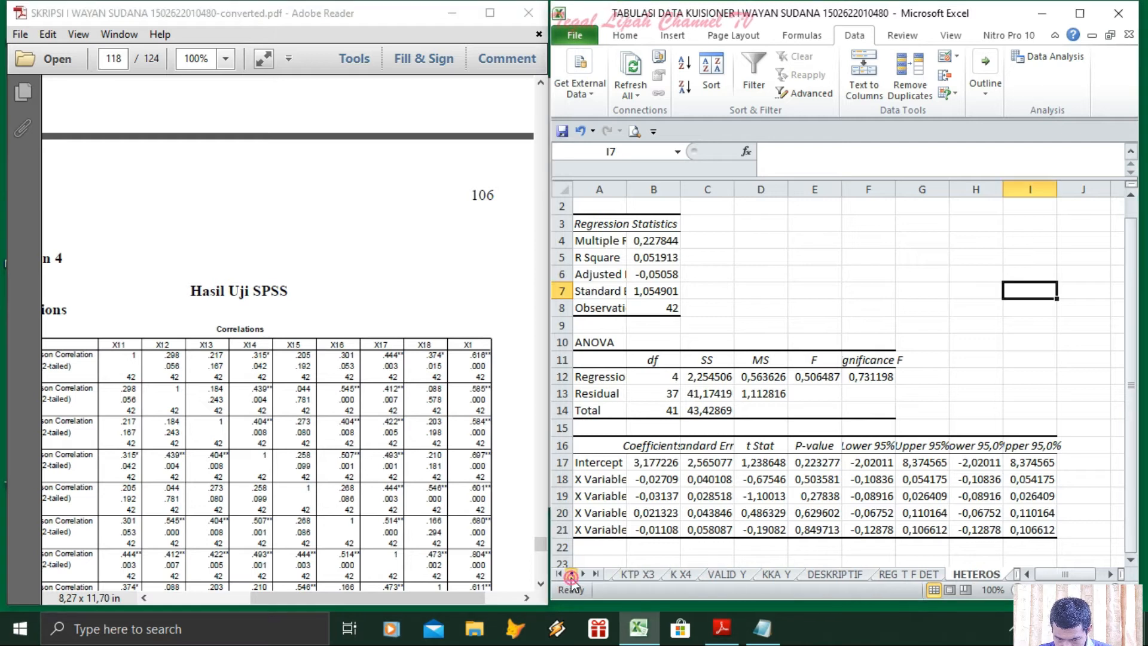
left_click(569, 575)
left_click(569, 575)
left_click(569, 575)
left_click(569, 575)
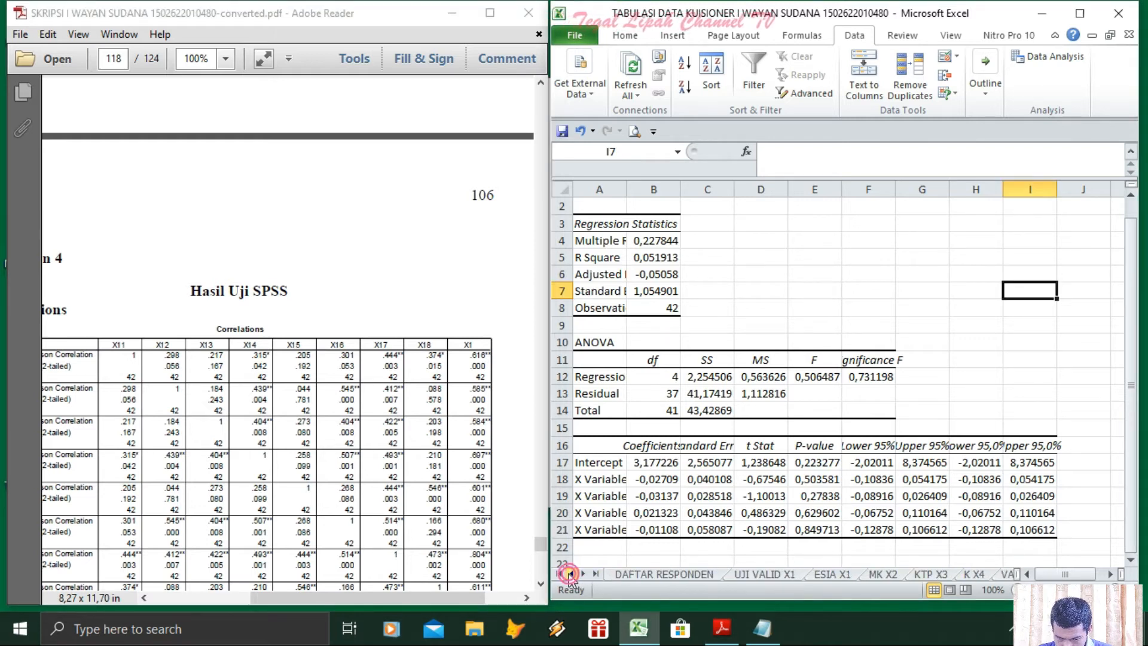
left_click(789, 577)
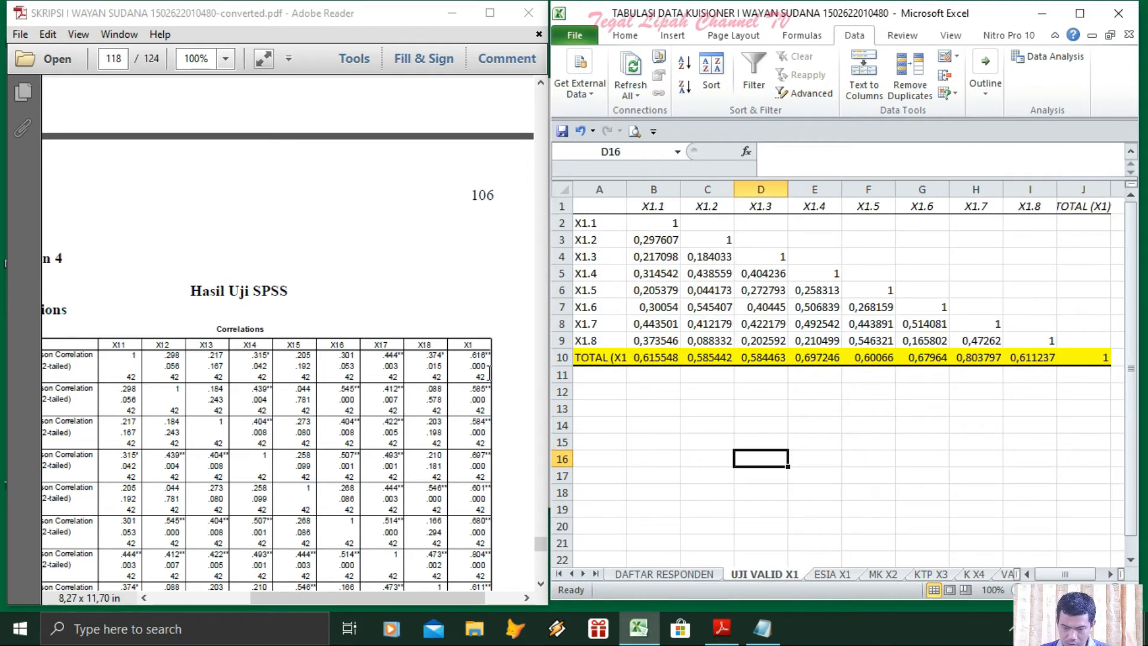
Step: Find Tabel 5.3 with the item validity results in the thesis PDF to compare its Pearson correlations with the worksheet
left_click_drag(542, 545, 541, 390)
left_click(269, 441)
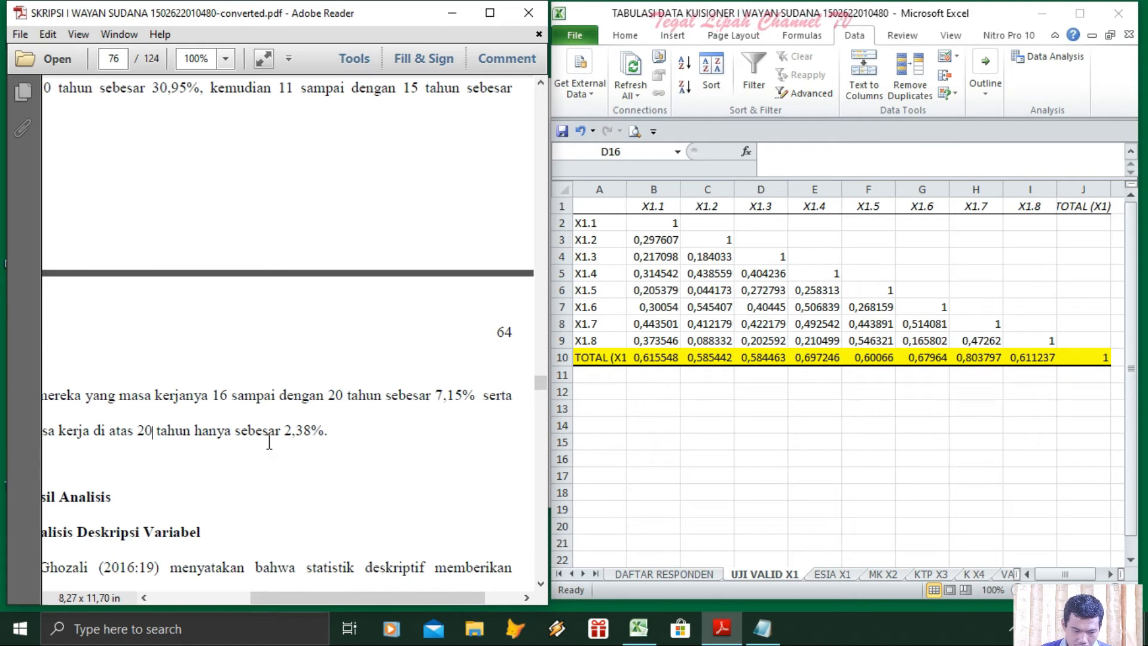
left_click_drag(359, 597, 287, 596)
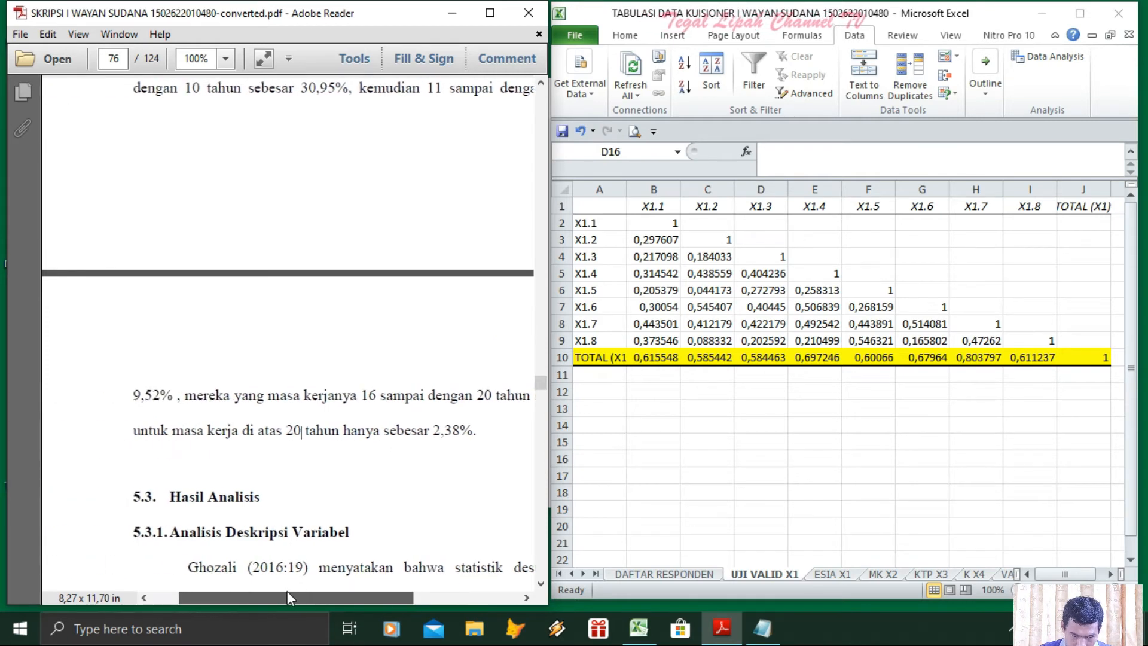
left_click(540, 546)
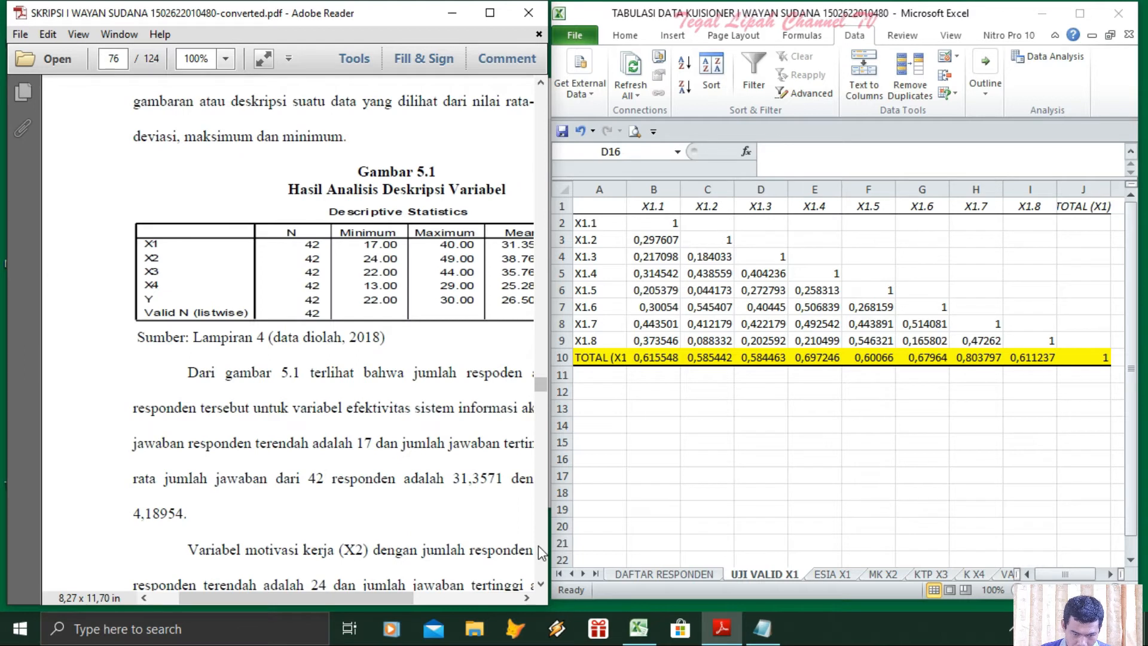
left_click(540, 260)
left_click_drag(540, 261, 539, 265)
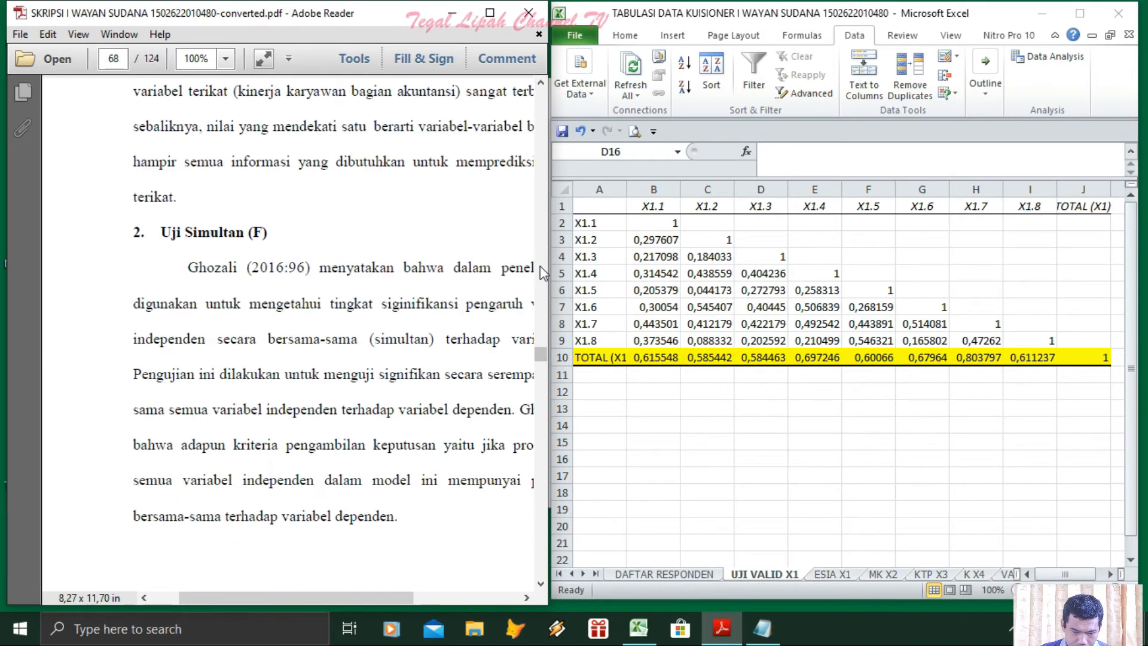
left_click(543, 389)
right_click(542, 388)
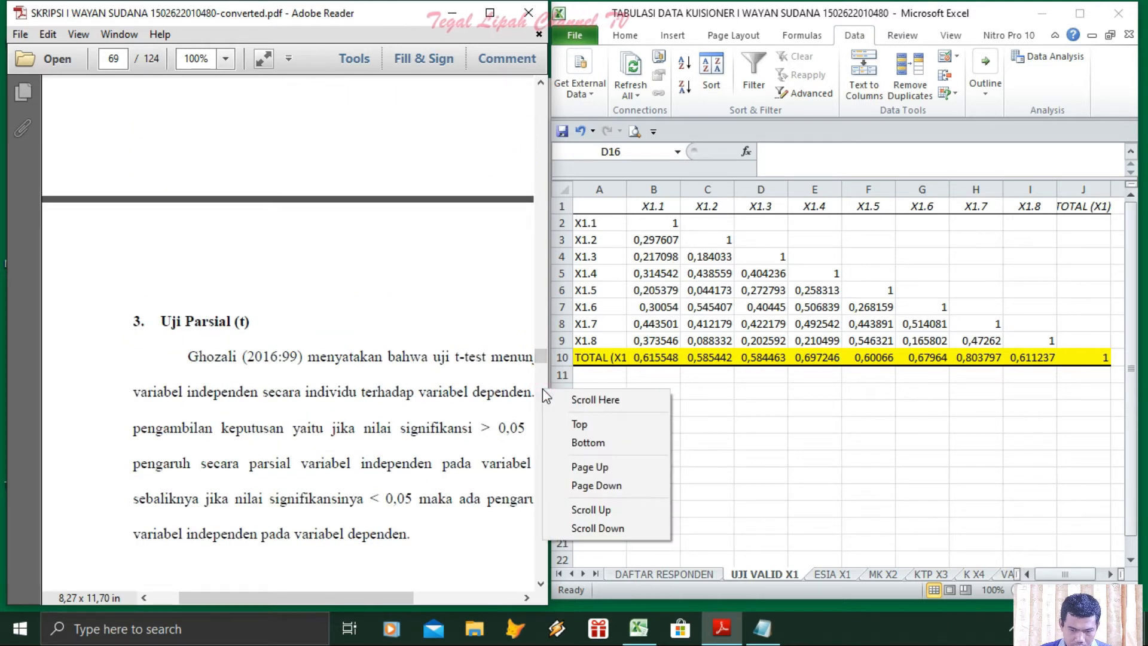
left_click(543, 388)
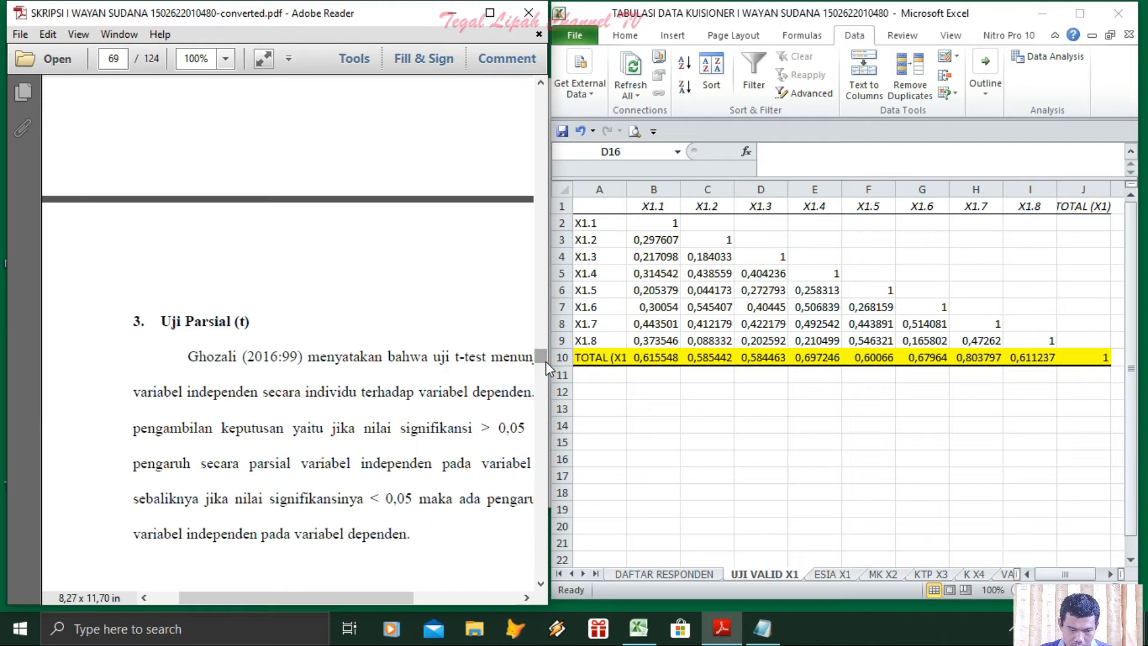
left_click_drag(546, 361, 449, 339)
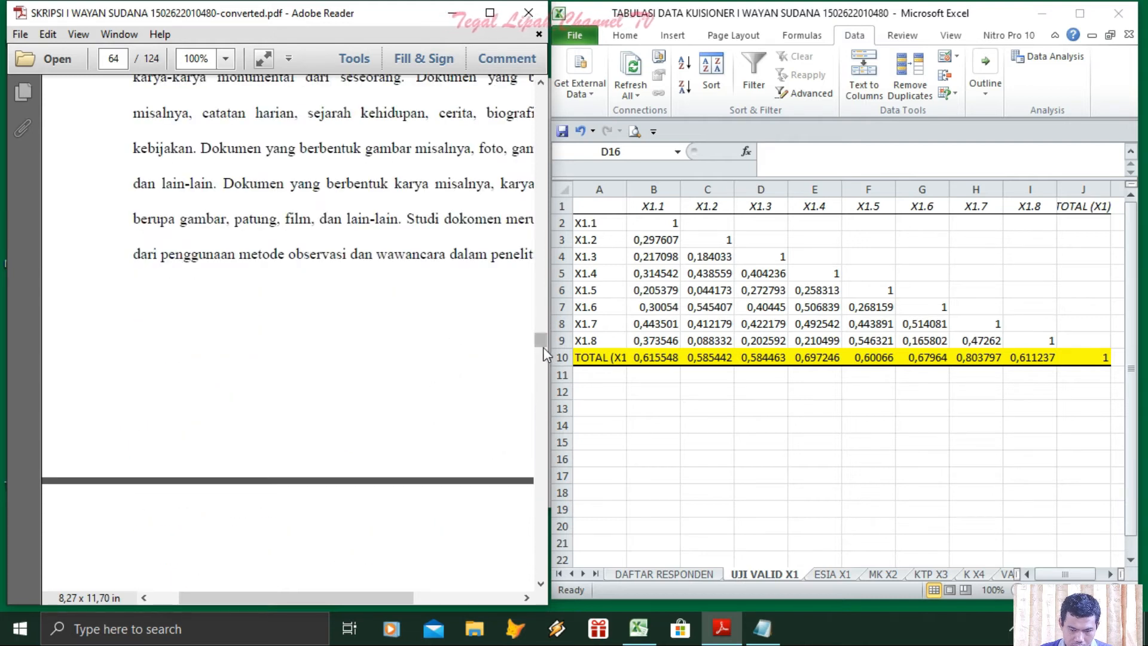
left_click_drag(540, 345, 543, 387)
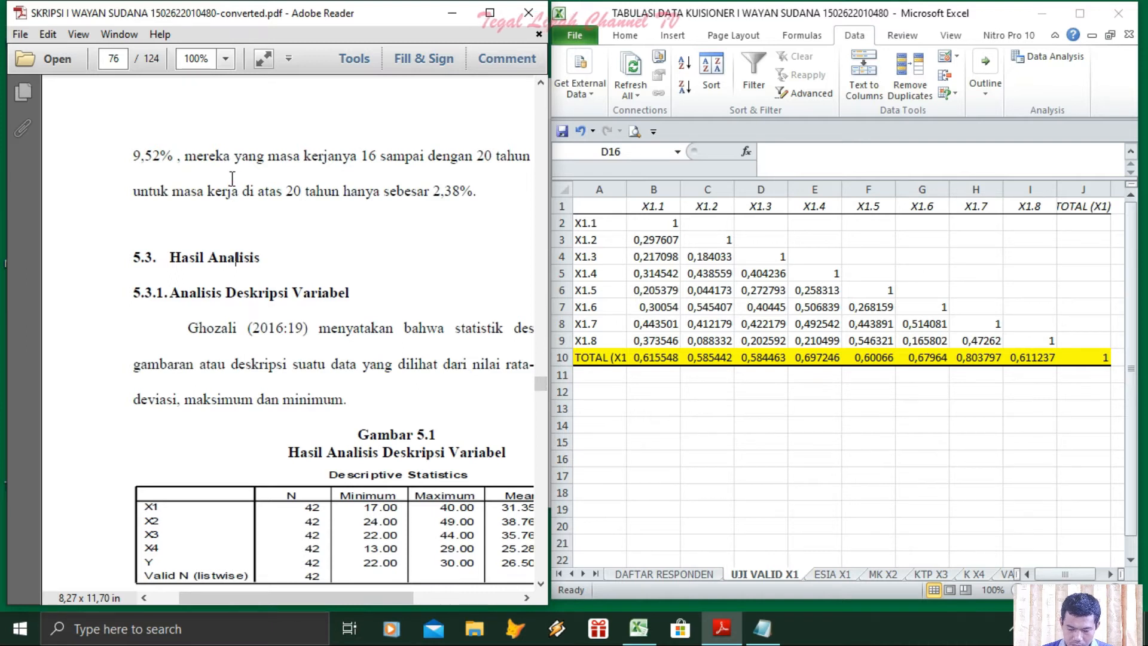
scroll(233, 183, "down", 15)
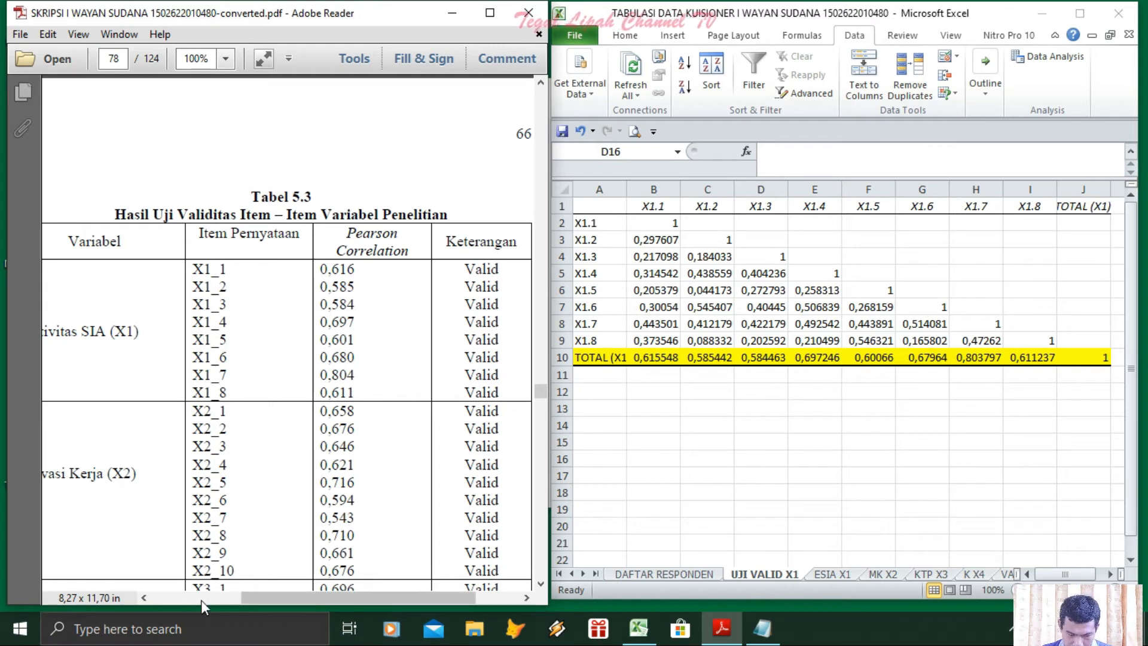
Step: Format the correlation values in B3:I10 of the UJI VALID X1 worksheet to three decimal places
left_click(144, 597)
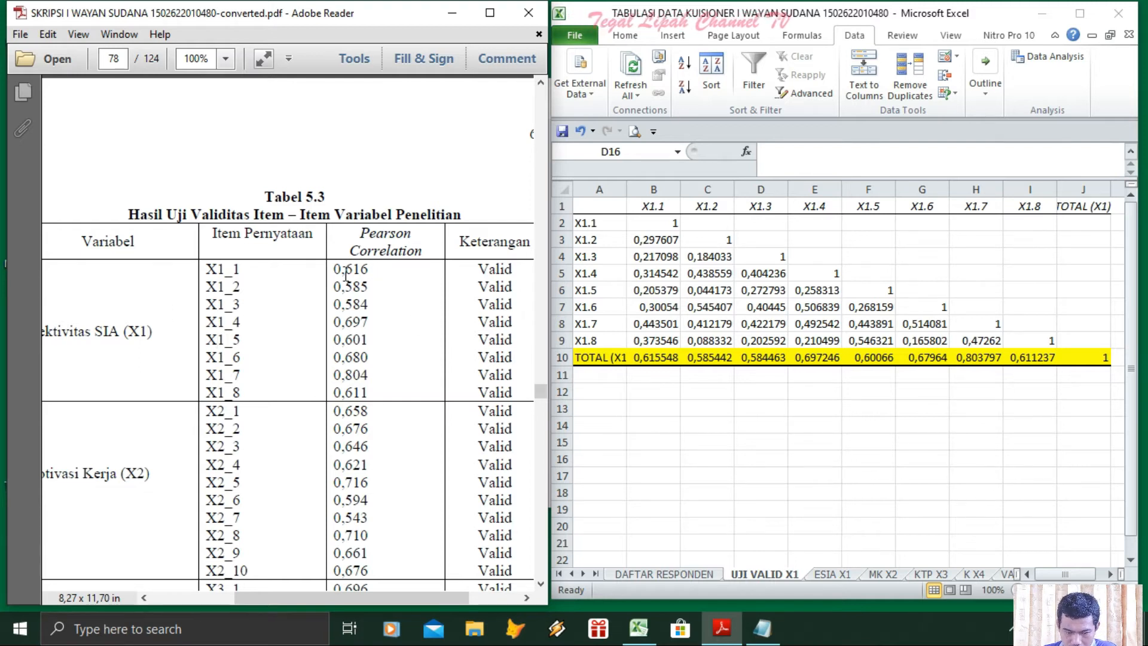
key("alt+Tab")
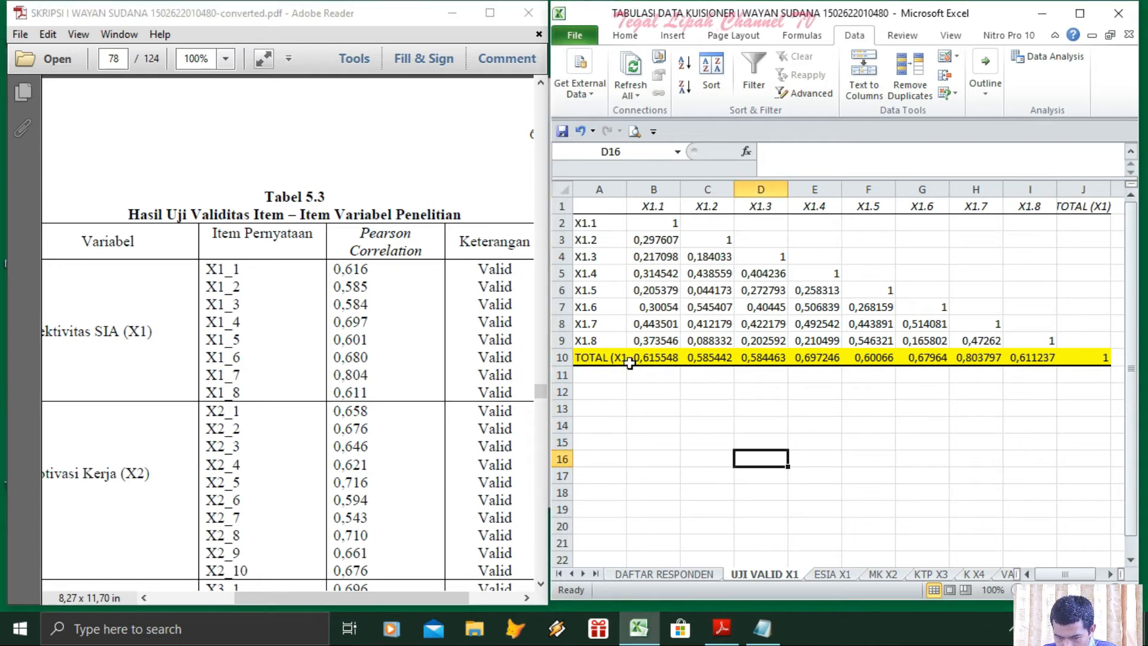
left_click_drag(636, 245, 1031, 358)
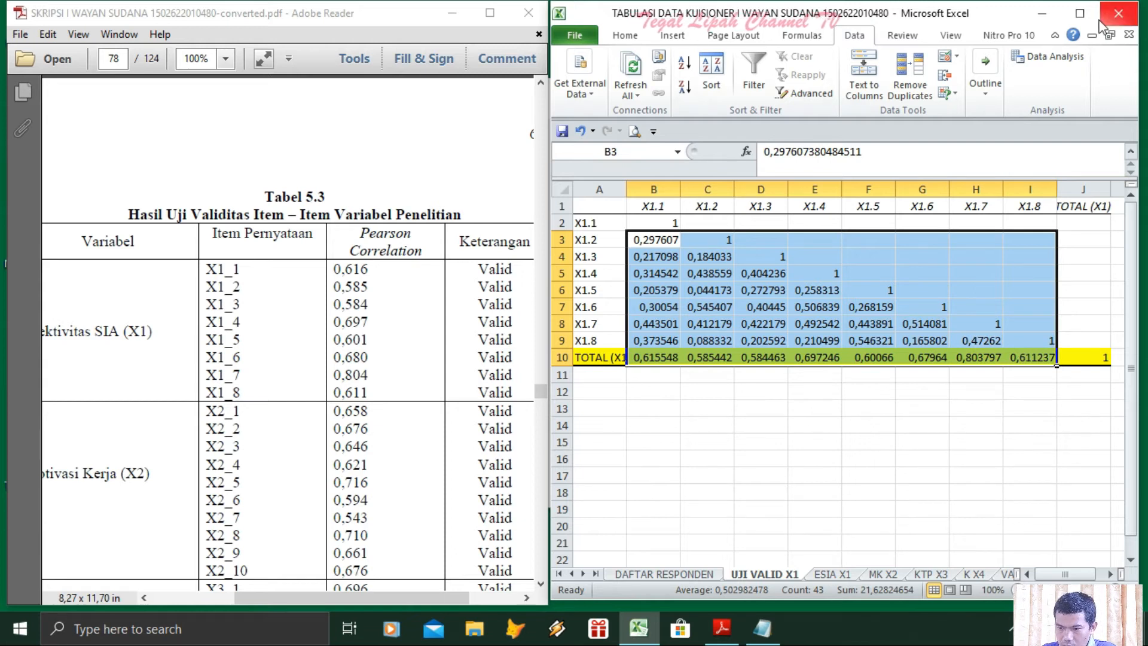
left_click(1080, 13)
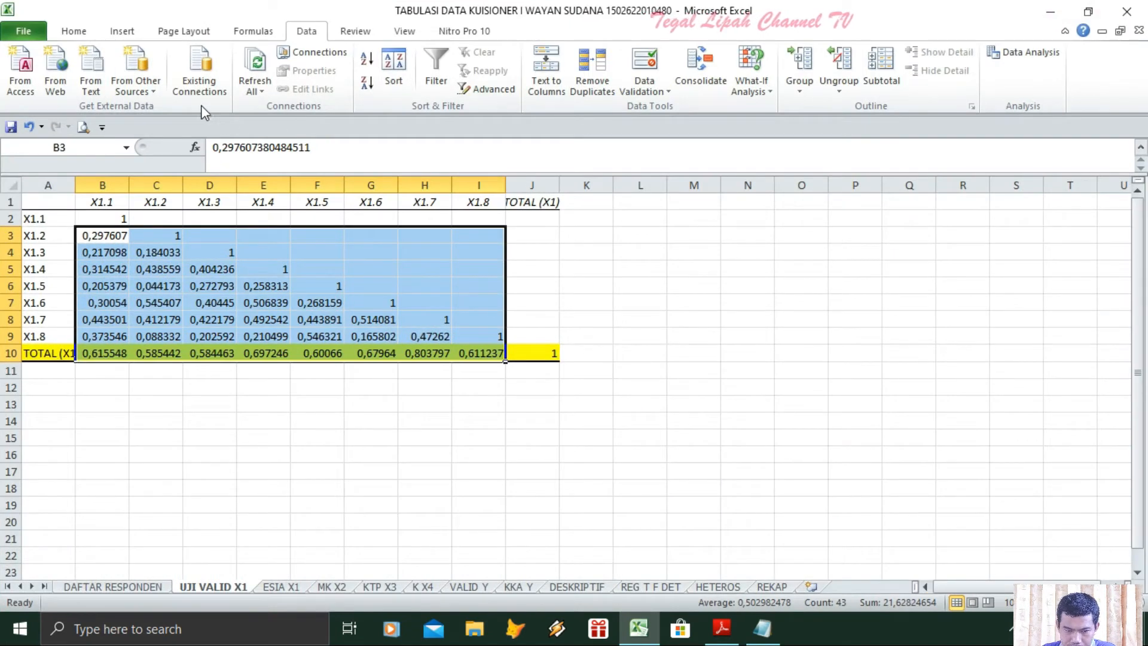
left_click(73, 31)
left_click(608, 84)
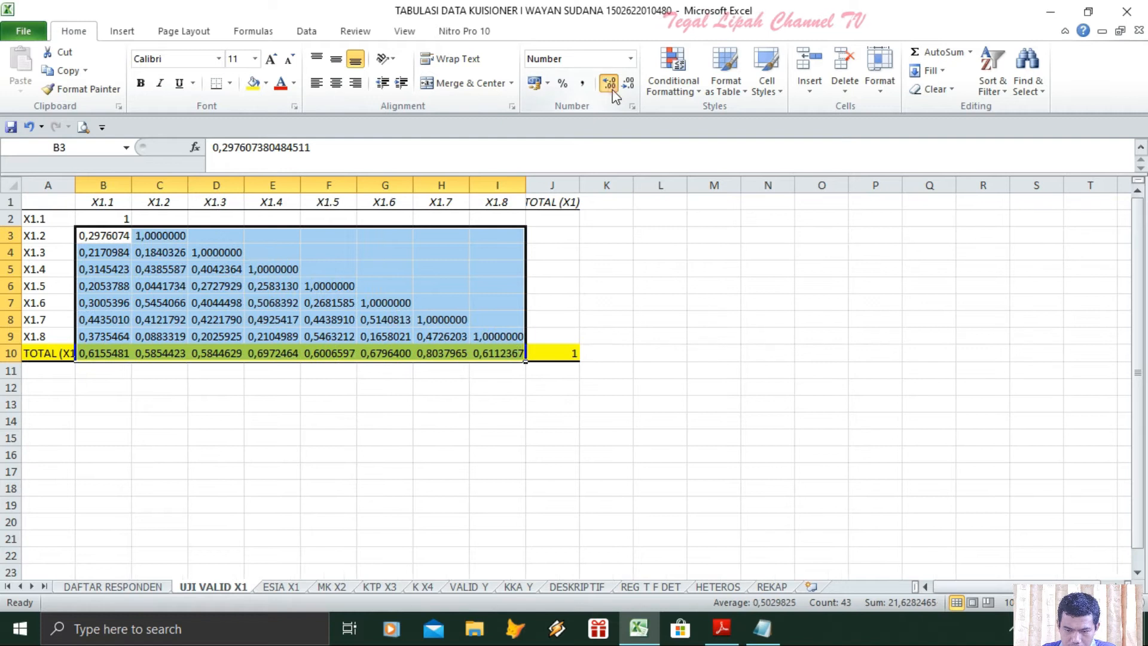
left_click(626, 87)
left_click(626, 87)
left_click(627, 86)
left_click(627, 87)
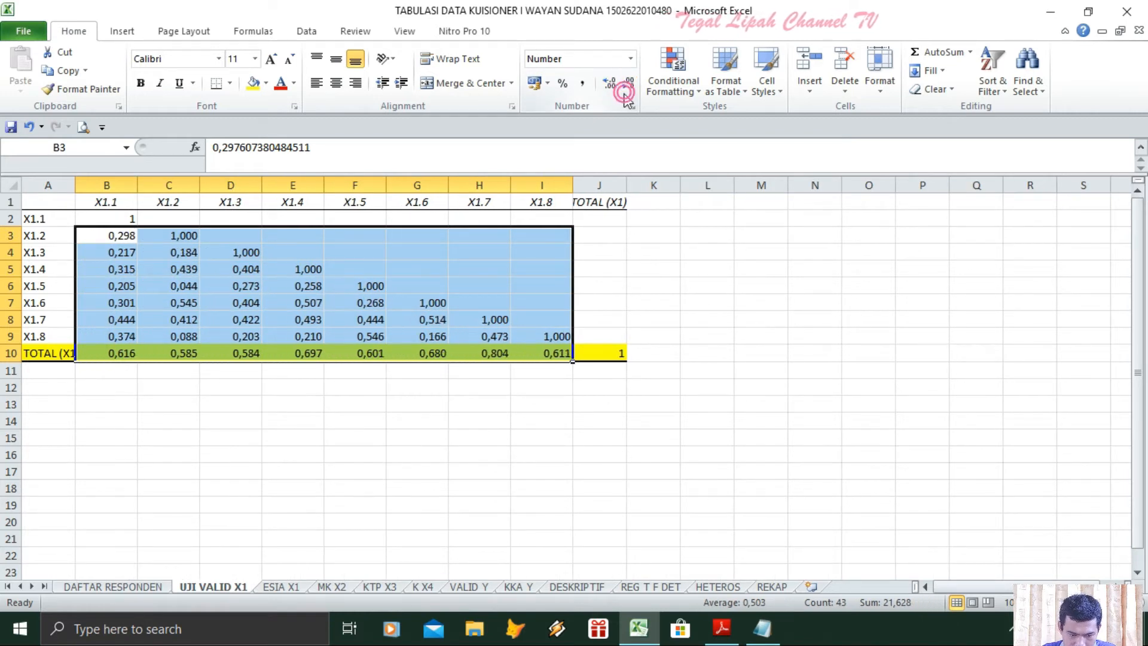
left_click(1088, 12)
left_click(661, 376)
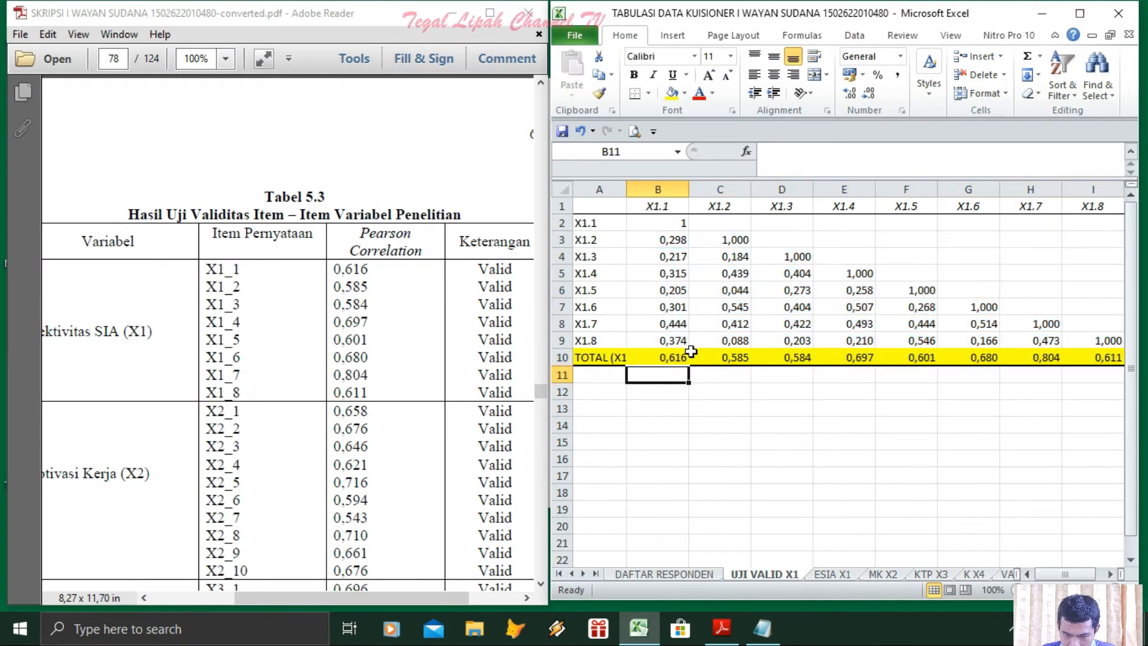
Step: Compare the TOTAL (X1) correlations of items X1.1 to X1.8 with the Pearson correlations in Tabel 5.3 of the thesis
left_click(675, 359)
left_click(383, 269)
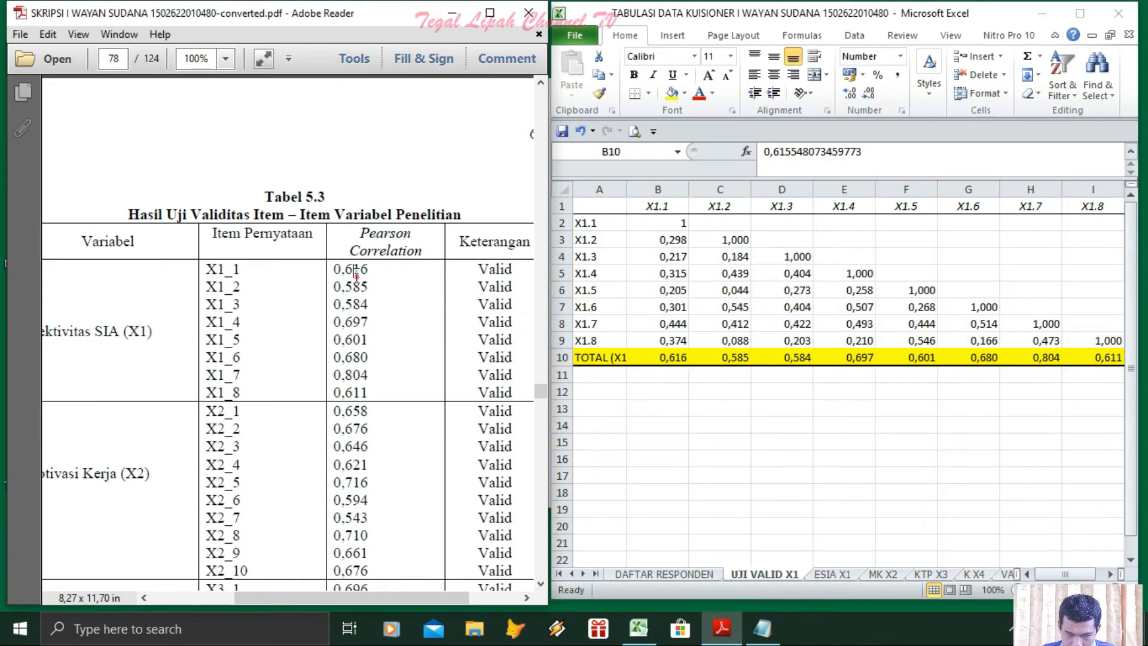
left_click(708, 355)
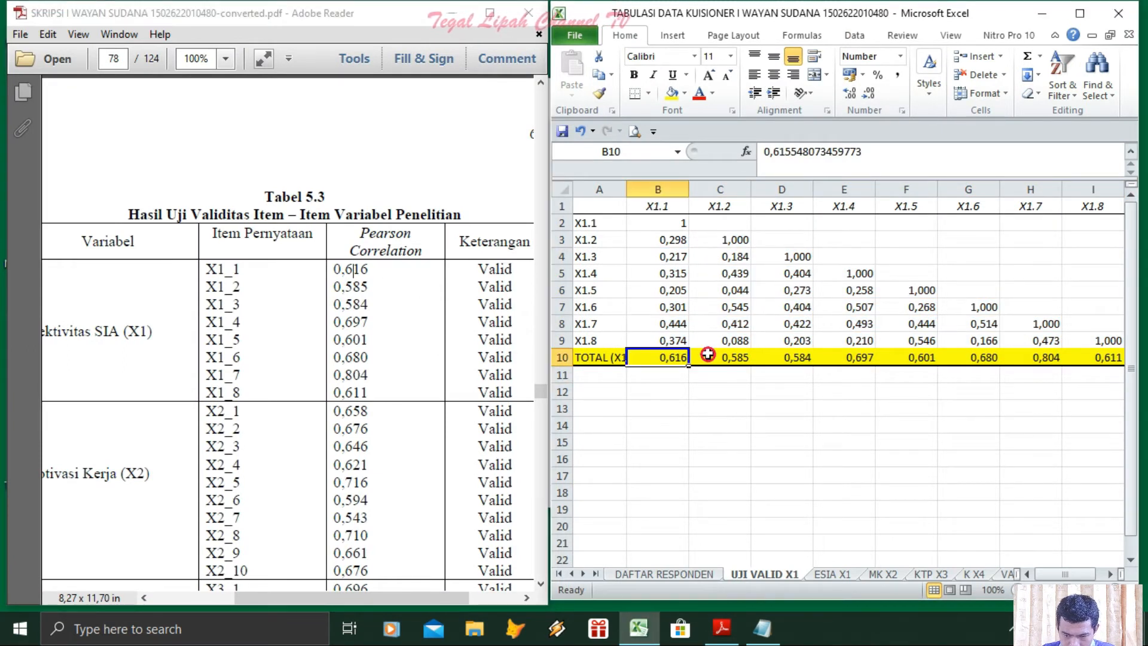
left_click(732, 352)
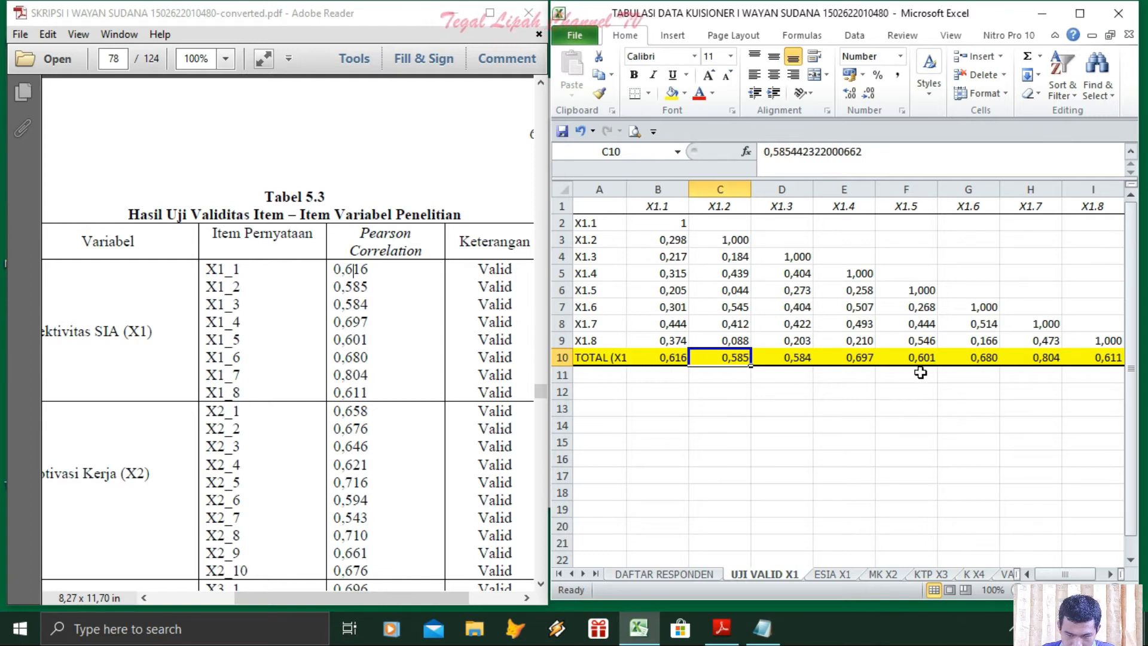
left_click(811, 357)
left_click(907, 357)
left_click(376, 321)
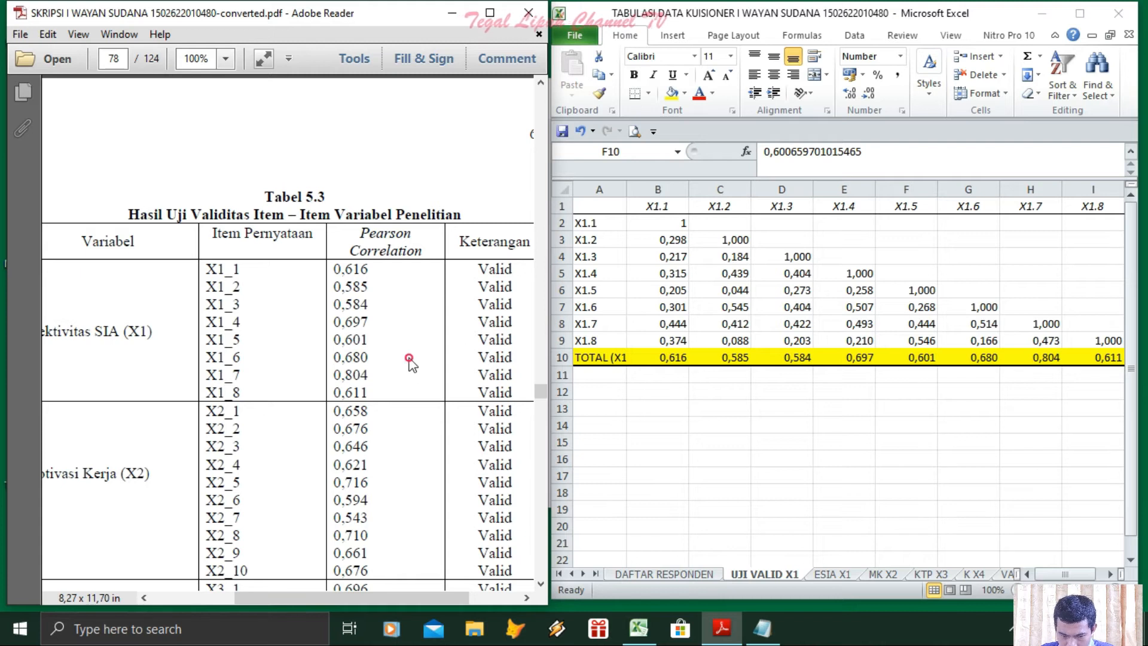
left_click(1035, 354)
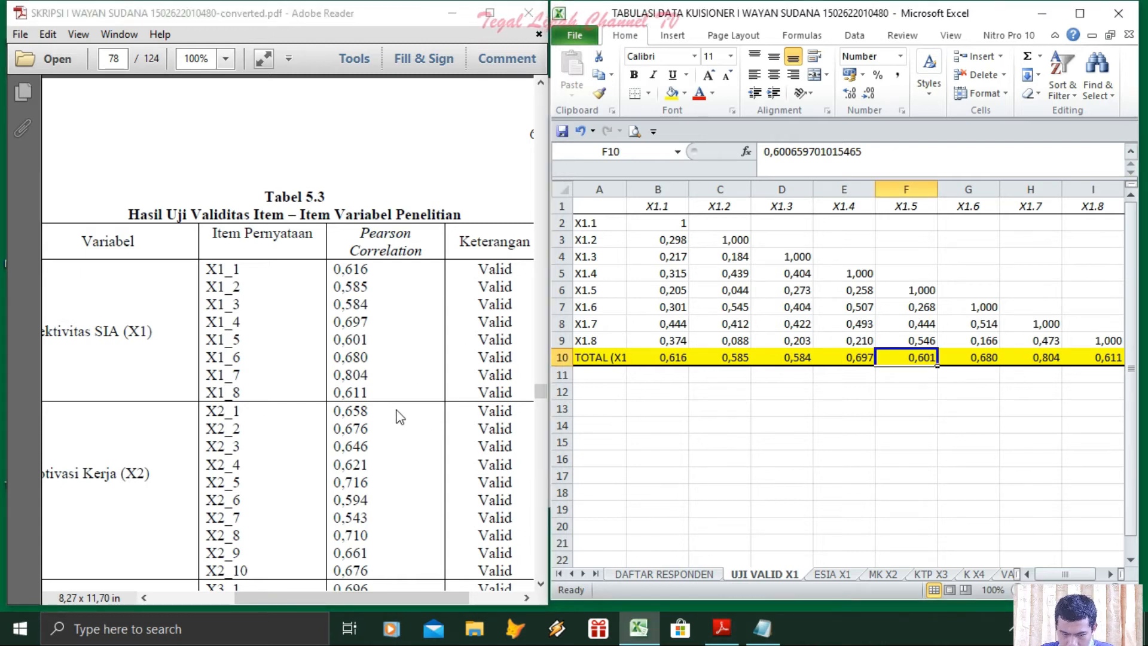
left_click(374, 390)
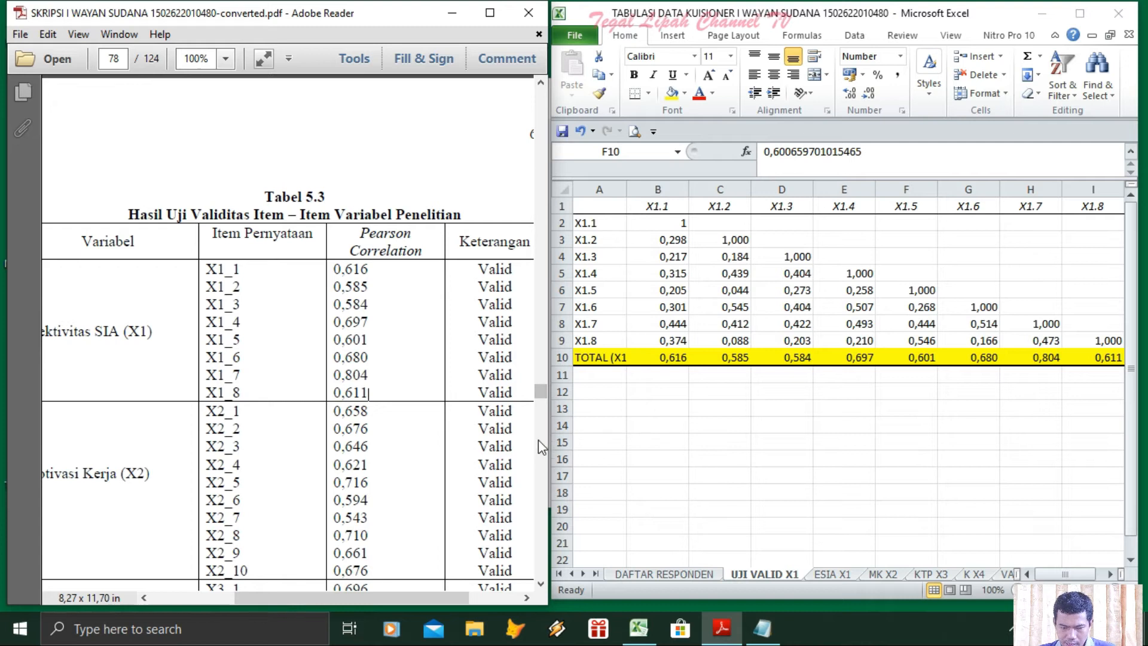
key("alt+Tab")
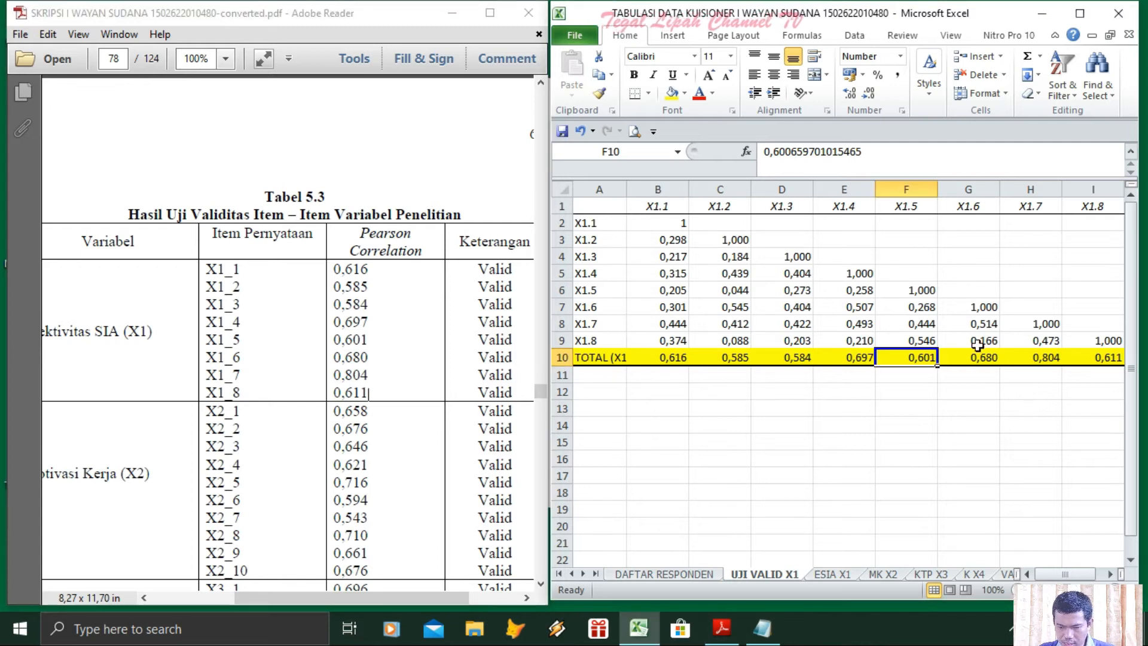
left_click(843, 455)
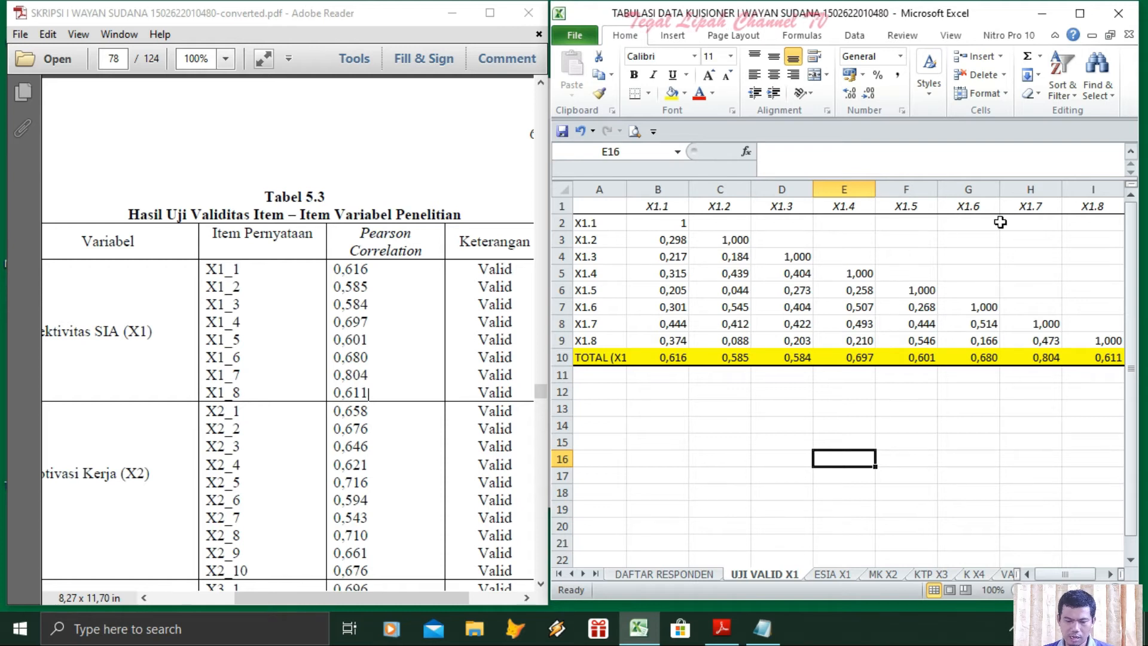
Step: Find the Y item results in Tabel 5.3 of the thesis PDF and open the VALID Y worksheet in Excel
left_click(425, 423)
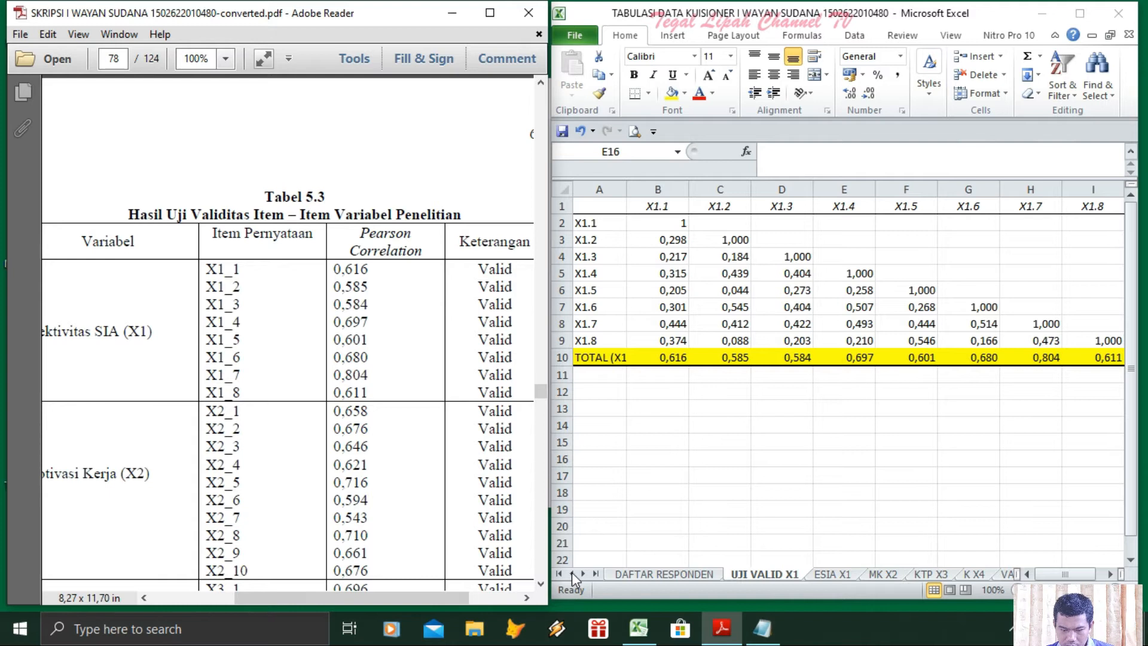
left_click(540, 584)
left_click(541, 584)
scroll(457, 389, "down", 10)
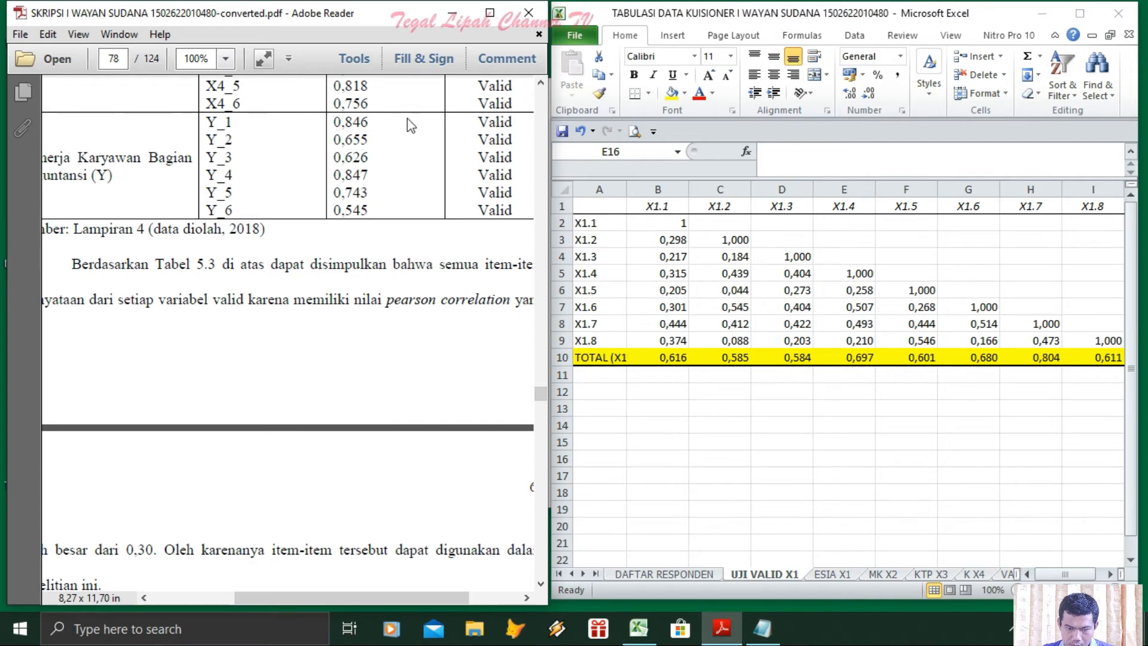
left_click(1008, 578)
left_click(1004, 575)
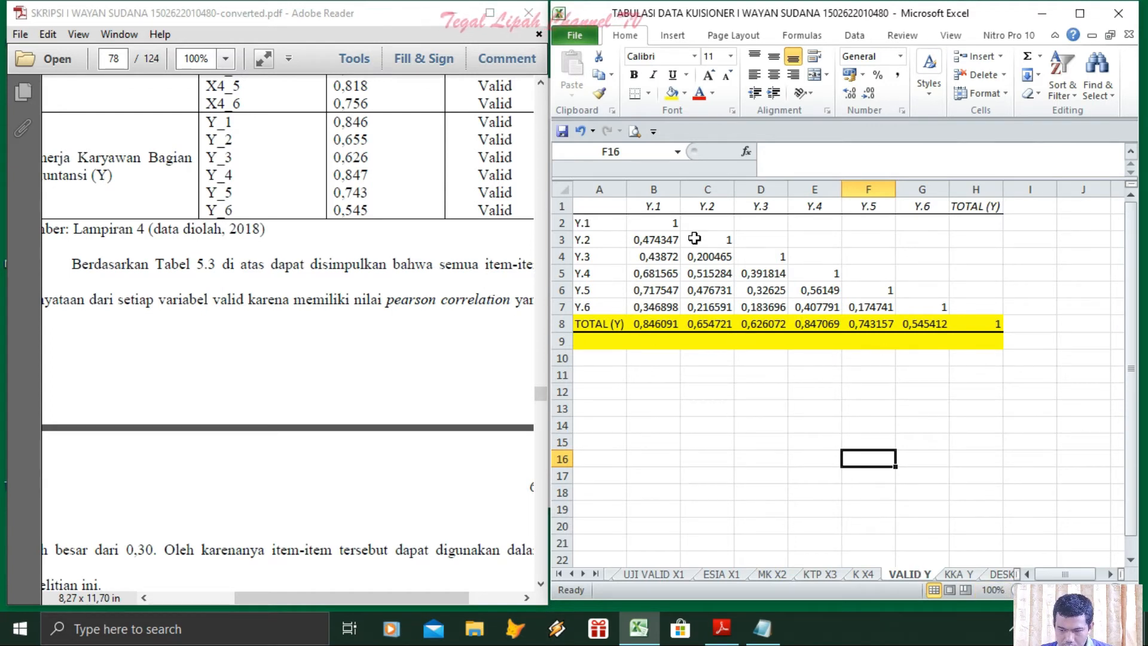
Step: Format B3:H9 of the VALID Y worksheet to three decimal places and show the sheet beside the thesis PDF
left_click_drag(661, 239, 977, 342)
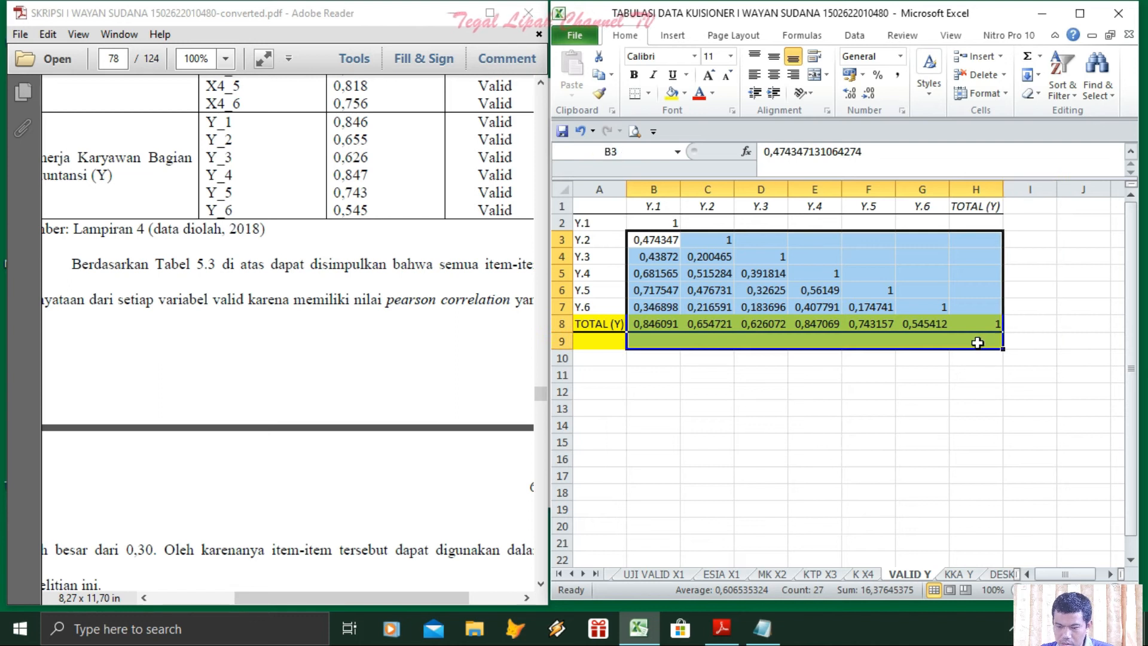
left_click(1079, 13)
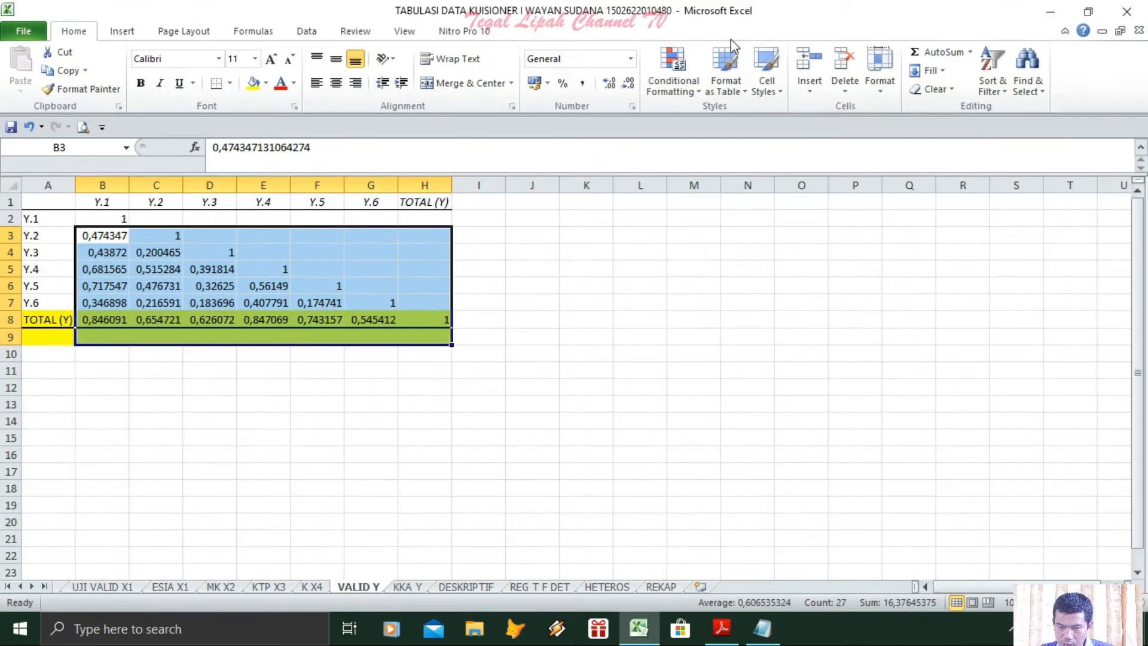
left_click(614, 85)
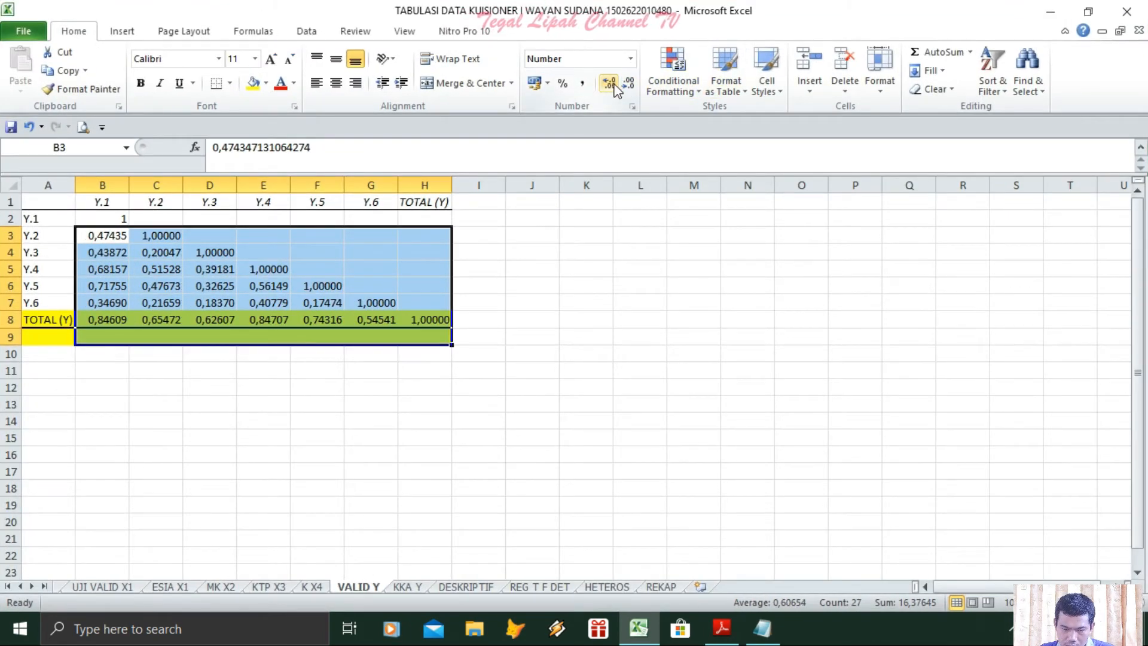
left_click(611, 84)
left_click(615, 86)
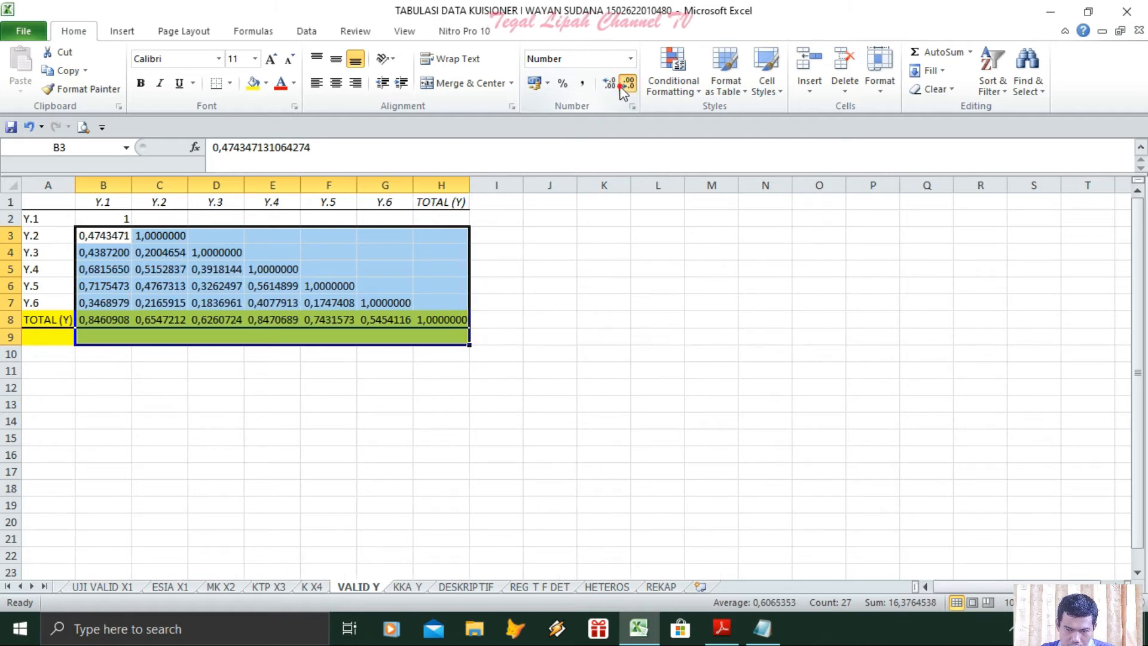
left_click(621, 86)
left_click(621, 86)
left_click(621, 86)
left_click(621, 86)
left_click(622, 86)
left_click(611, 85)
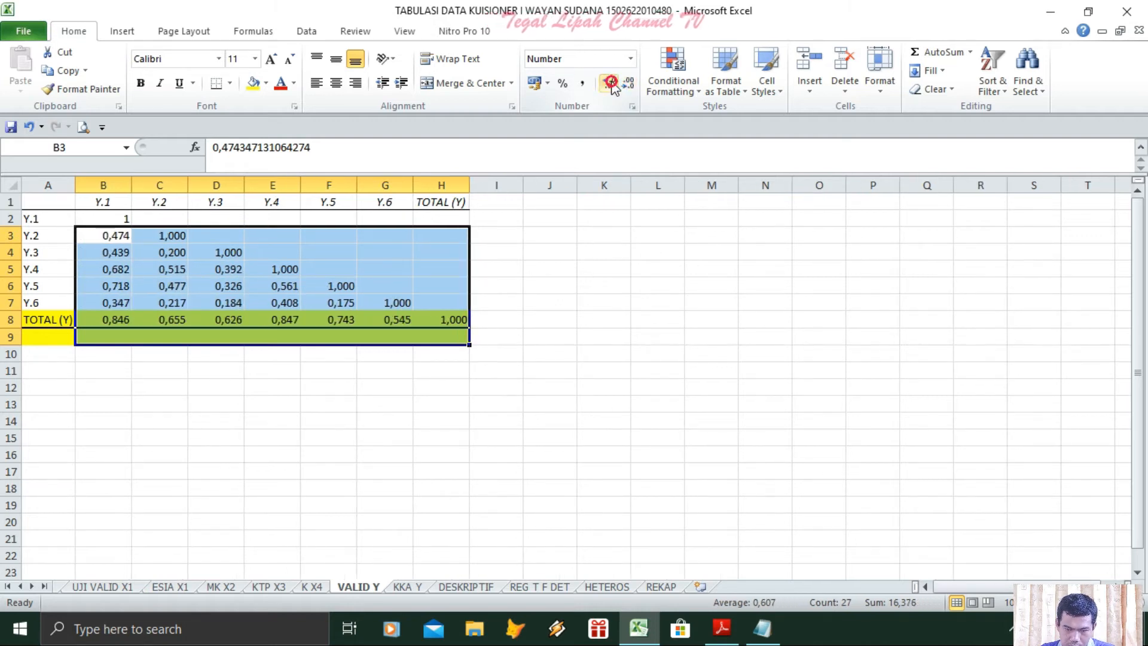
key("alt+Tab")
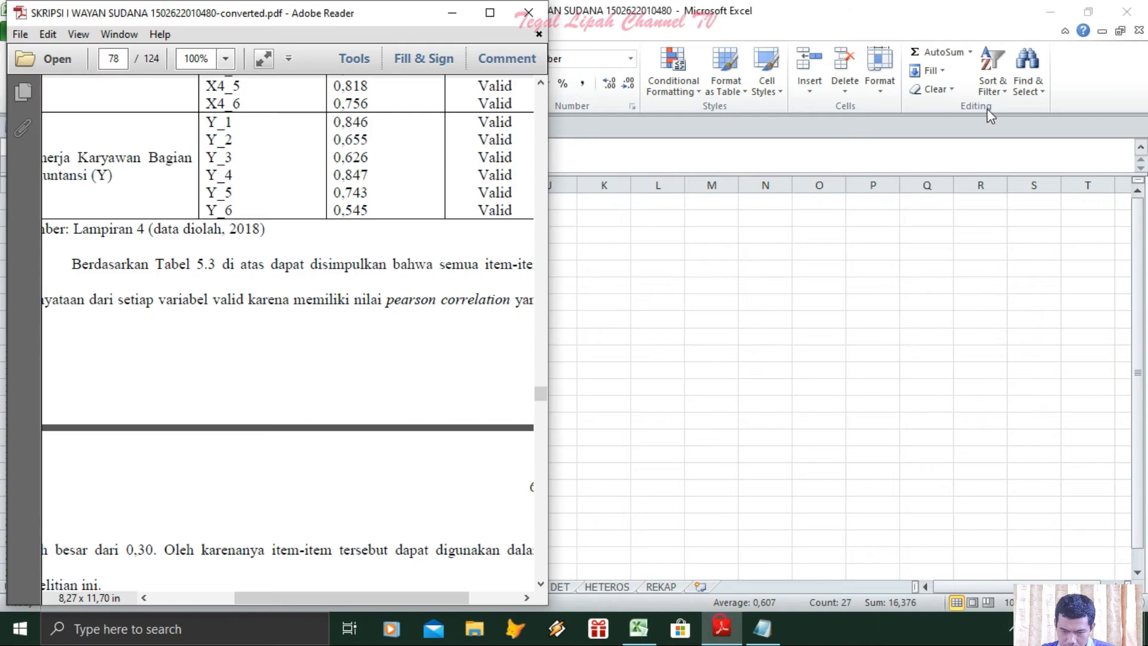
left_click(1088, 12)
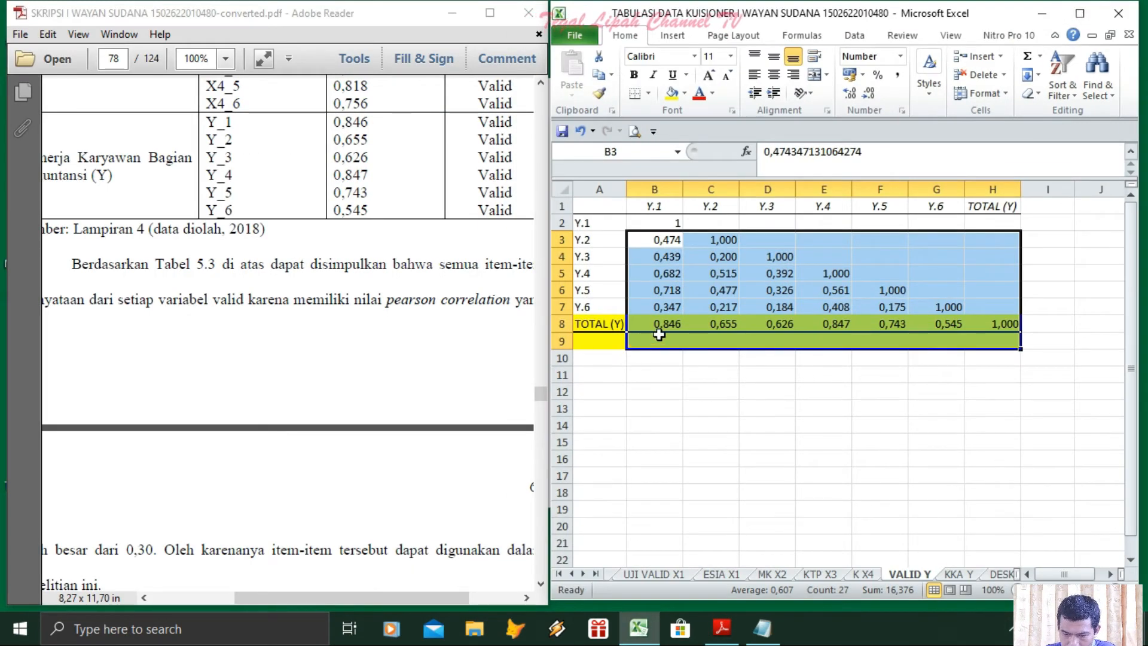
Step: Compare the TOTAL (Y) correlations of items Y.1 to Y.6 with the thesis's Pearson correlations
left_click(658, 335)
left_click(730, 339)
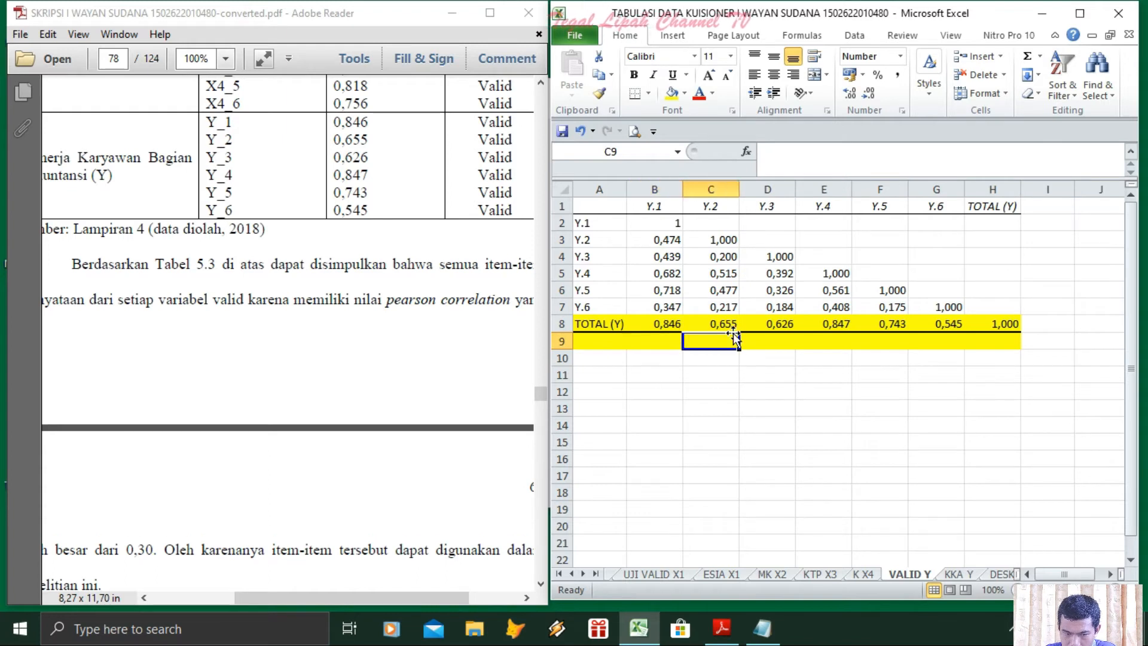
left_click(783, 340)
left_click(827, 326)
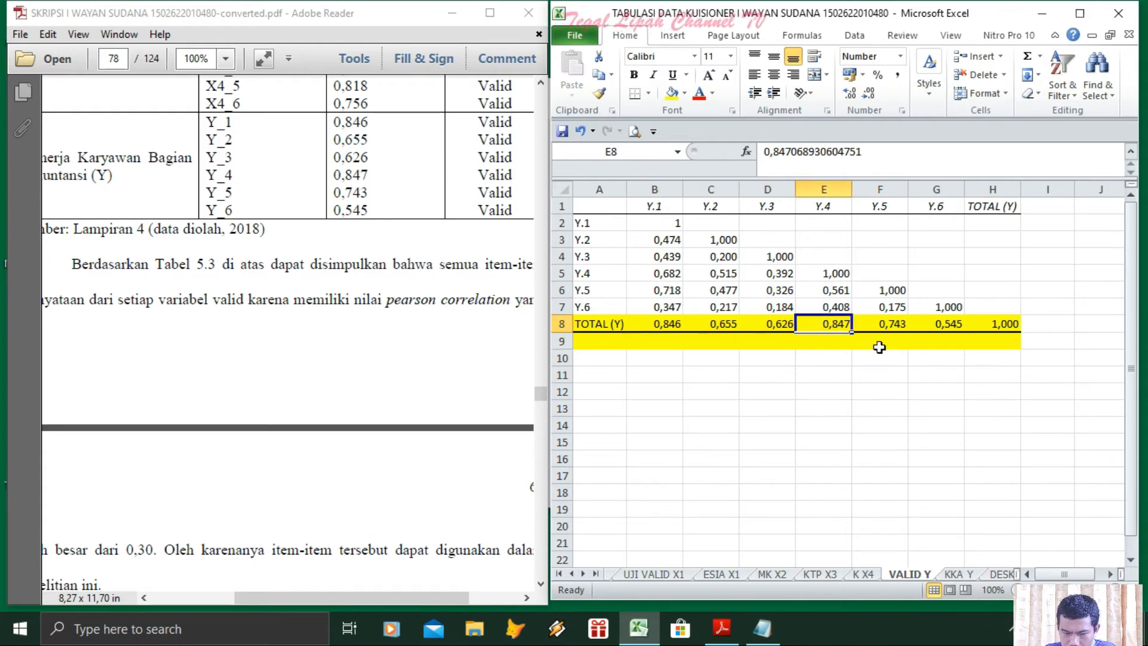
left_click(947, 331)
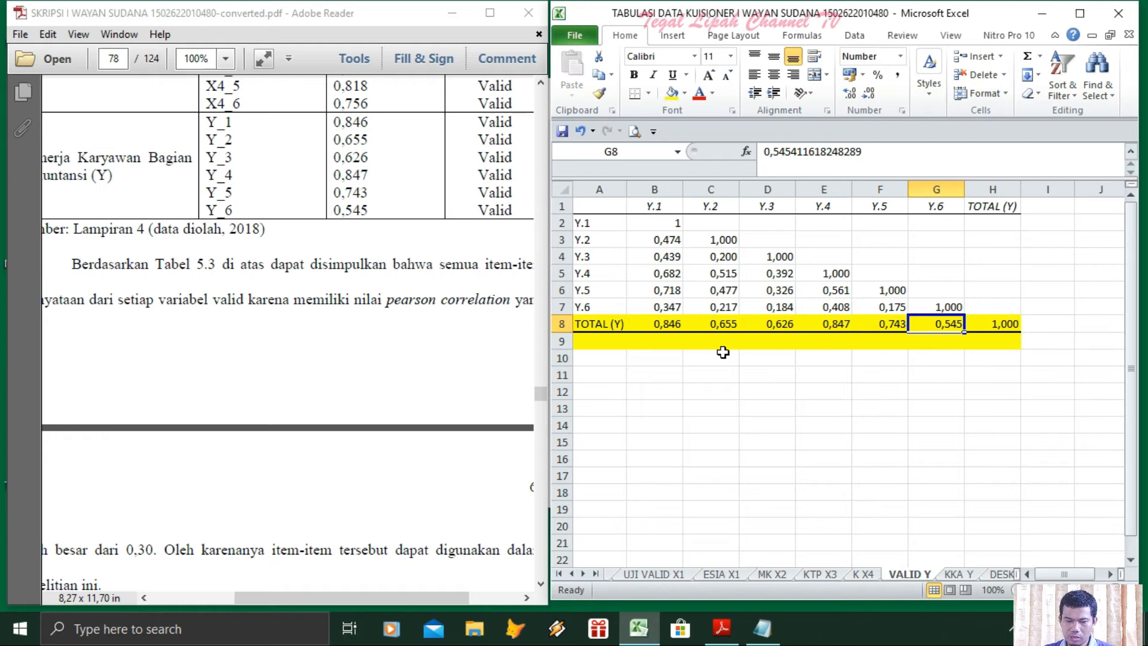
Step: Check the test list in Notepad and find the Gambar 5.1 descriptive statistics table in the thesis PDF
left_click(760, 629)
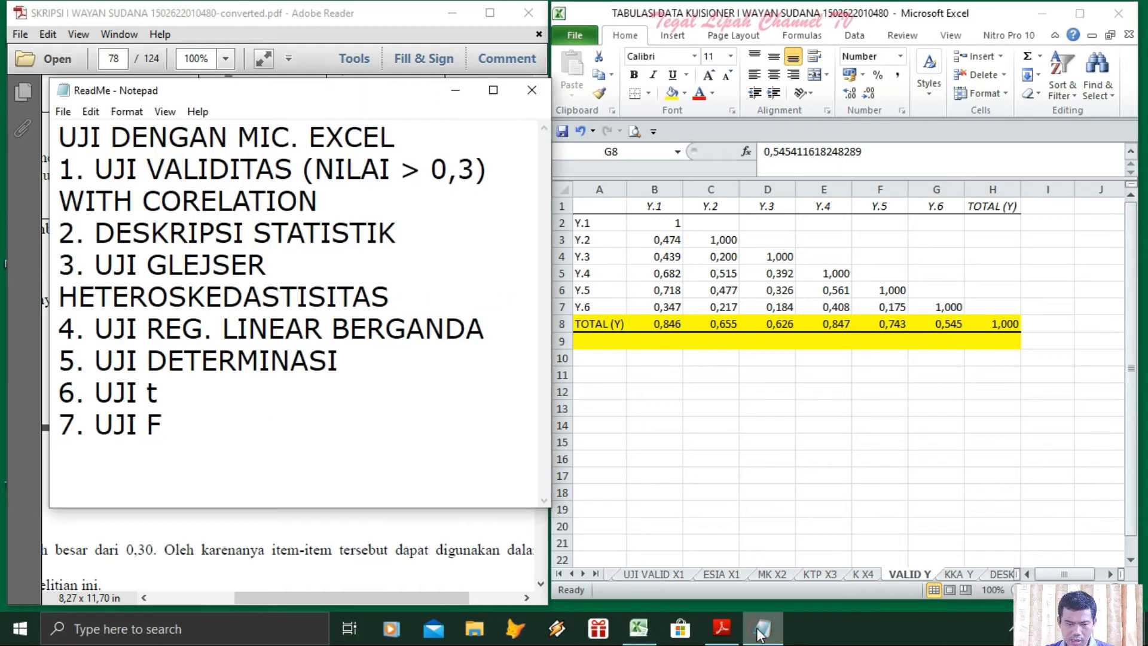
left_click(760, 629)
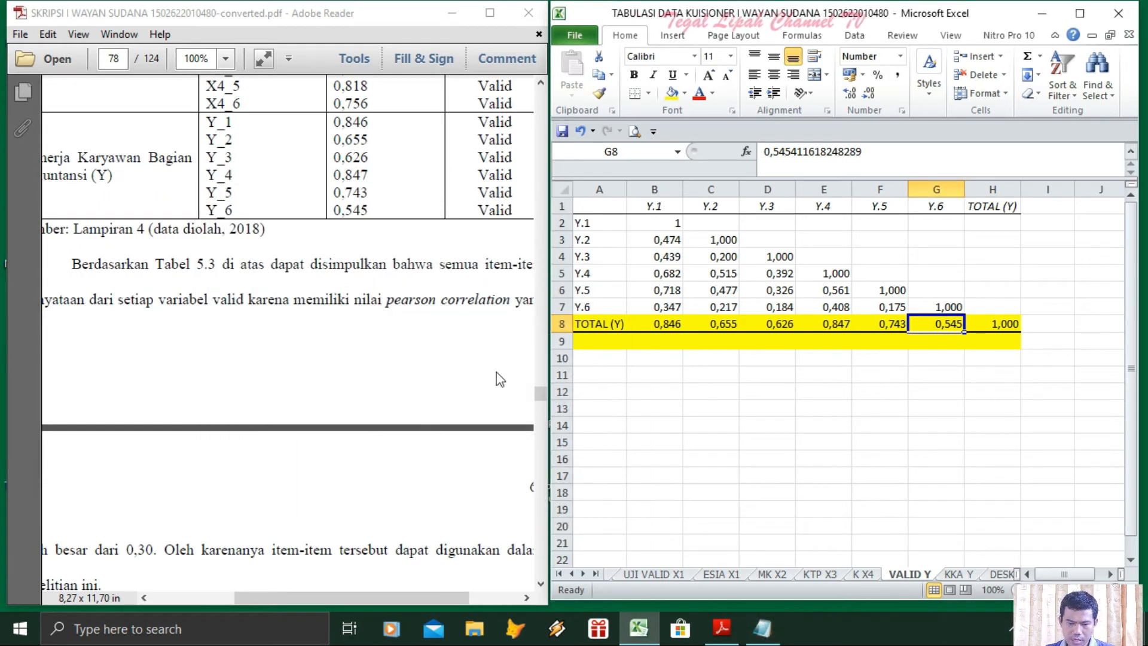
left_click(540, 368)
mouse_move(542, 391)
left_mouse_down()
mouse_move(547, 367)
mouse_move(555, 386)
left_mouse_up()
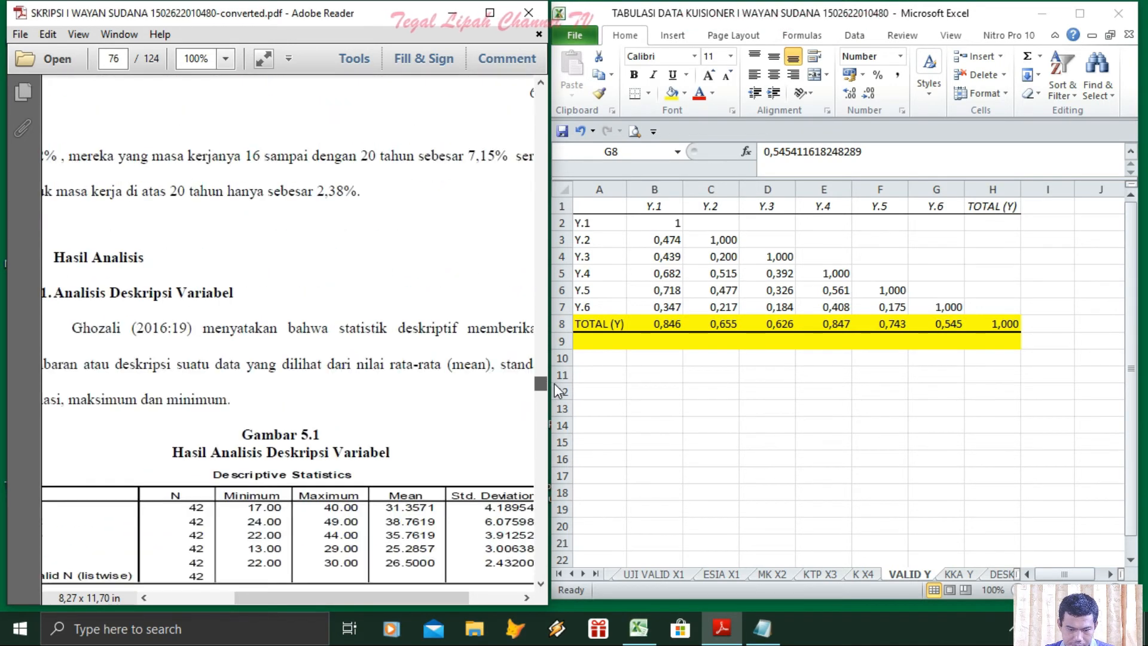
scroll(444, 449, "down", 2)
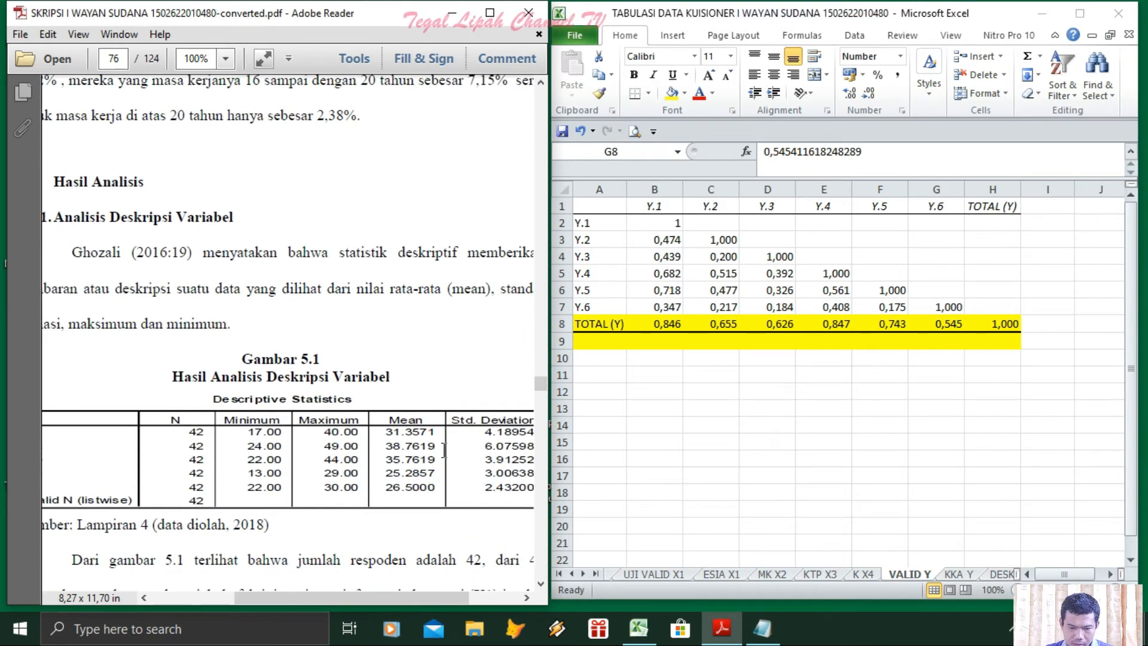
left_click(526, 598)
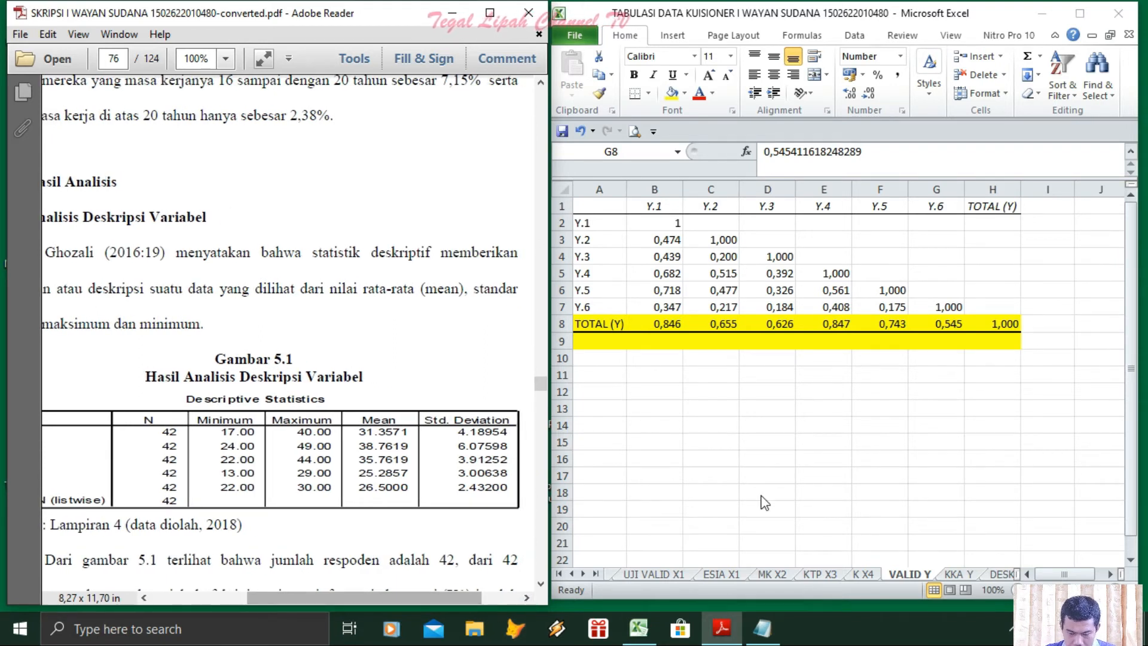
Step: Open the DESKRIPTIF worksheet beside Gambar 5.1 in the thesis PDF and highlight the TOTAL X1 statistics in B3:B18
left_click(999, 574)
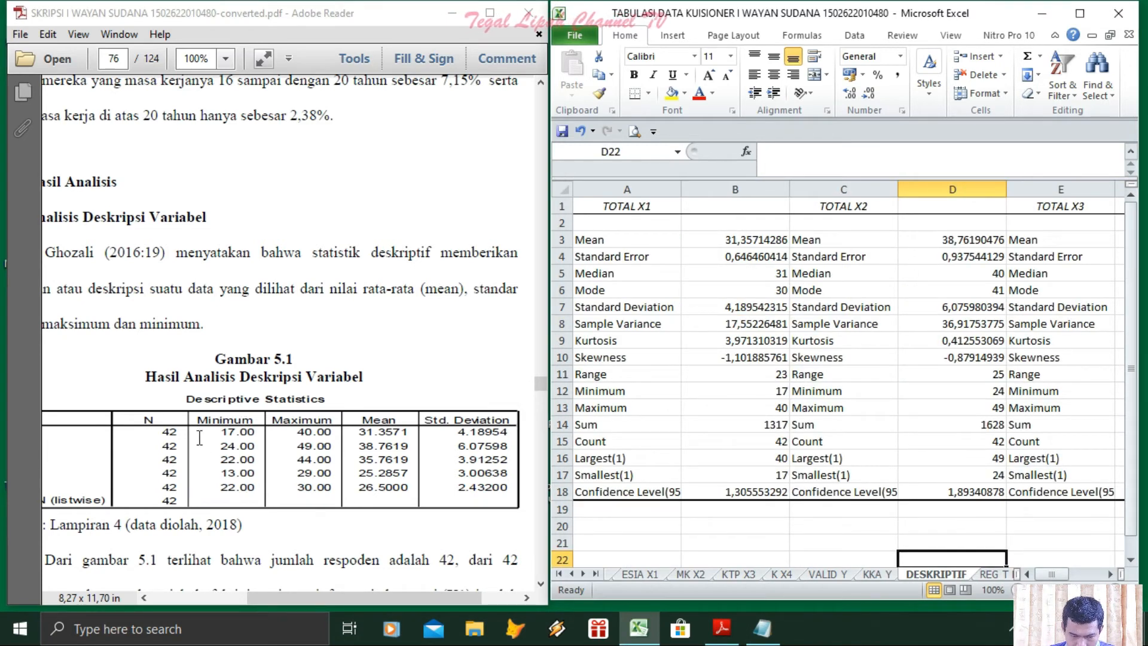
left_click(136, 473)
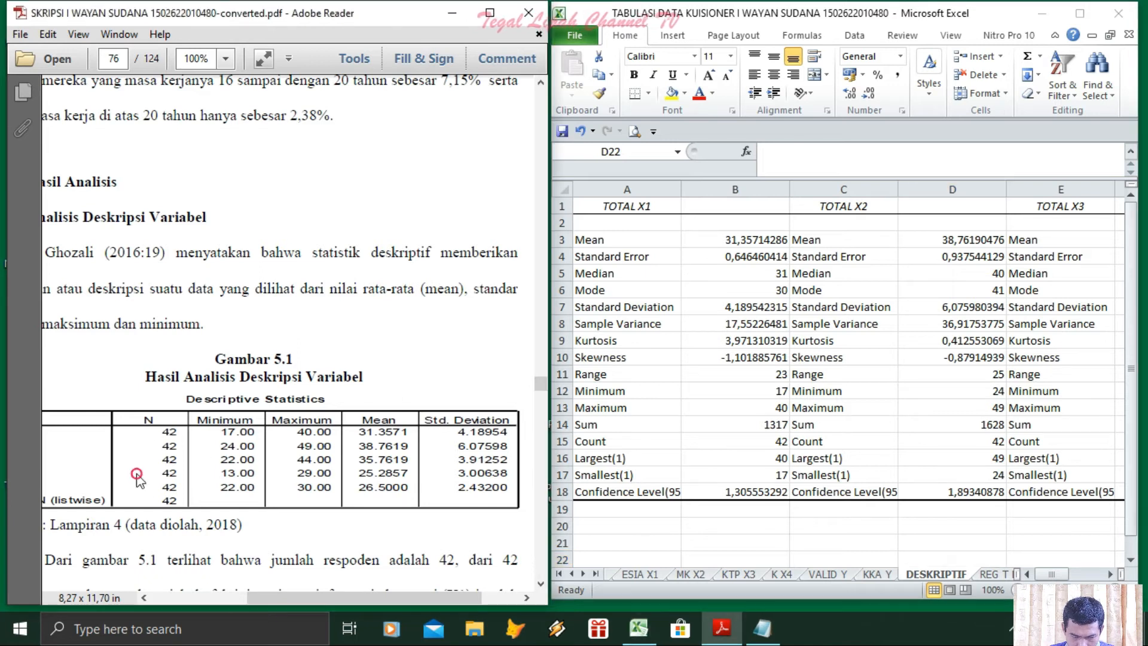
scroll(141, 480, "left", 2)
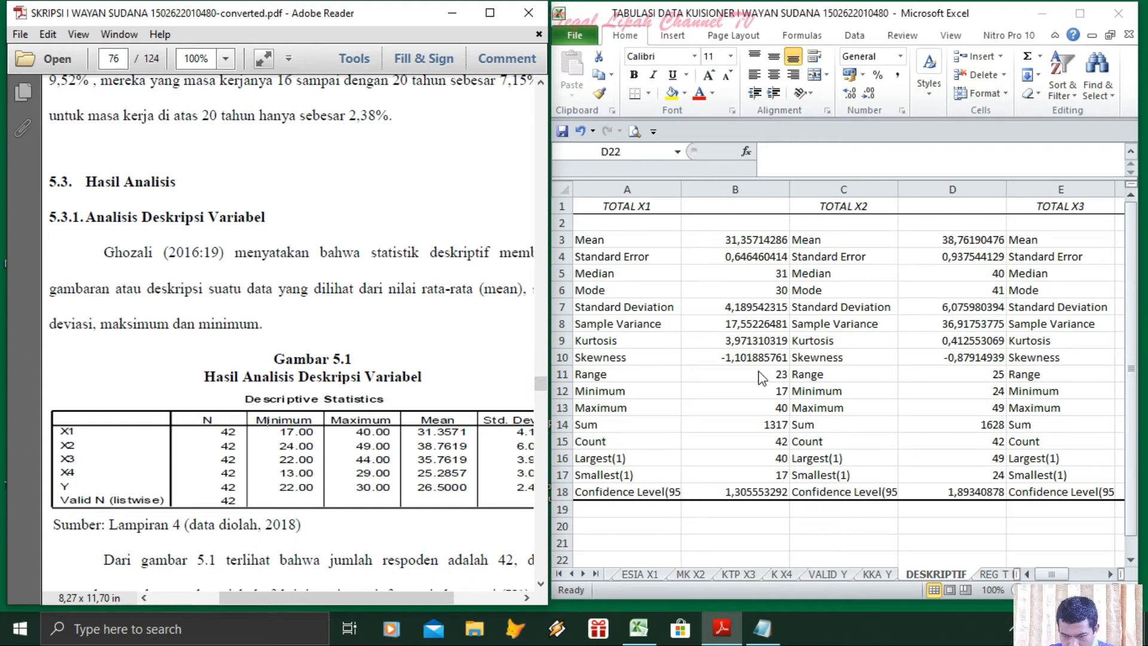
left_click(764, 396)
left_click_drag(737, 240, 735, 492)
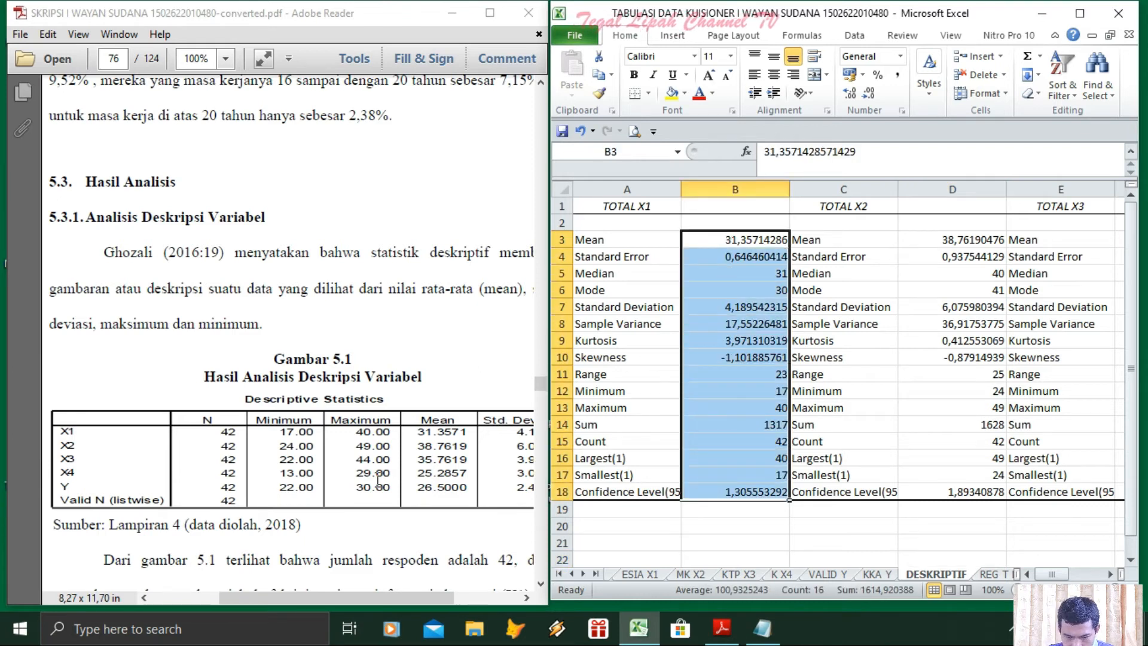
Step: Compare the TOTAL X1 maximum, mean and standard deviation with the X1 row of Gambar 5.1
left_click(775, 409)
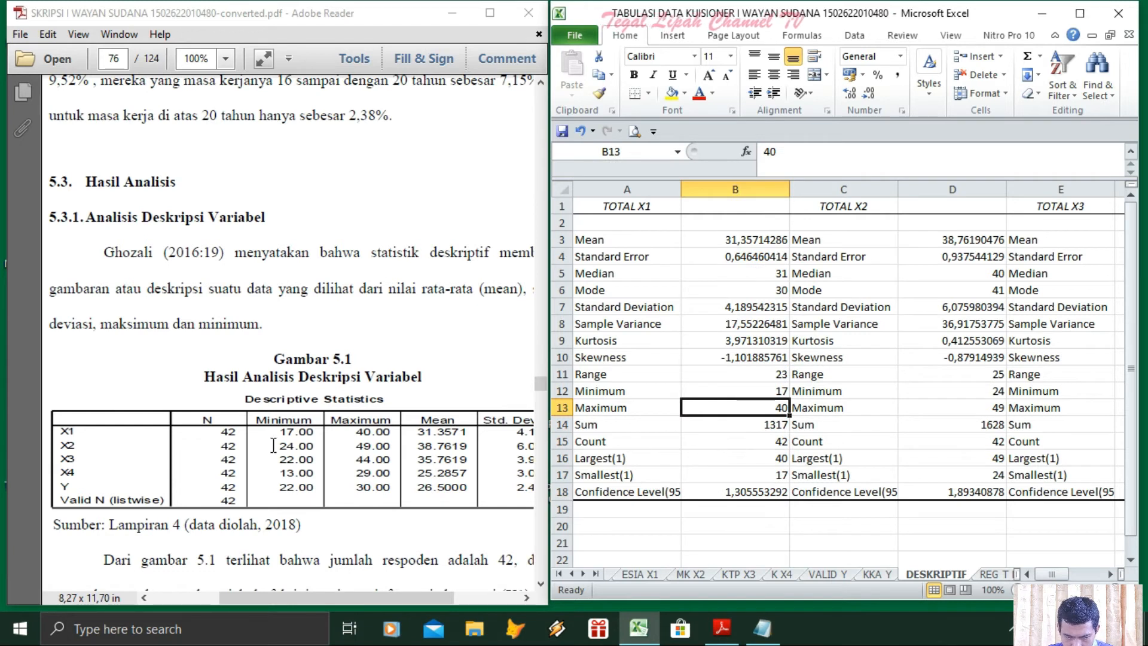
left_click(360, 435)
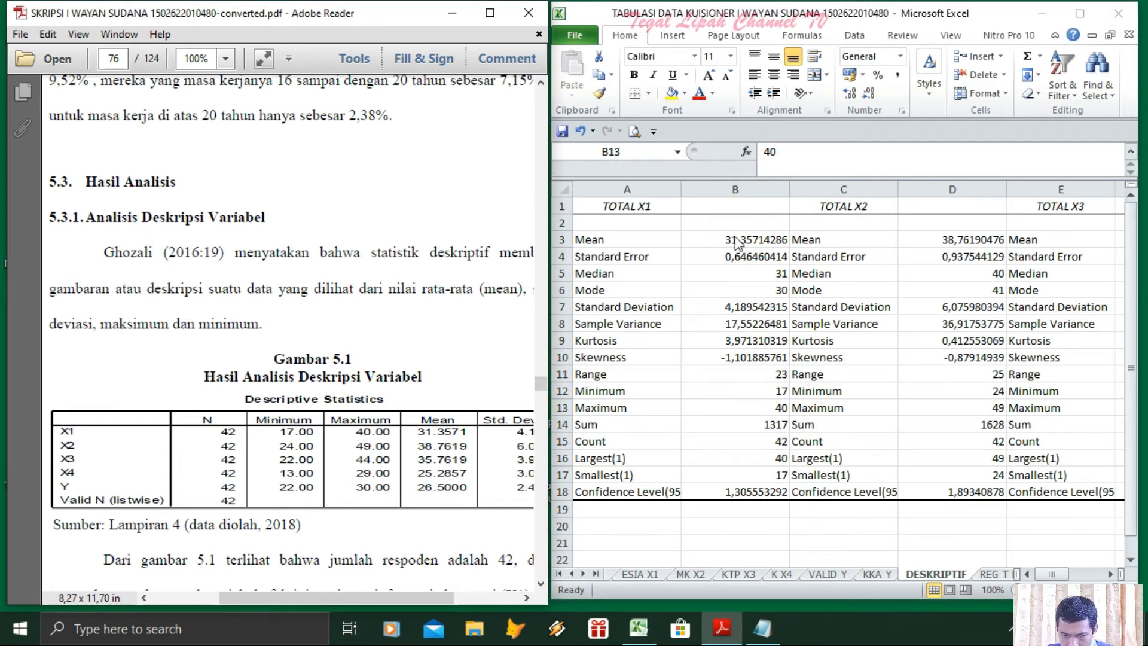
left_click(756, 240)
left_click(757, 240)
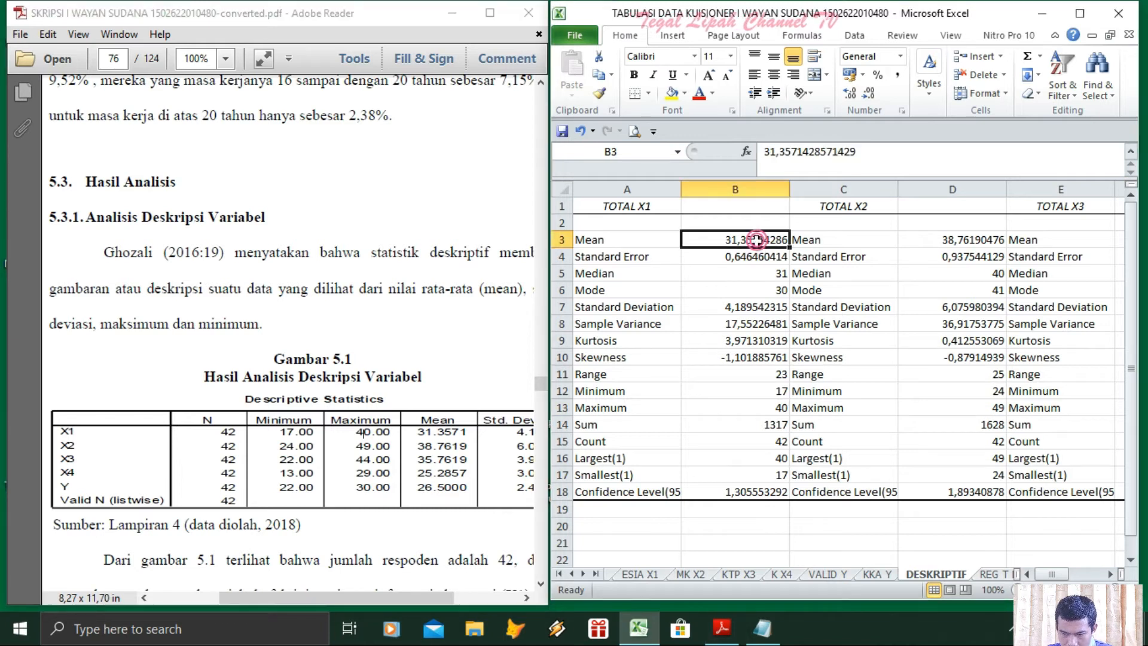
left_click(419, 437)
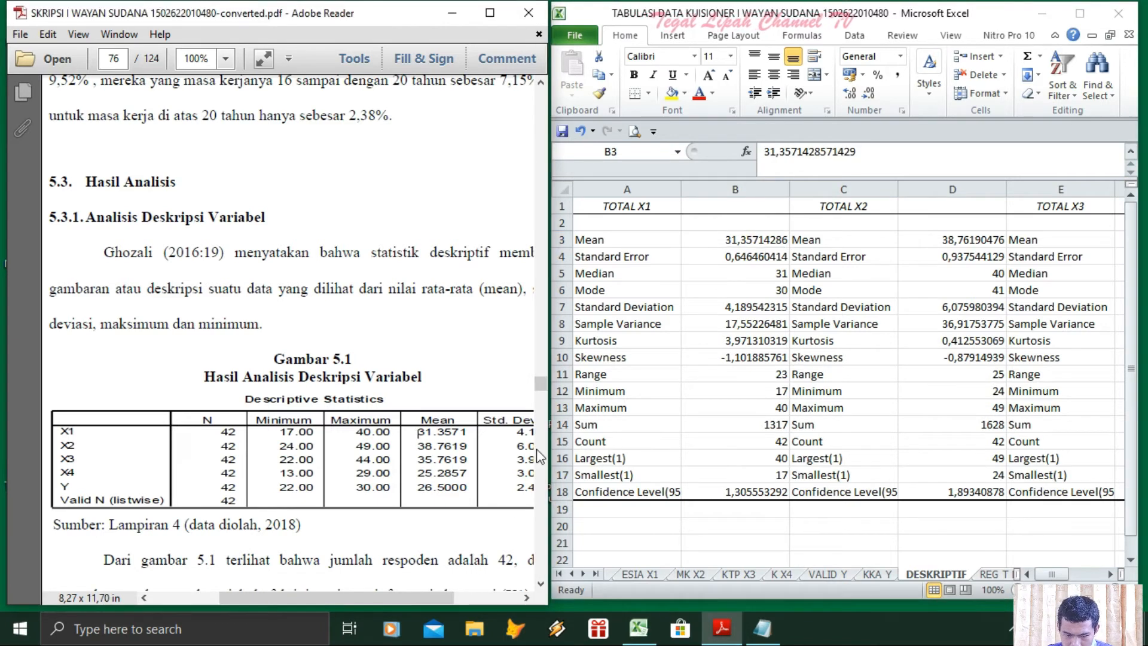
left_click(524, 599)
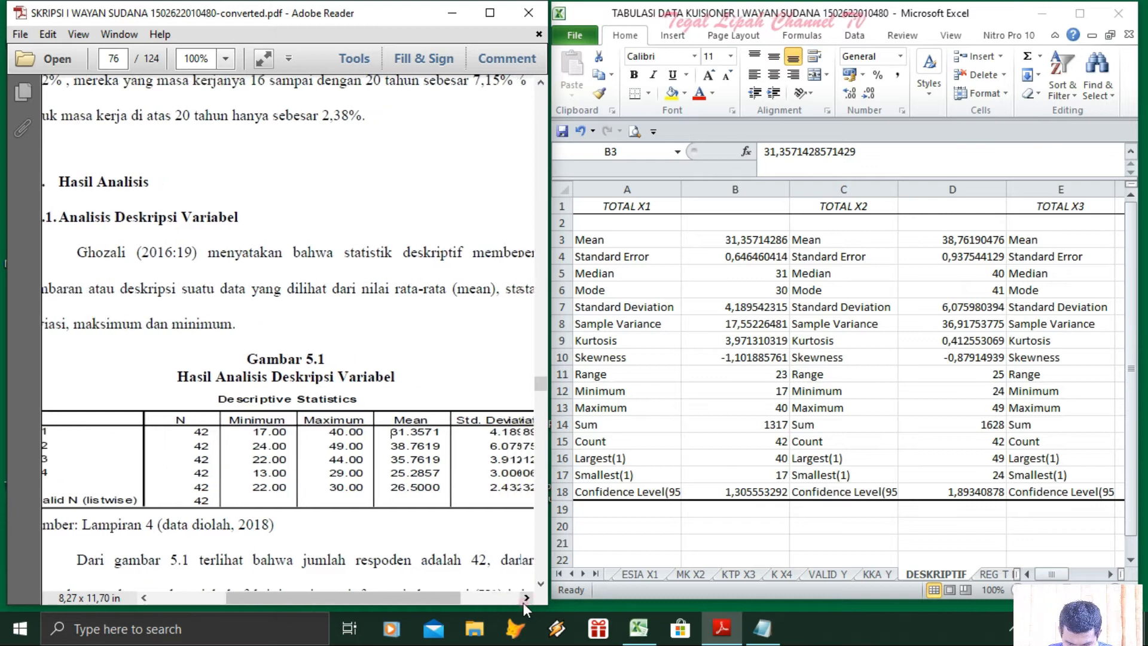
left_click(524, 599)
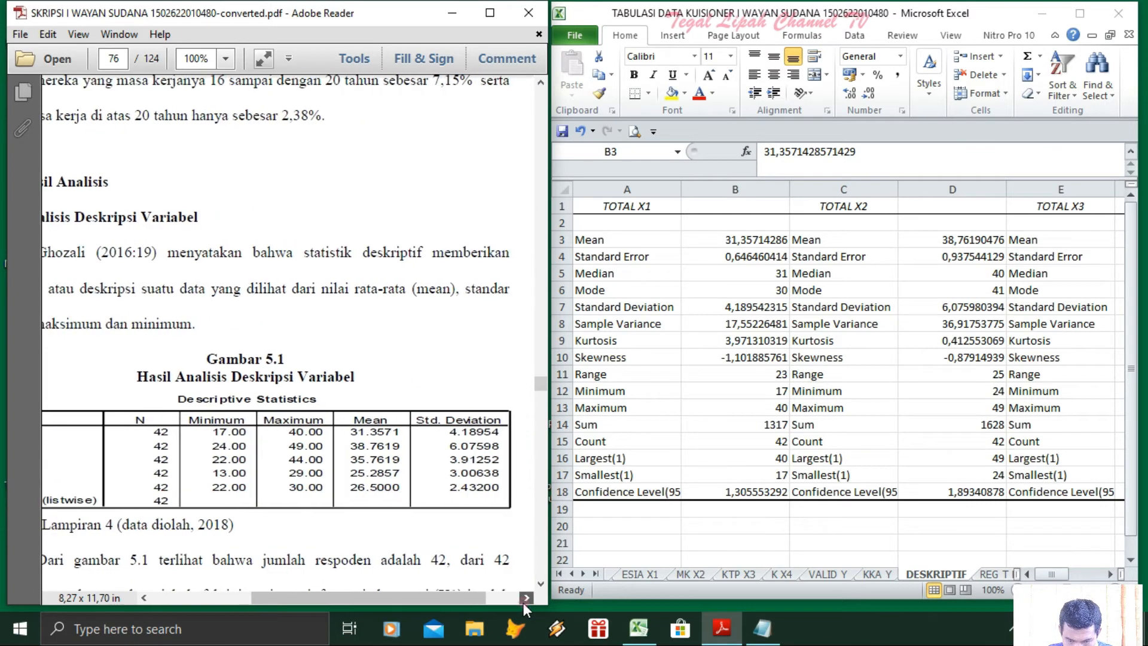
left_click(728, 309)
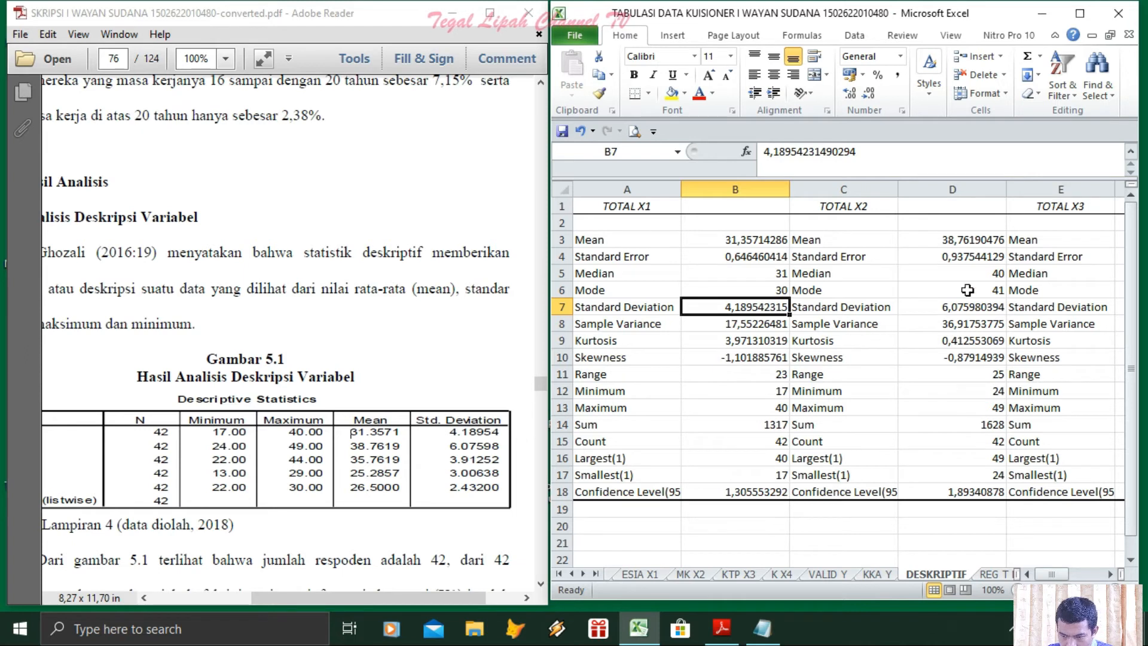
Step: Compare the TOTAL X2 count, minimum, maximum and mean with the X2 row of Gambar 5.1
left_click(988, 444)
left_click(988, 396)
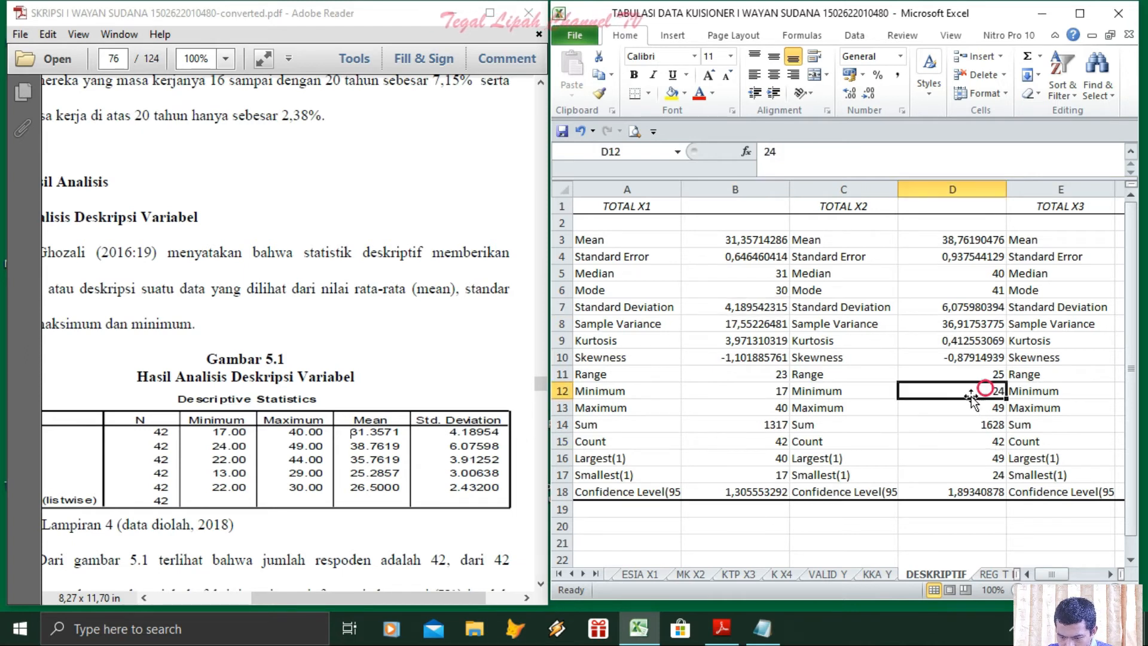
left_click(963, 409)
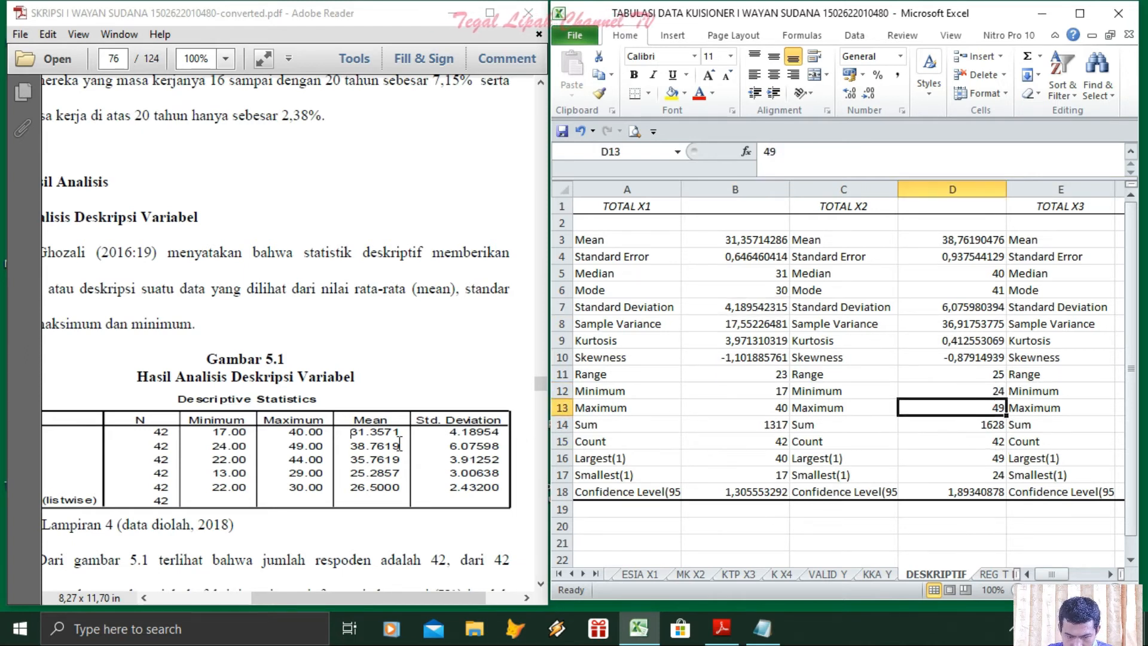
left_click(271, 436)
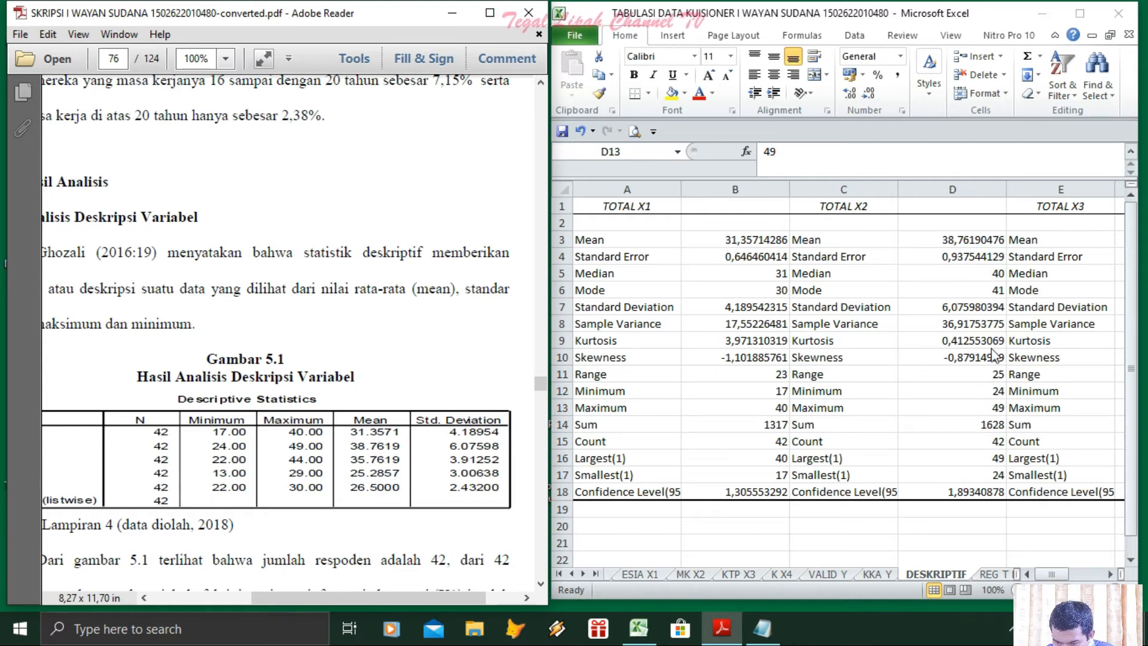
left_click(965, 239)
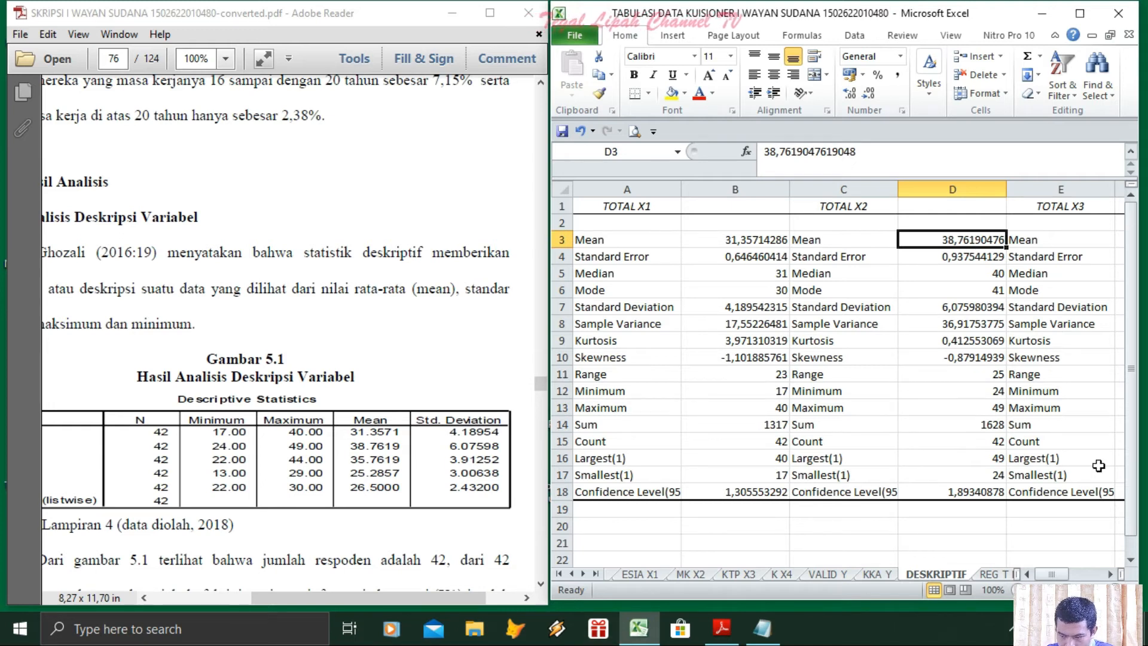
Step: Compare the TOTAL X3 minimum, mean and standard deviation with the X3 row of Gambar 5.1
key("Right")
key("Right")
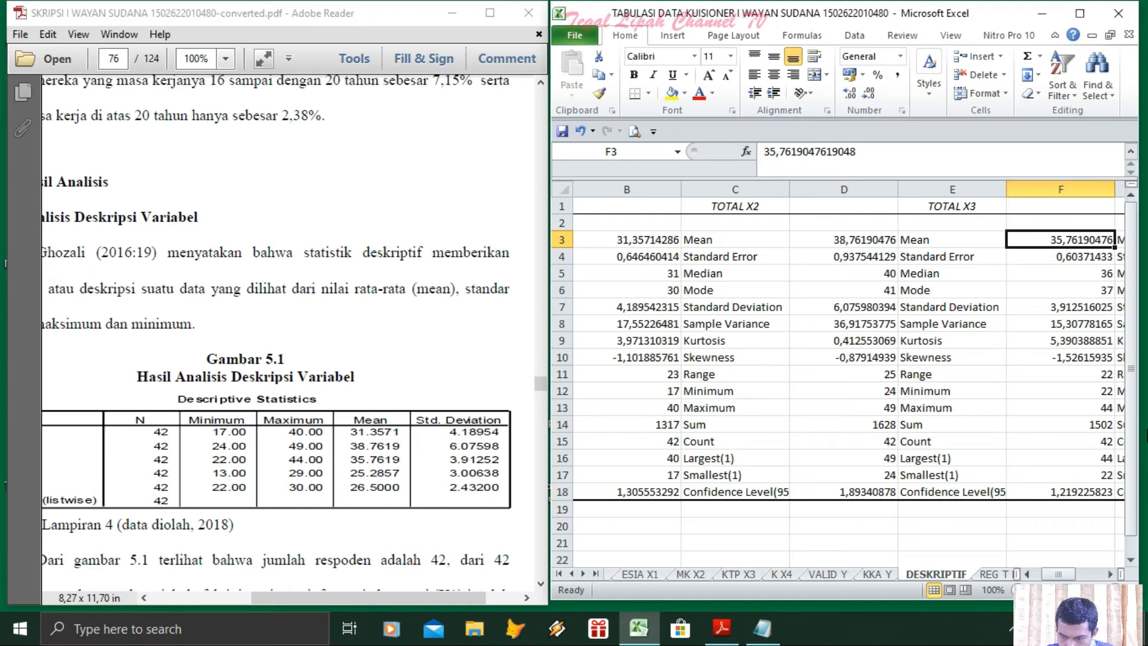
left_click(1103, 393)
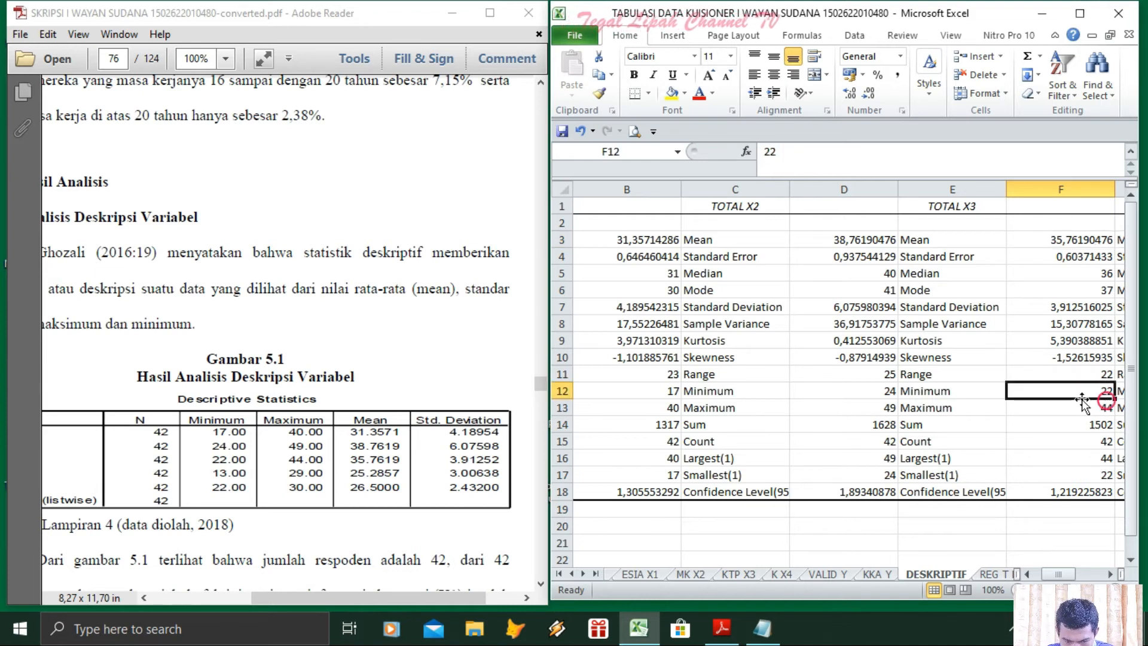
left_click(294, 459)
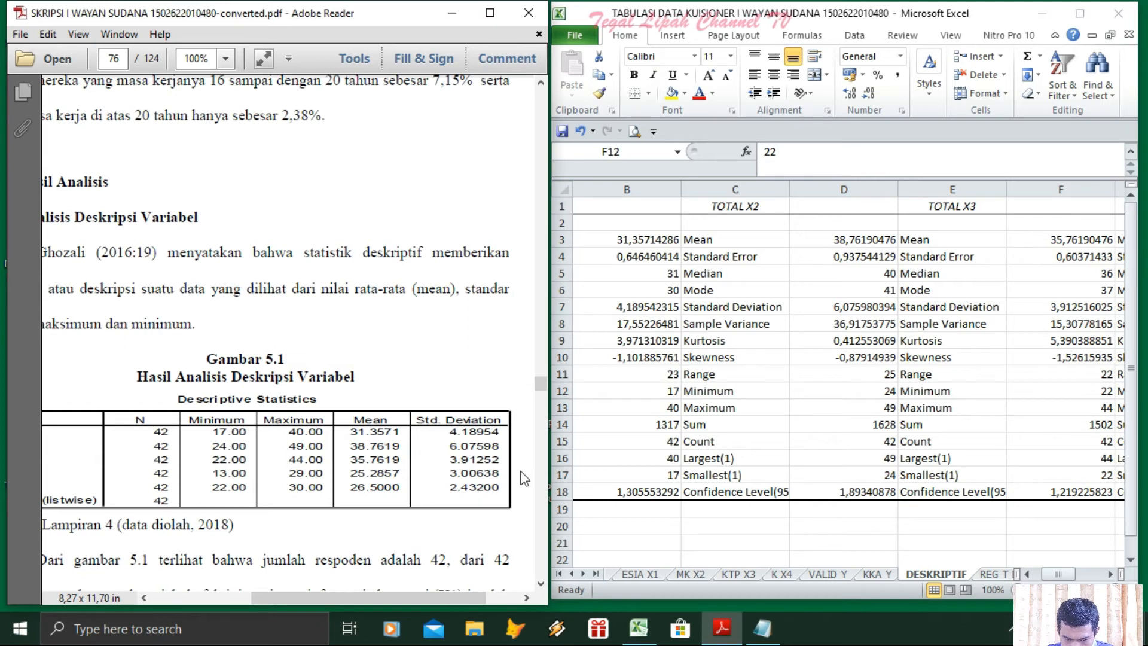
left_click(1067, 240)
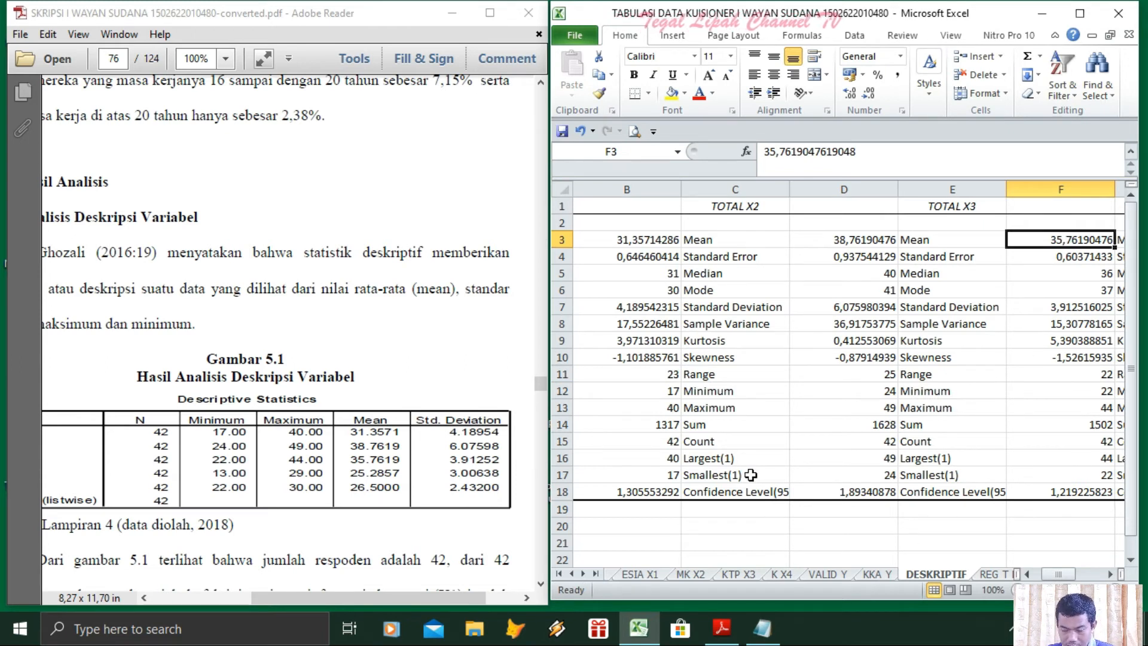
left_click(1074, 306)
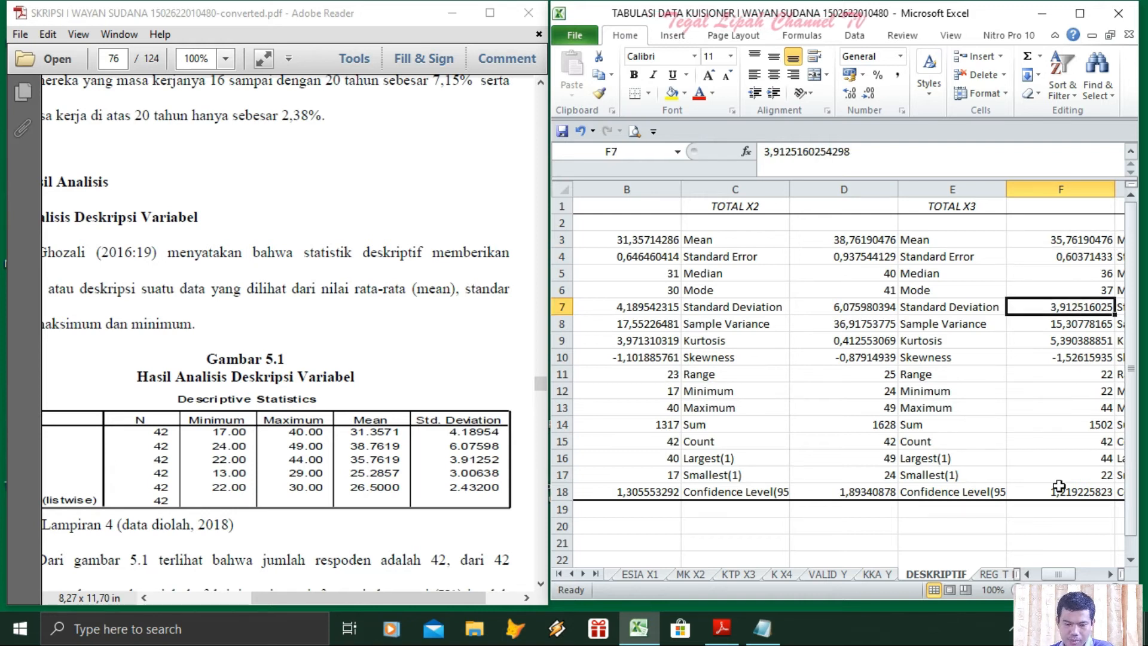
Step: Check the test list in Notepad and find the Gambar 5.4 Glejser heteroscedasticity table in the thesis PDF
left_click(774, 628)
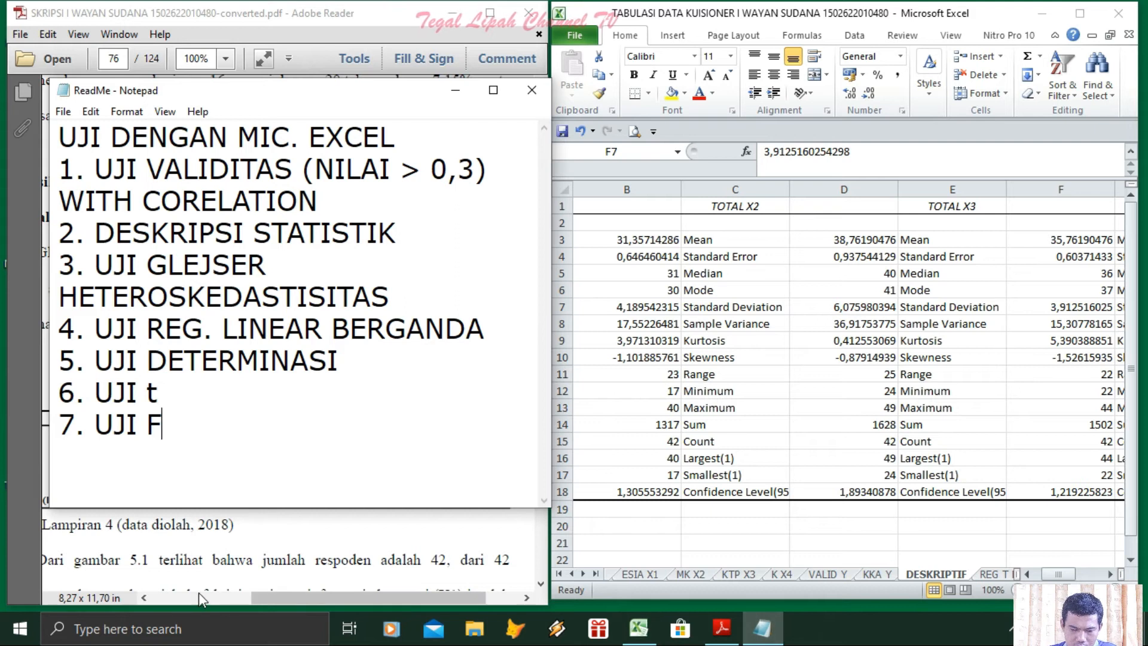
left_click(257, 541)
left_click(541, 584)
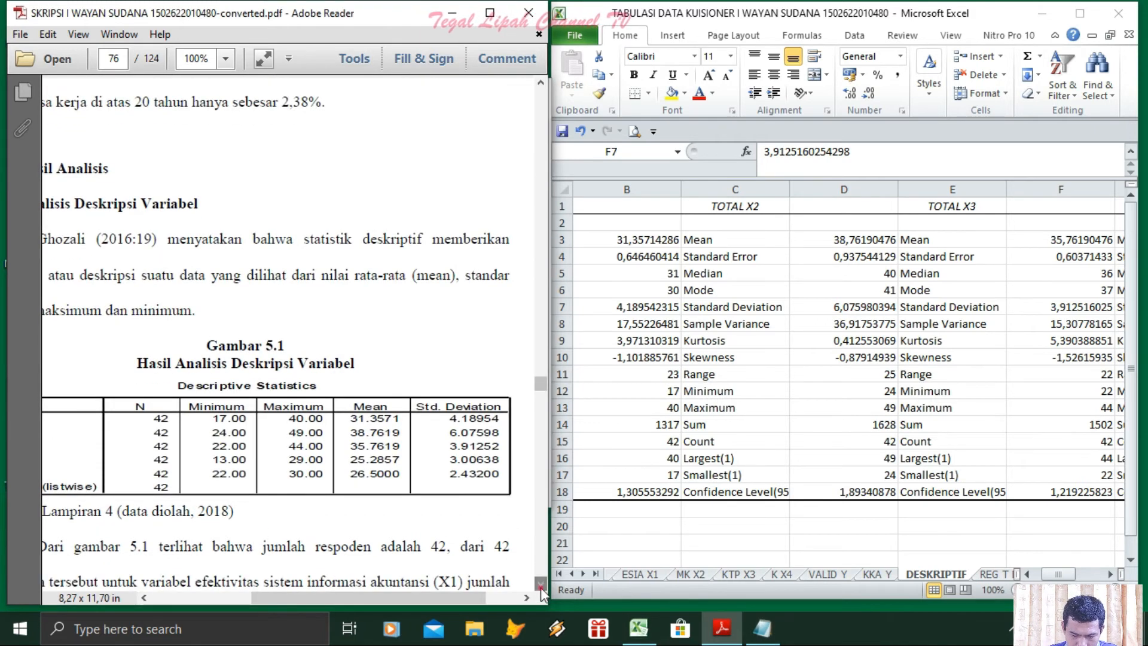
left_click(542, 524)
left_click(543, 524)
left_click(543, 524)
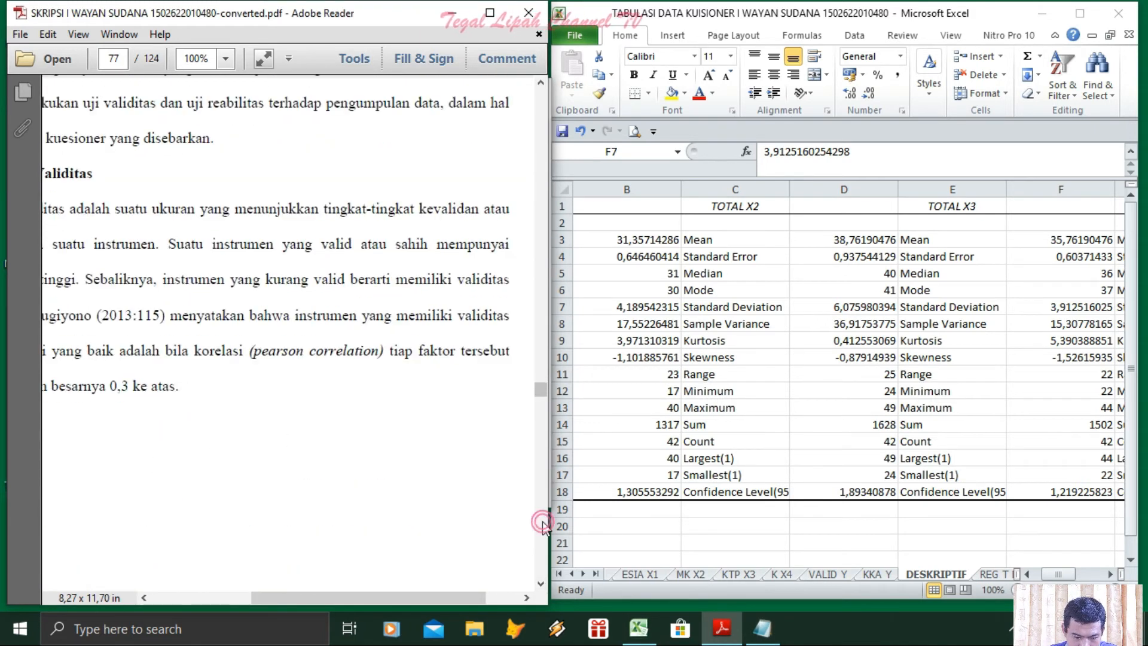
left_click(542, 521)
left_click(542, 522)
left_click(543, 521)
left_click(543, 521)
left_click(543, 521)
left_click(543, 521)
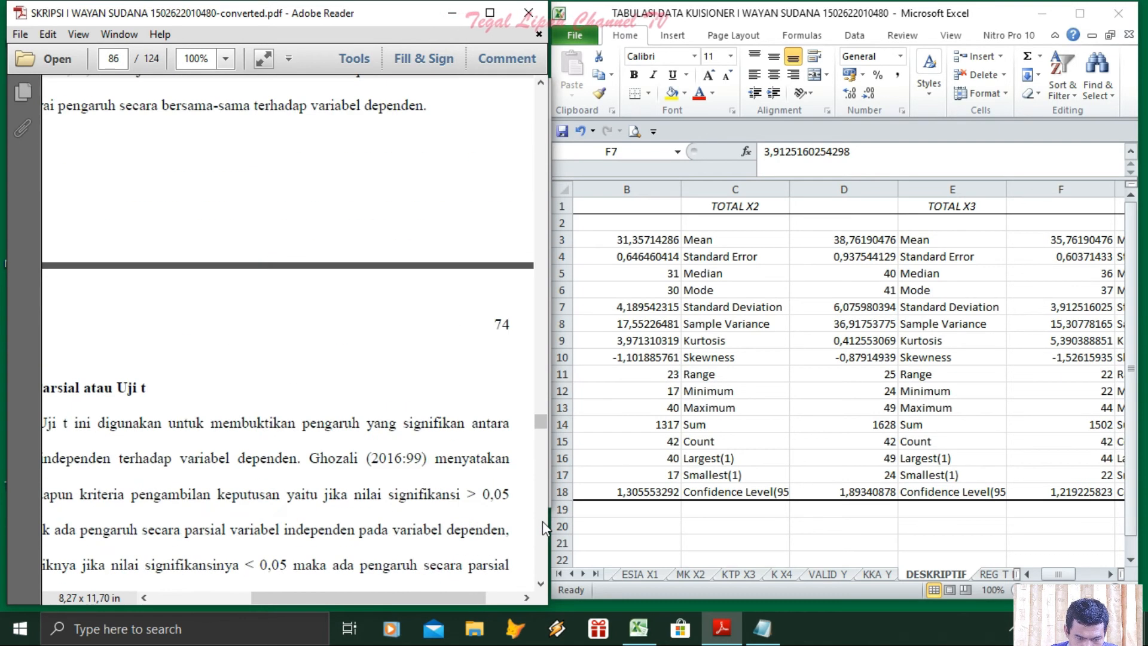
left_click(540, 407)
left_click(540, 392)
left_click(540, 392)
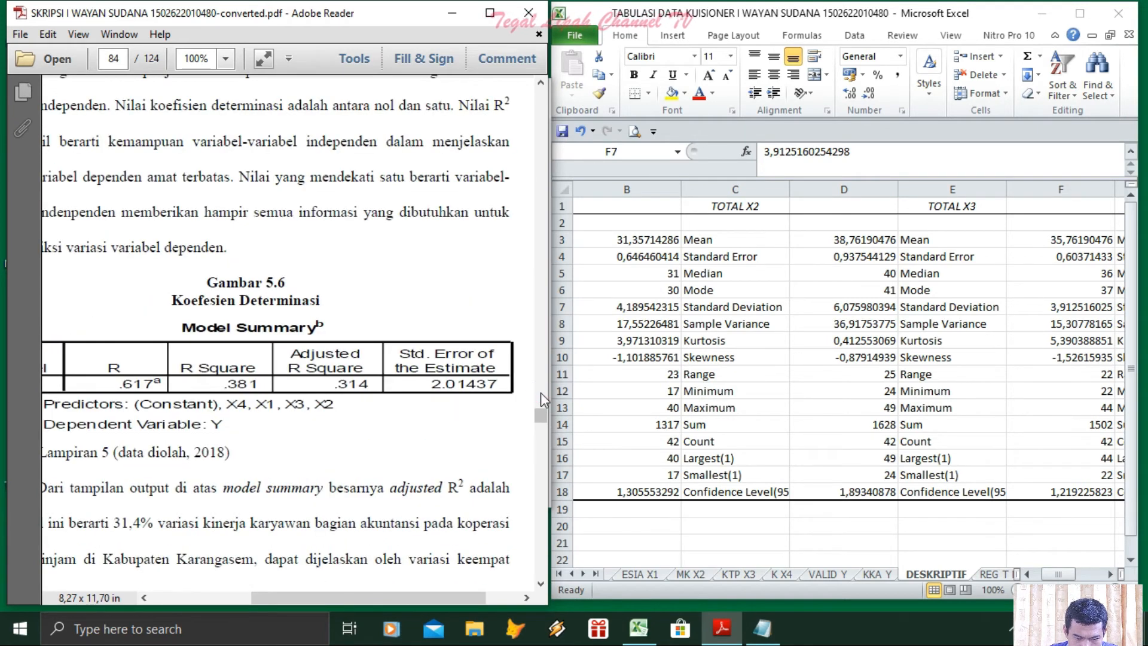
left_click(541, 392)
left_click(540, 392)
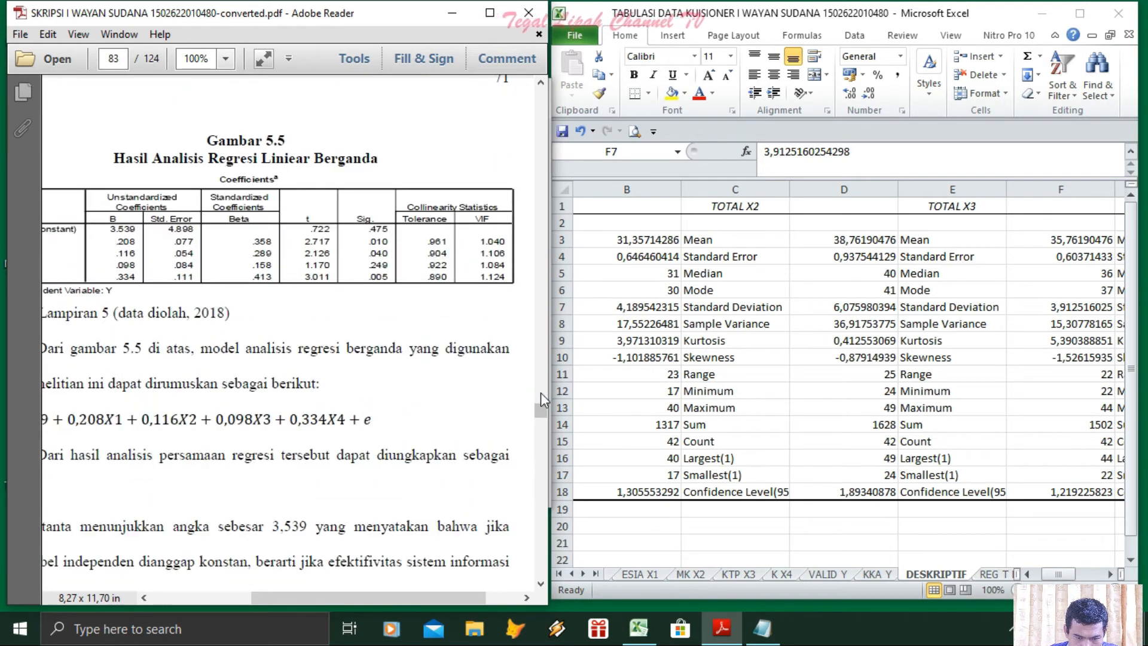
left_click(540, 392)
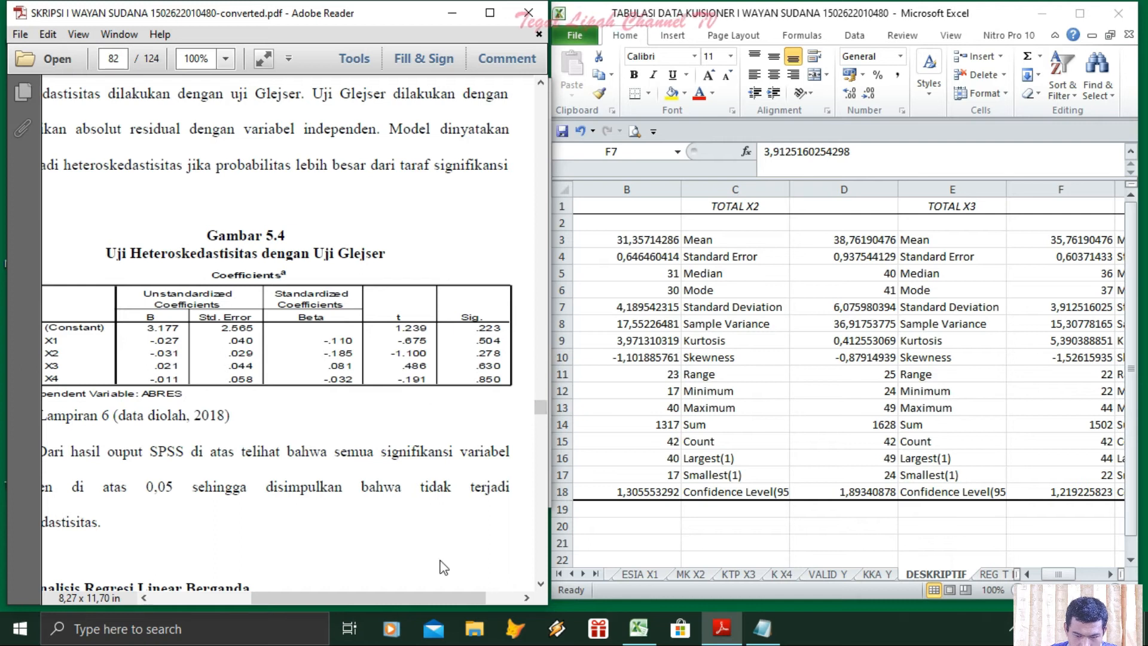
left_click_drag(253, 597, 256, 599)
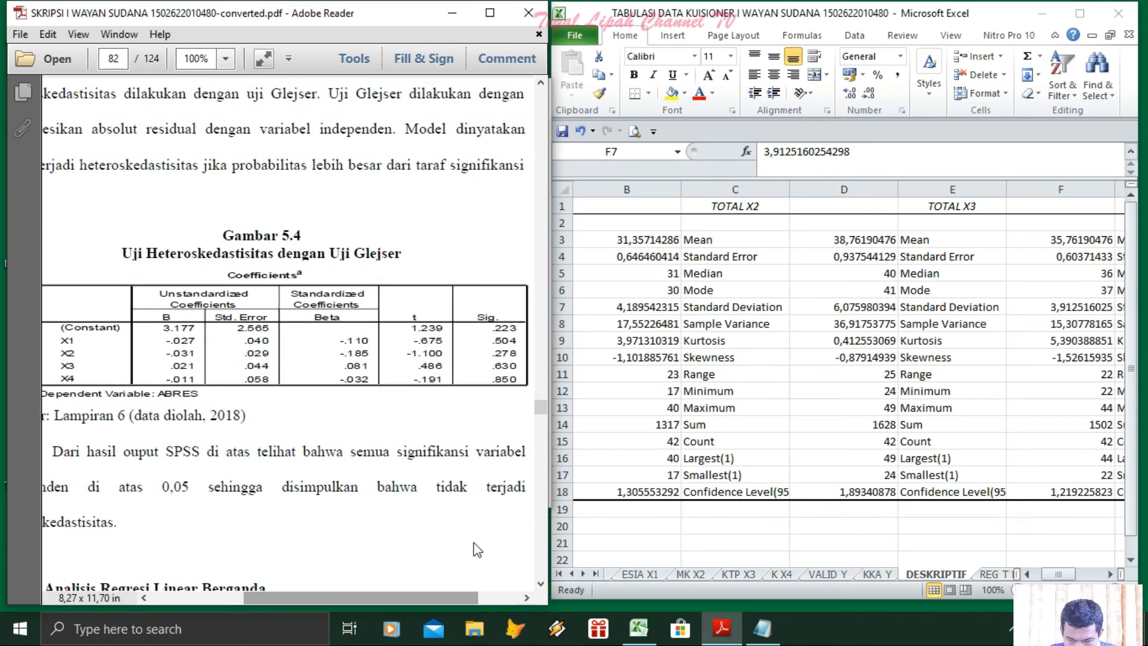
Step: Open the HETEROS worksheet in Excel and widen column E to examine the P-values of the regression coefficients
left_click(990, 579)
left_click(992, 574)
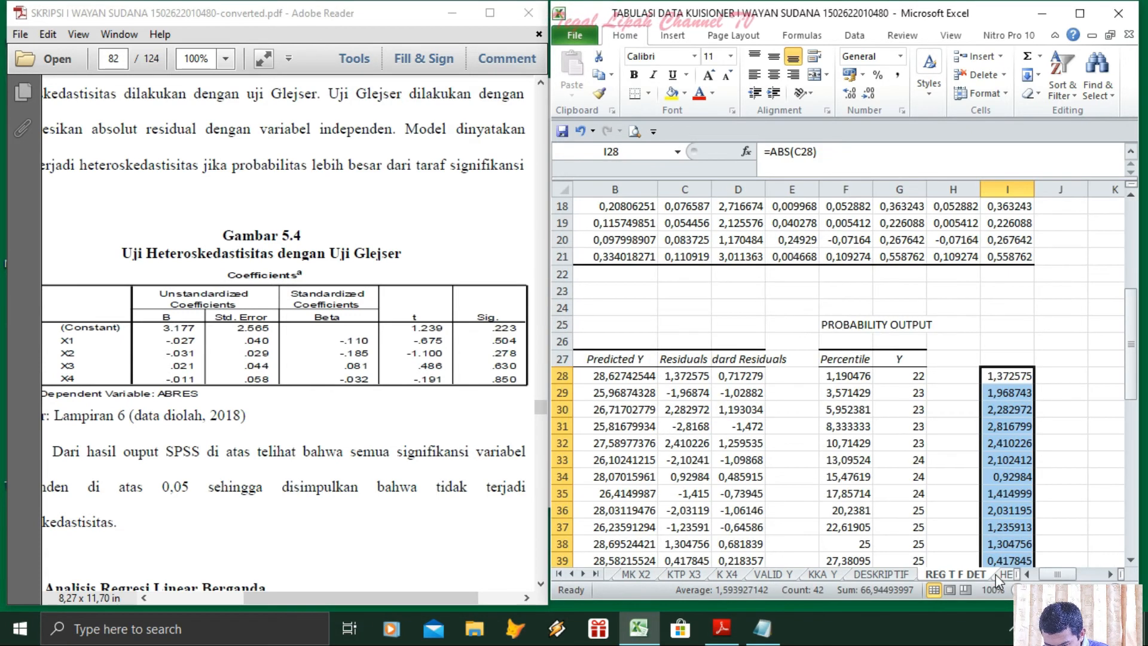
left_click(999, 575)
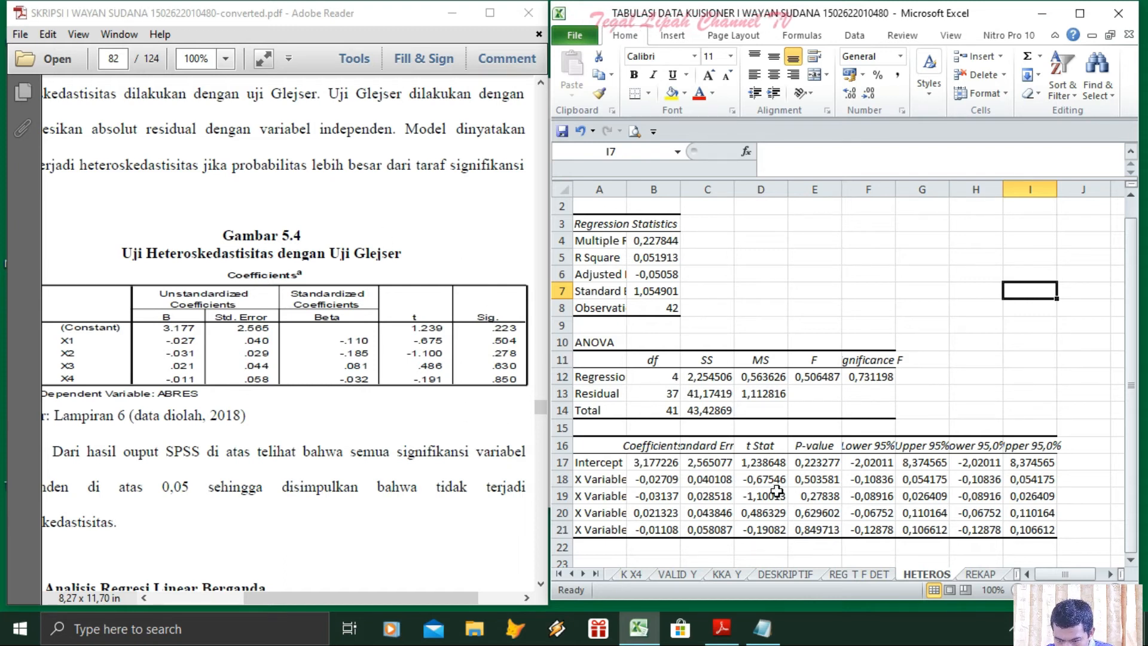
left_click_drag(842, 190, 890, 189)
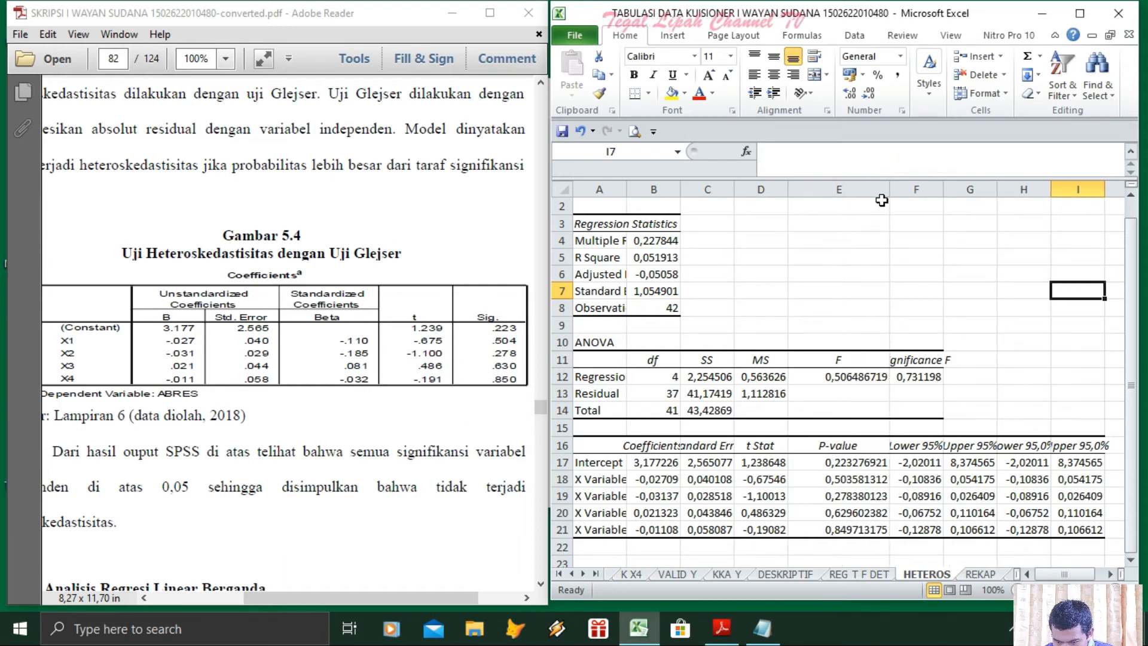
left_click_drag(855, 462, 865, 529)
scroll(865, 529, "down", 2)
left_click(919, 512)
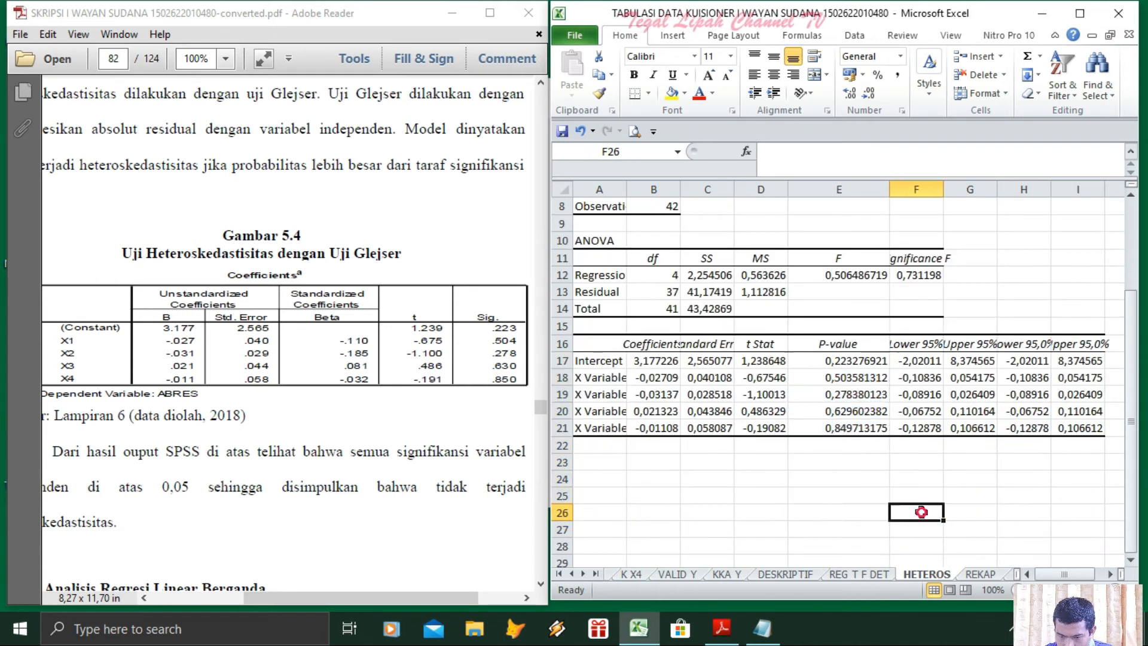
left_click(843, 364)
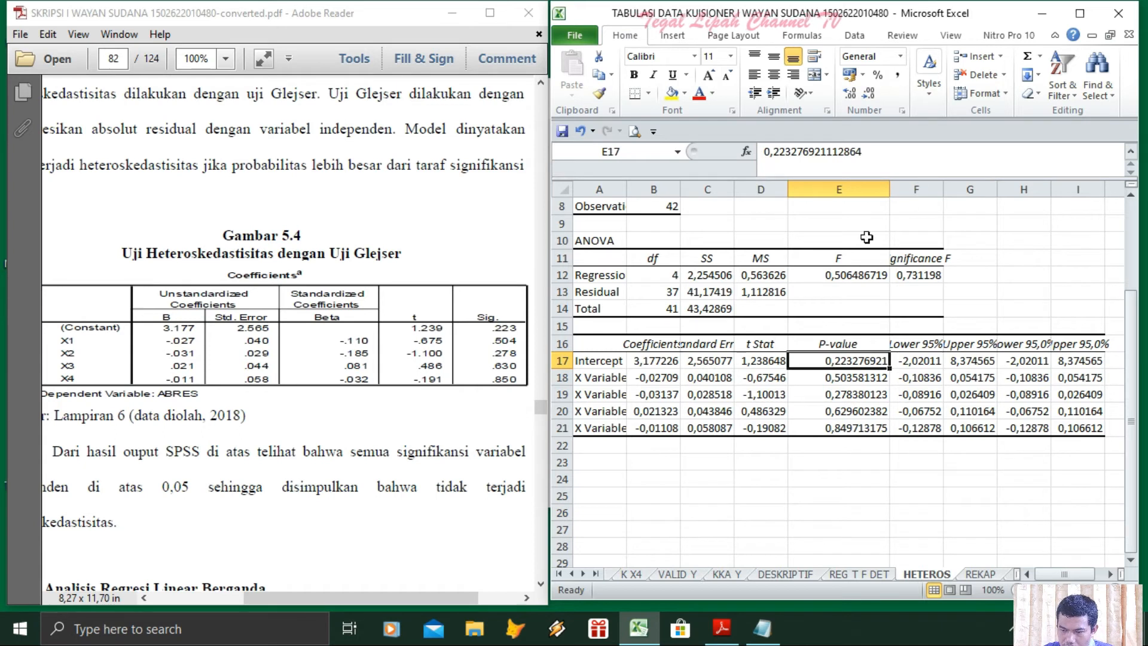
Step: Maximize the Excel window and format the coefficient table values in B17:I21 to three decimal places
left_click_drag(649, 361, 1070, 428)
left_click(1080, 13)
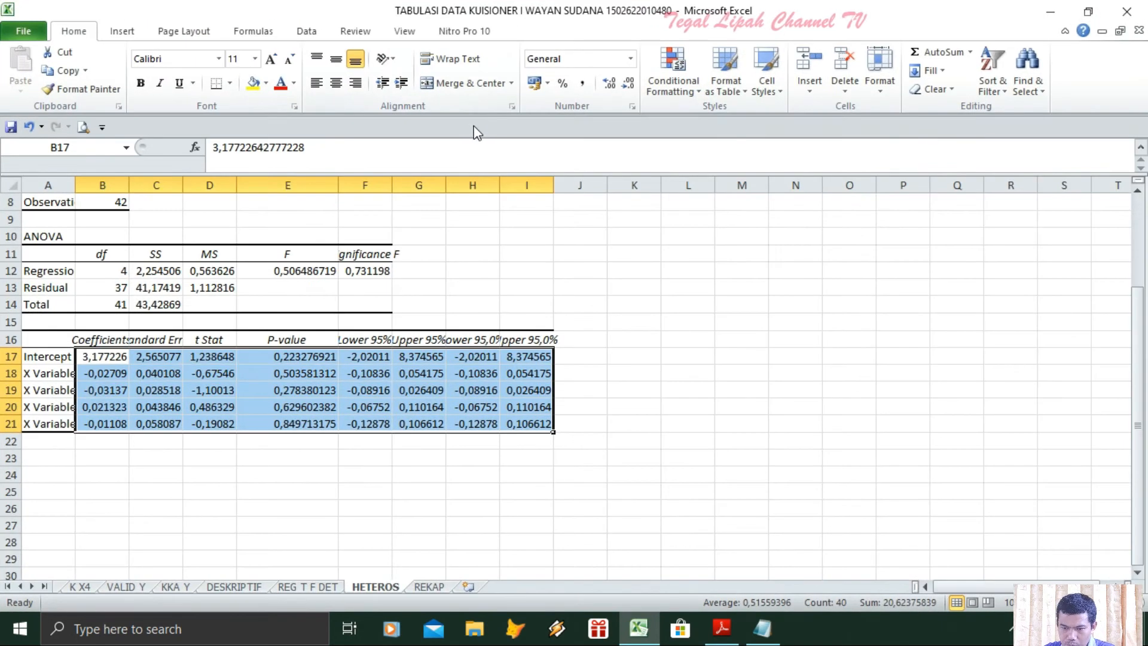
left_click(626, 85)
left_click(626, 85)
left_click(627, 85)
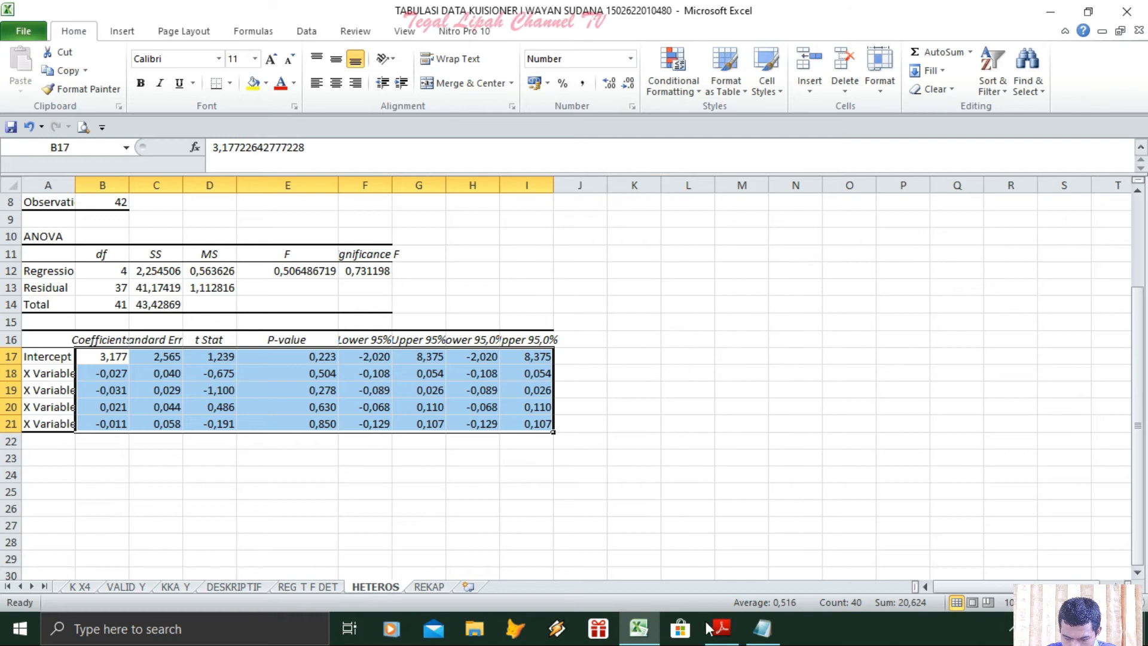
Step: Restore the Excel window beside the thesis PDF and compare the HETEROS P-values with the Sig. column of Gambar 5.4
left_click(1088, 11)
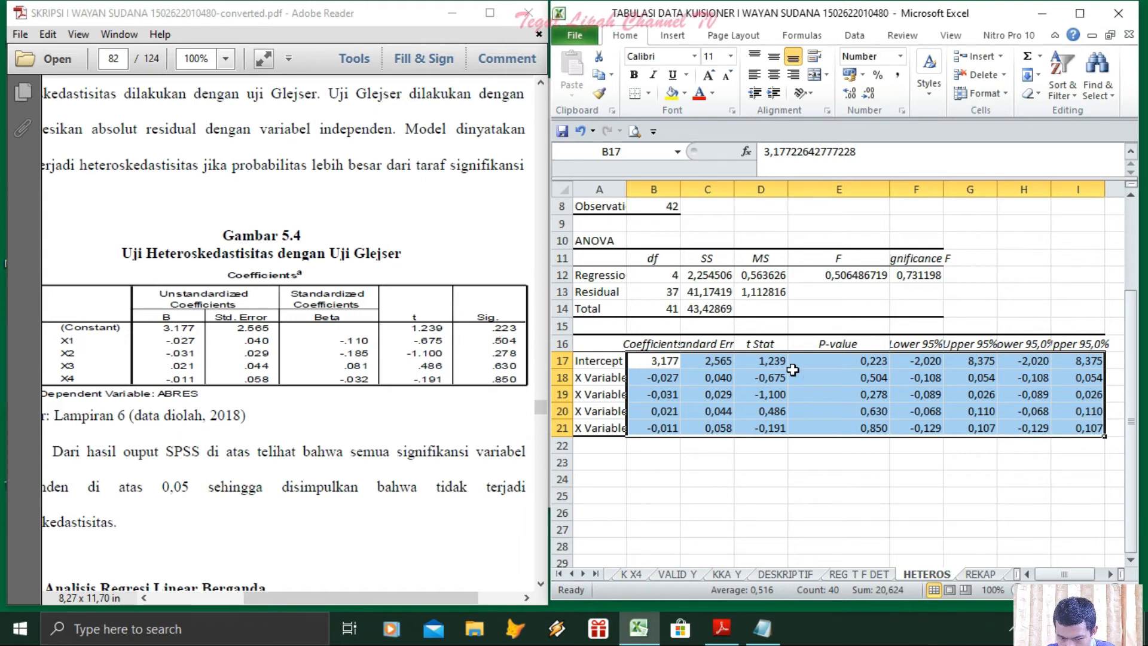
left_click(872, 363)
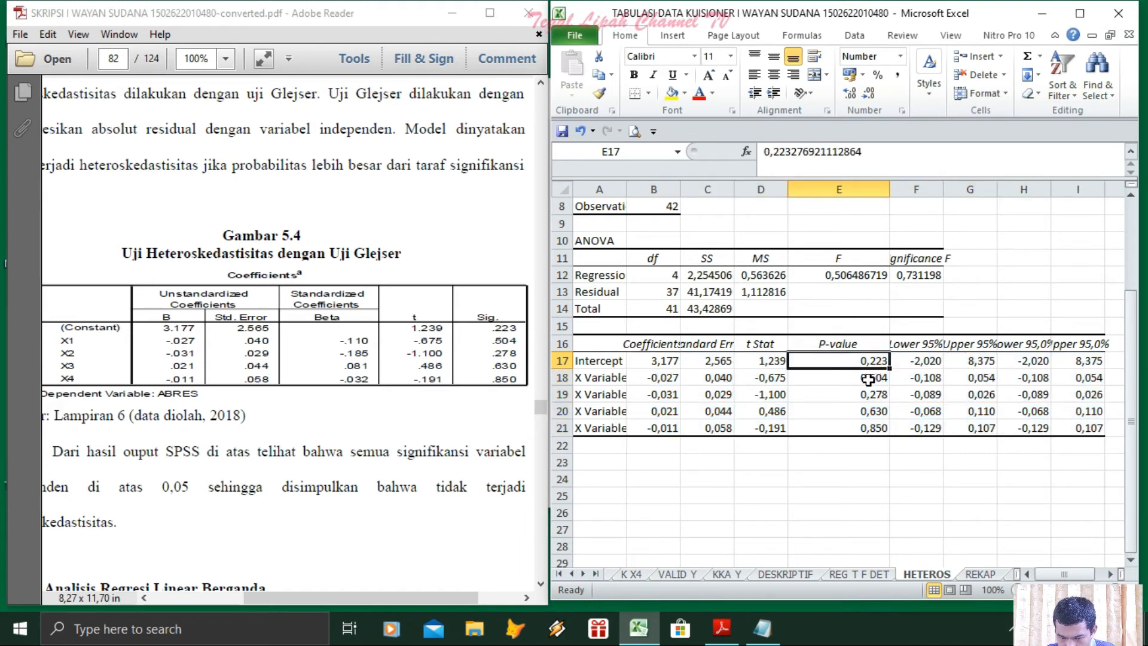
left_click(884, 396)
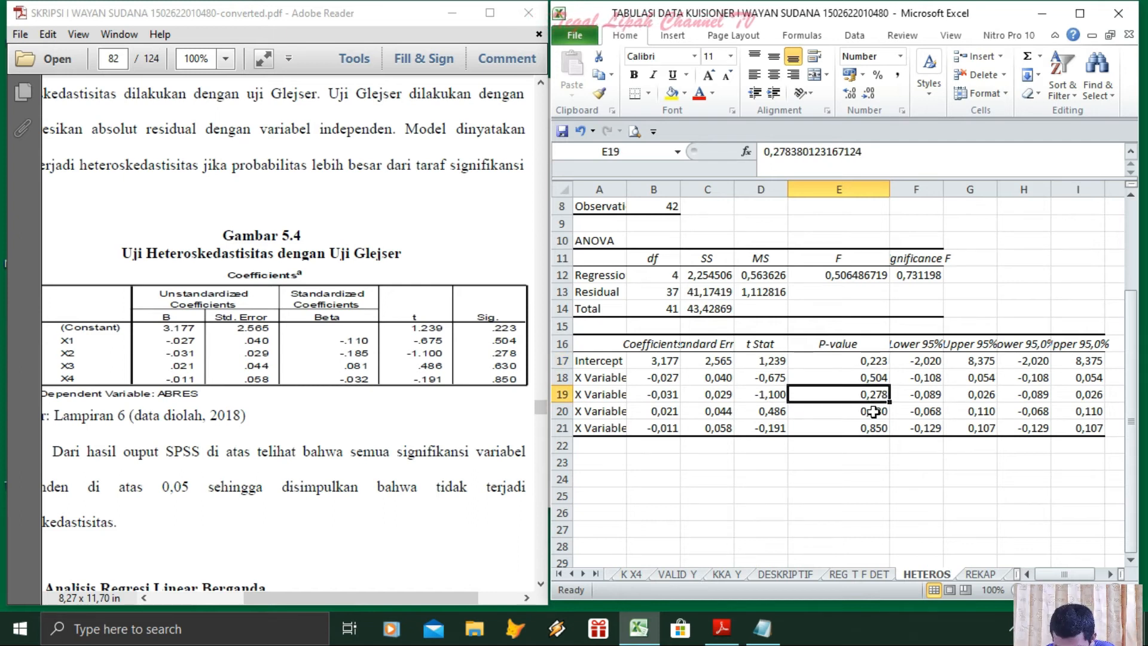
left_click(888, 413)
left_click(879, 428)
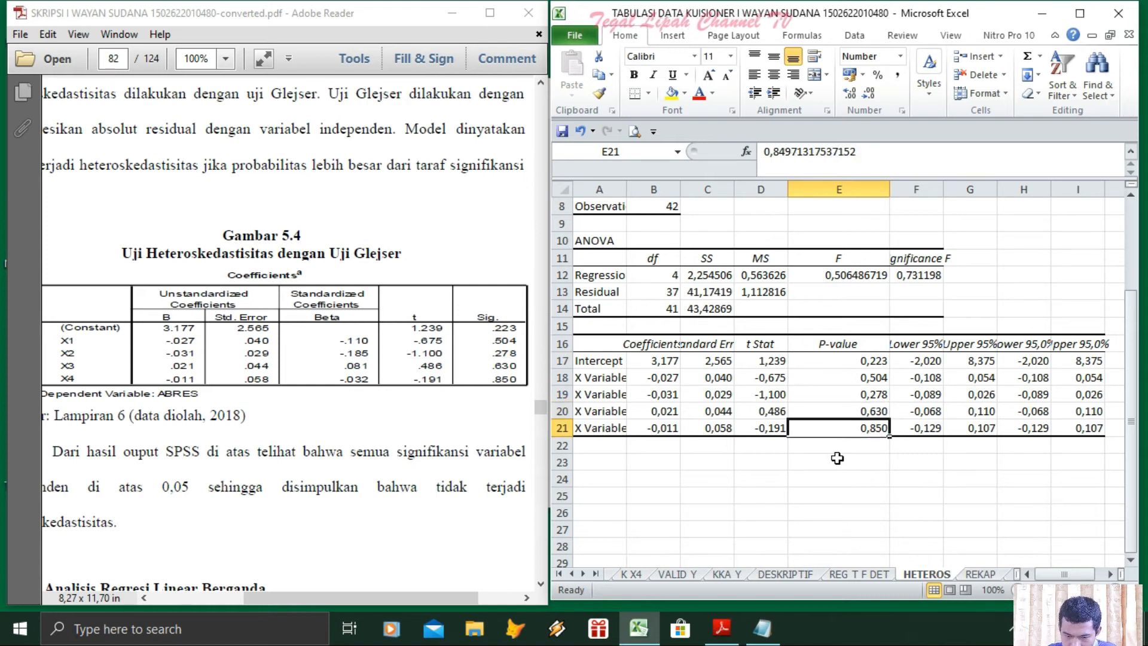
Step: Compare the HETEROS t Stat and Standard Error values with the t and Std. Error columns of Gambar 5.4
left_click(767, 362)
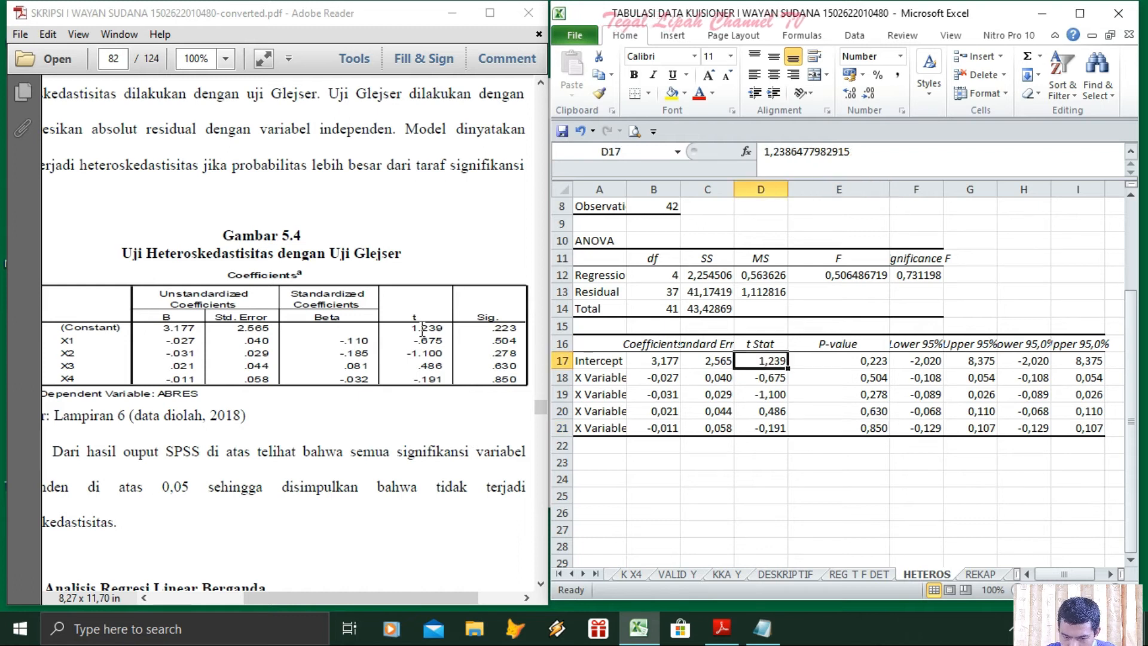
left_click(778, 395)
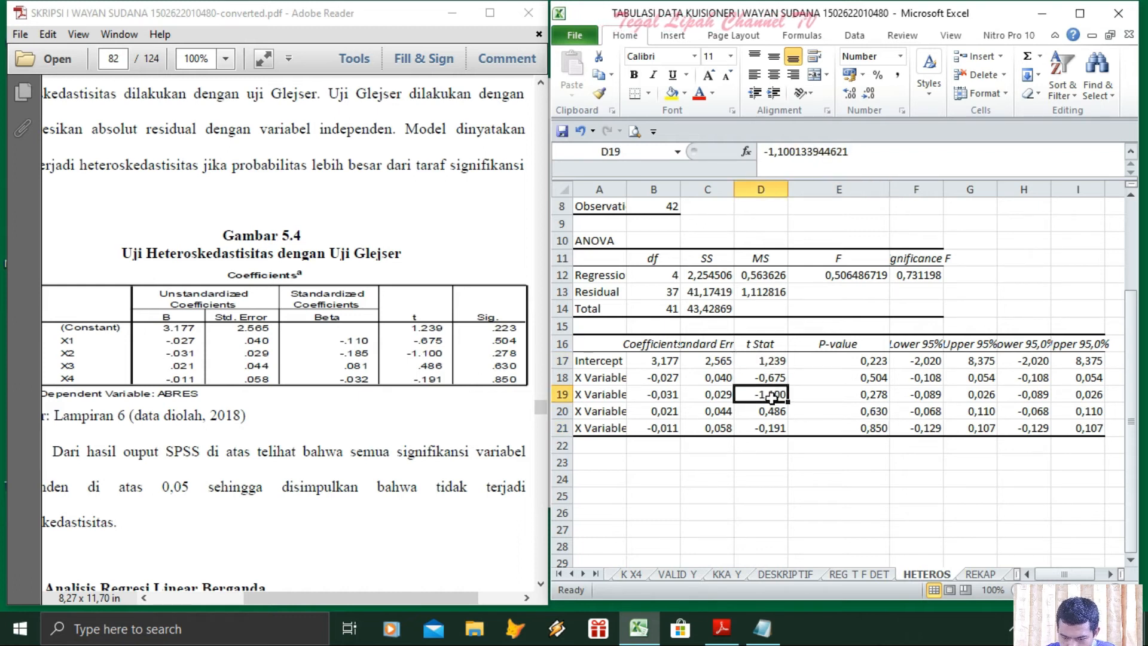
left_click(744, 409)
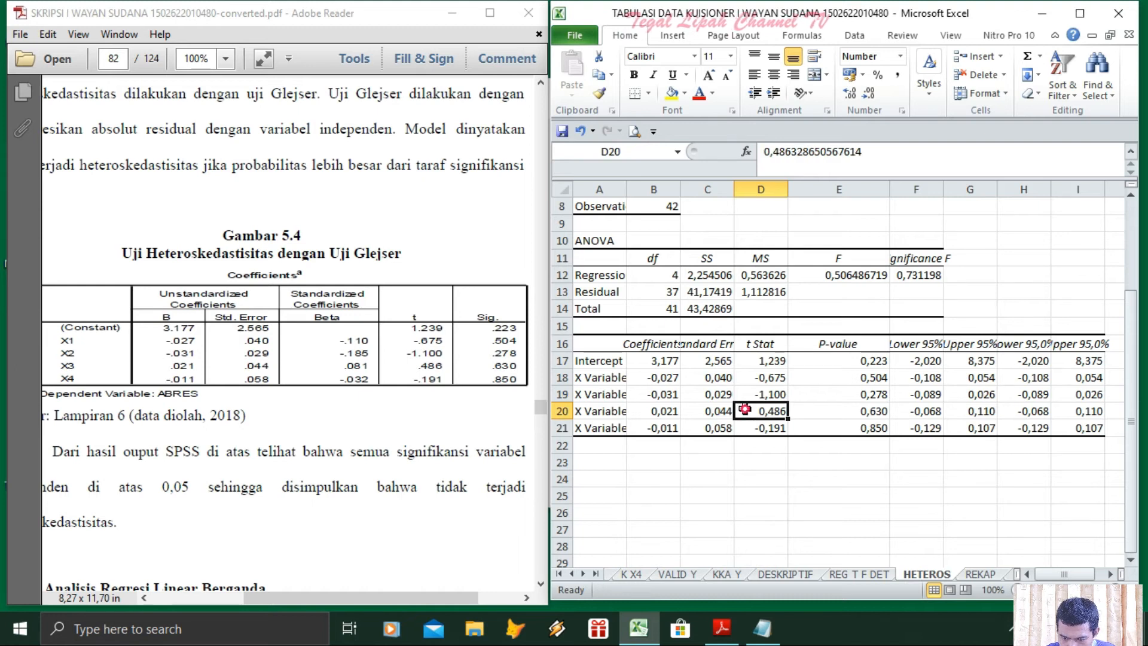
left_click(741, 428)
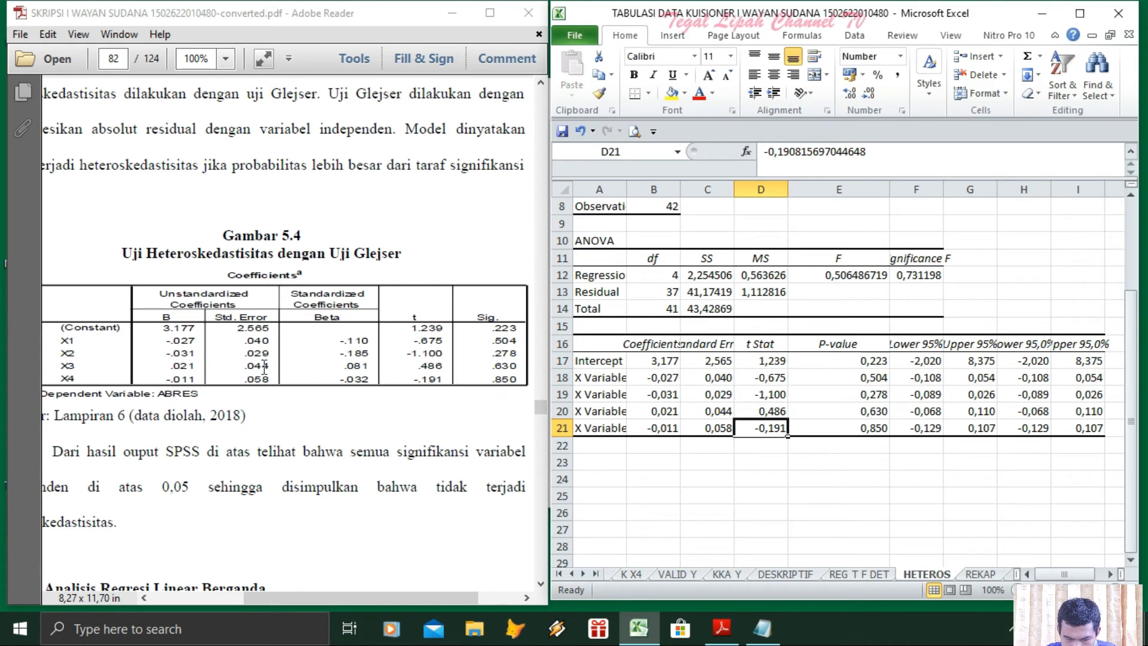
left_click(707, 428)
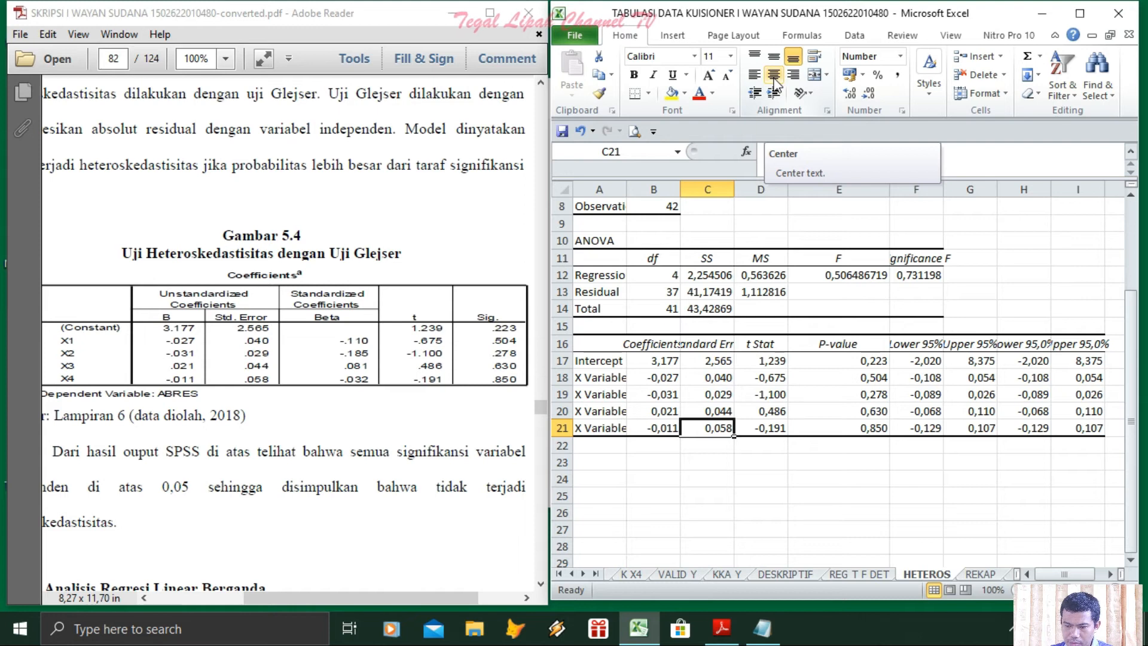
left_click_drag(839, 326, 836, 553)
left_click(707, 512)
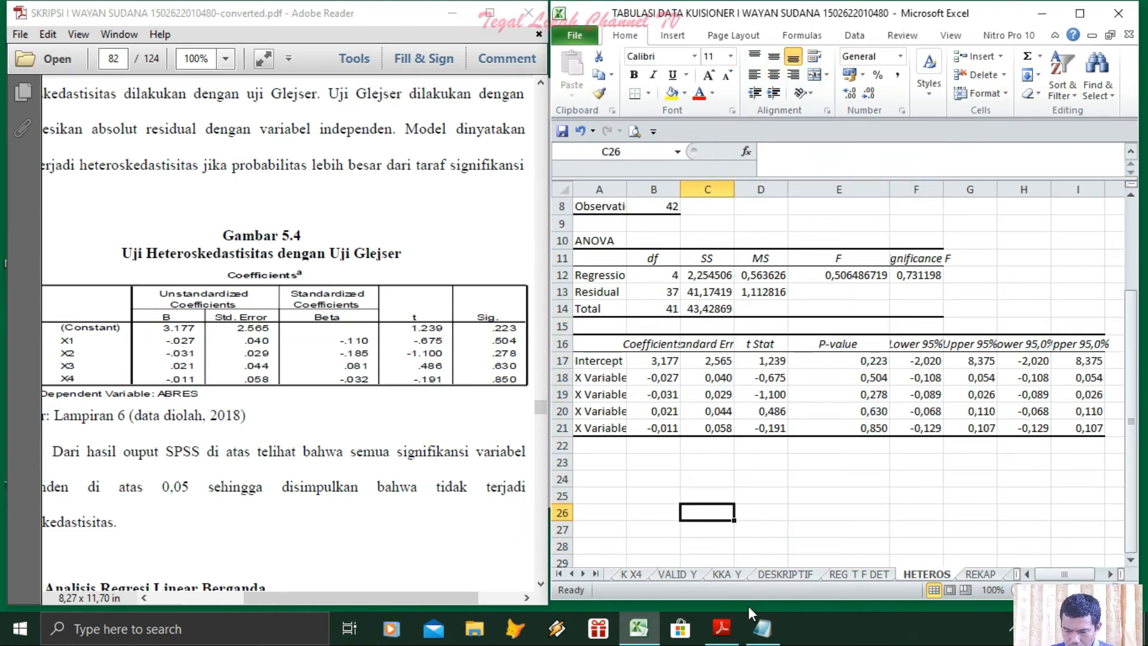
Step: Check the test list in Notepad and bring up the regression coefficient table on Excel's REG T F DET worksheet
left_click(761, 628)
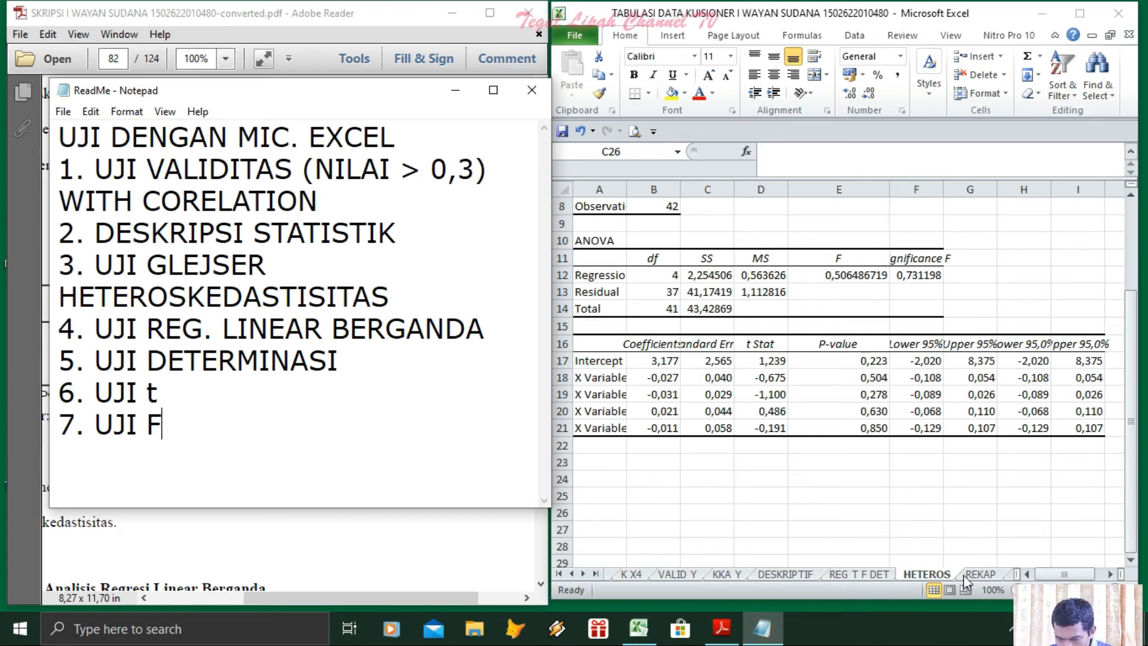
left_click(862, 575)
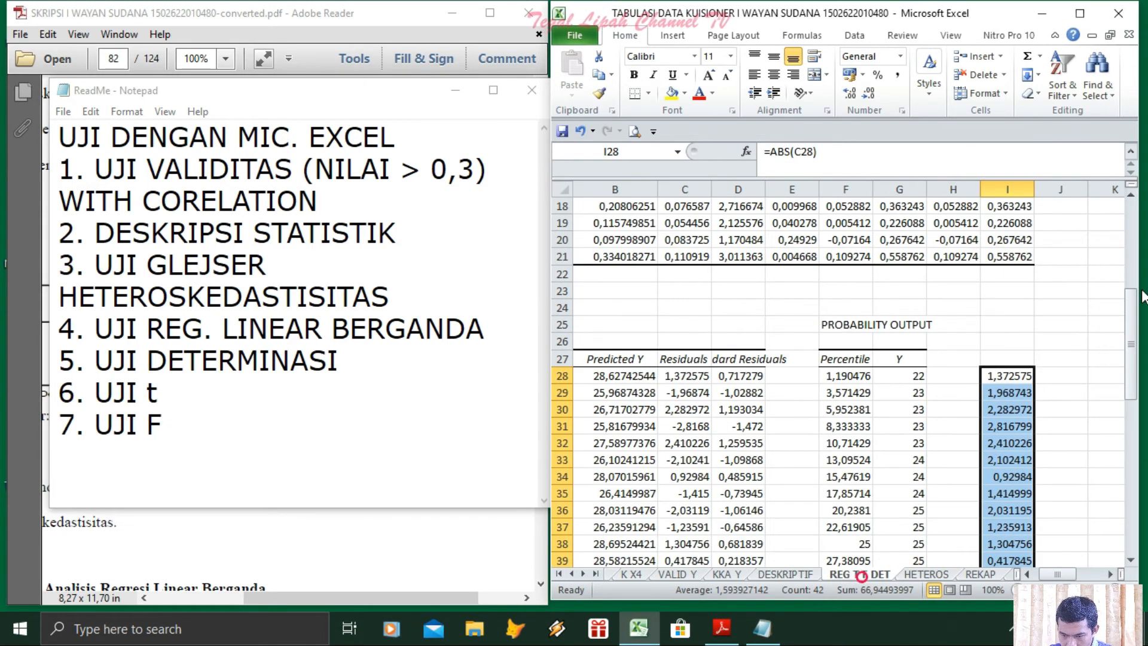
left_click_drag(1138, 340, 1142, 281)
Step: Format the coefficient table values in B17:I21 of REG T F DET to three decimal places in a maximized window, then restore the window size
left_click_drag(610, 428, 998, 496)
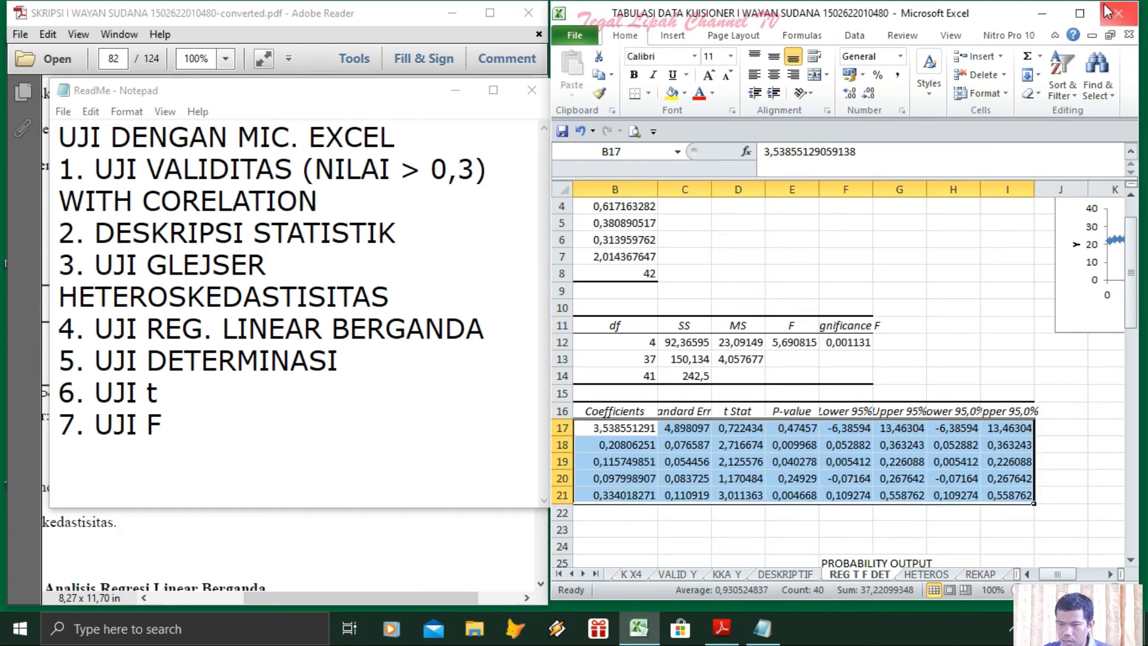
left_click(1084, 3)
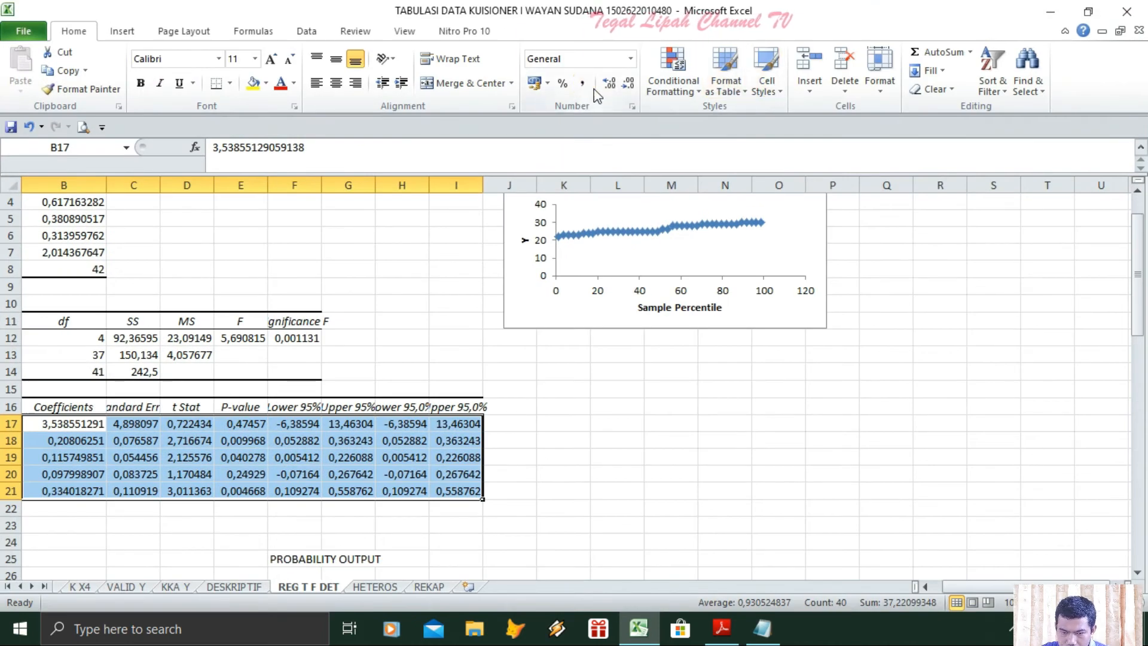
left_click(628, 84)
left_click(628, 83)
left_click(628, 84)
left_click(628, 83)
left_click(628, 84)
left_click(628, 84)
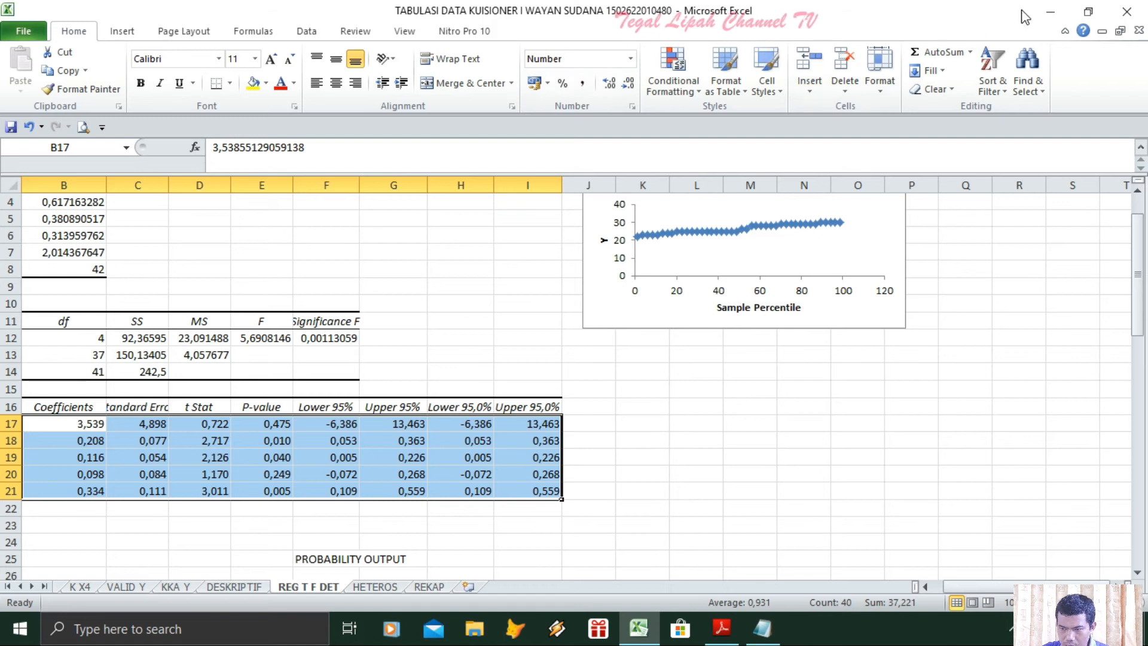
left_click(1088, 12)
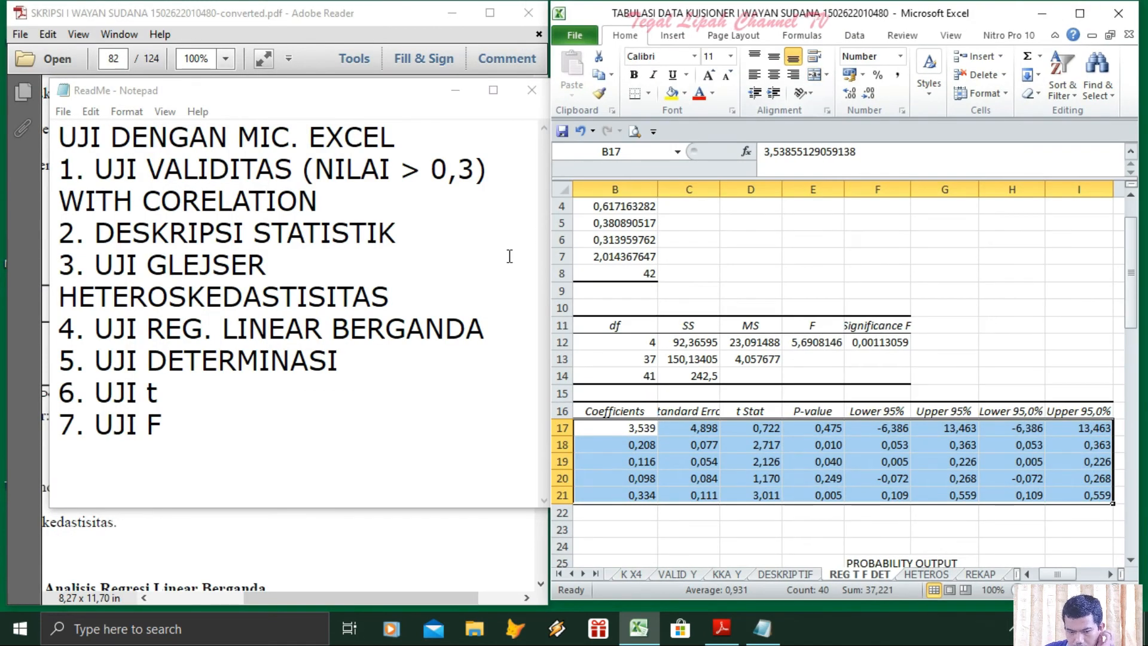
Step: Switch to the thesis PDF and find the Gambar 5.5 multiple linear regression table on page 83
left_click(722, 628)
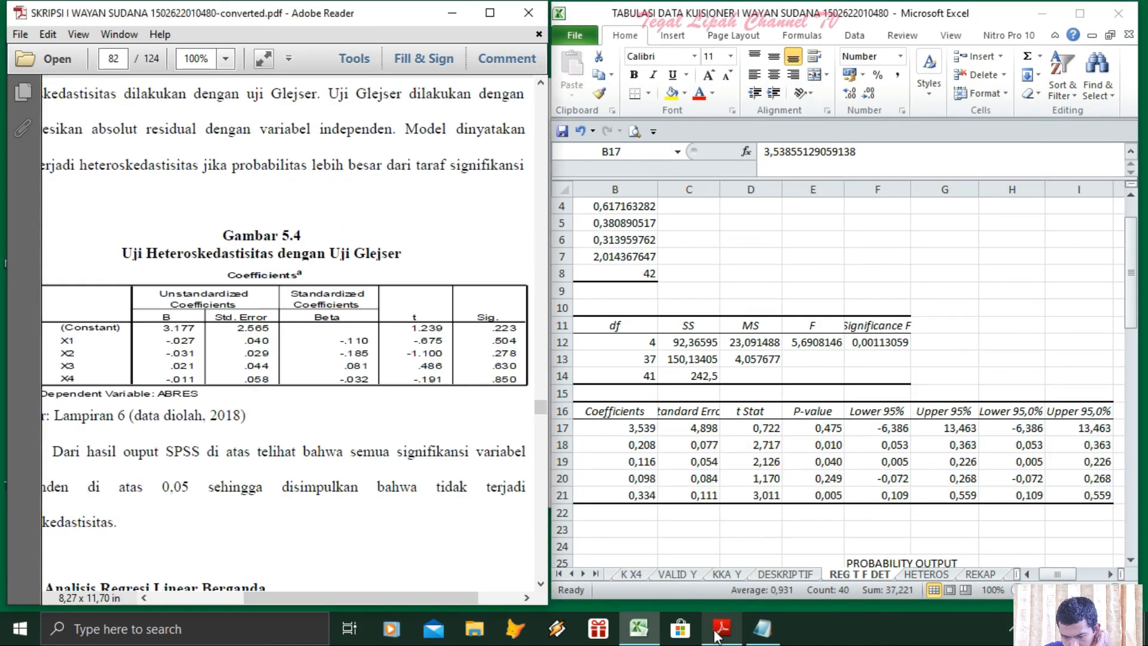
left_click(543, 475)
left_click(543, 466)
left_click(544, 455)
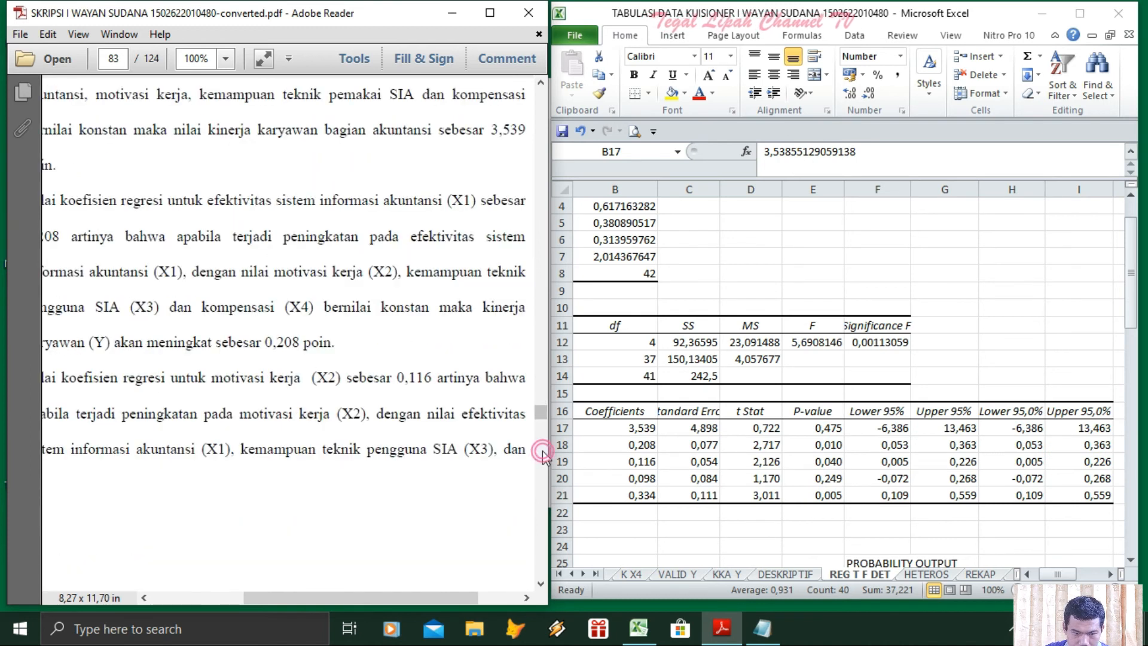
left_click(545, 372)
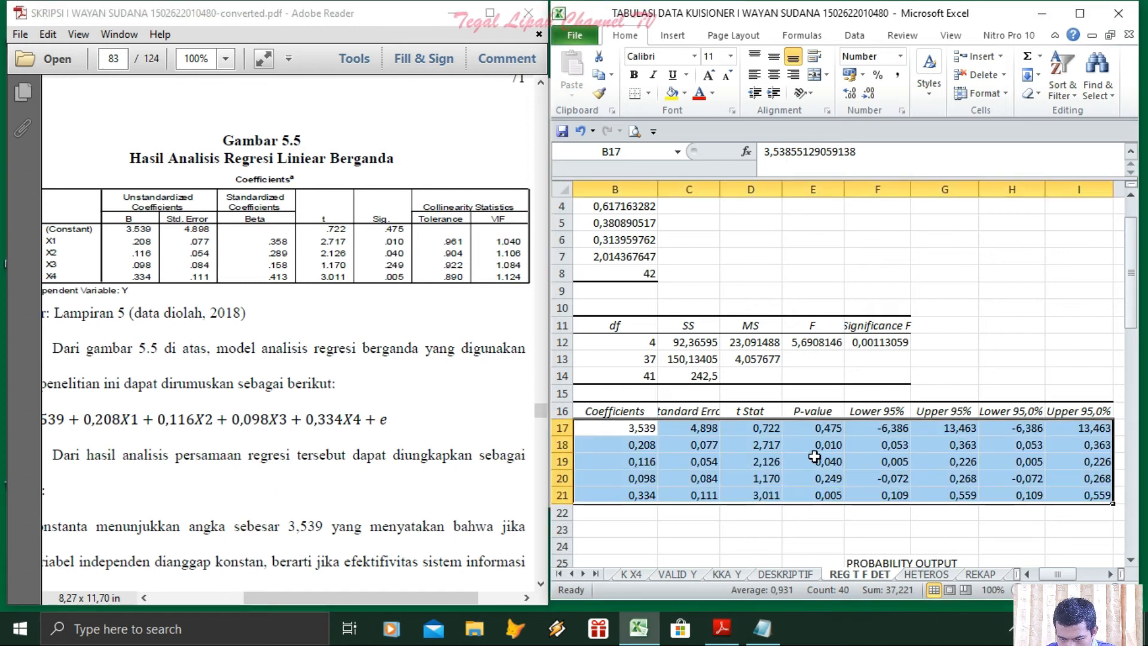
Step: Compare the P-values on REG T F DET with the Sig. column of Gambar 5.5
left_click(820, 474)
left_click(823, 463)
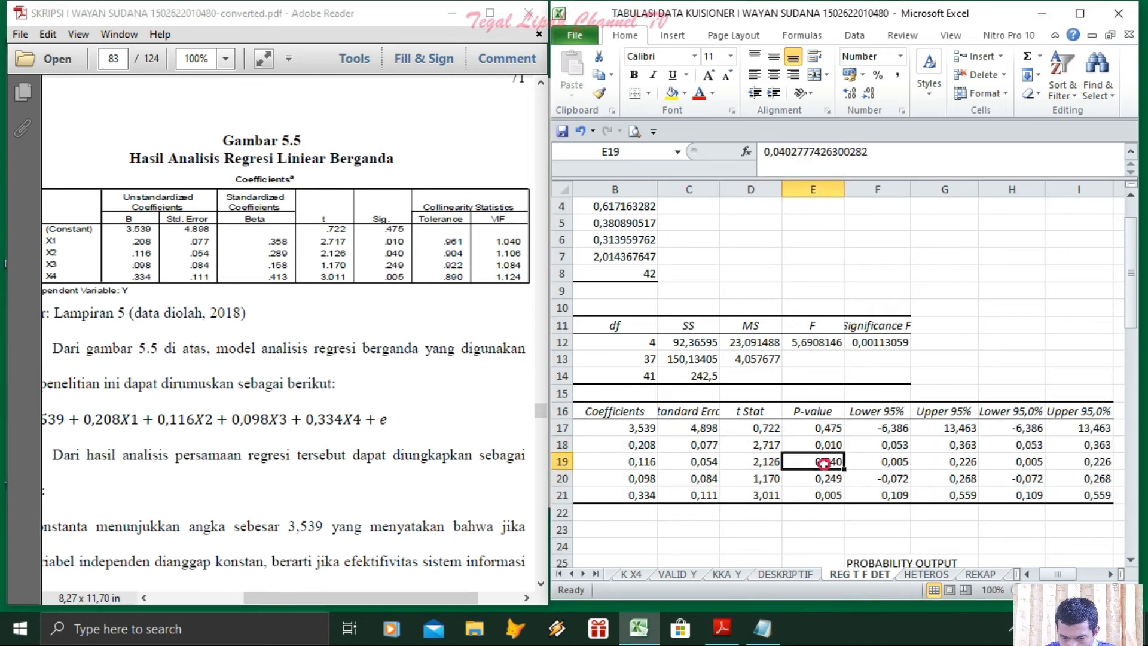
left_click(402, 268)
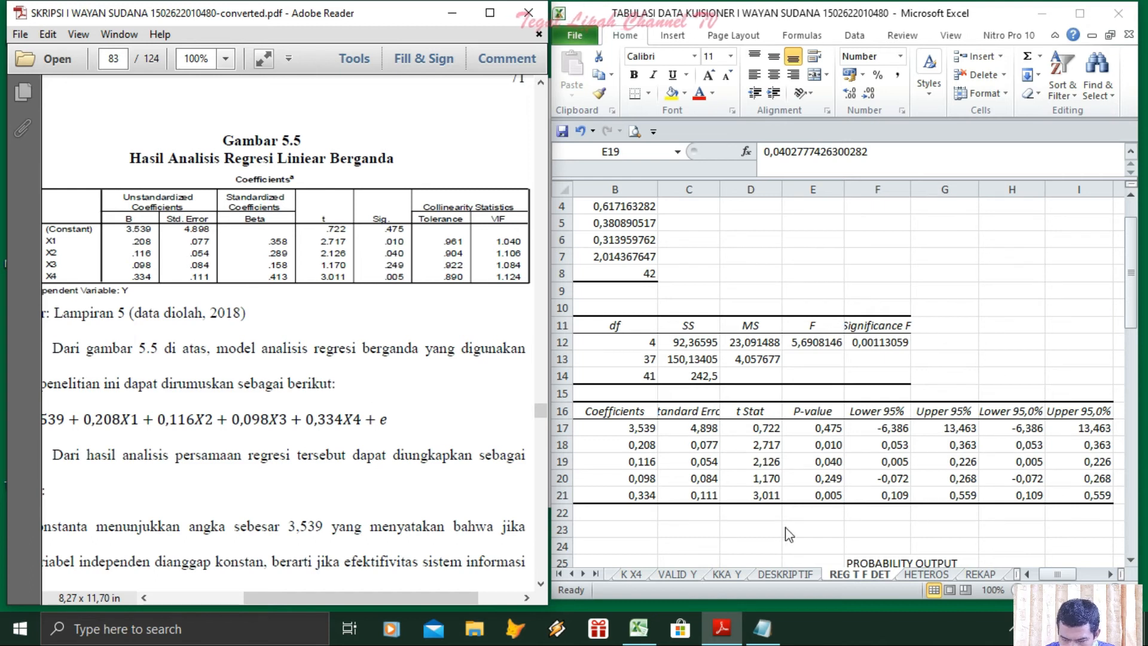
Step: Compare the intercept and X Variable 1 to 4 coefficients with the B column and regression equation under Gambar 5.5
left_click(1044, 578)
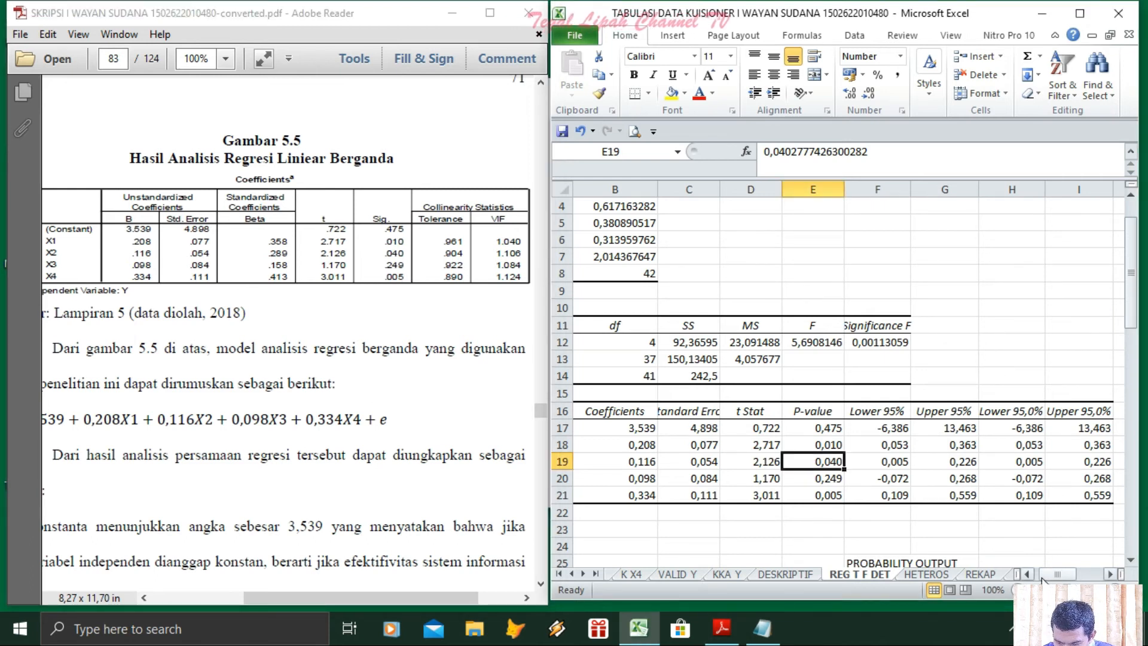
left_click(1043, 575)
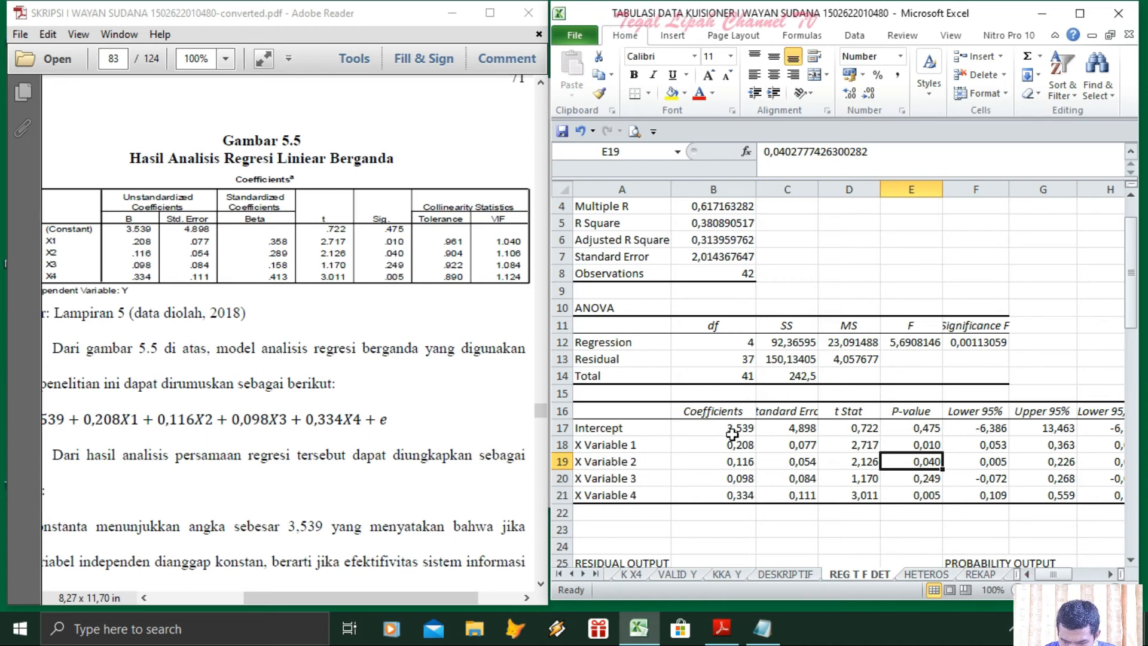
left_click(152, 598)
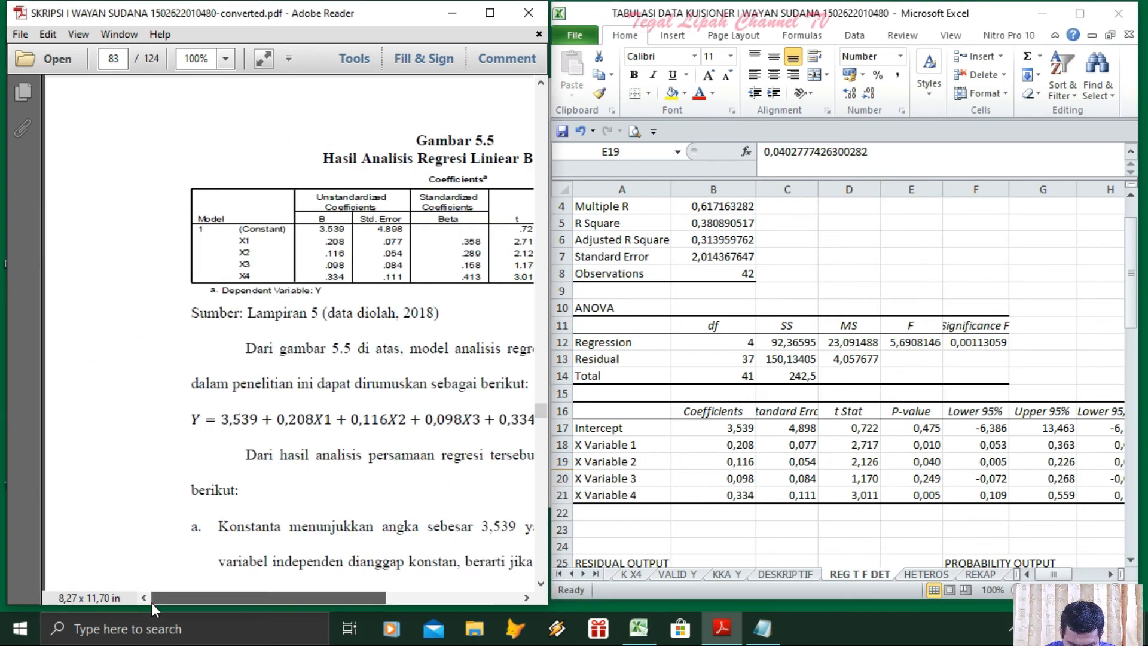
left_click(735, 451)
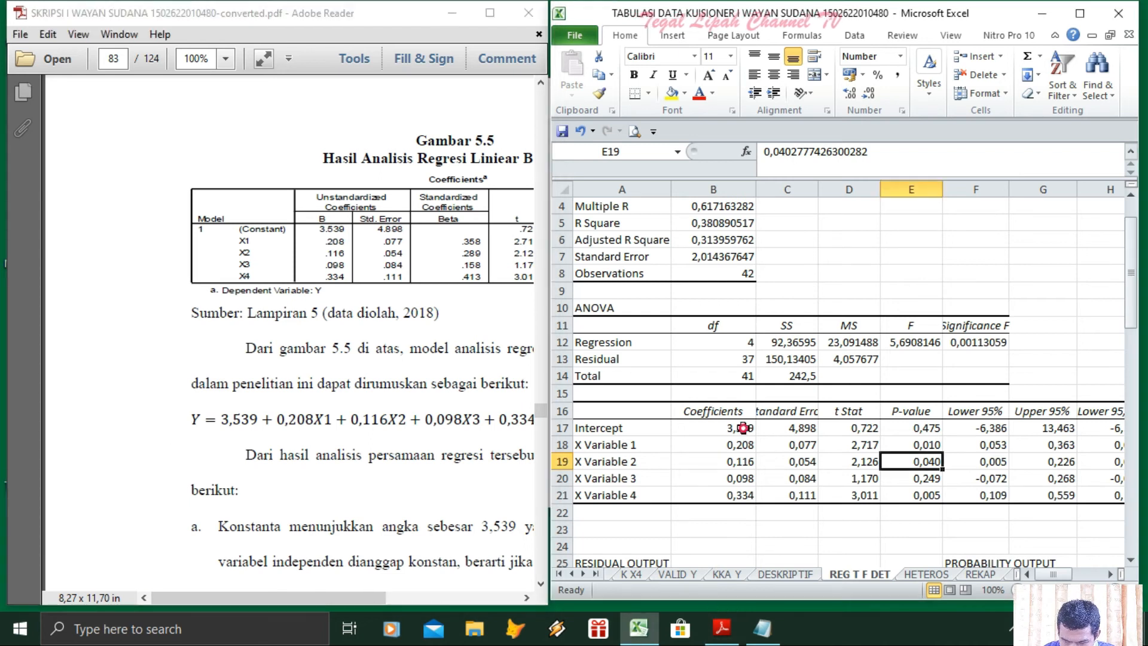
left_click(743, 426)
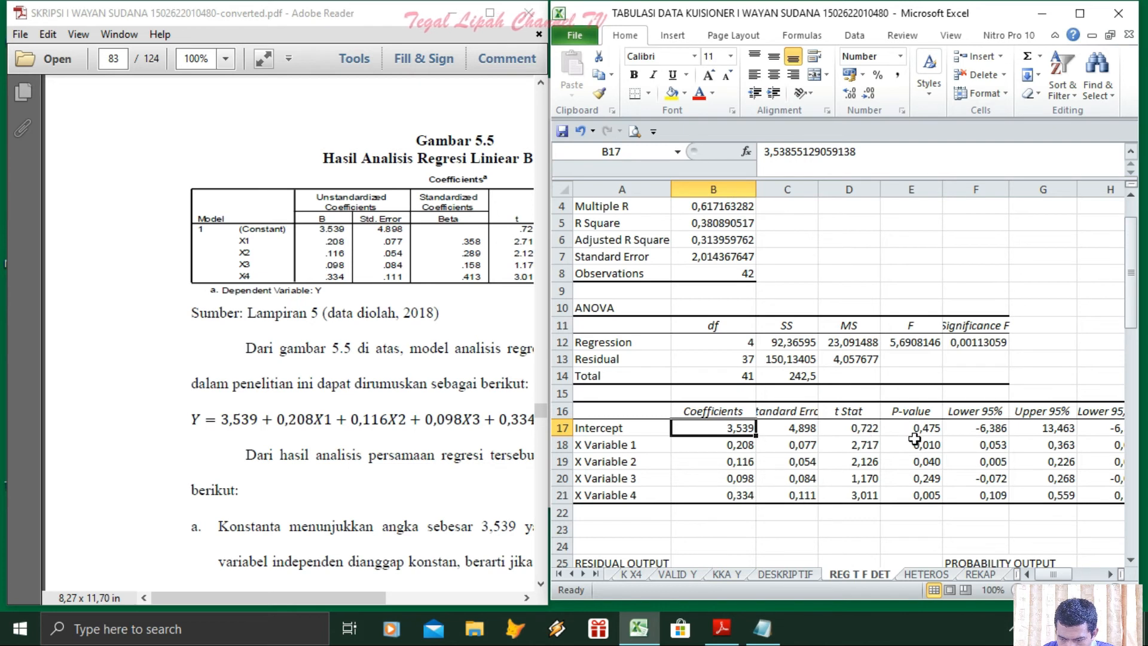
left_click(750, 450)
left_click(746, 465)
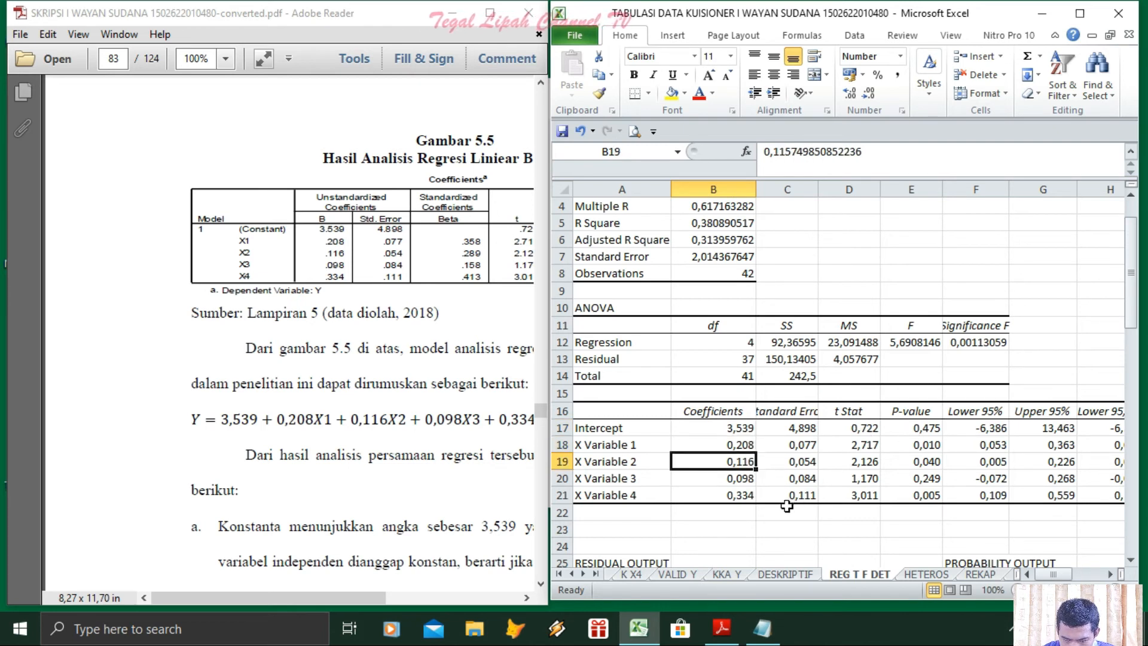
left_click(749, 481)
left_click(743, 492)
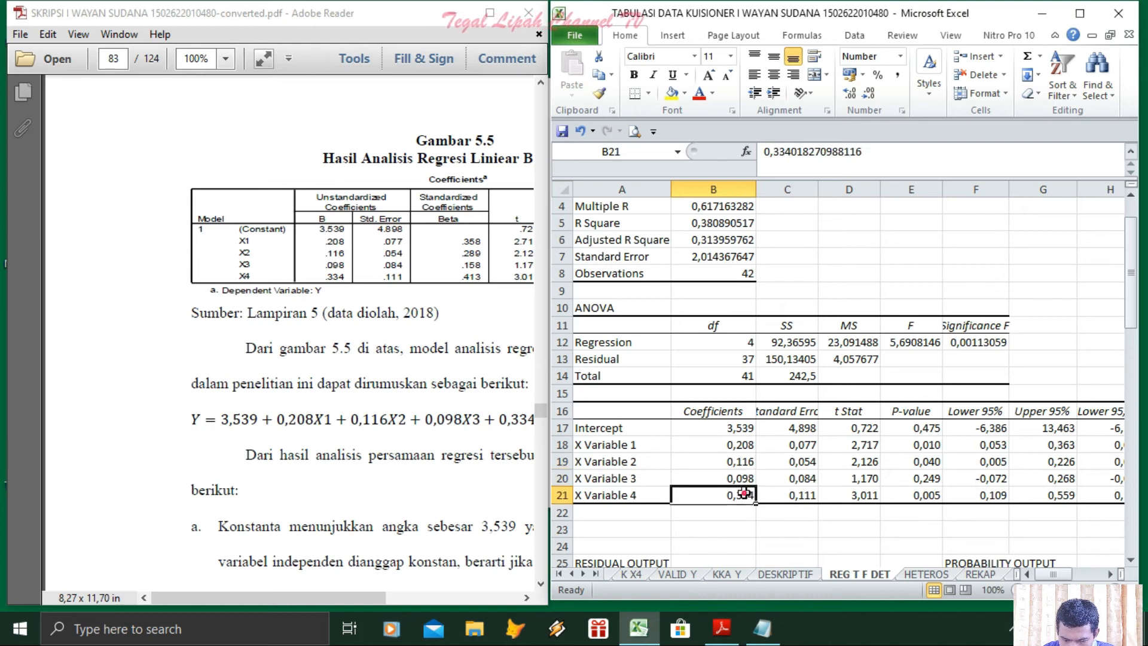
left_click(745, 413)
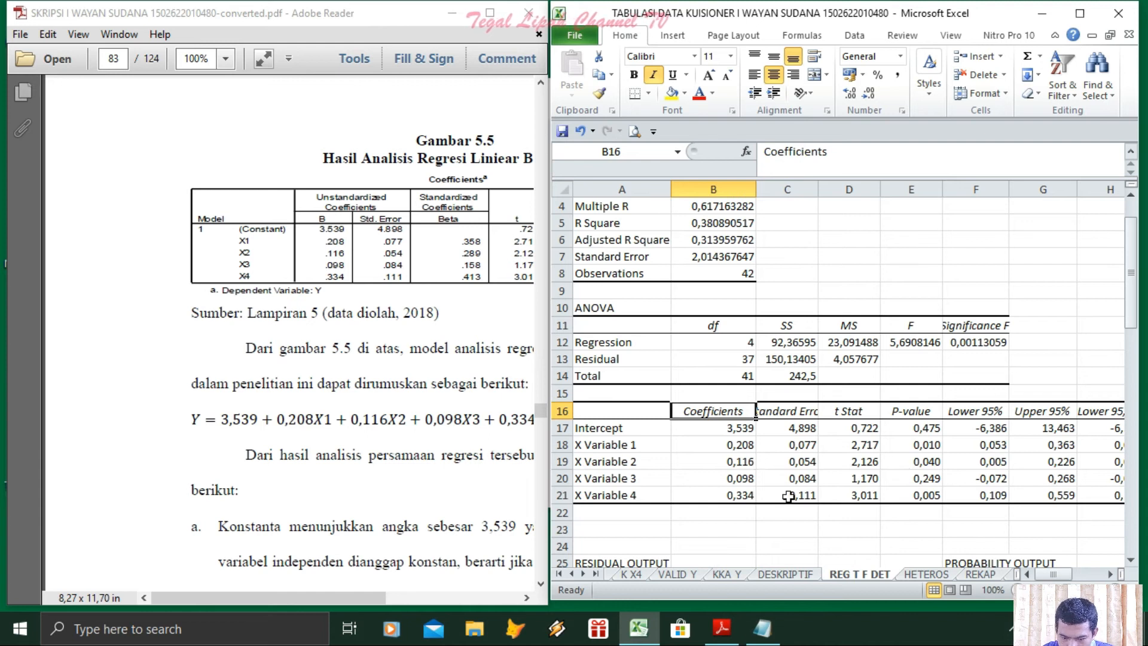
Step: Examine the t Stat and P-value columns of the REG T F DET coefficient table for the t test
left_click(1130, 560)
left_click(1109, 574)
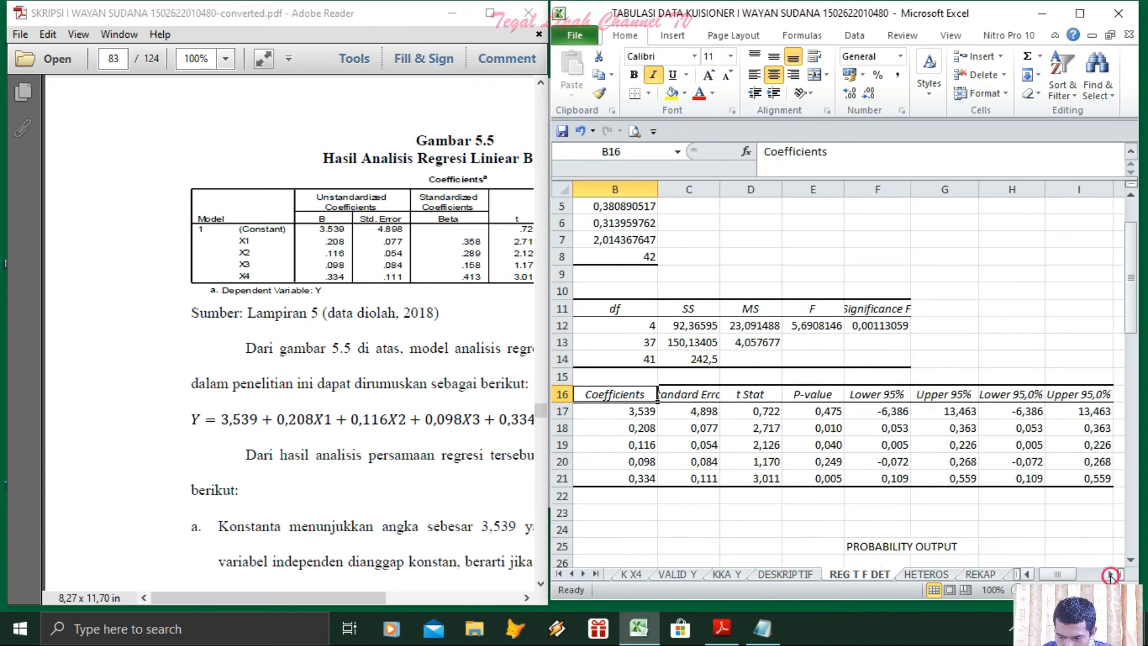
left_click(1110, 574)
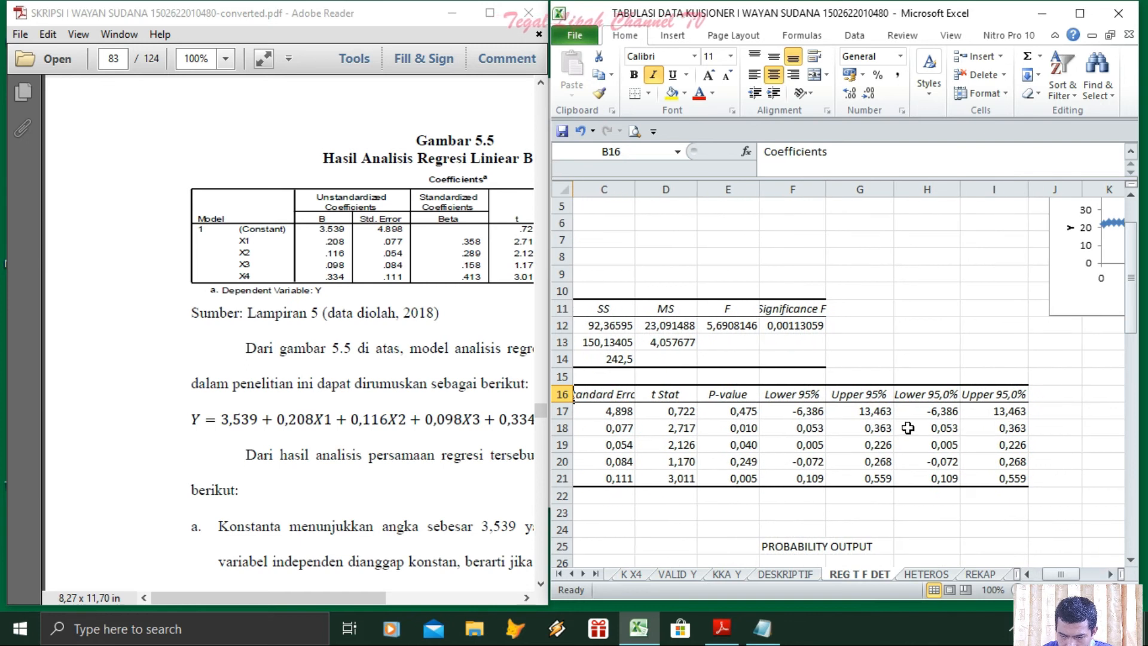
left_click(747, 413)
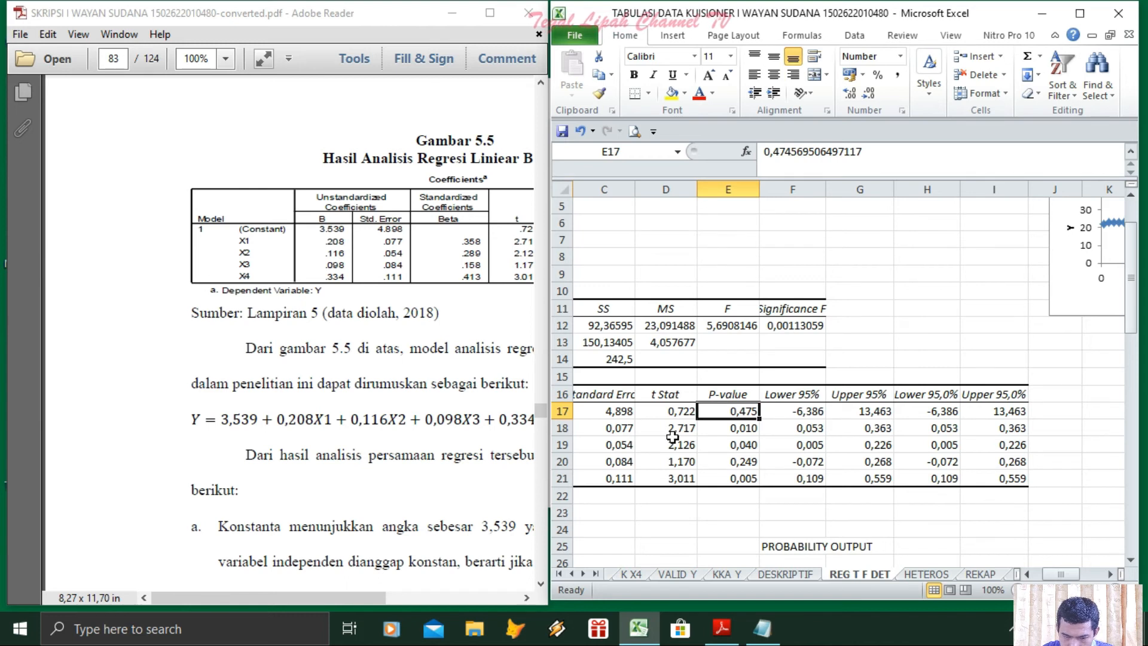
Step: Check the next test in the Notepad list and return to the Regression Statistics block at the start of REG T F DET
left_click(770, 637)
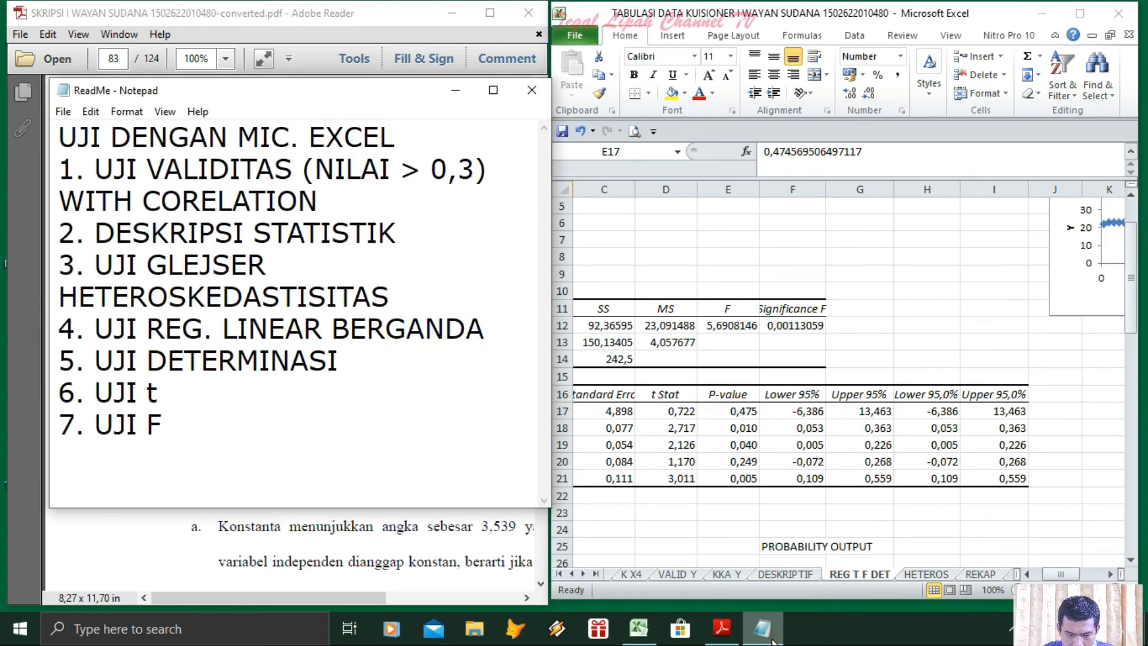
left_click(771, 637)
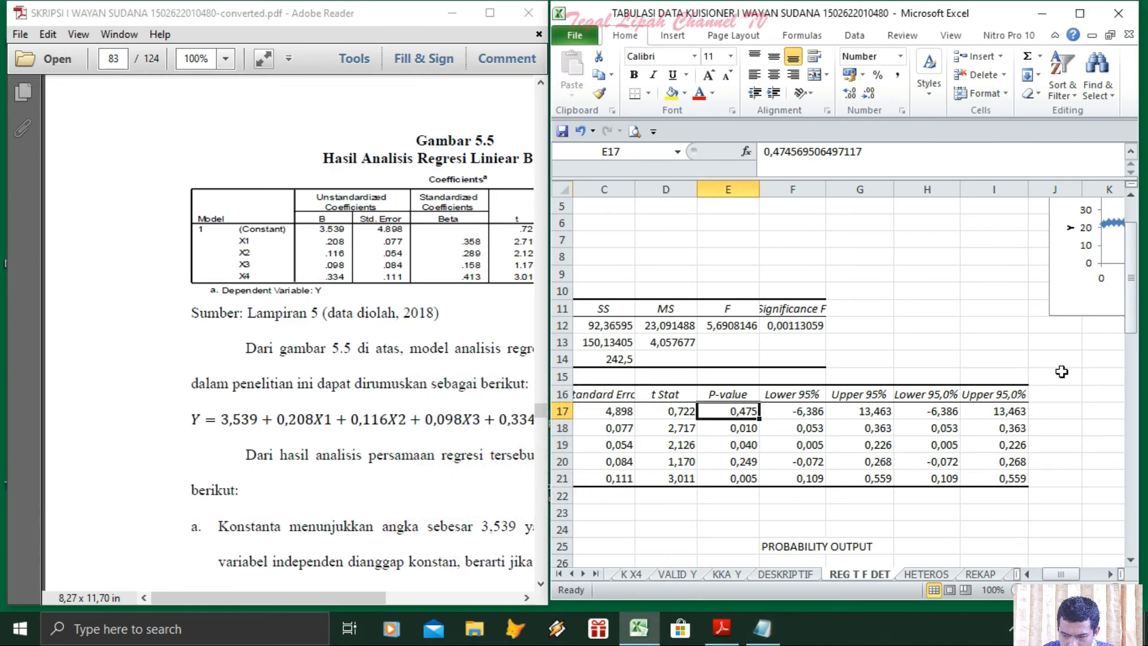
left_click_drag(1135, 306, 1136, 290)
left_click_drag(1061, 574, 1029, 575)
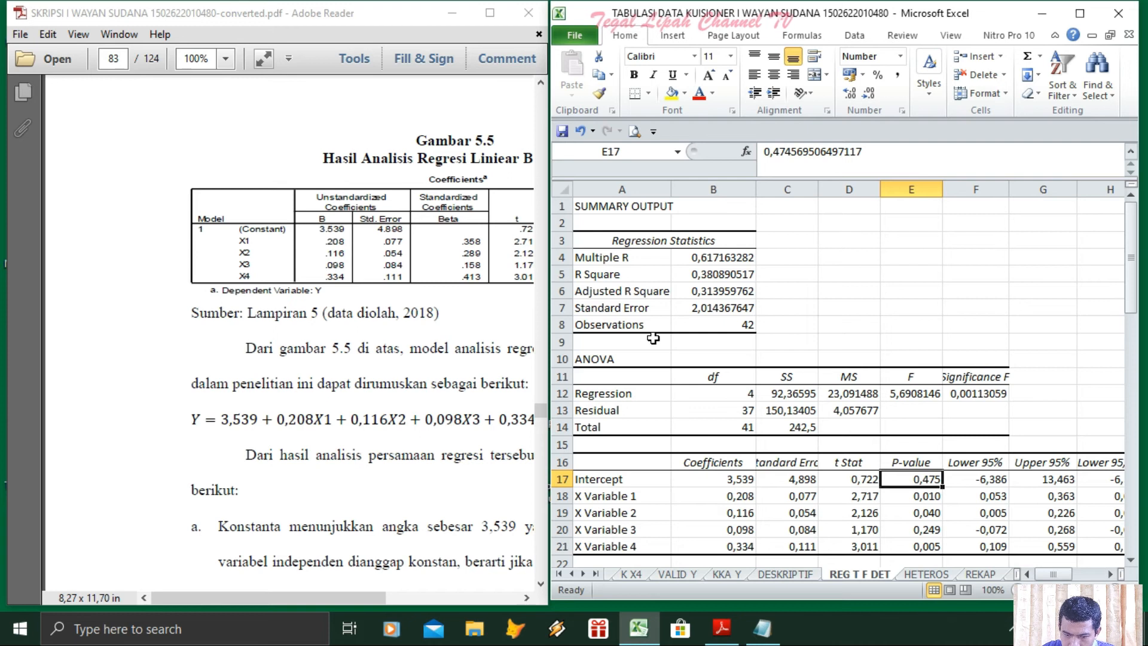
Step: Widen column A and show the Multiple R, R Square, Adjusted R Square and Standard Error values with three decimal places
left_click_drag(660, 183, 686, 190)
left_click_drag(733, 240, 741, 328)
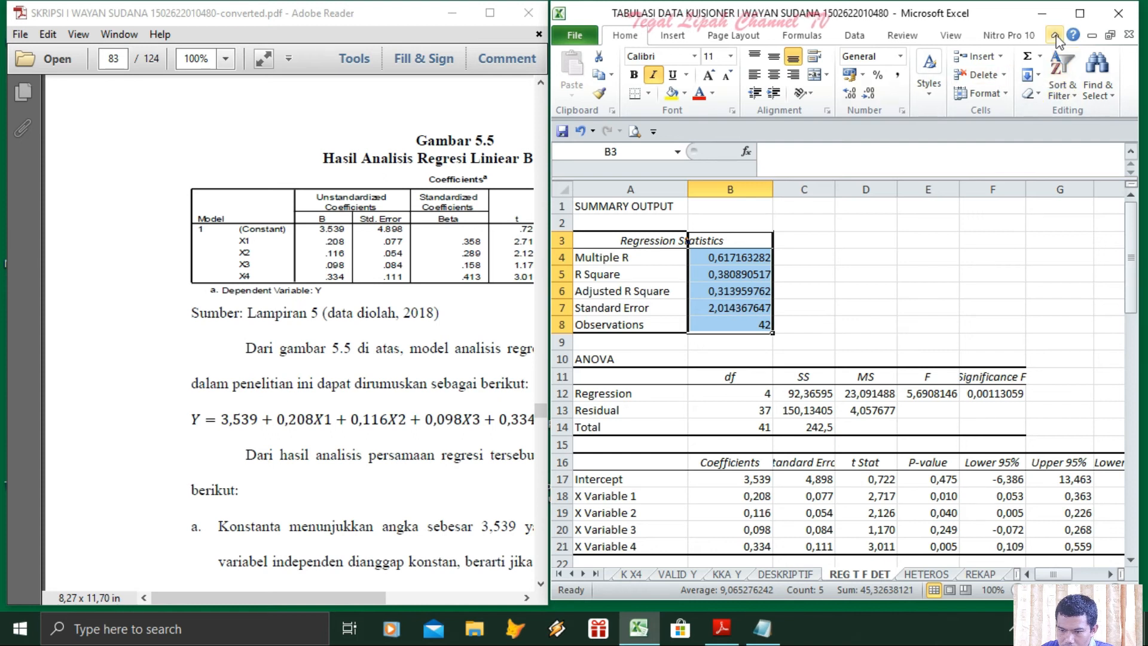
left_click(1080, 13)
left_click(630, 85)
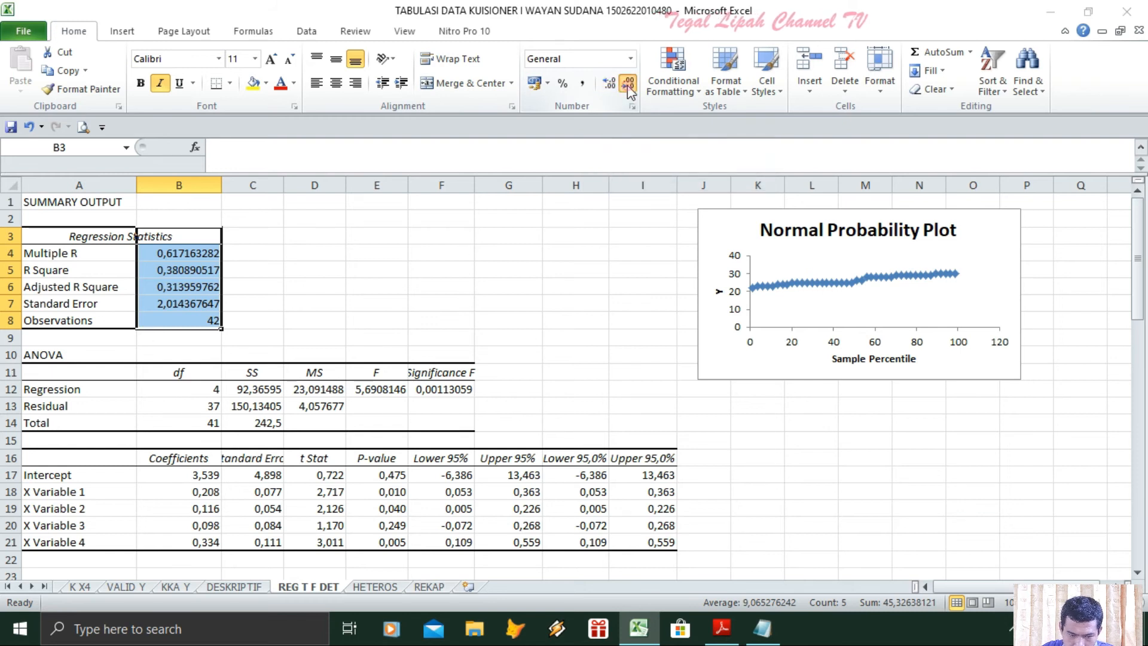
left_click(366, 298)
left_click(193, 267)
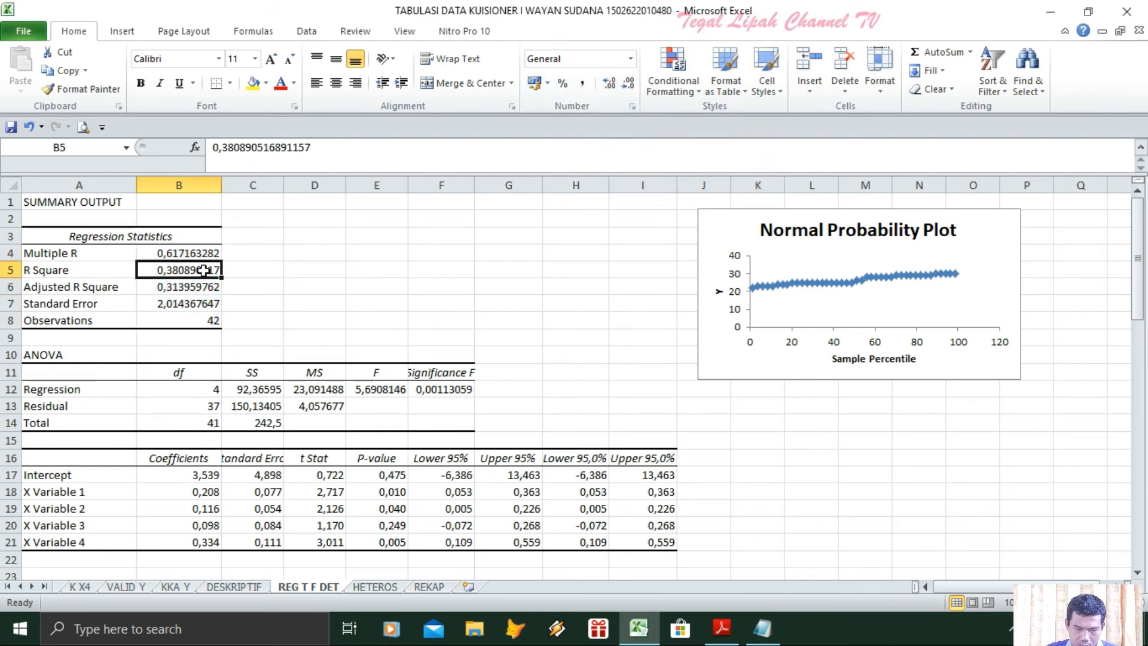
left_click_drag(192, 254, 204, 304)
left_click(628, 83)
left_click(627, 83)
left_click(628, 83)
left_click(628, 84)
left_click(628, 84)
left_click(628, 84)
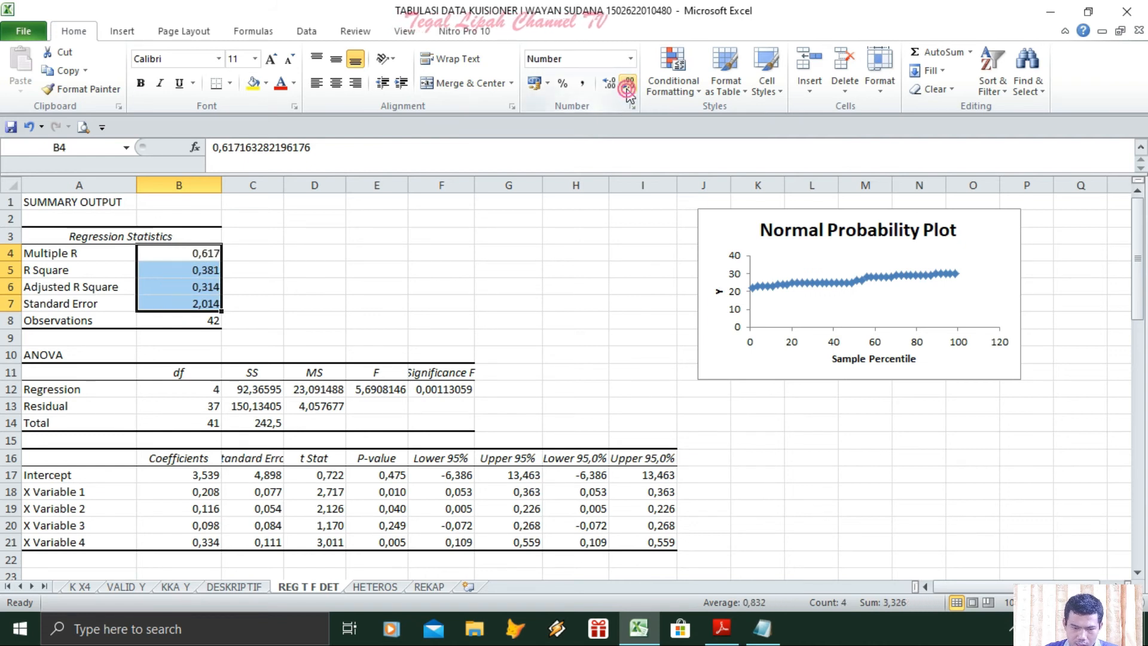
left_click(470, 287)
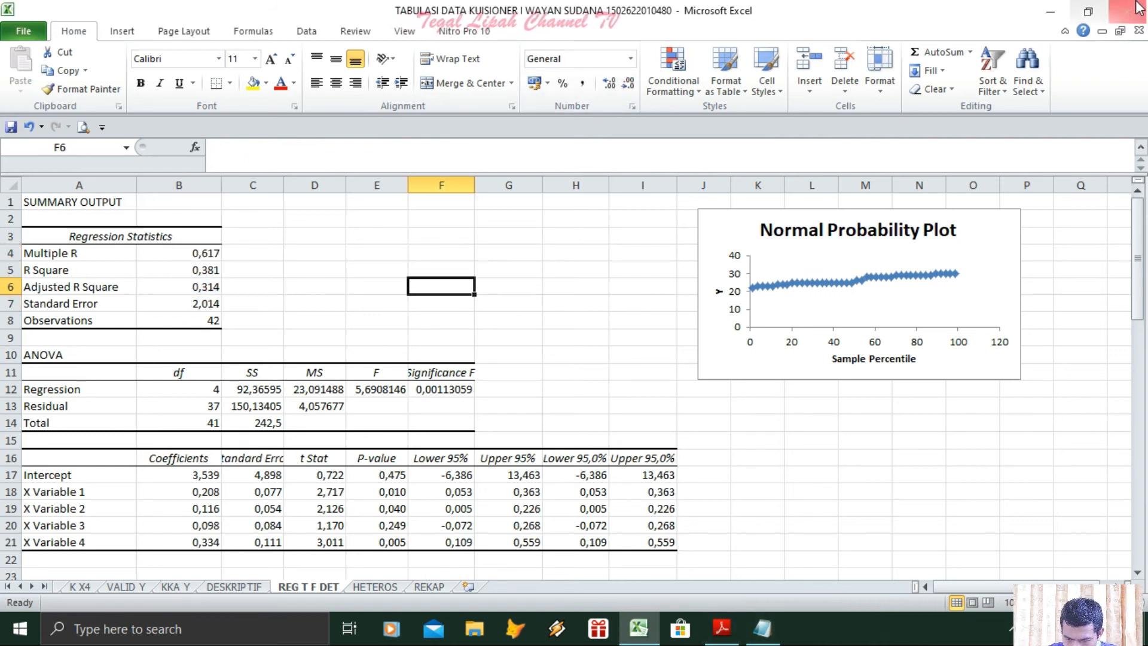
Step: Switch to the thesis PDF in Adobe Reader and examine the Gambar 5.6 Koefesien Determinasi model summary on page 84
left_click(1088, 12)
left_click(721, 628)
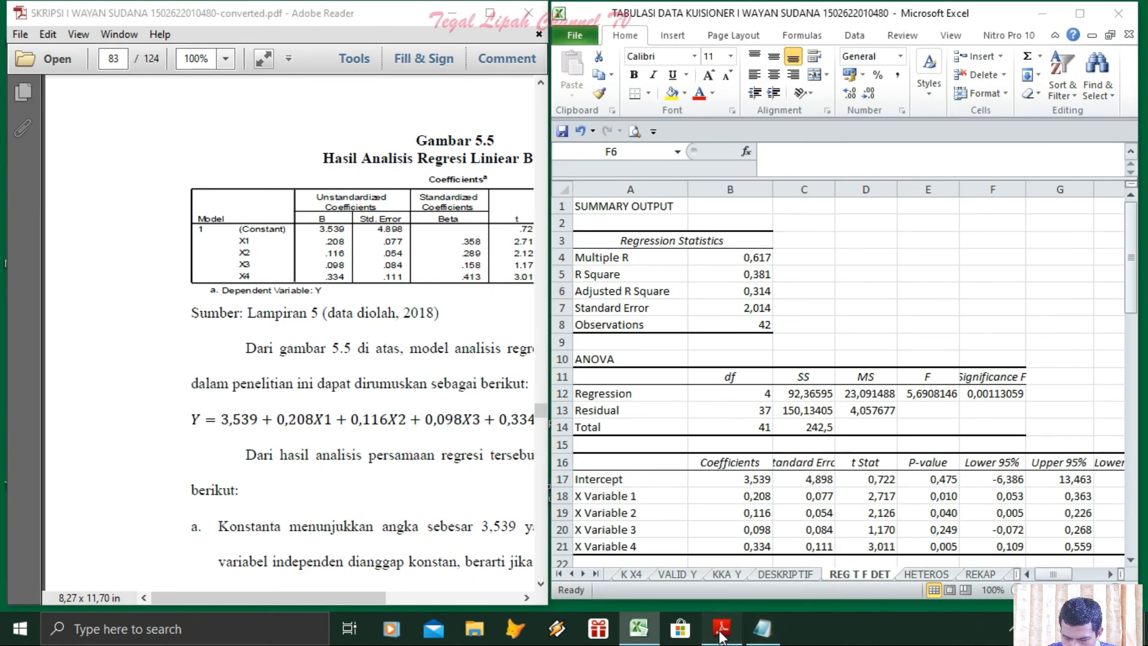
left_click_drag(526, 597, 526, 597)
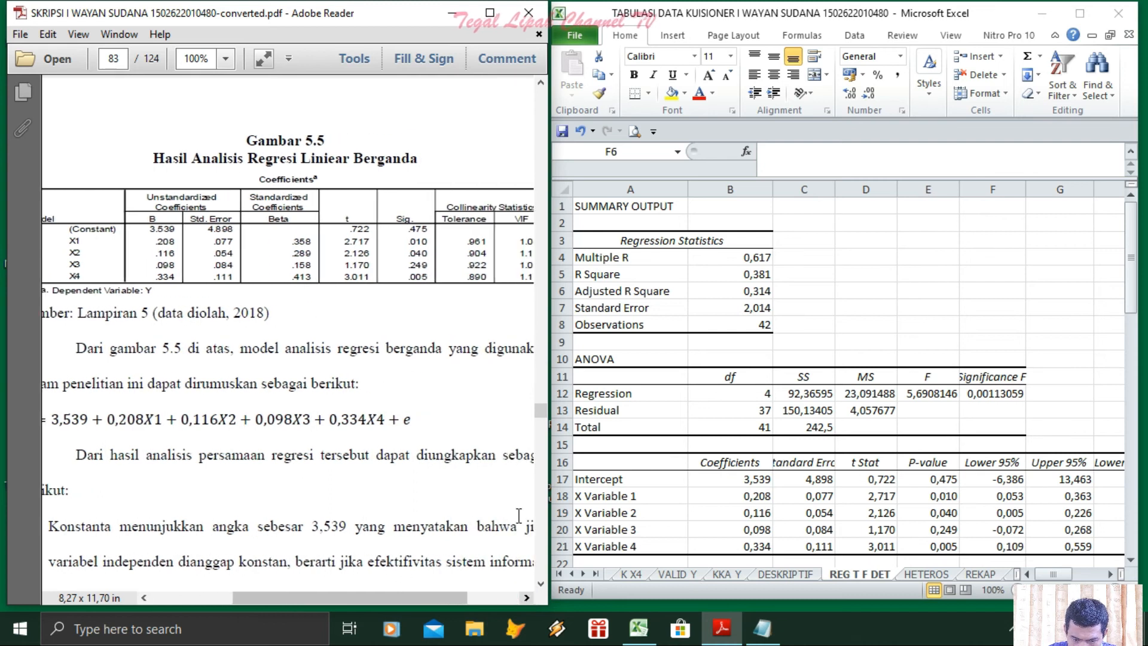
left_click(544, 461)
left_click(544, 461)
left_click(543, 461)
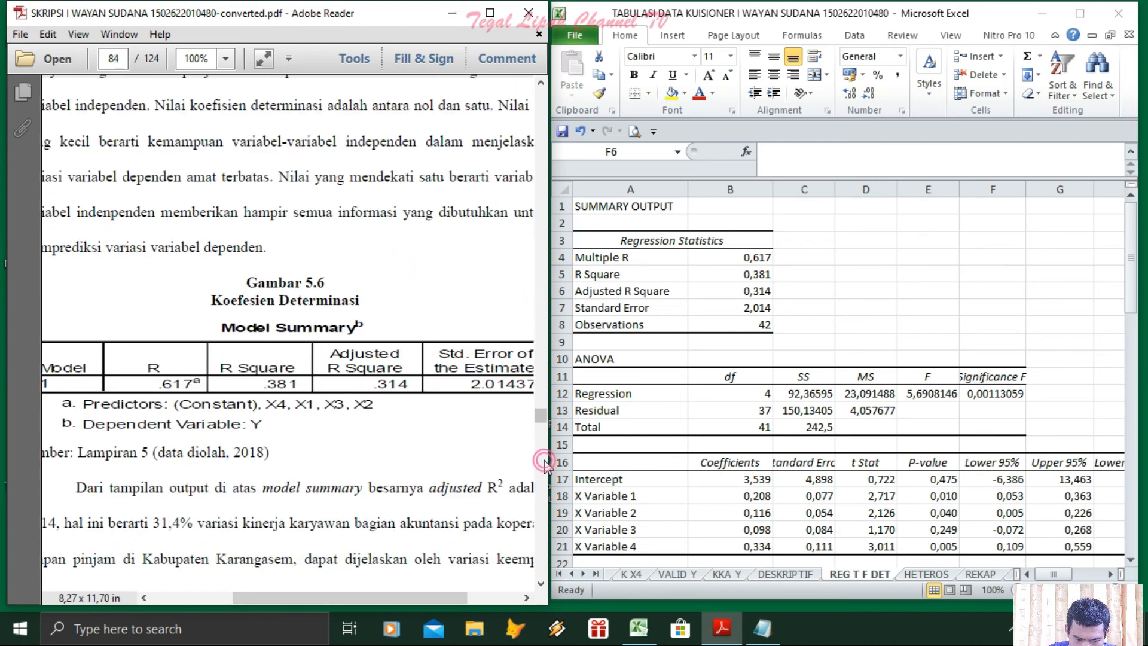
left_click(544, 395)
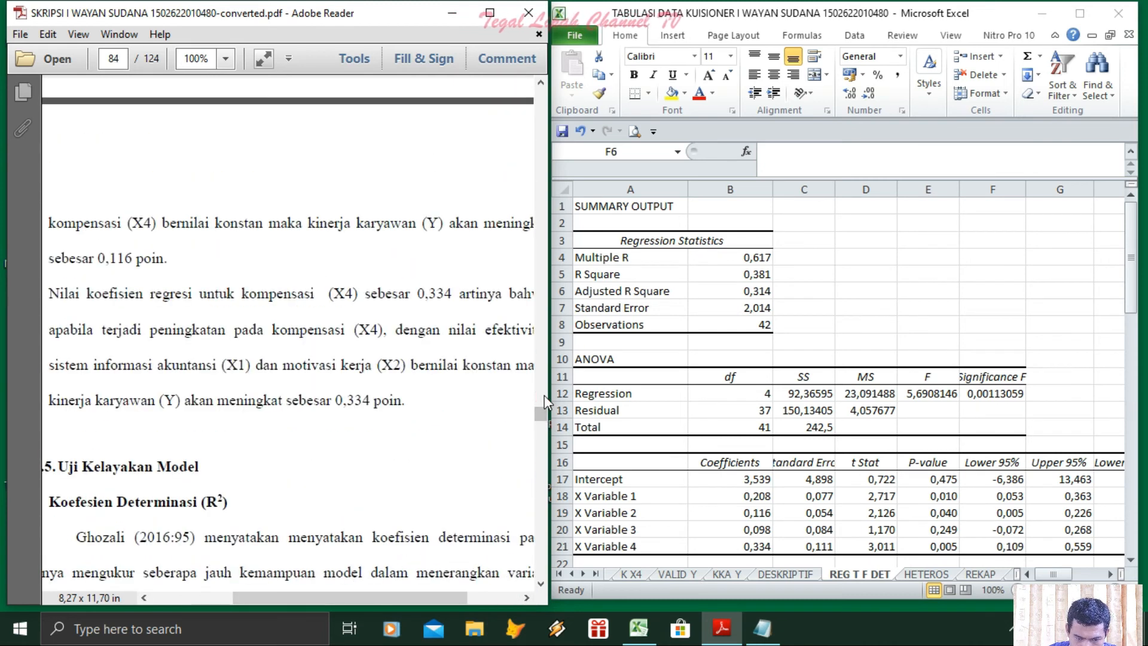
scroll(93, 543, "down", 8)
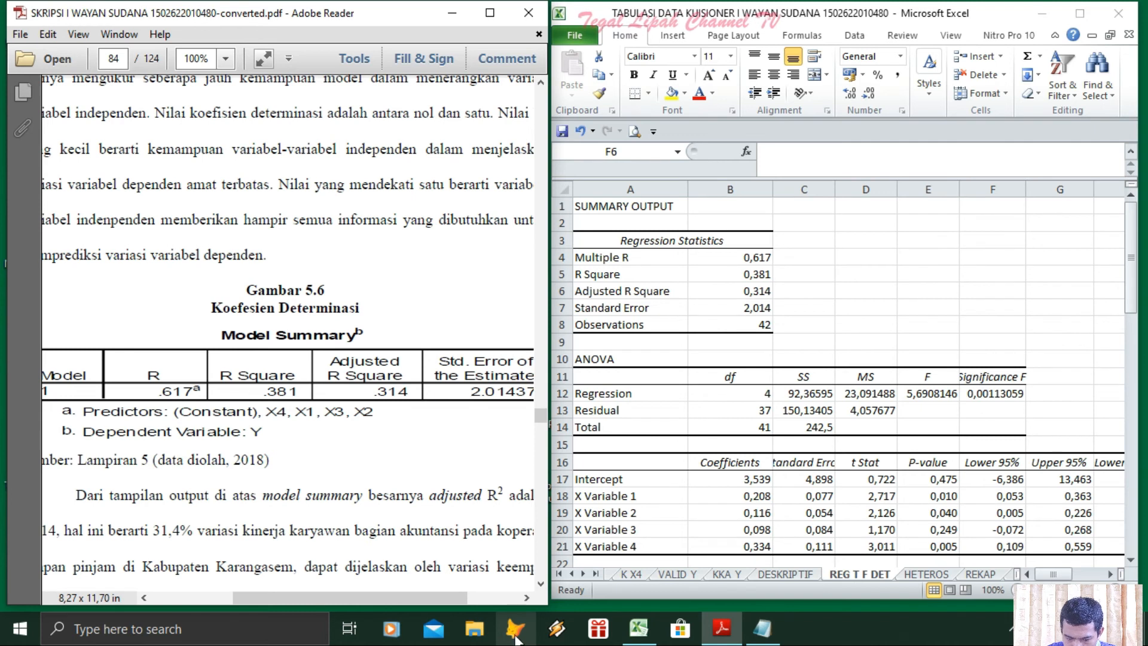
left_click(526, 597)
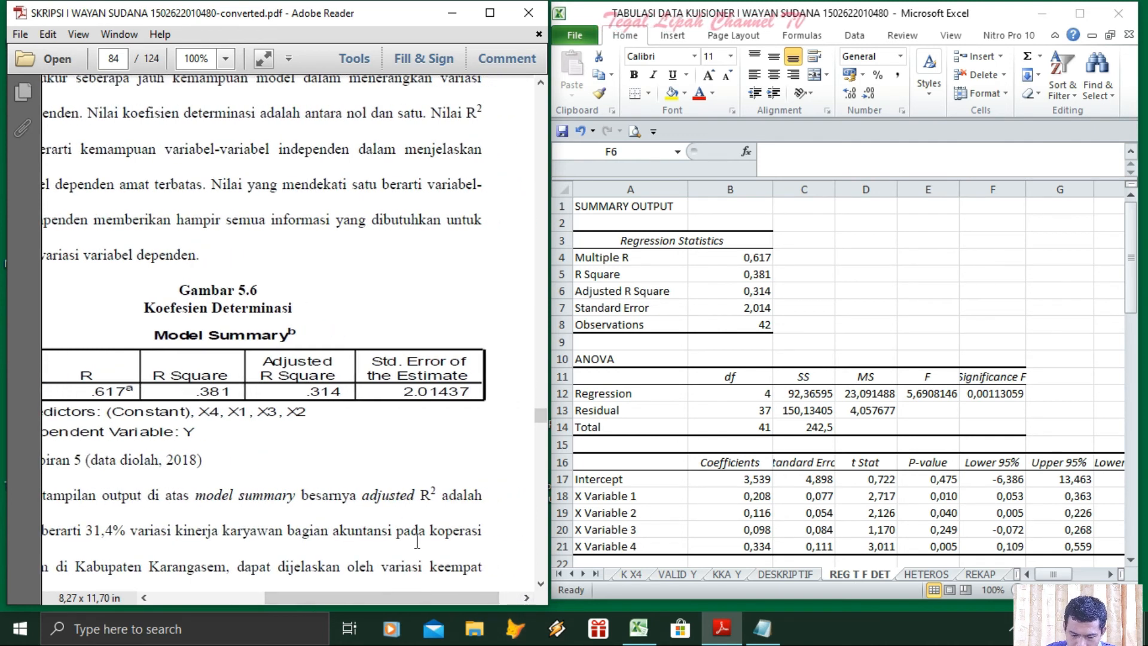
left_click_drag(296, 598, 214, 610)
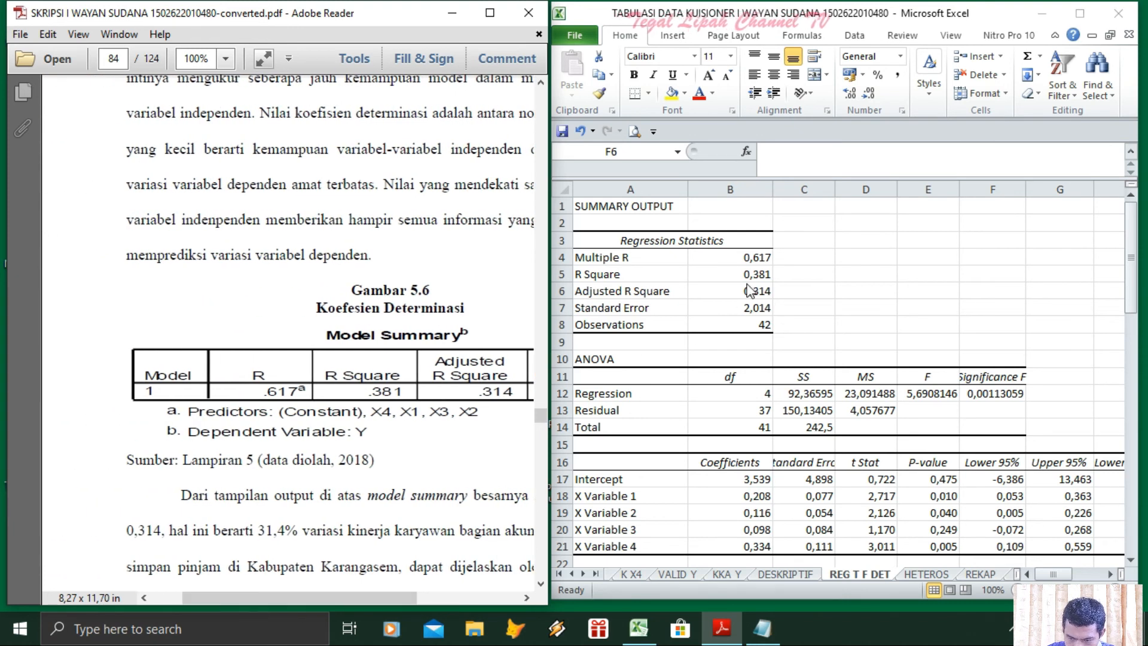
Step: Compare the Adjusted R Square value on REG T F DET with the Gambar 5.6 model summary and its explanation
left_click(649, 291)
left_click(747, 307)
left_click(748, 291)
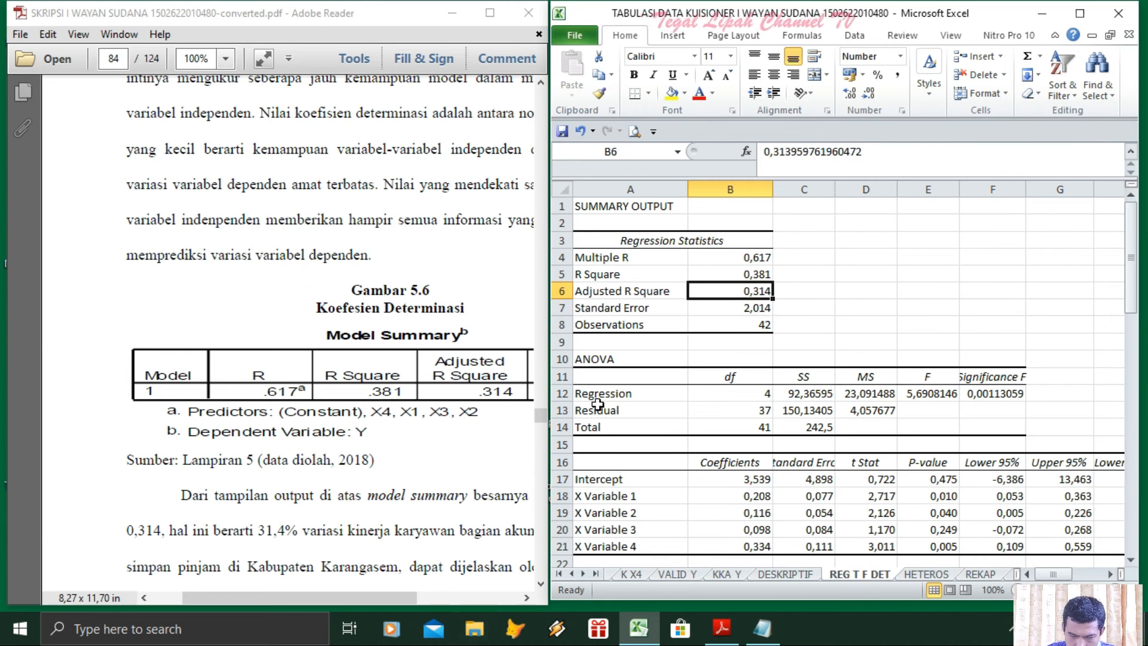
left_click(529, 598)
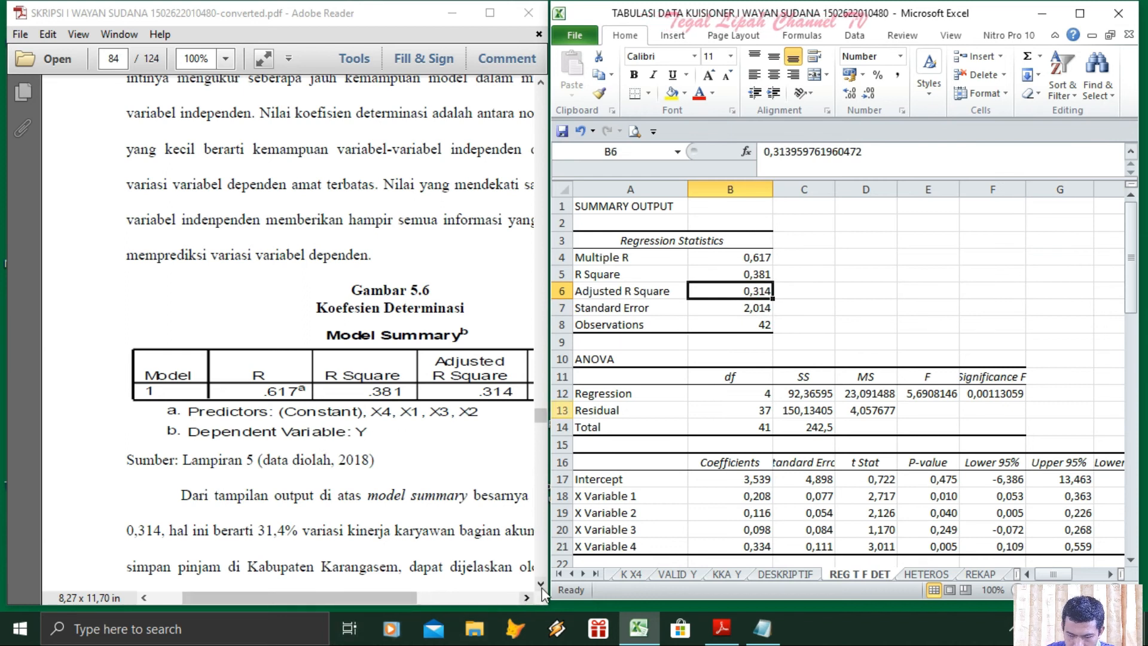
scroll(538, 580, "down", 3)
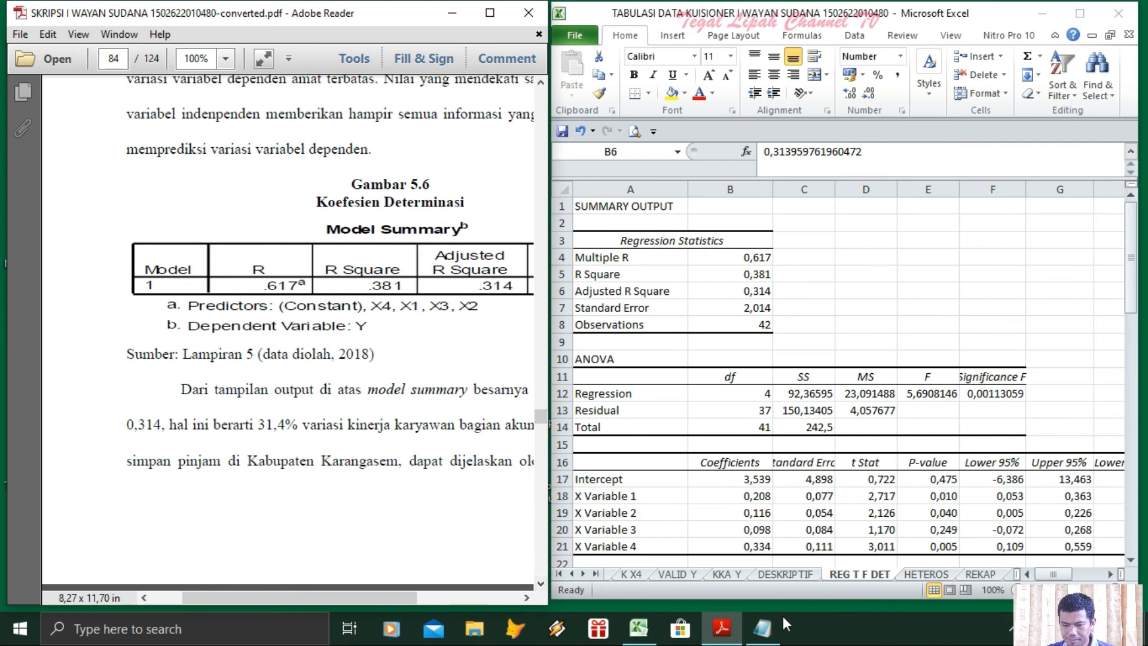
Step: Check the test list in the Notepad ReadMe and select the t Stat values from Intercept to X Variable 4
left_click(762, 627)
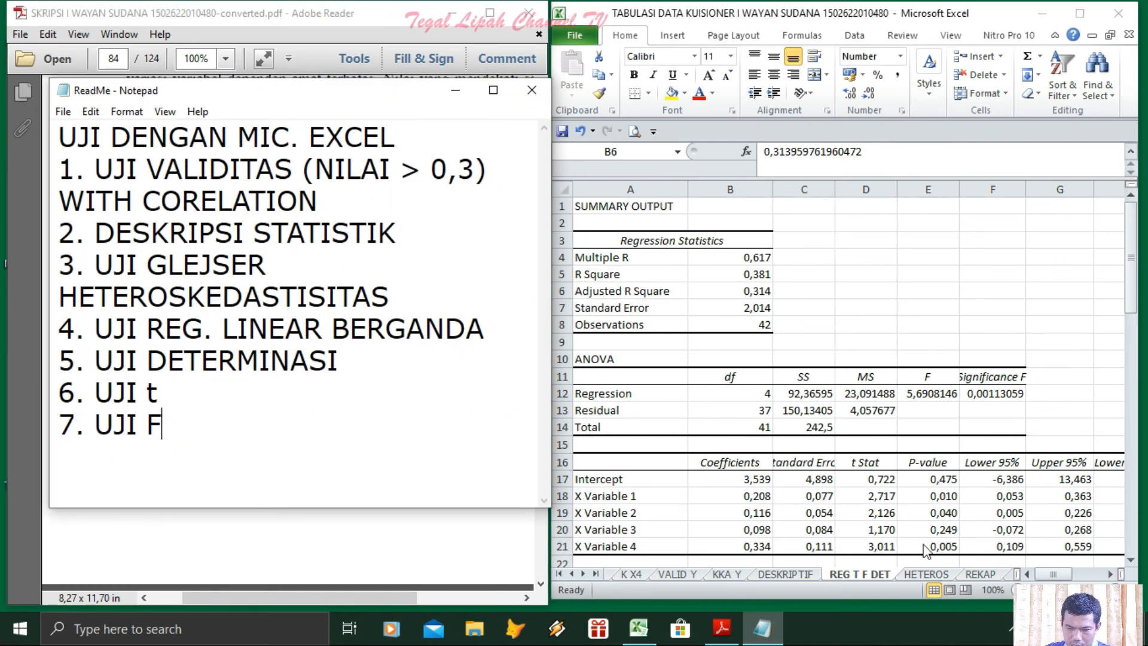
left_click(921, 501)
left_click_drag(881, 480, 882, 542)
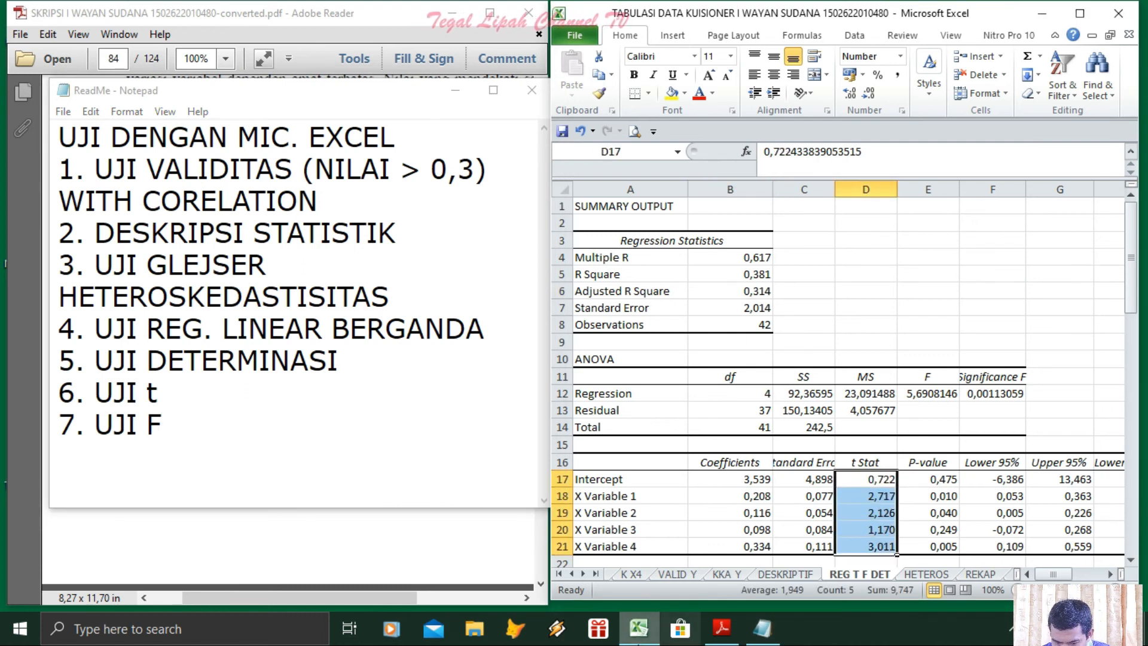
Step: Find the Uji Parsial atau Uji t section and its Gambar 5.8 coefficients table on page 86 of the thesis PDF
left_click(721, 628)
scroll(535, 511, "down", 10)
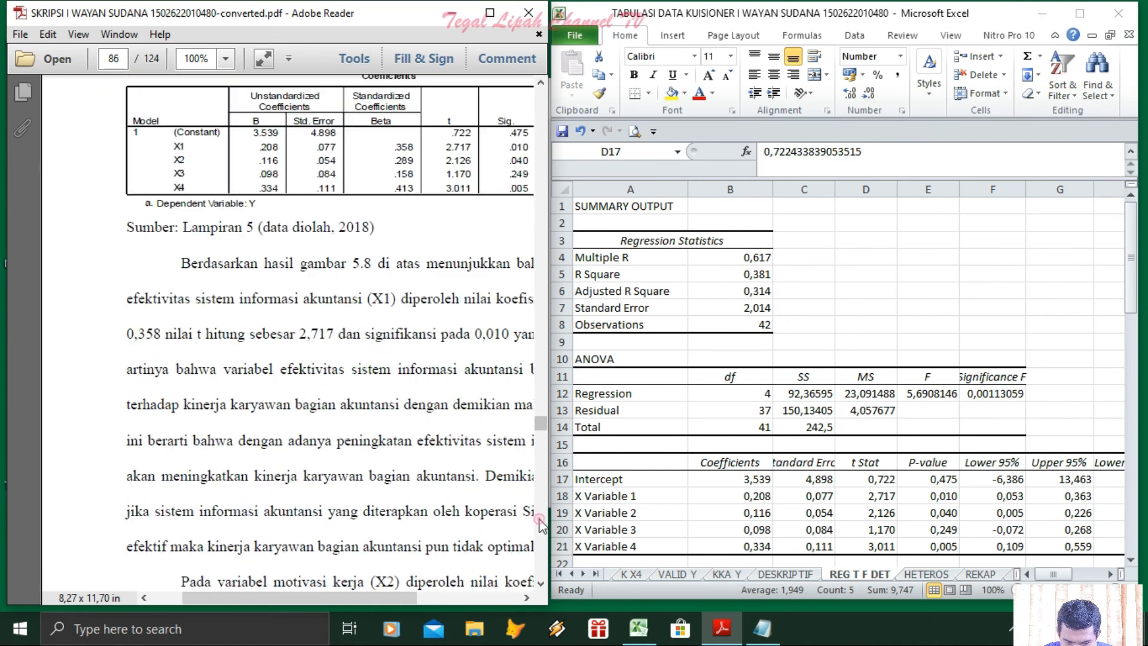
scroll(544, 404, "up", 5)
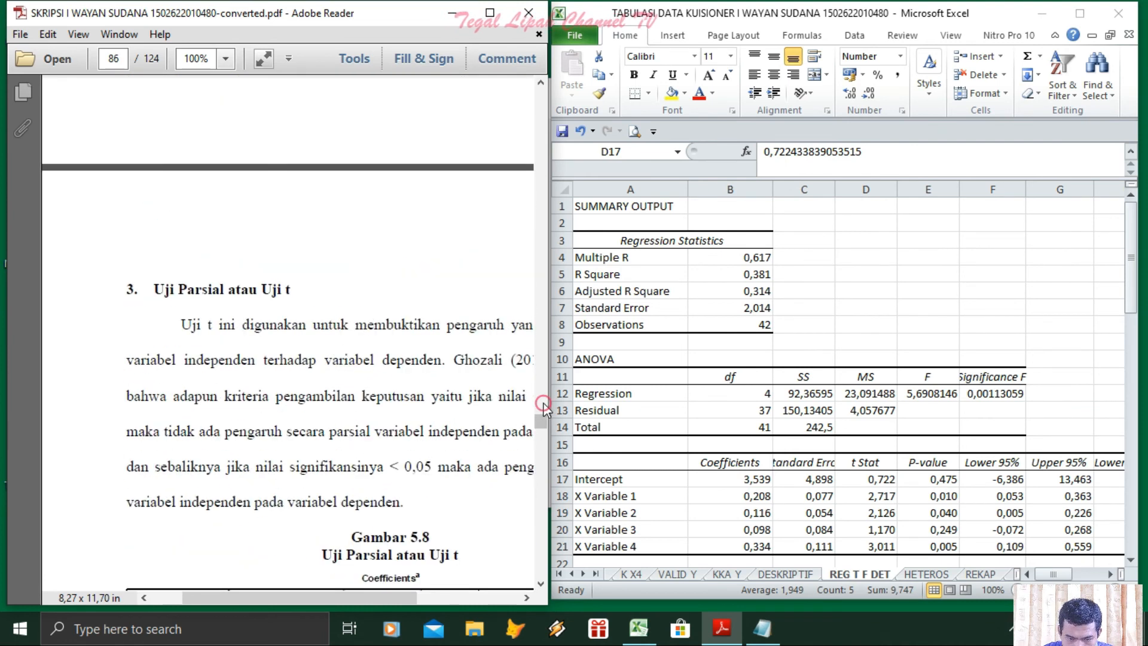
scroll(544, 484, "down", 5)
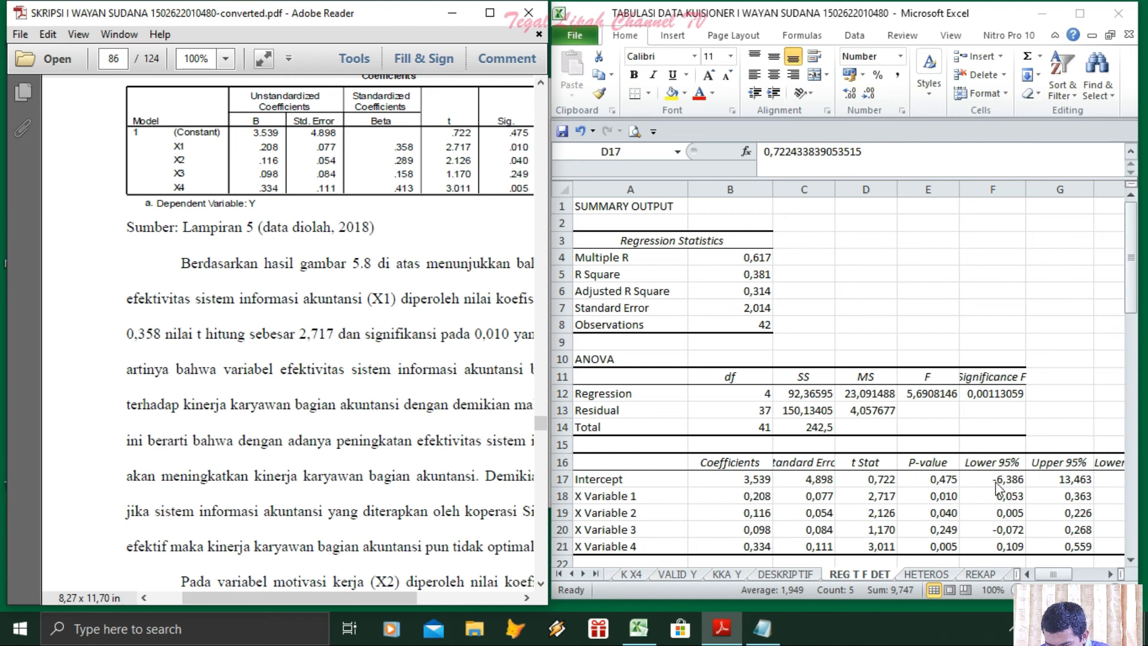
Step: Compare the P-values of X Variable 1, 3 and 4 with the Sig. column of Gambar 5.8
left_click(944, 537)
left_click(944, 536)
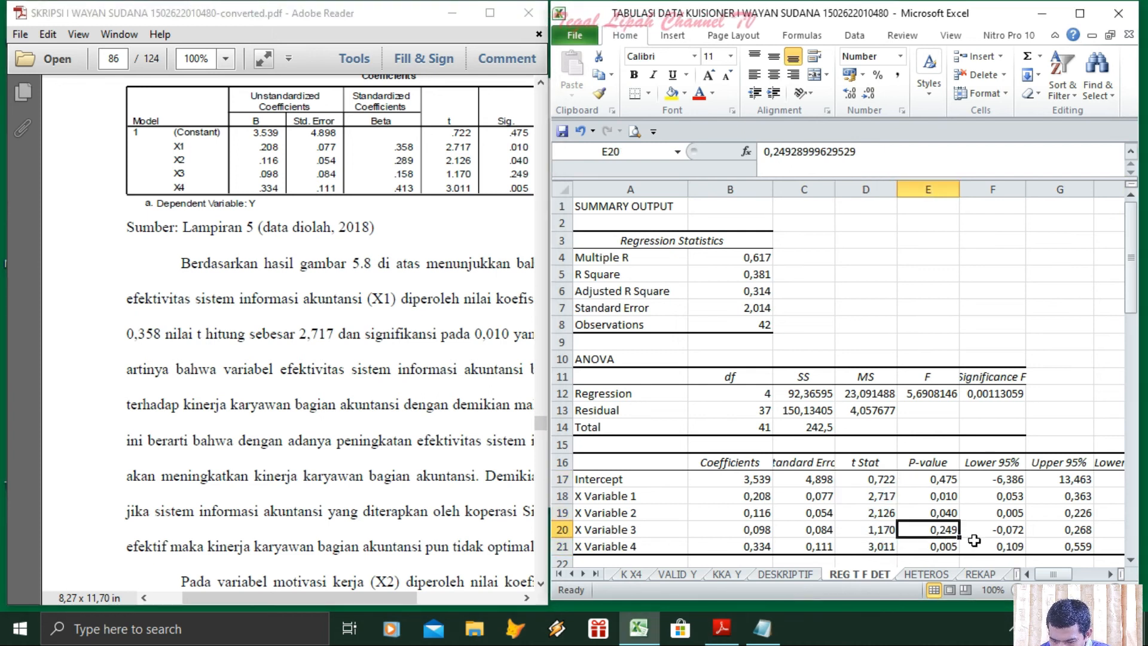
left_click(977, 501)
left_click(940, 496)
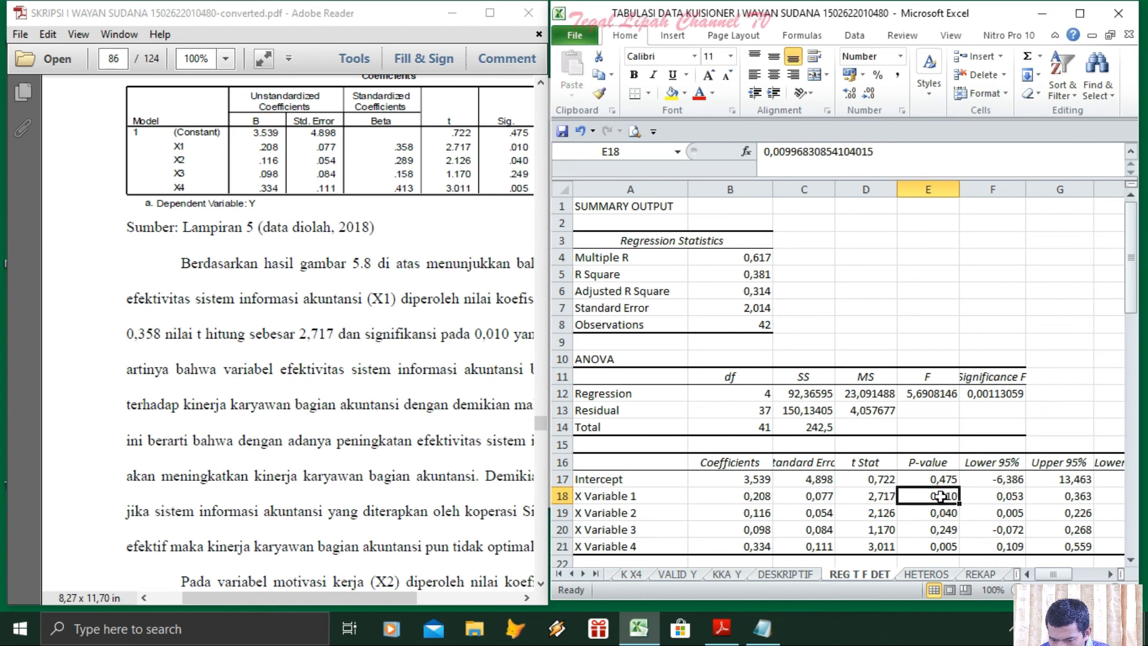
left_click(514, 160)
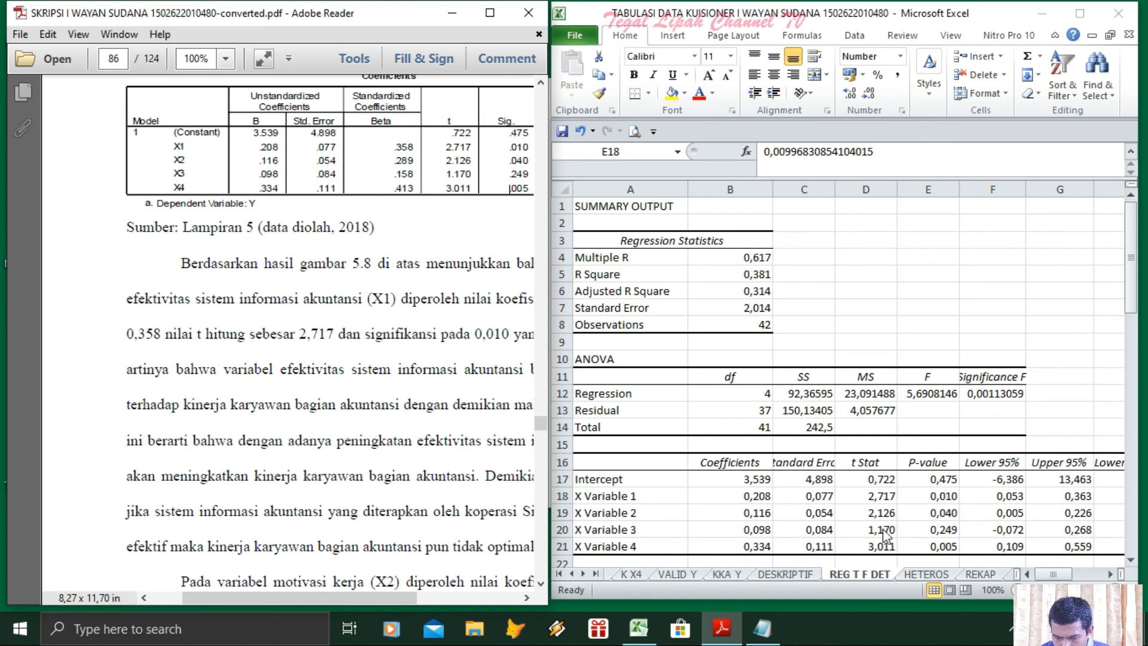
left_click(936, 548)
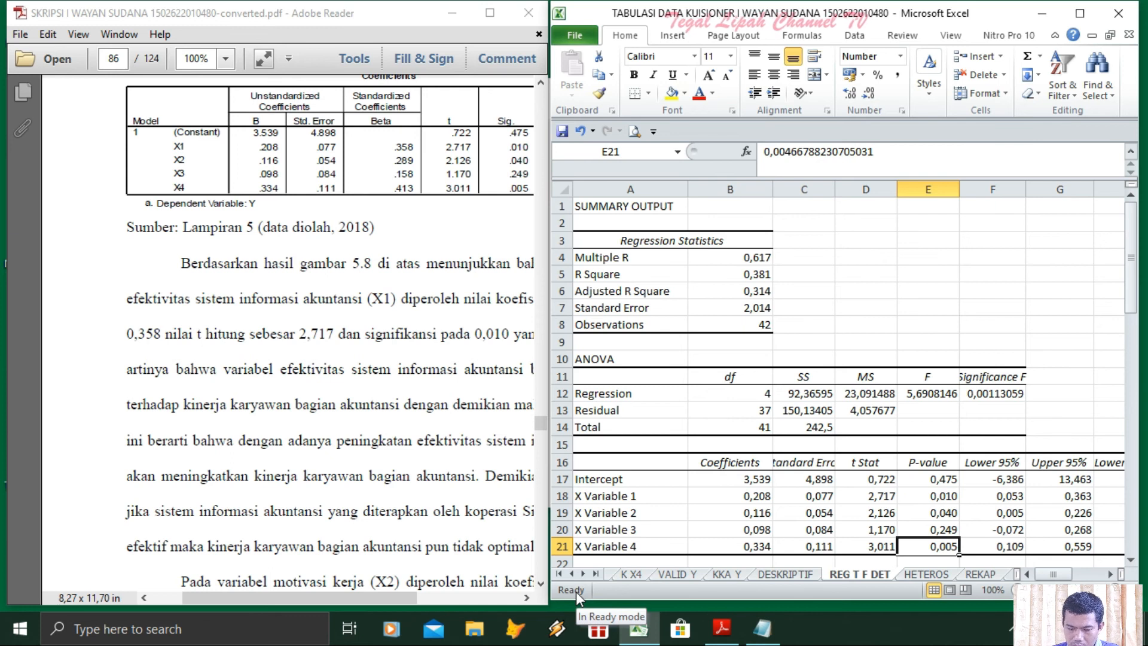
left_click(595, 528)
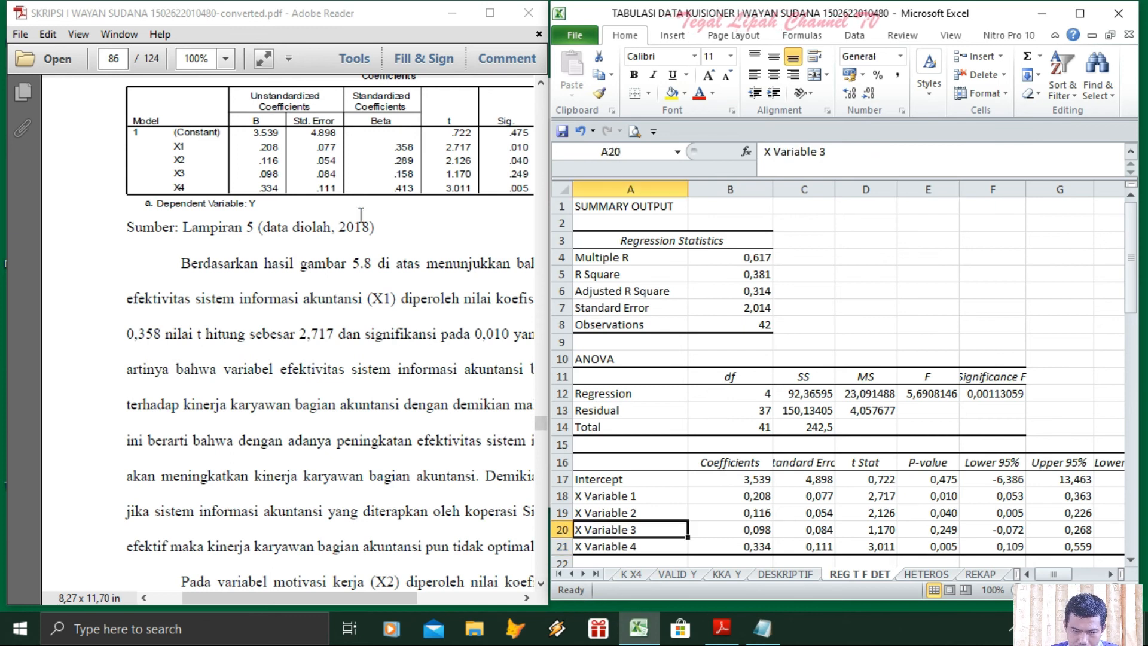
left_click(502, 174)
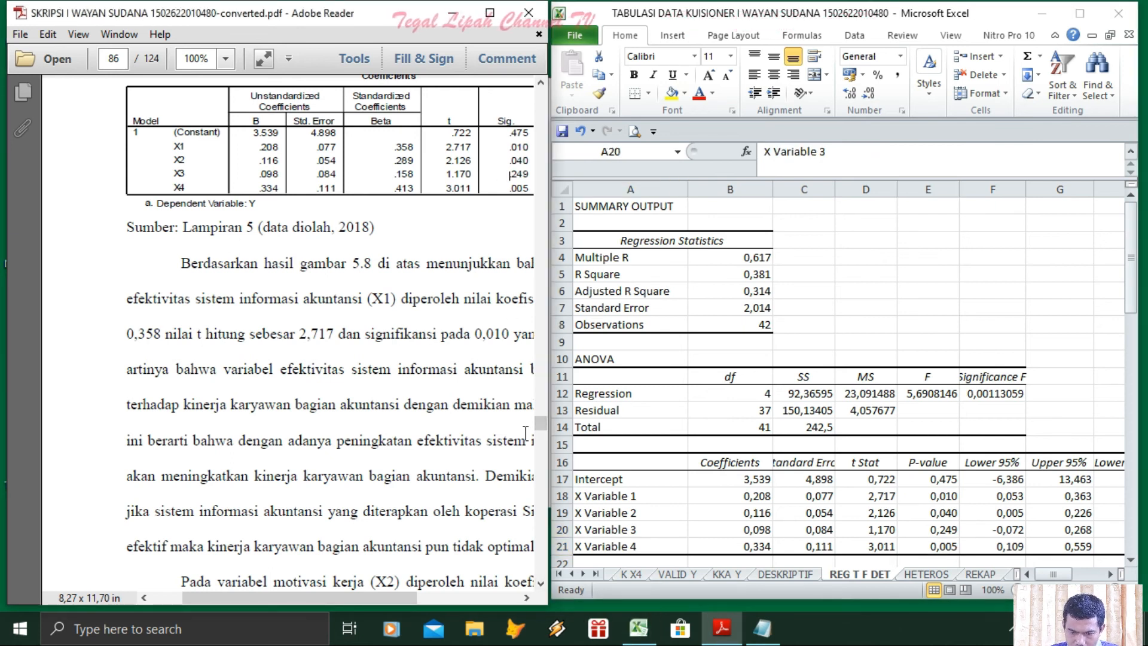
Step: Check the remaining test in the Notepad list and select the F value in the ANOVA table's Regression row
left_click(544, 437)
left_click(750, 629)
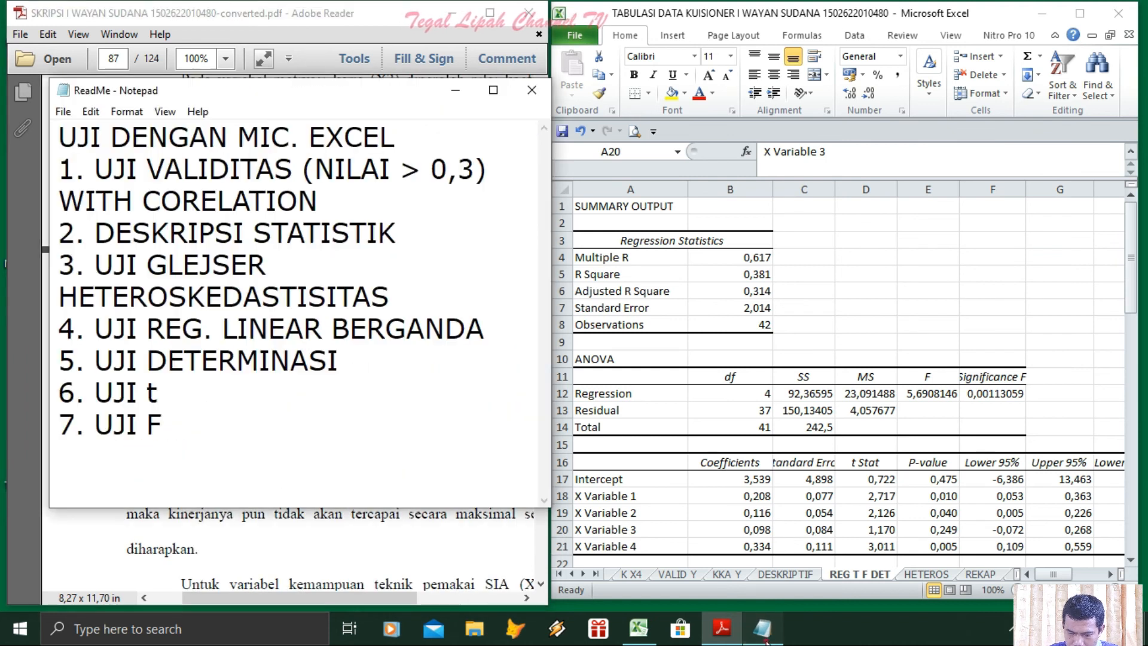
left_click(753, 629)
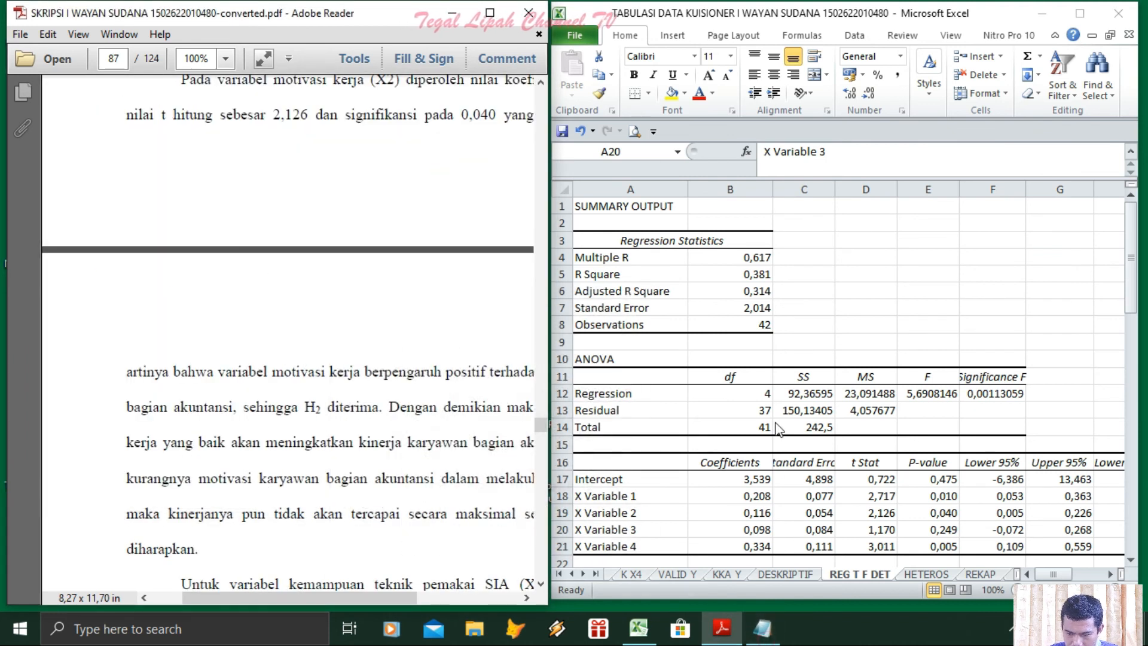
left_click(928, 395)
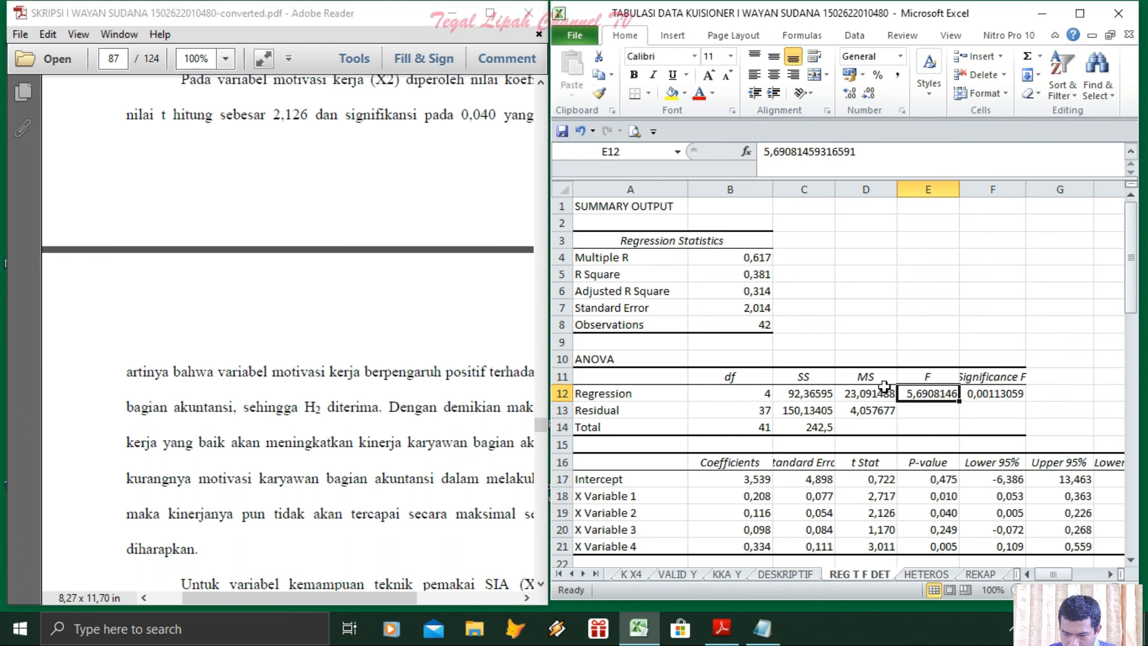
Step: Find the Uji Simultan (F) section and its Gambar 5.7 ANOVA table on page 85 of the thesis PDF
mouse_move(541, 426)
left_mouse_down()
mouse_move(543, 457)
mouse_move(535, 418)
mouse_move(532, 436)
left_mouse_up()
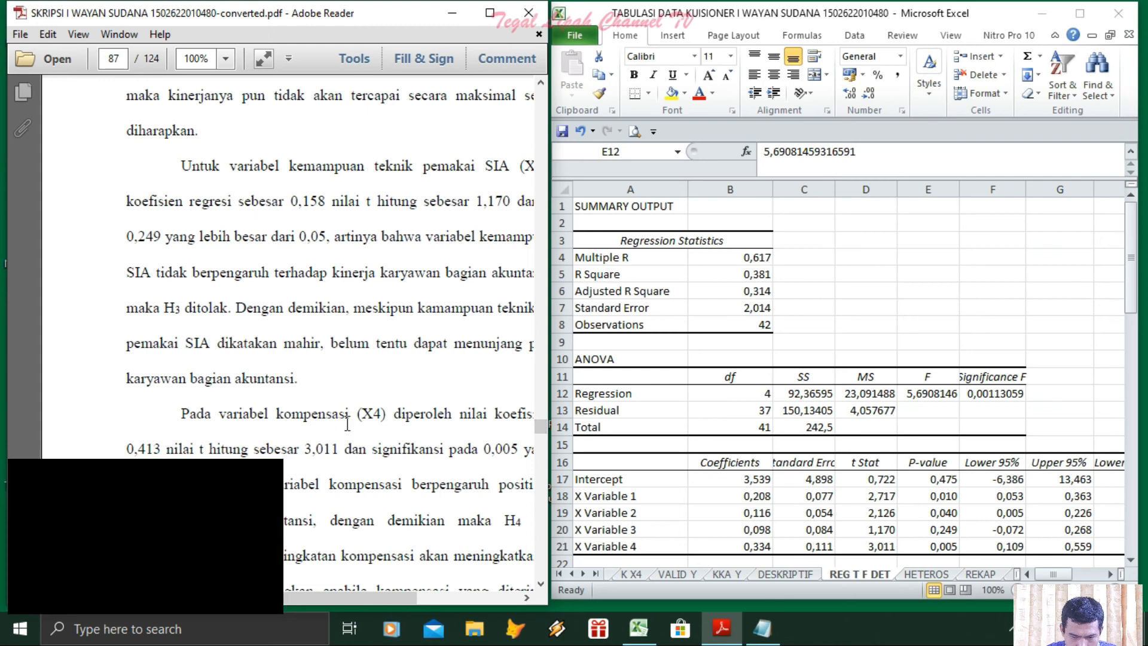
scroll(348, 423, "down", 10)
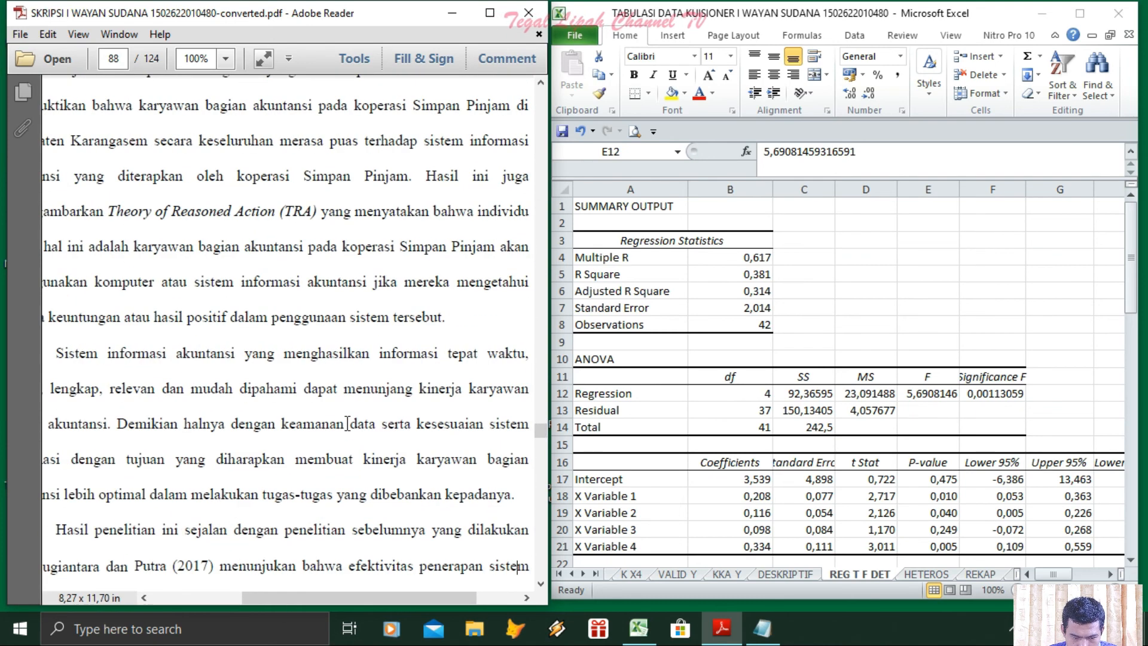
scroll(347, 423, "up", 10)
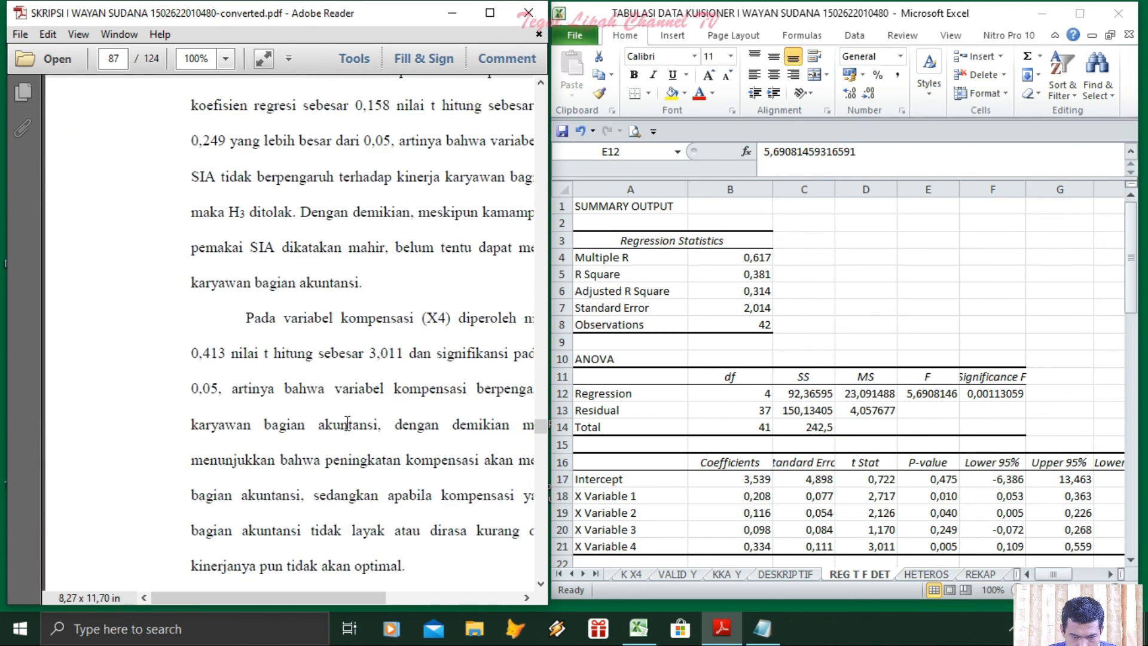
scroll(348, 423, "up", 10)
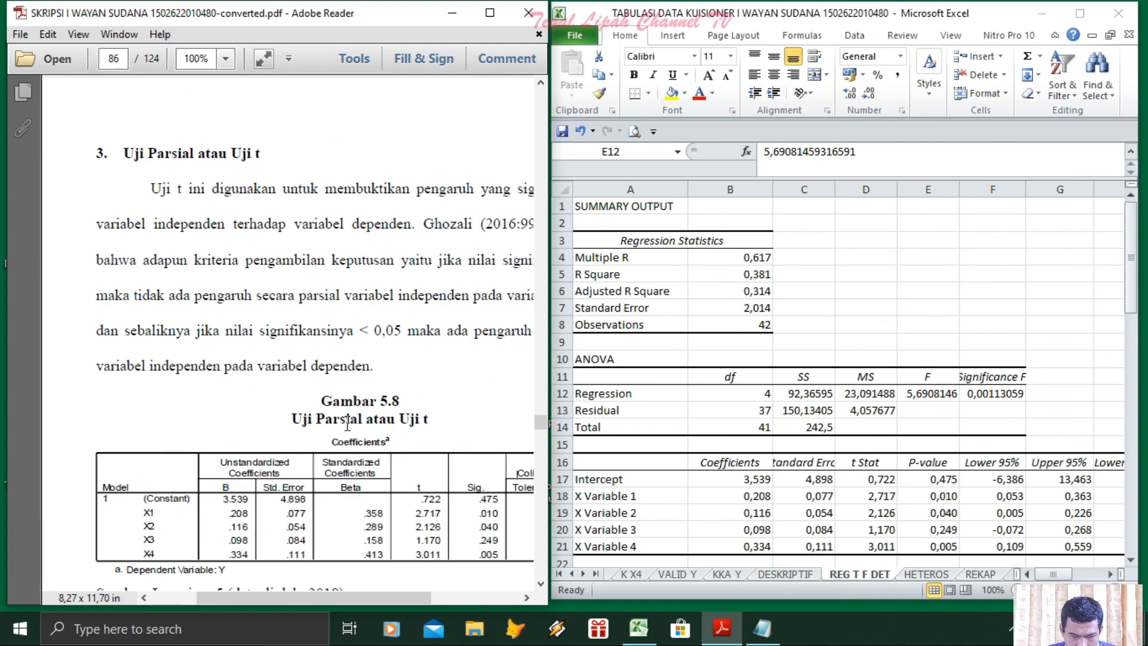
scroll(347, 423, "down", 10)
scroll(347, 423, "down", 5)
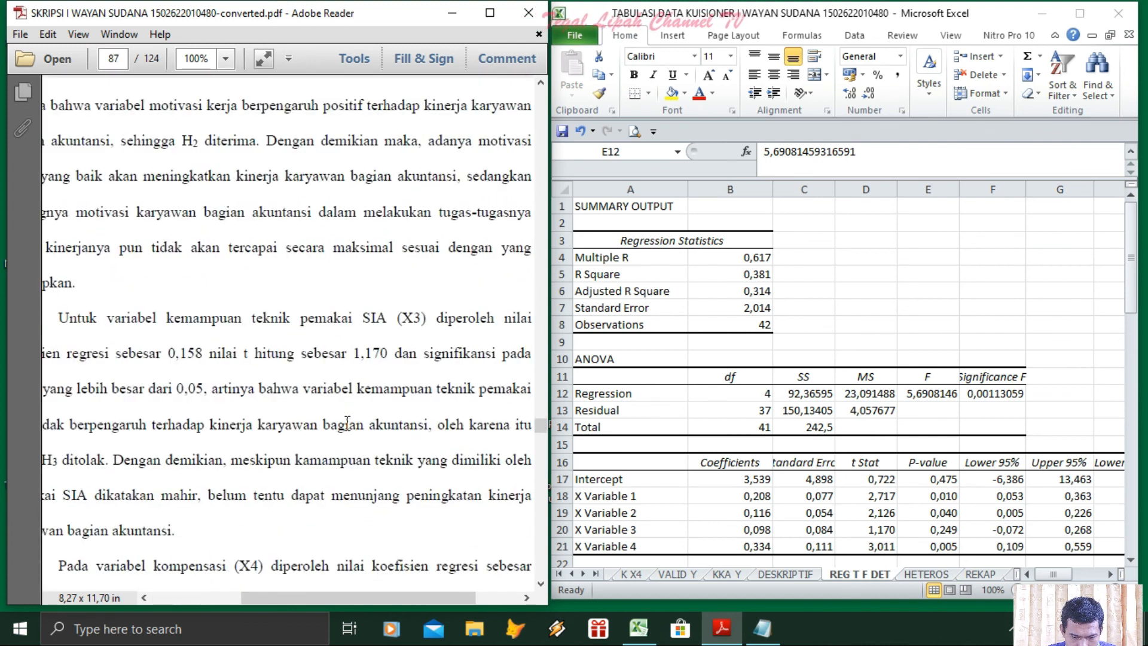
scroll(347, 423, "up", 10)
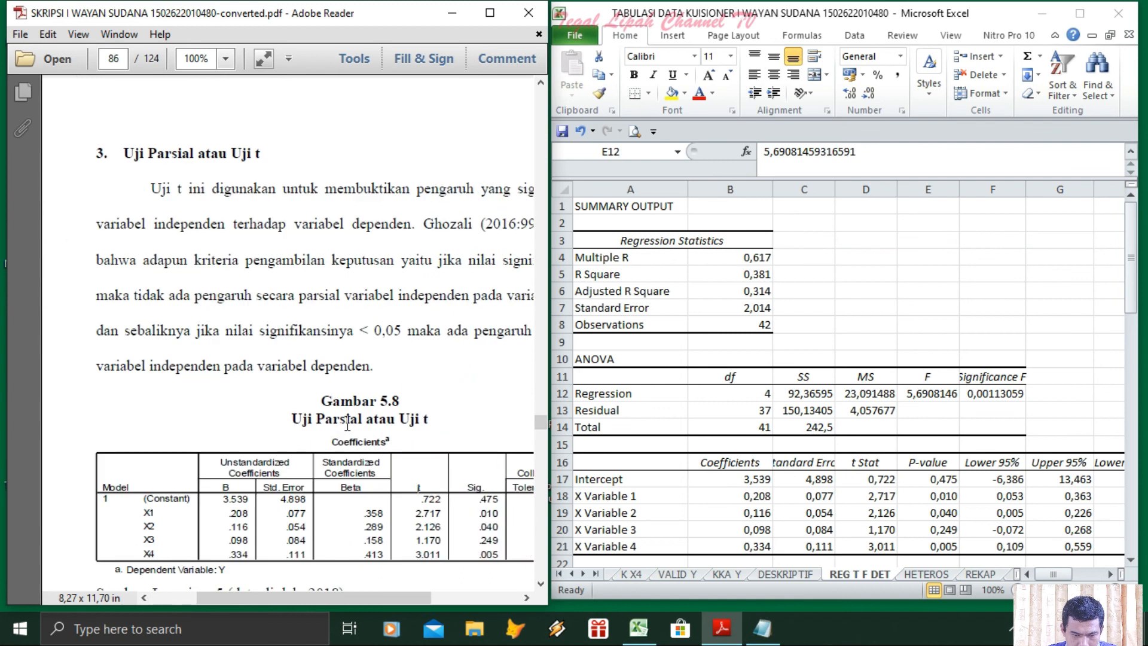
scroll(348, 423, "down", 7)
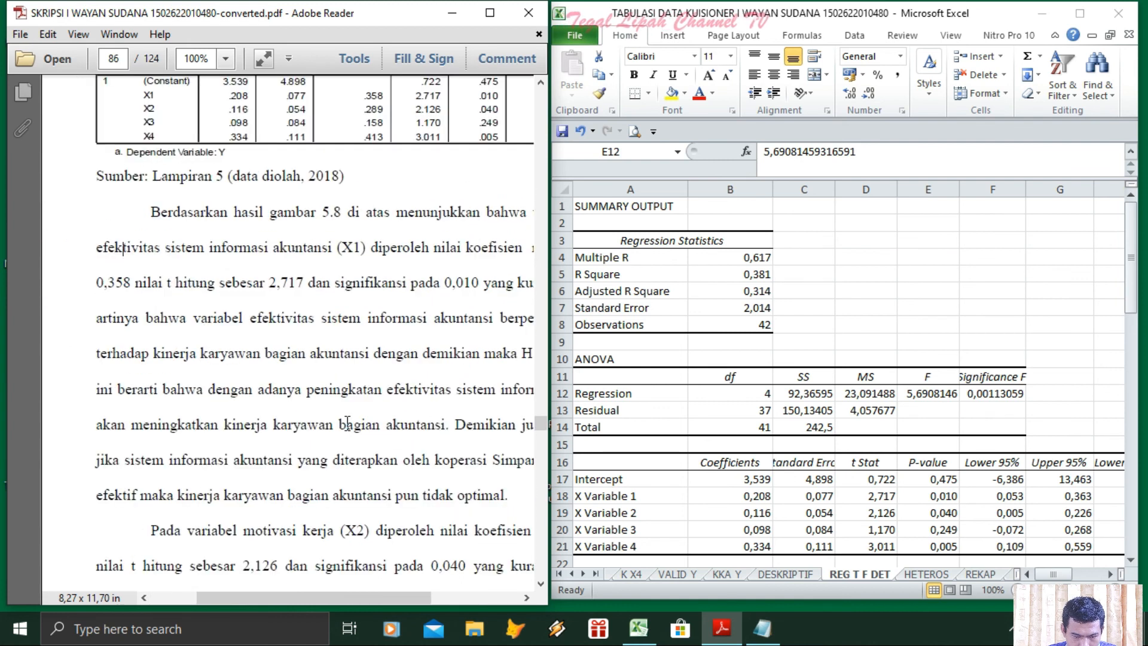
scroll(347, 423, "up", 7)
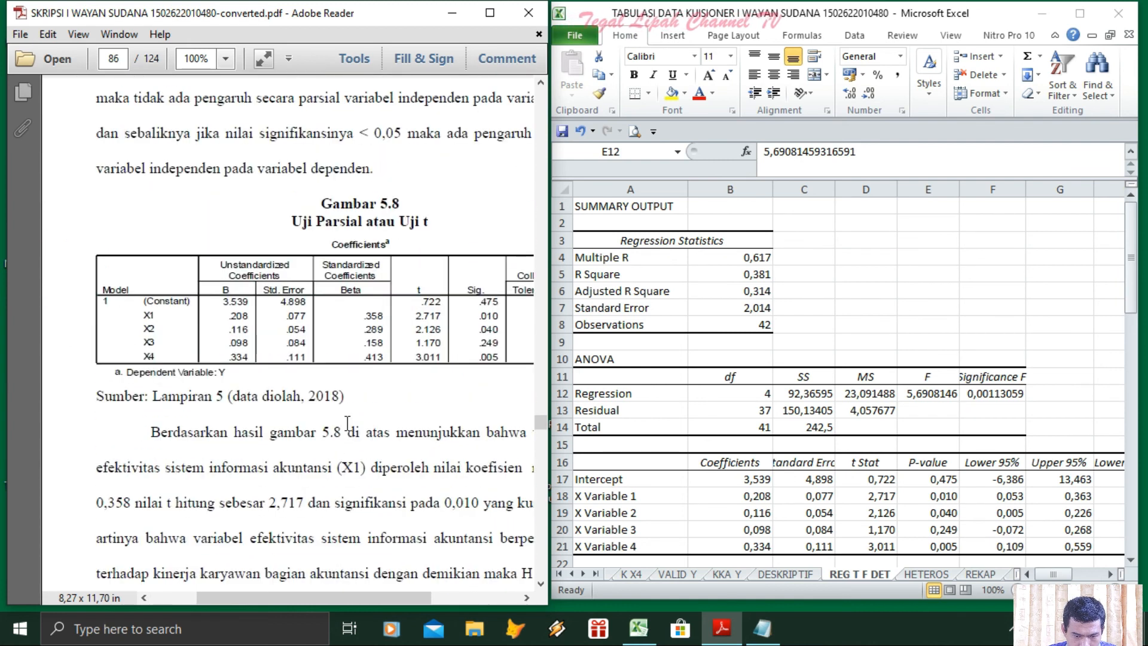
scroll(347, 423, "up", 10)
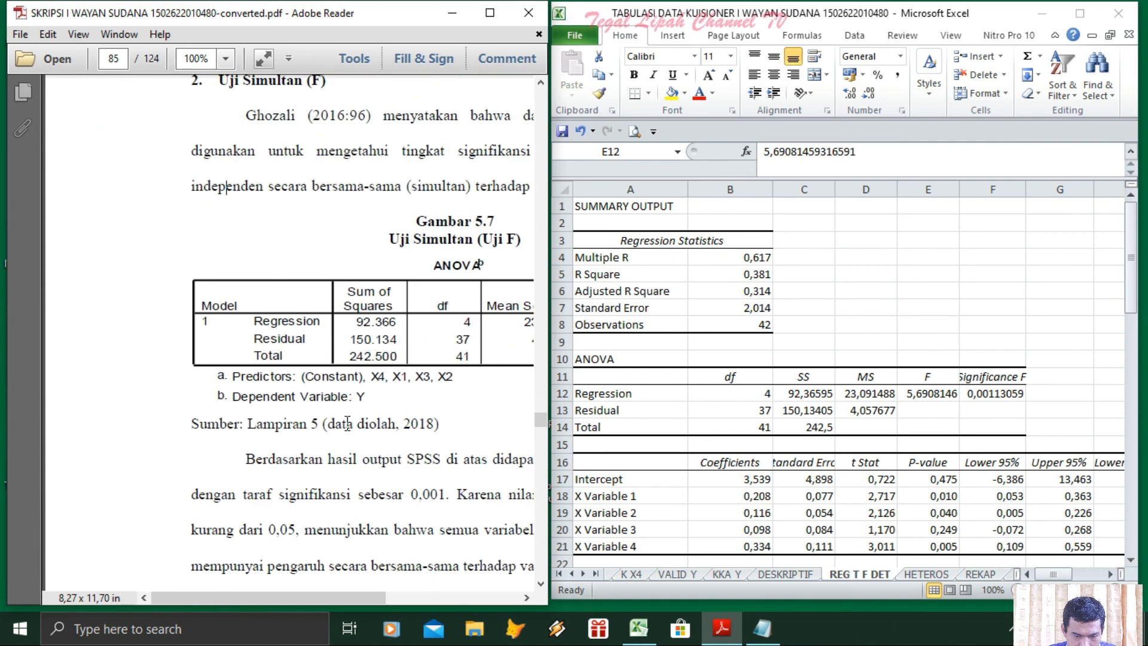
Step: Bring the Mean Square, F and Sig. columns of the Gambar 5.7 ANOVA table into view
left_click(520, 597)
left_click(520, 597)
left_click(520, 597)
left_click(520, 597)
left_click(520, 597)
left_click(520, 597)
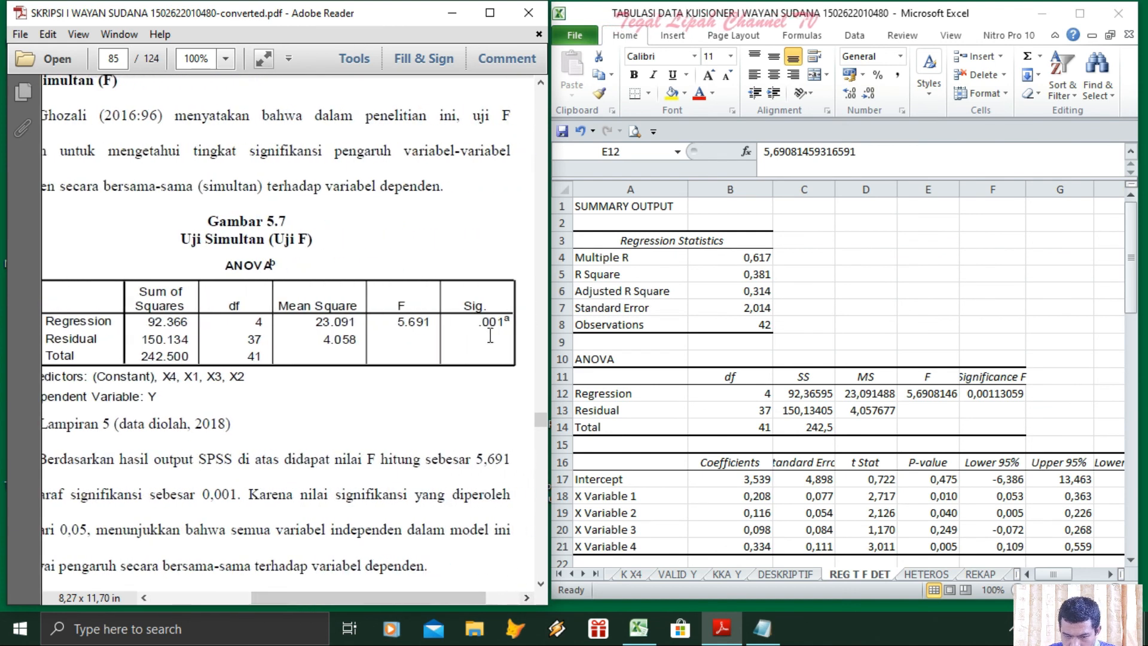
Step: Format the SS, MS, F and Significance F values in C12:F14 of the Excel ANOVA table to three decimal places
left_click(959, 394)
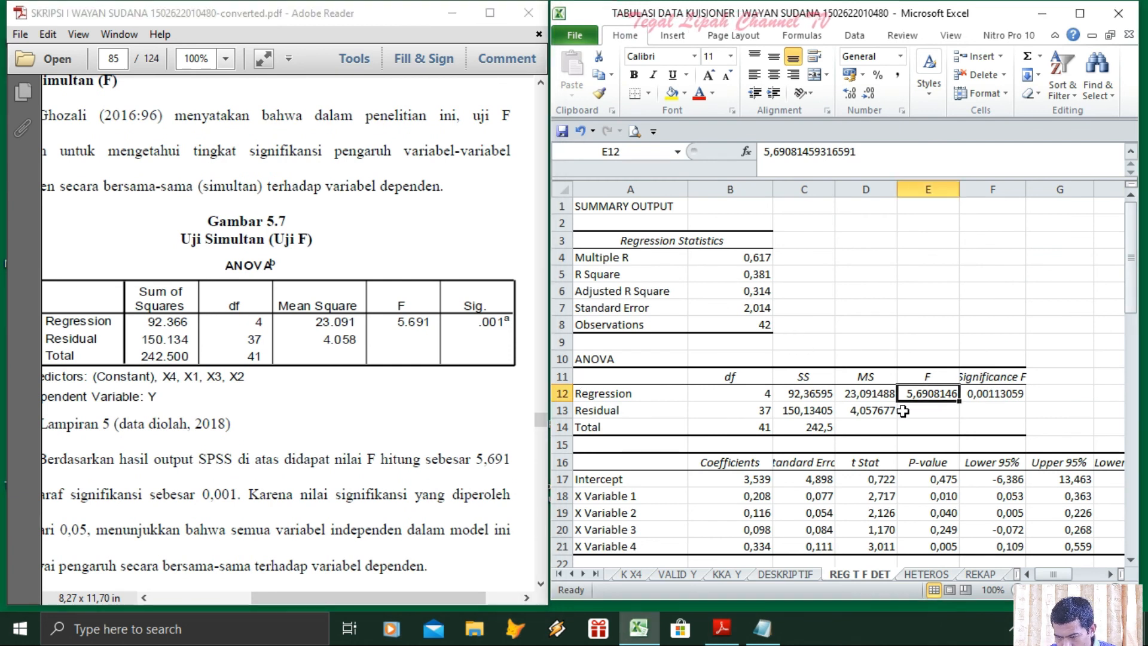
left_click(962, 395)
left_click_drag(819, 394, 974, 430)
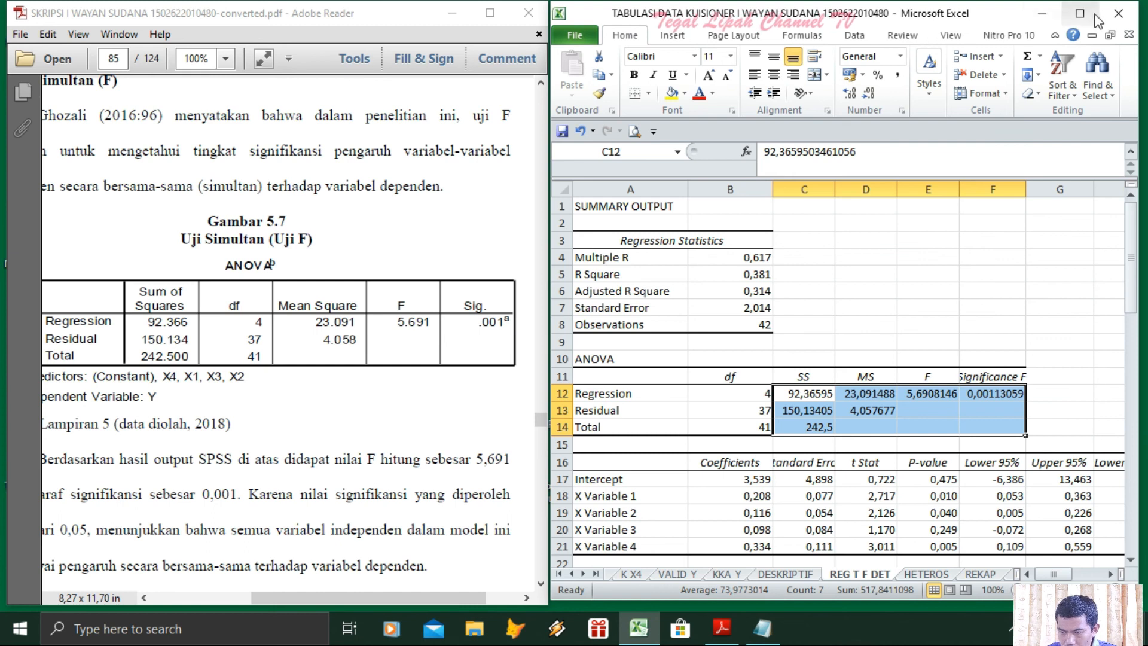
left_click(1078, 14)
left_click(1079, 27)
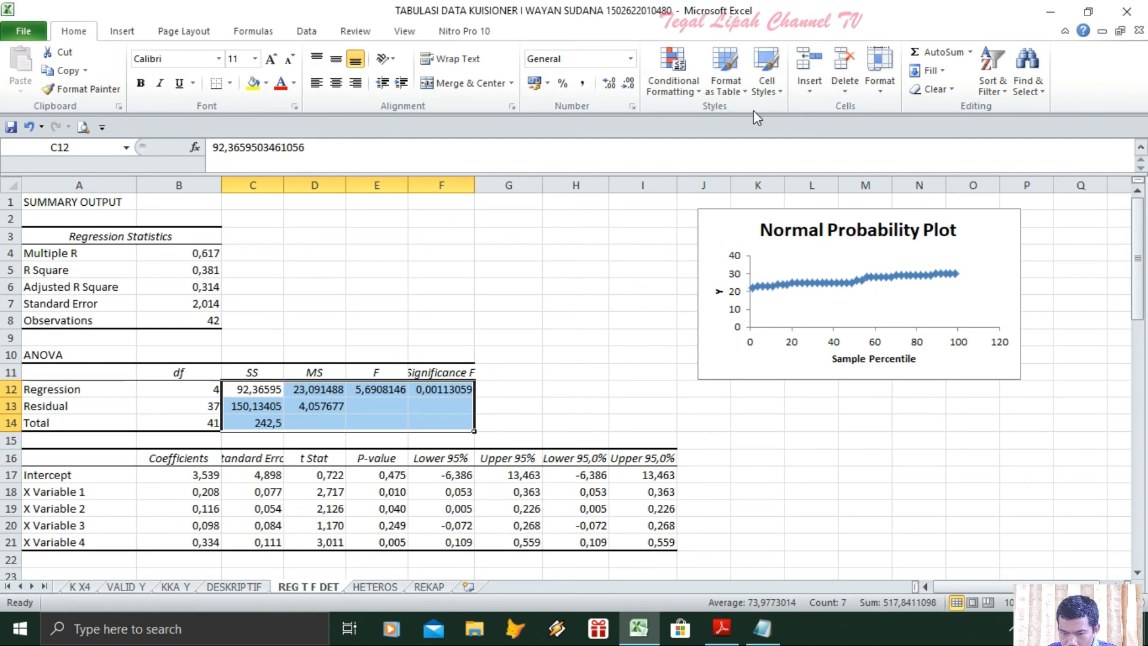
left_click(627, 83)
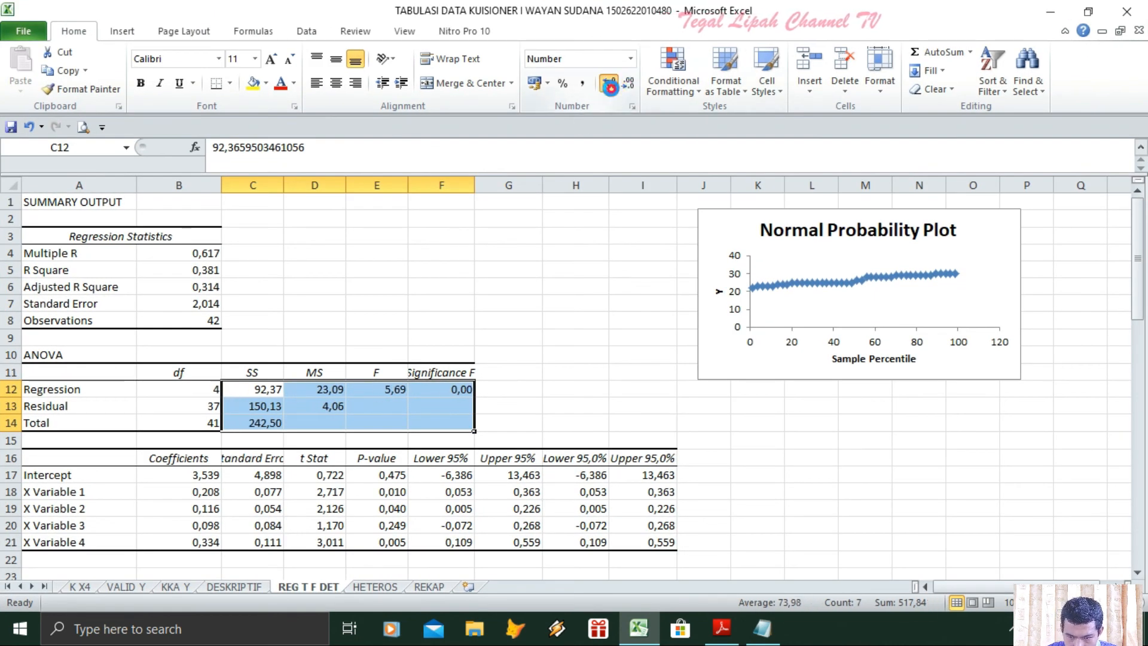
left_click(609, 84)
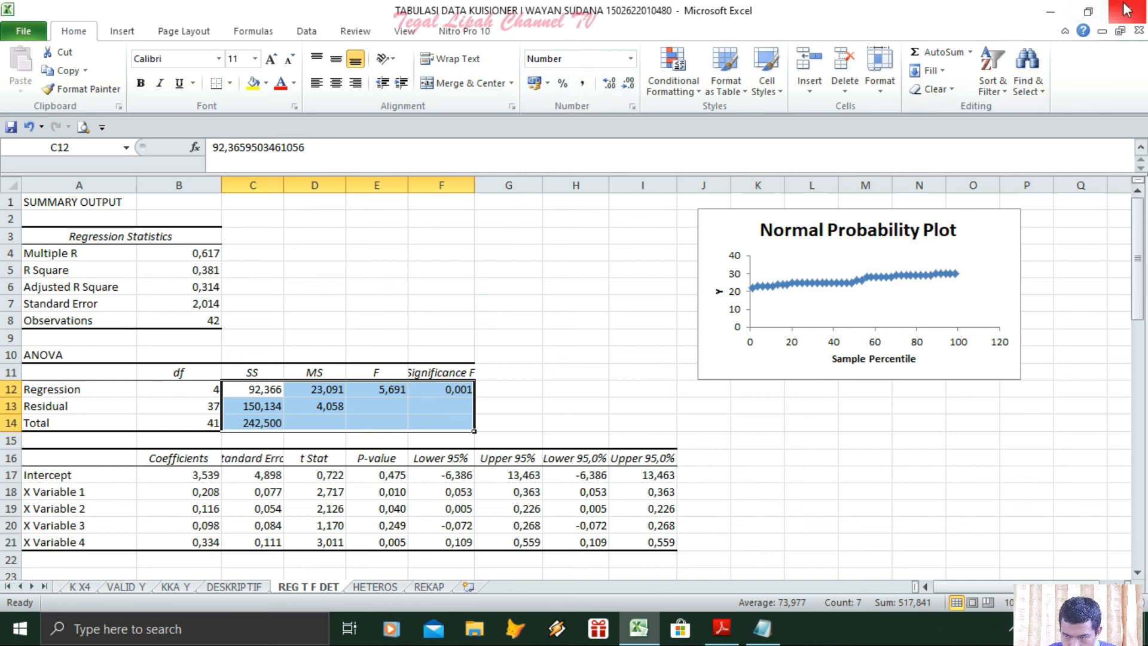
left_click(1094, 8)
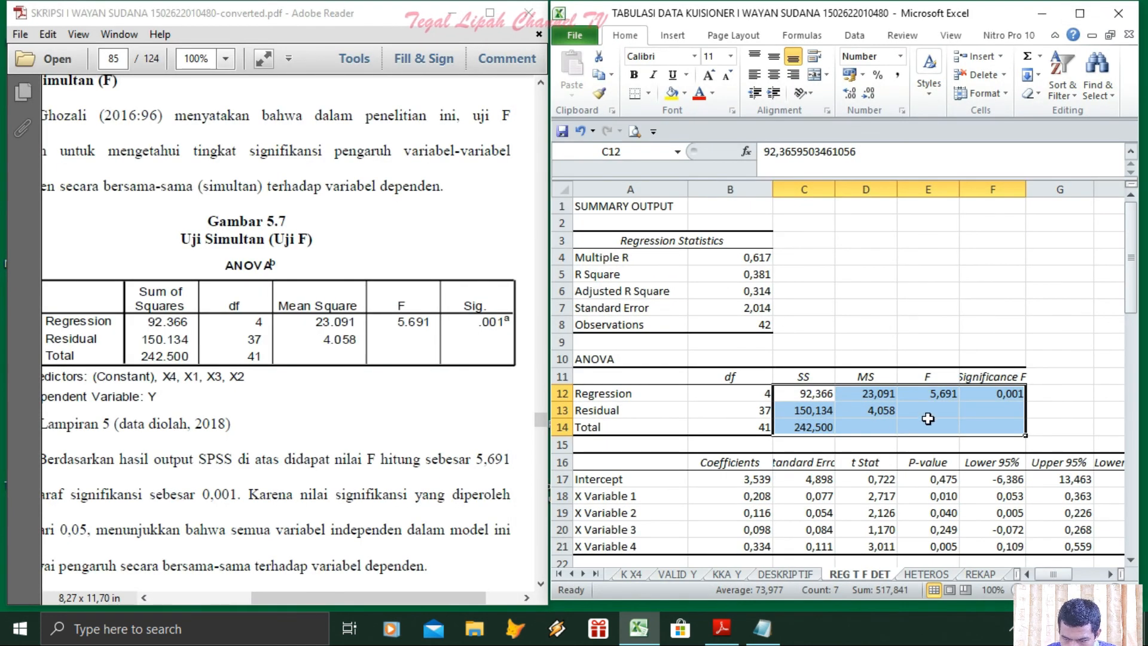
Step: Compare the F, Significance F, MS, df and SS values of the Excel ANOVA table with Gambar 5.7 in the thesis PDF
left_click(943, 392)
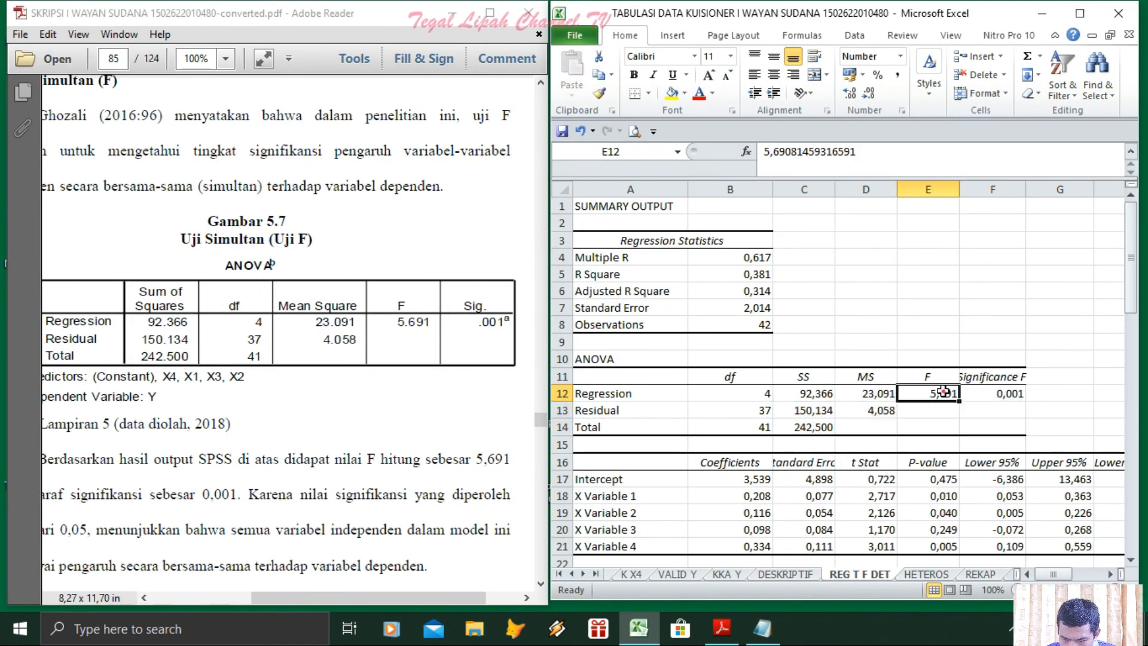
left_click(993, 393)
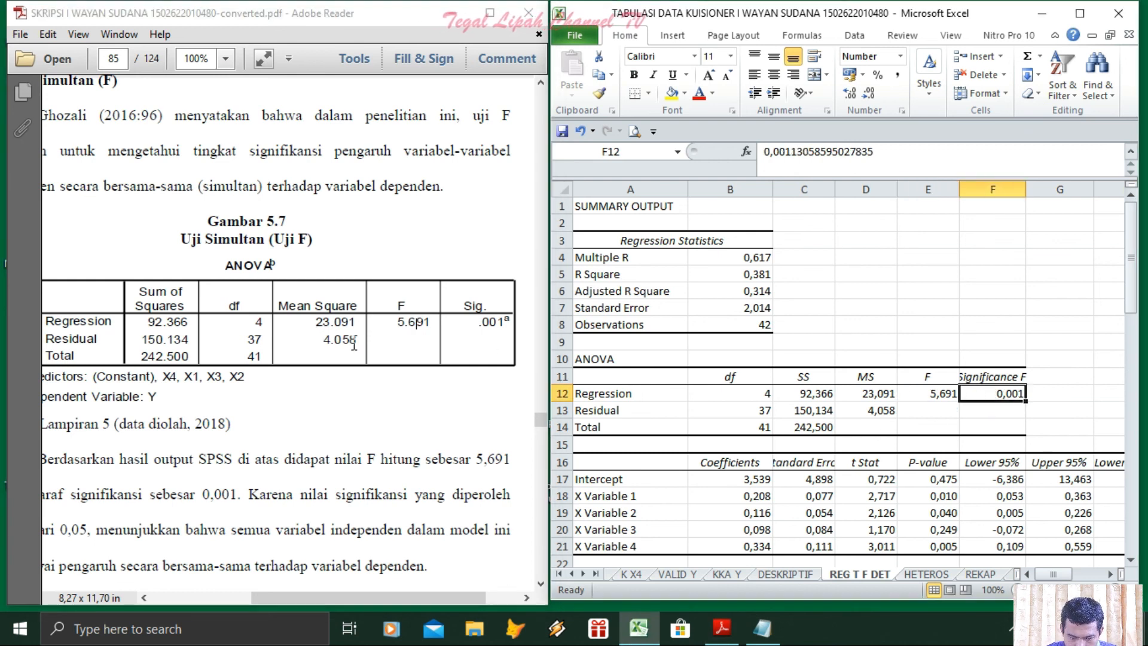
left_click(876, 395)
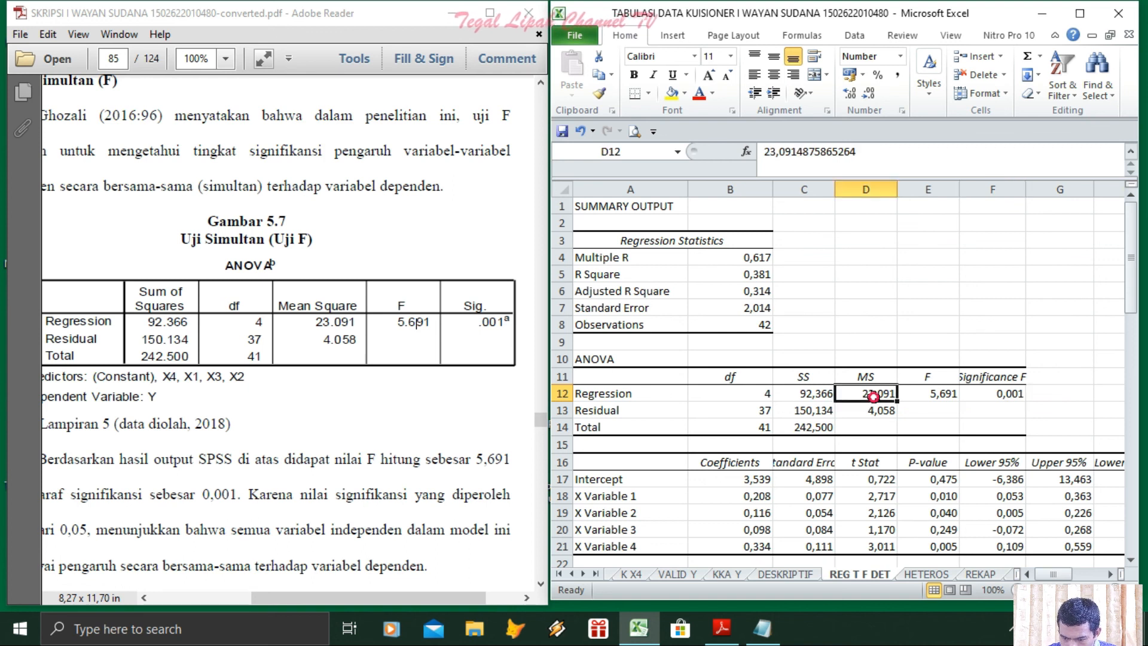
left_click(875, 410)
left_click(732, 395)
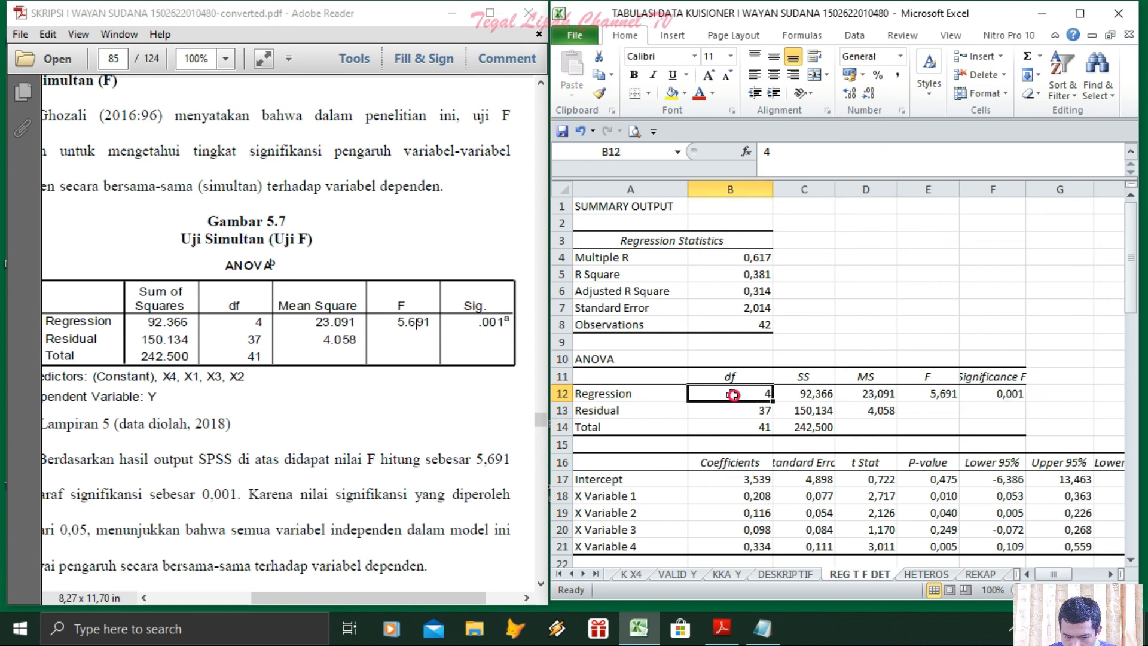
left_click(800, 408)
left_click(338, 338)
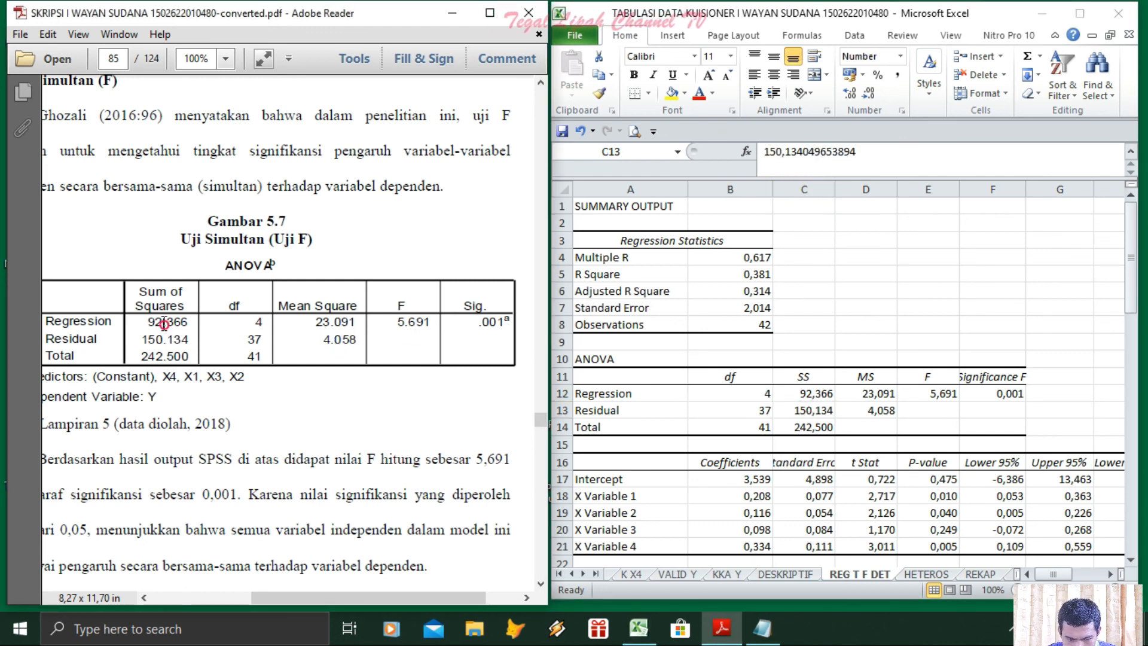
left_click(819, 411)
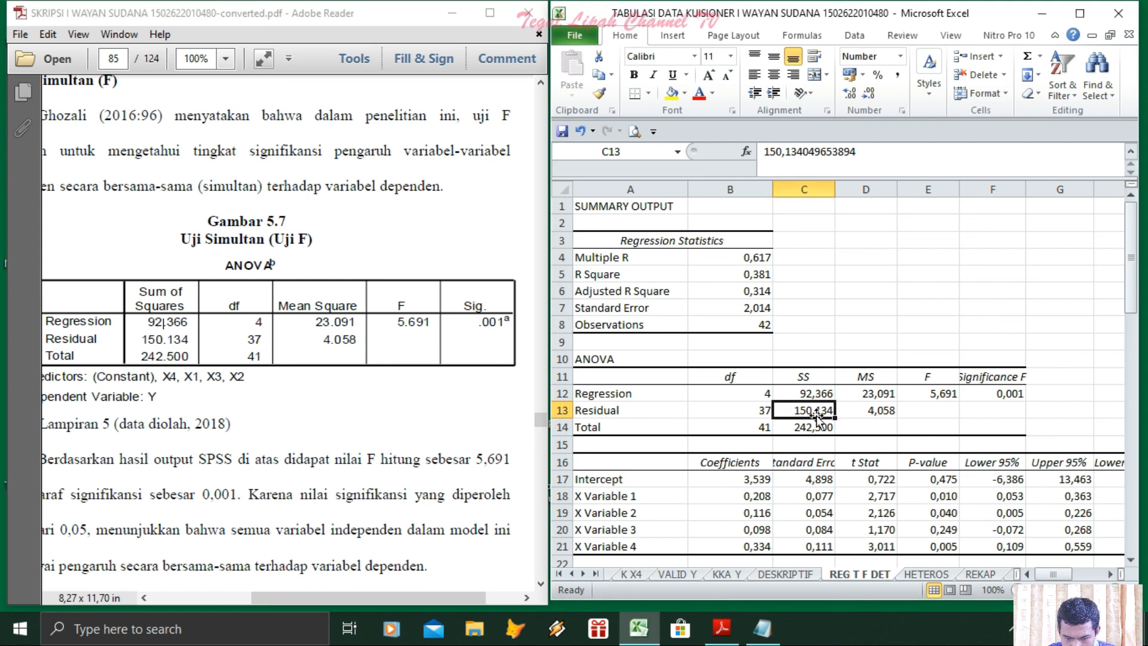
left_click(814, 426)
left_click(345, 326)
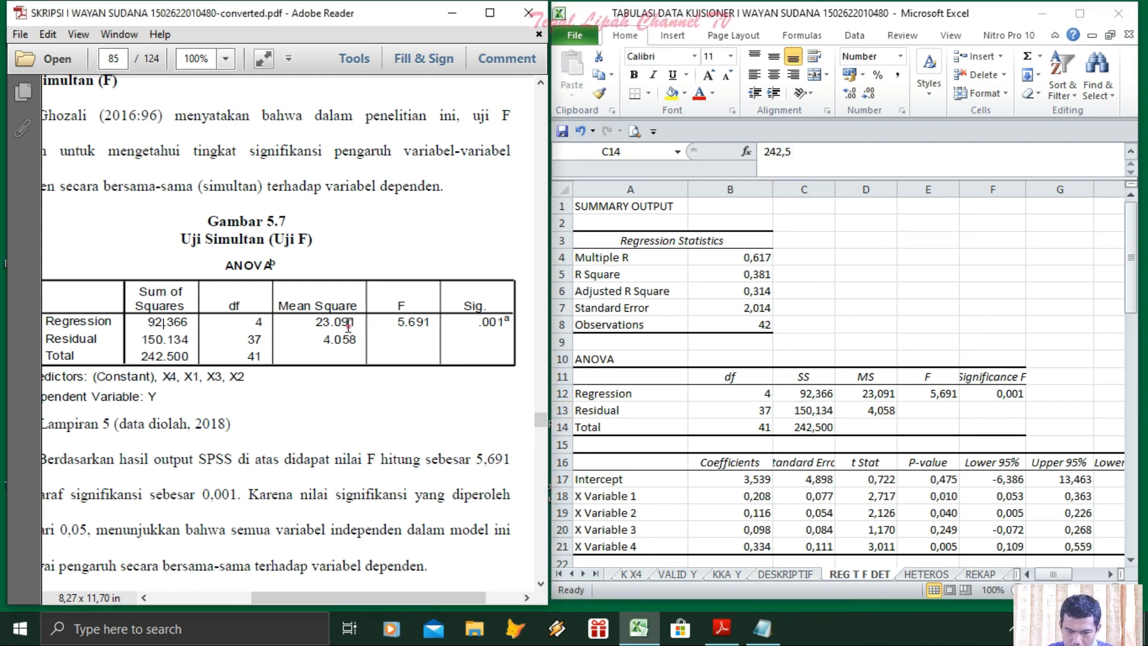
left_click(862, 392)
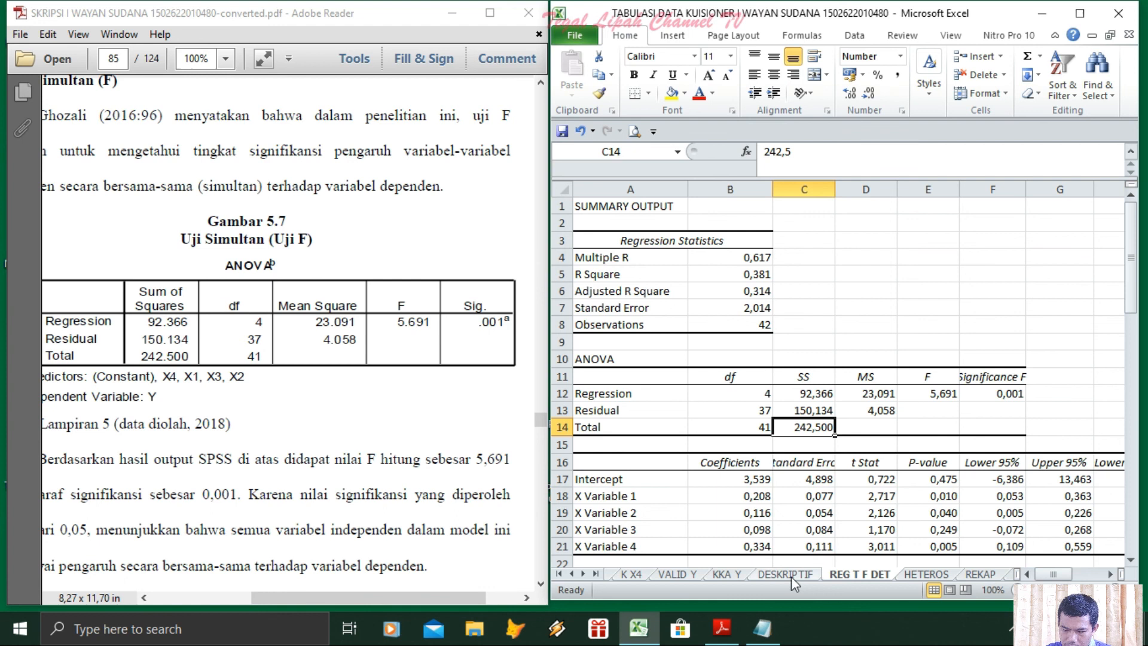
Step: Check the test list in the Notepad ReadMe and minimize the thesis PDF, leaving the list beside the workbook
left_click(762, 624)
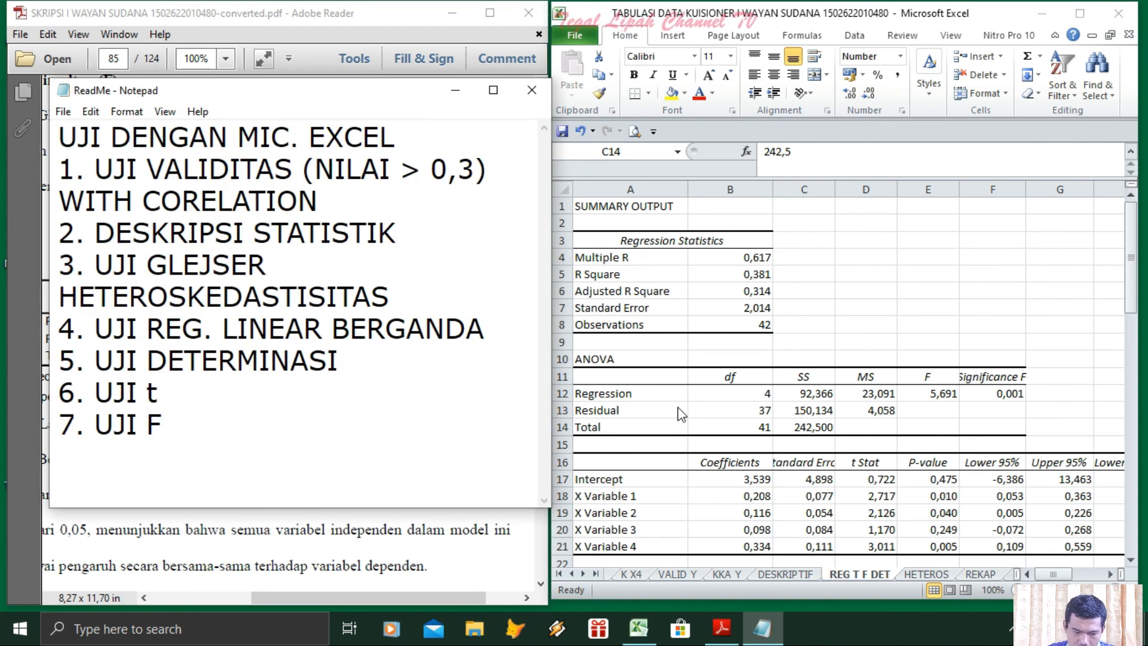
left_click(816, 274)
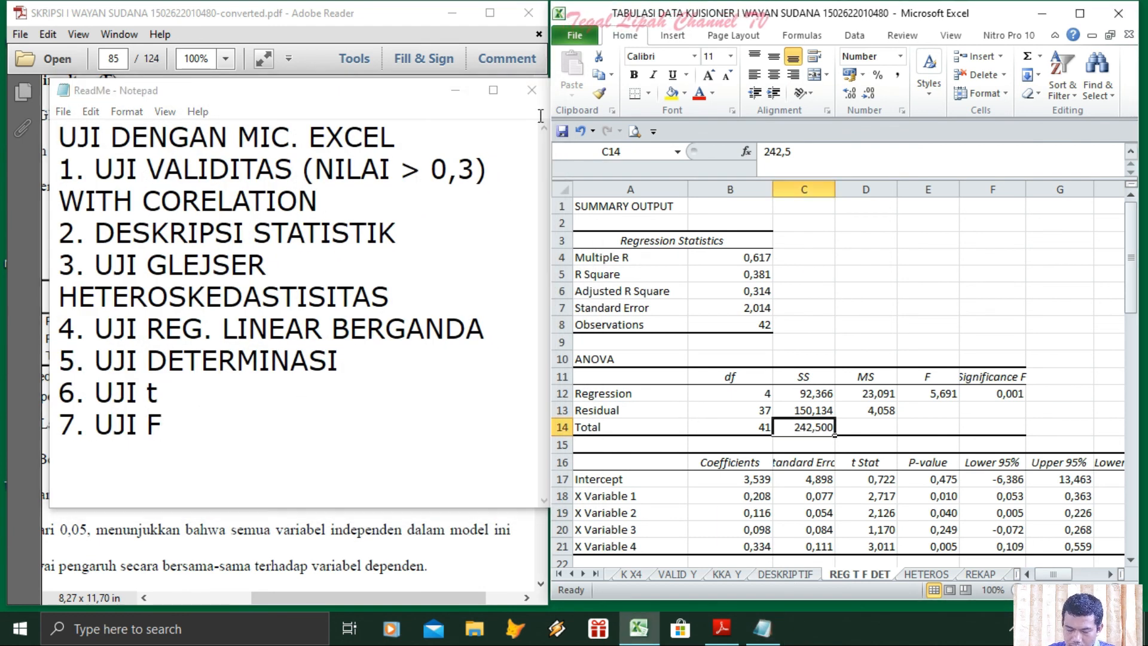
left_click(452, 13)
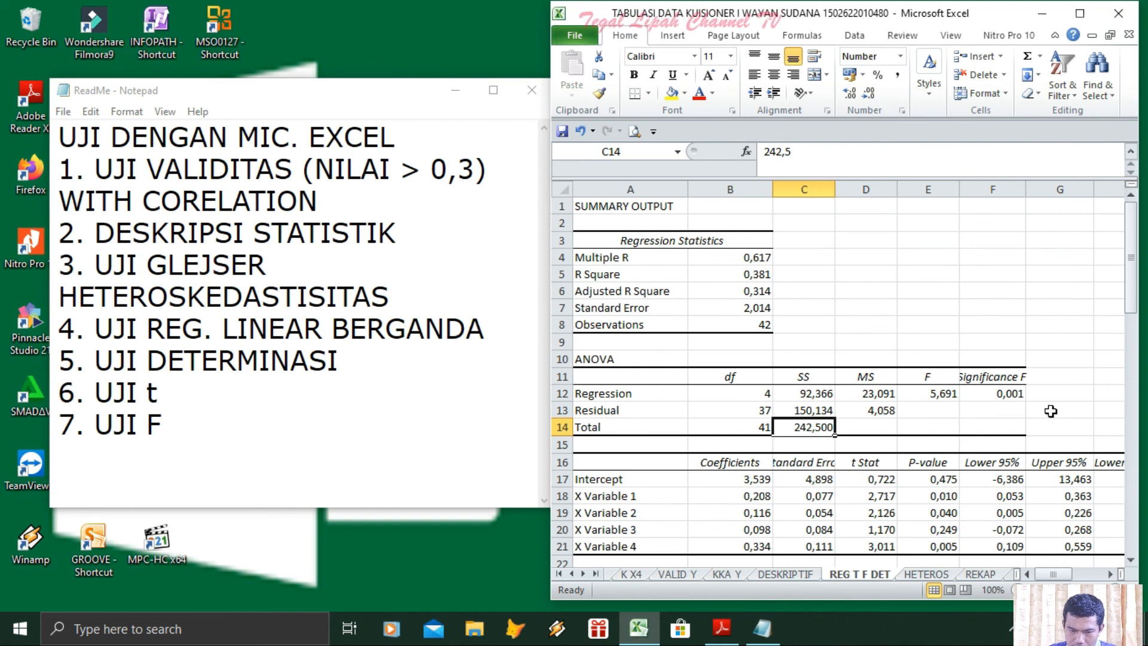
Step: Show where the Data Analysis tool is found in Excel
left_click(1054, 340)
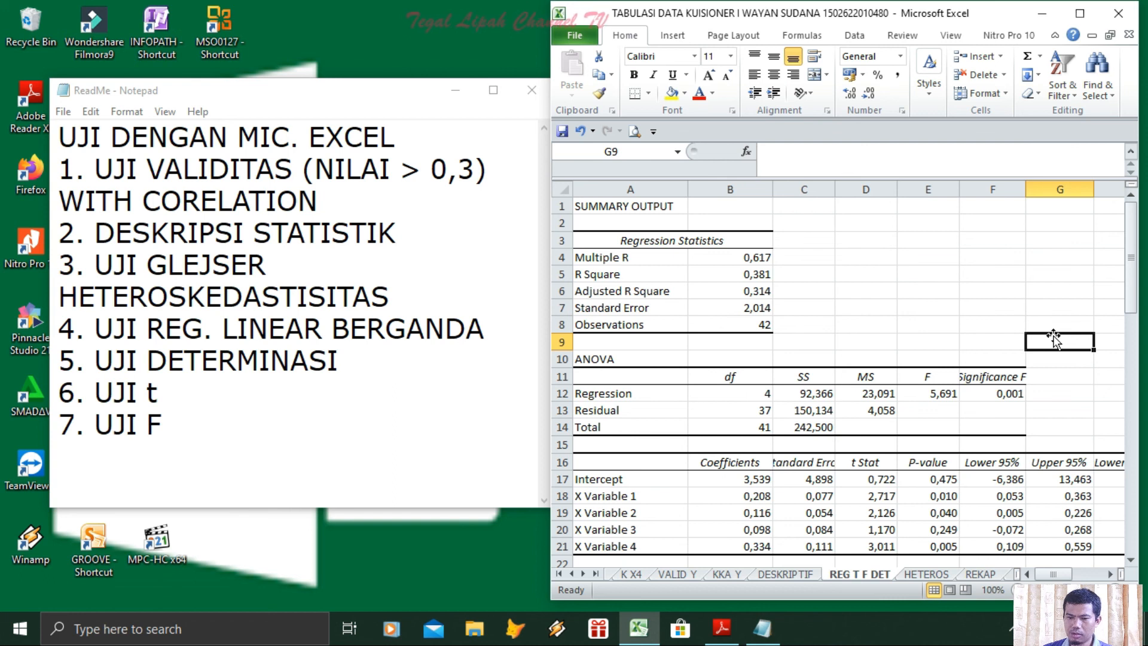
left_click(853, 36)
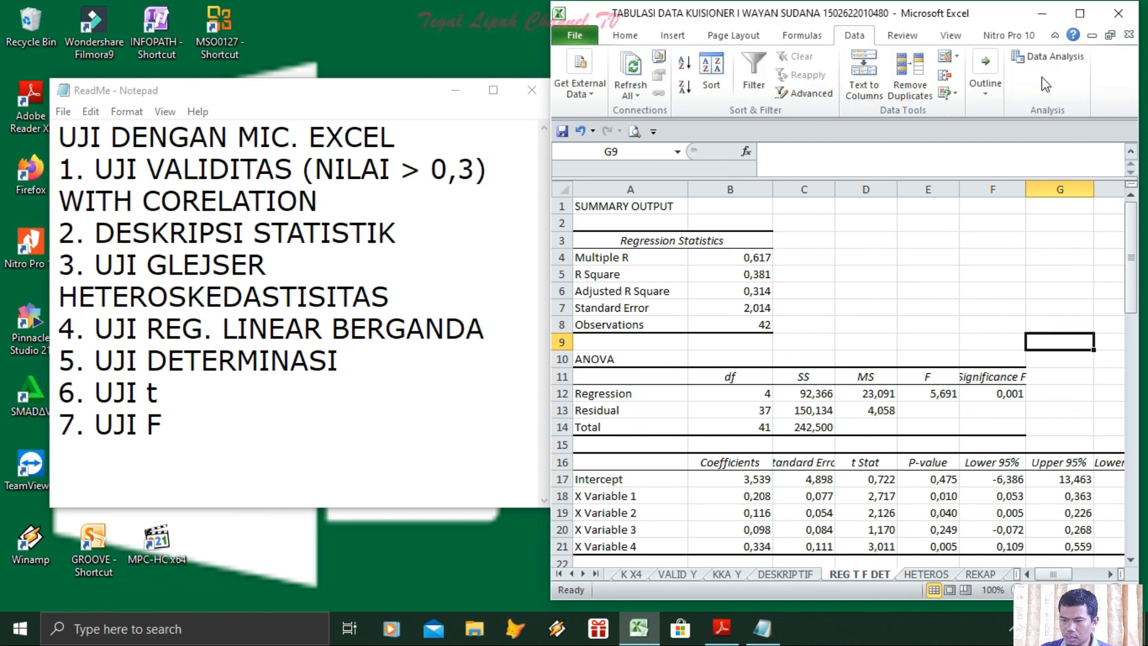